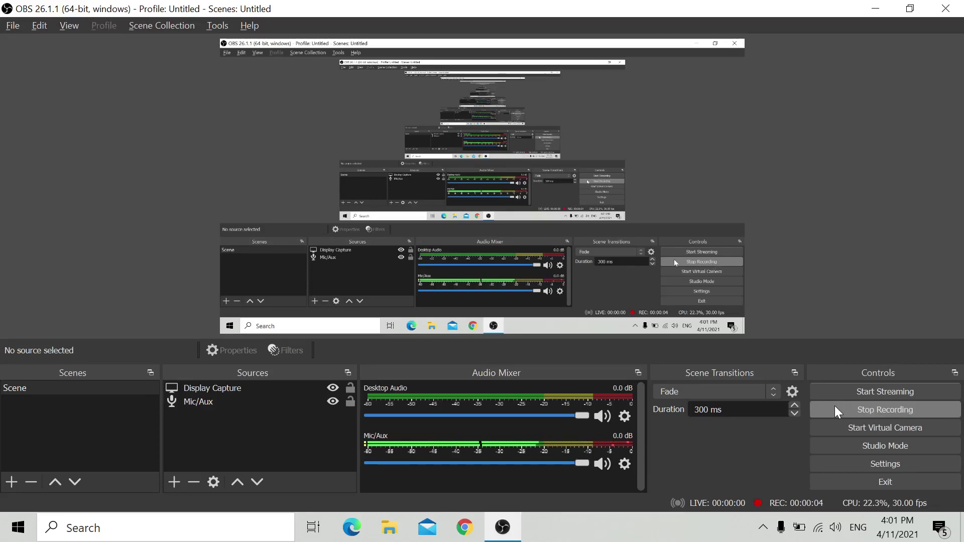
# Step: Minimize OBS and launch Excel from Start search with a new blank workbook
pyautogui.click(962, 528)
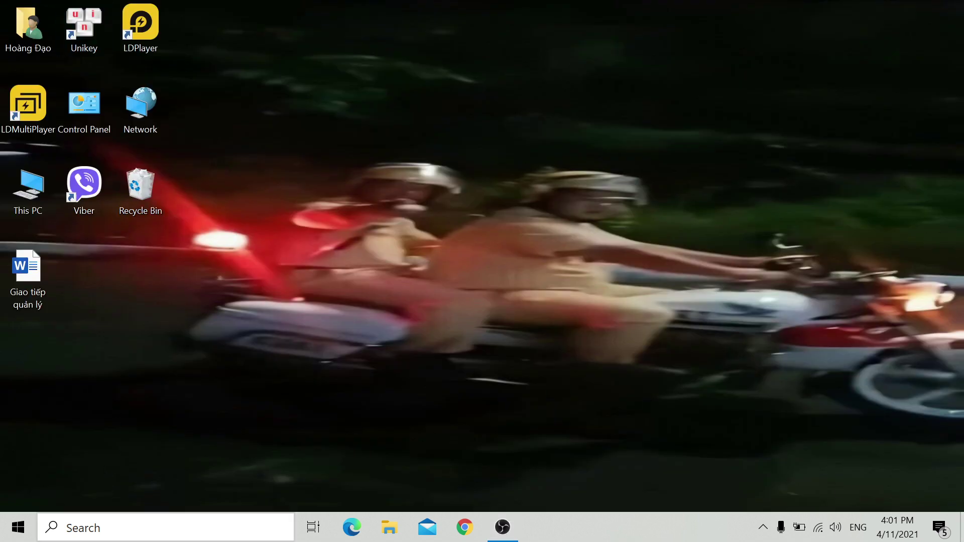
pyautogui.click(120, 528)
pyautogui.click(95, 298)
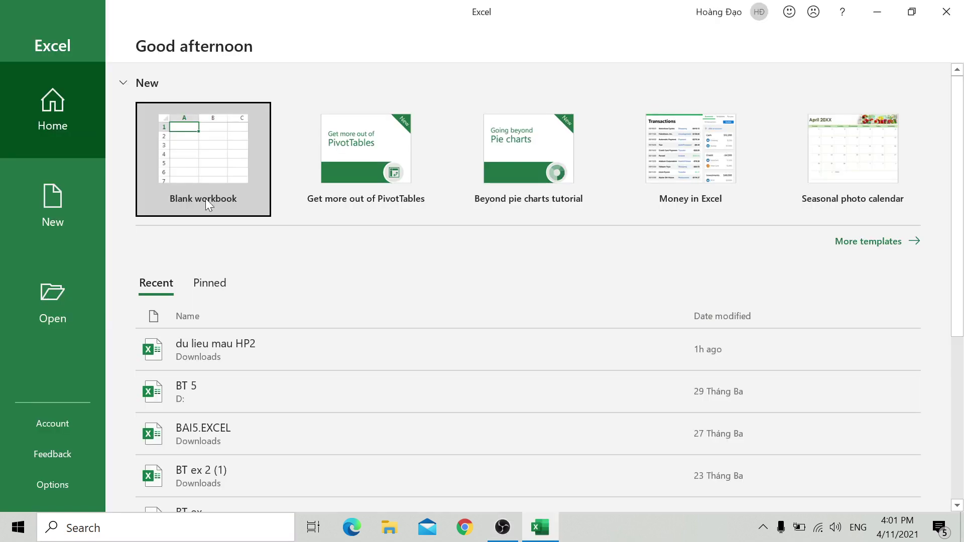
pyautogui.click(206, 198)
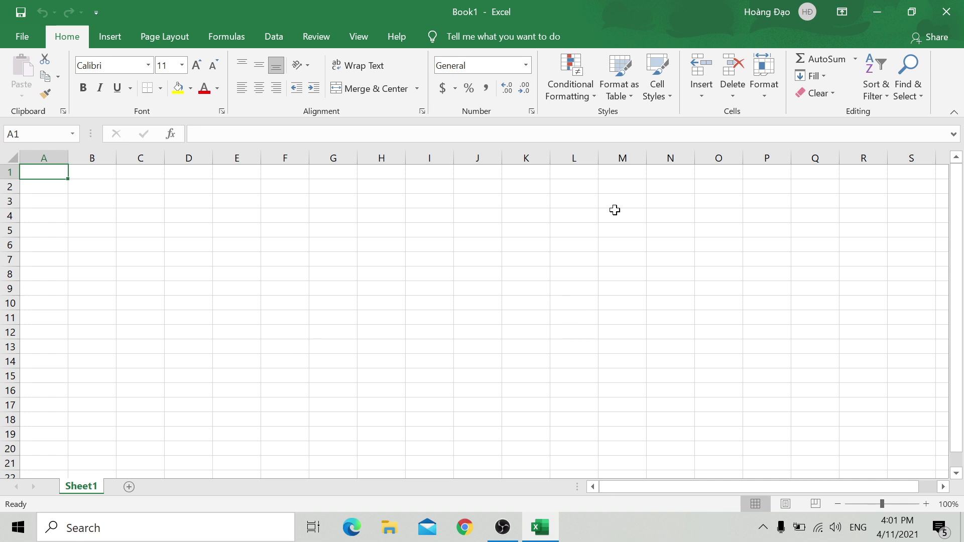
# Step: Type =RANDBETWEEN(900000000,999999999) into cell A1, picking RANDBETWEEN from autocomplete
pyautogui.click(83, 175)
pyautogui.click(59, 172)
pyautogui.click(33, 184)
pyautogui.click(42, 172)
pyautogui.write('=')
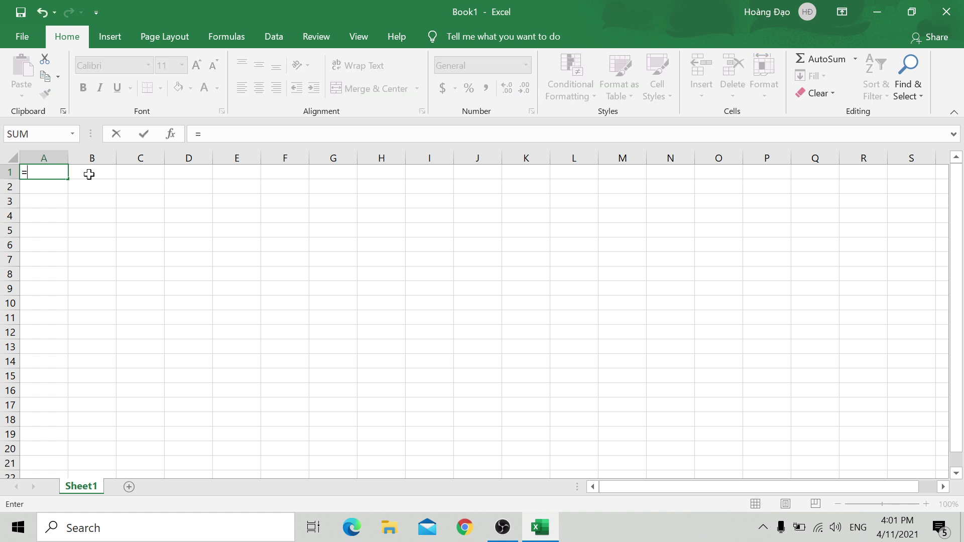
pyautogui.write('RA')
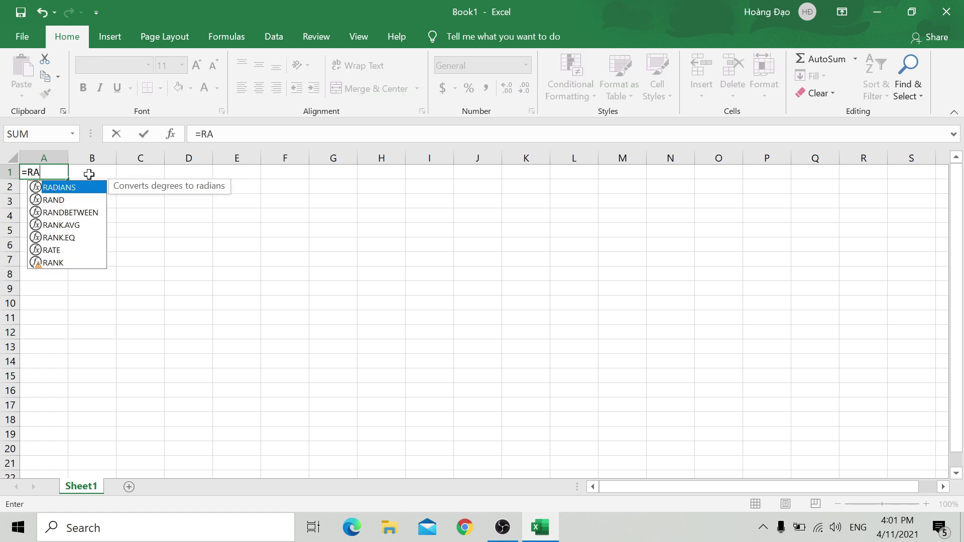
pyautogui.doubleClick(78, 213)
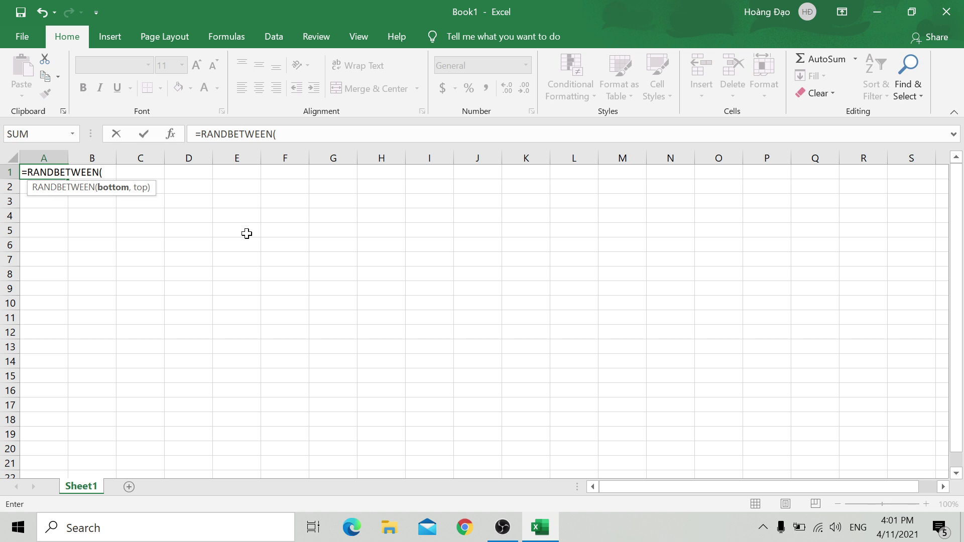
pyautogui.write('900')
pyautogui.write('000')
pyautogui.write('000')
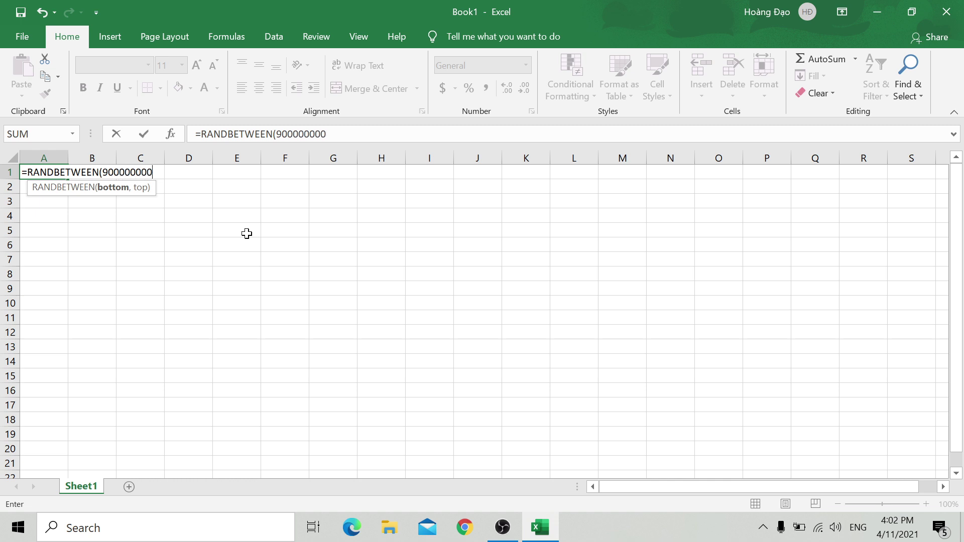
pyautogui.write(',99')
pyautogui.write('9999999')
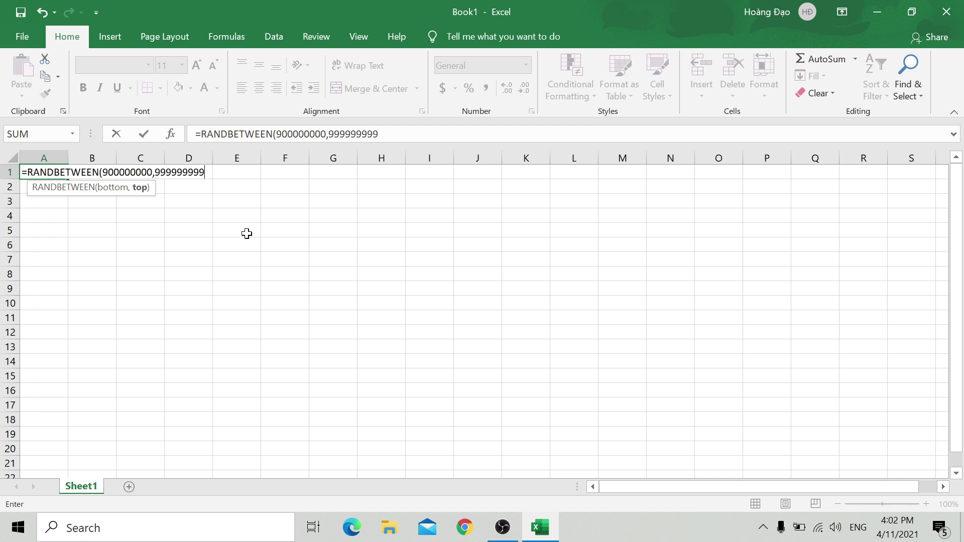
pyautogui.write(')')
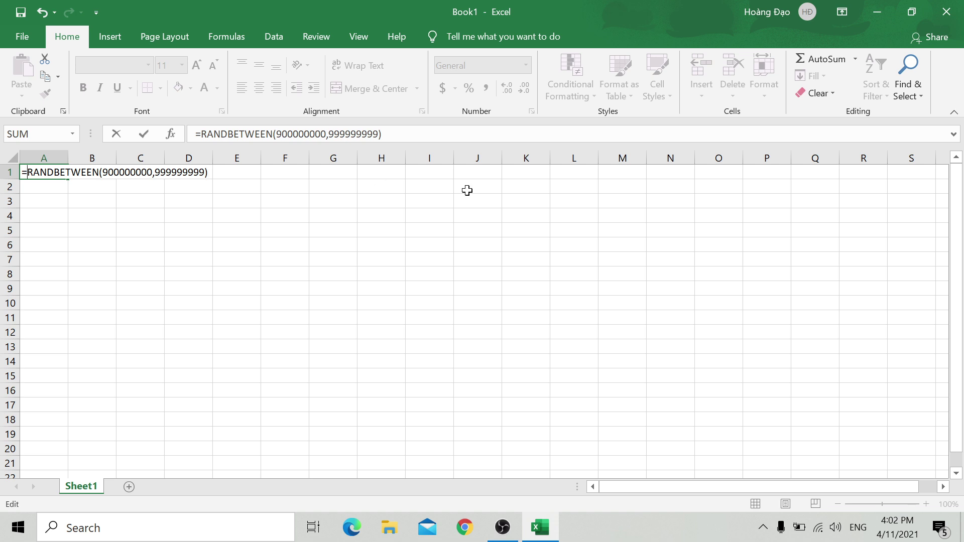
pyautogui.write('"')
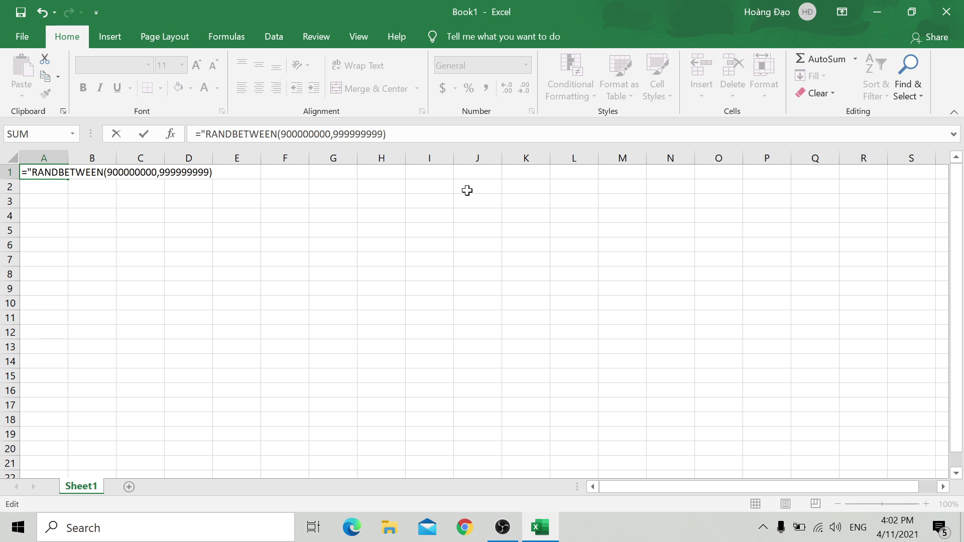
# Step: Change A1's formula to ="0"&RANDBETWEEN(900000000,999999999), undoing a stray M7 reference, and commit it
pyautogui.click(96, 172)
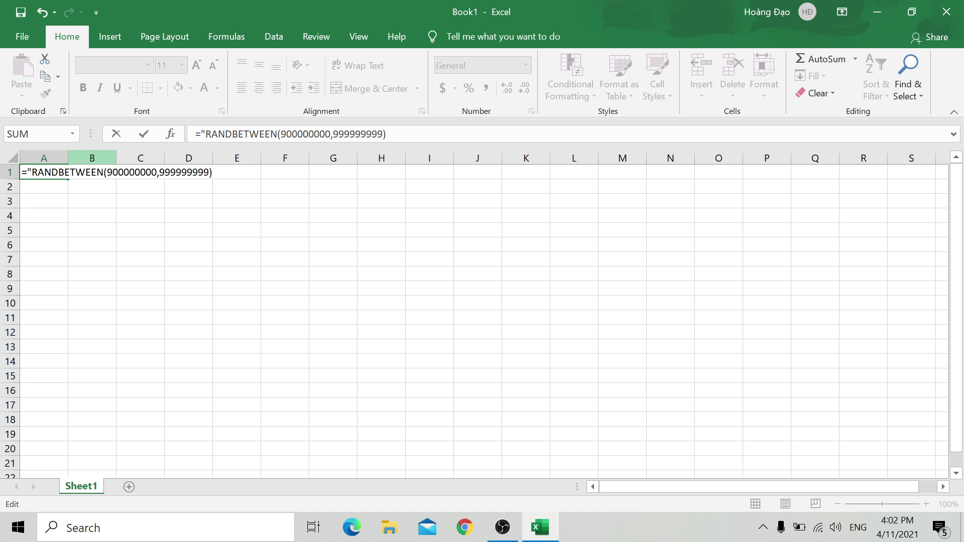
pyautogui.click(107, 172)
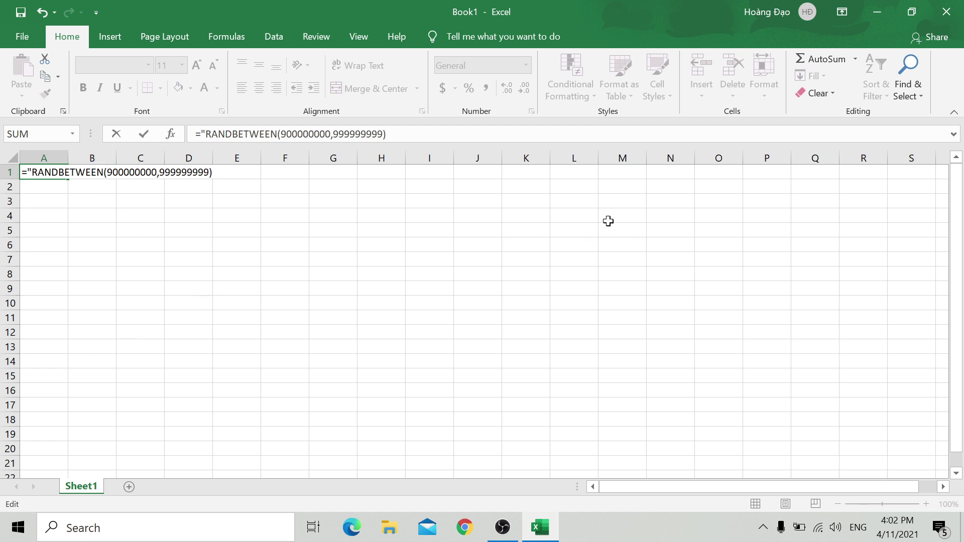
pyautogui.click(610, 257)
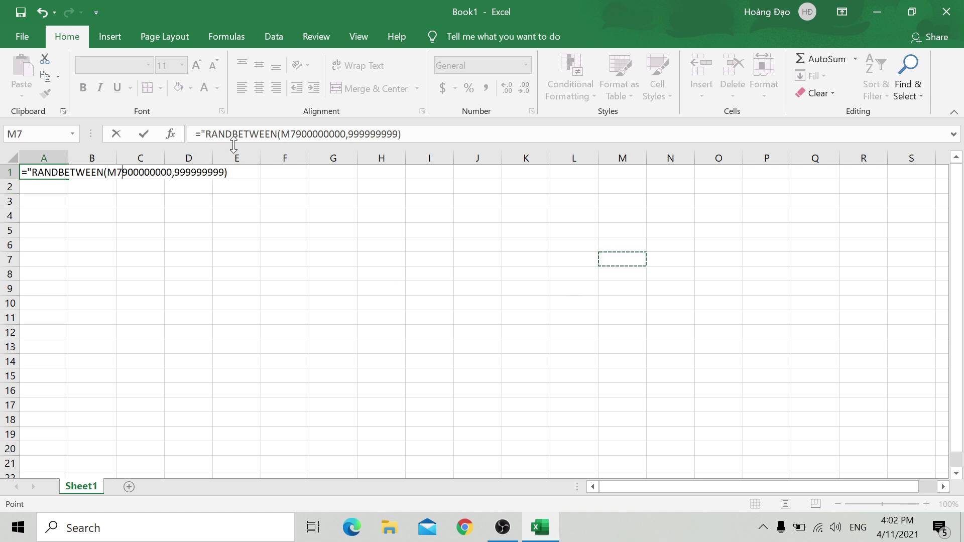
pyautogui.hotkey('ctrl', 'z')
pyautogui.click(107, 173)
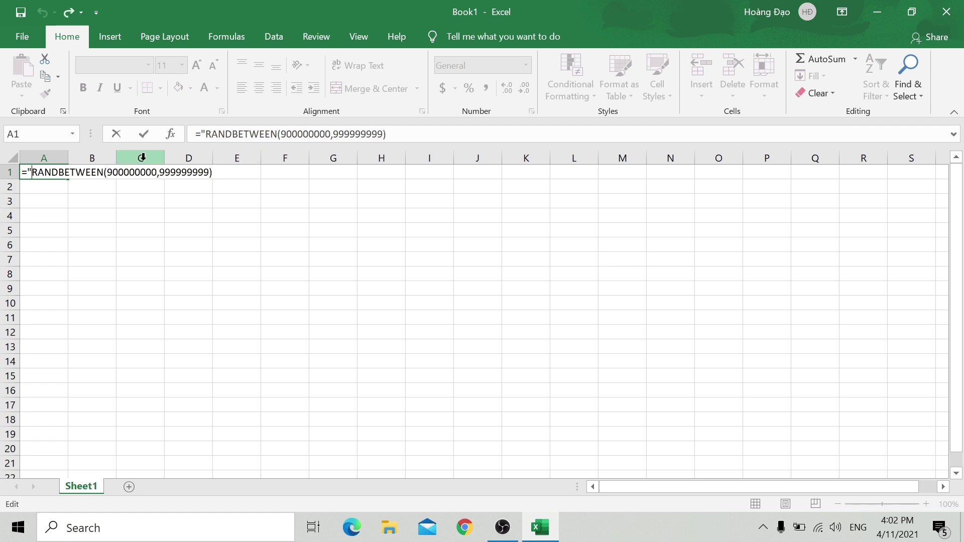
pyautogui.write(')')
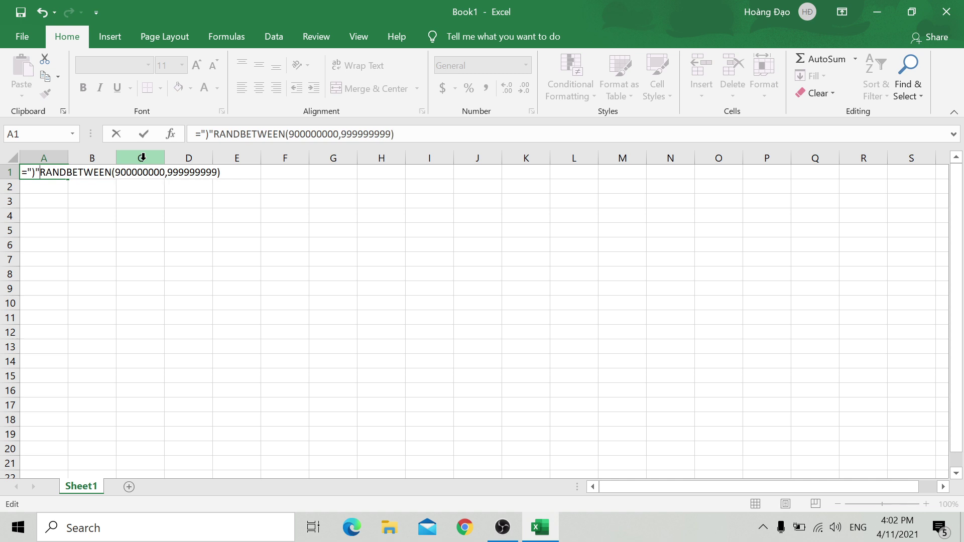
pyautogui.press('BackSpace')
pyautogui.write('0"')
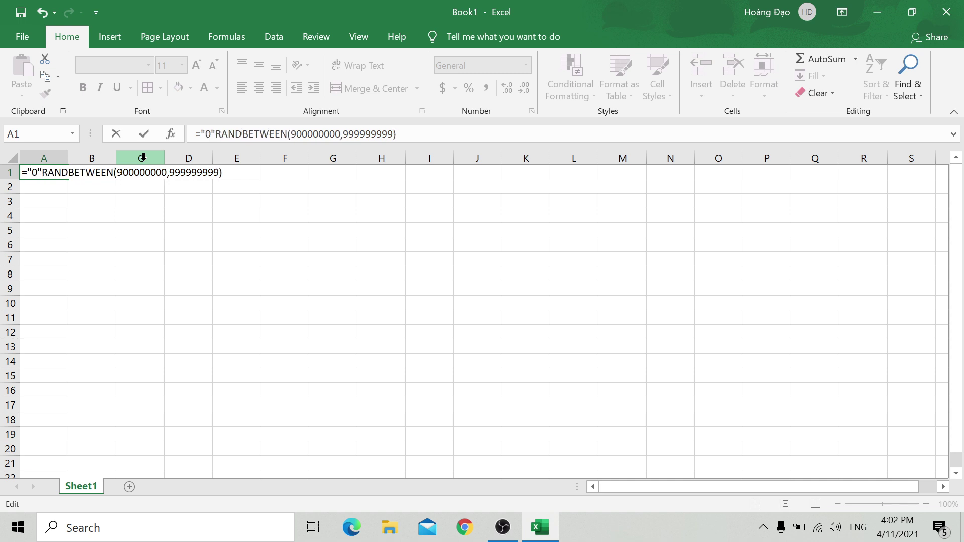
pyautogui.write('&')
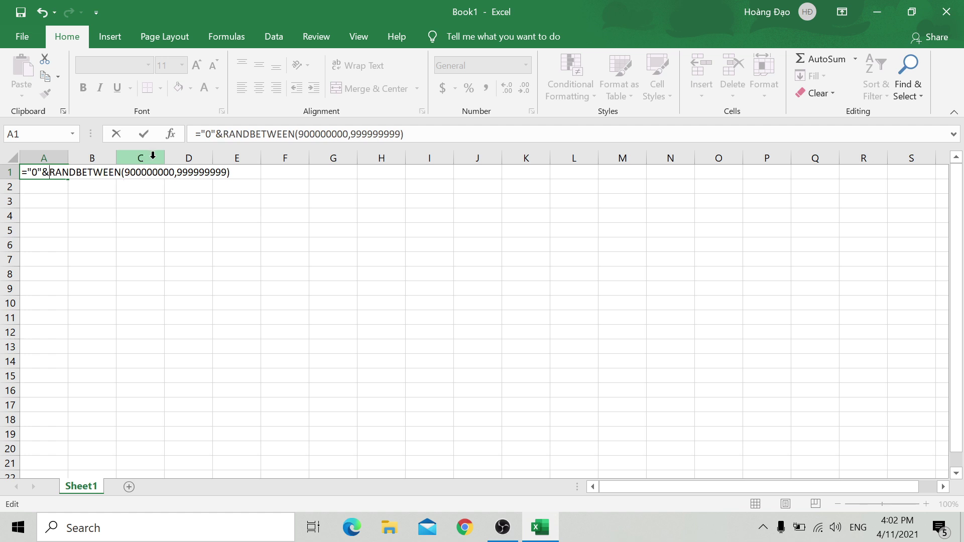
pyautogui.press('Return')
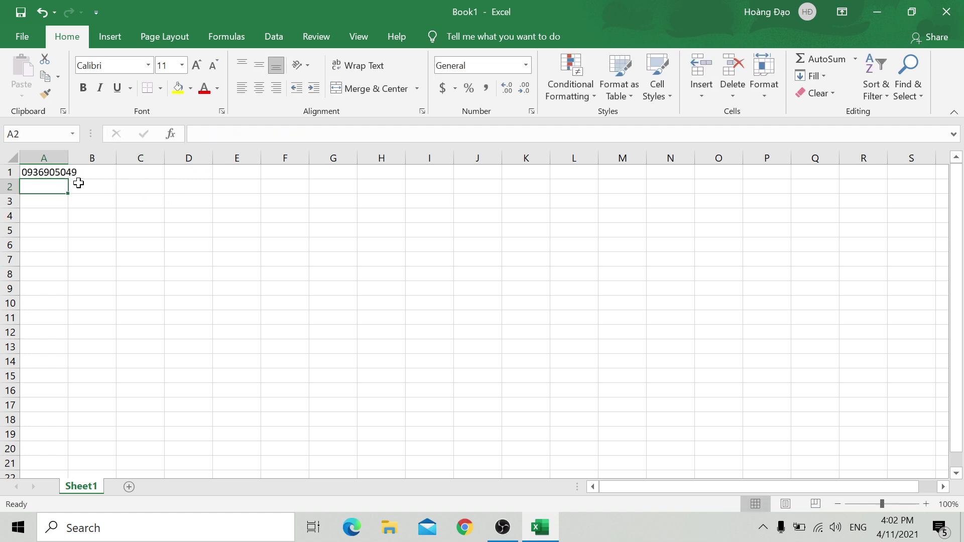
pyautogui.click(570, 254)
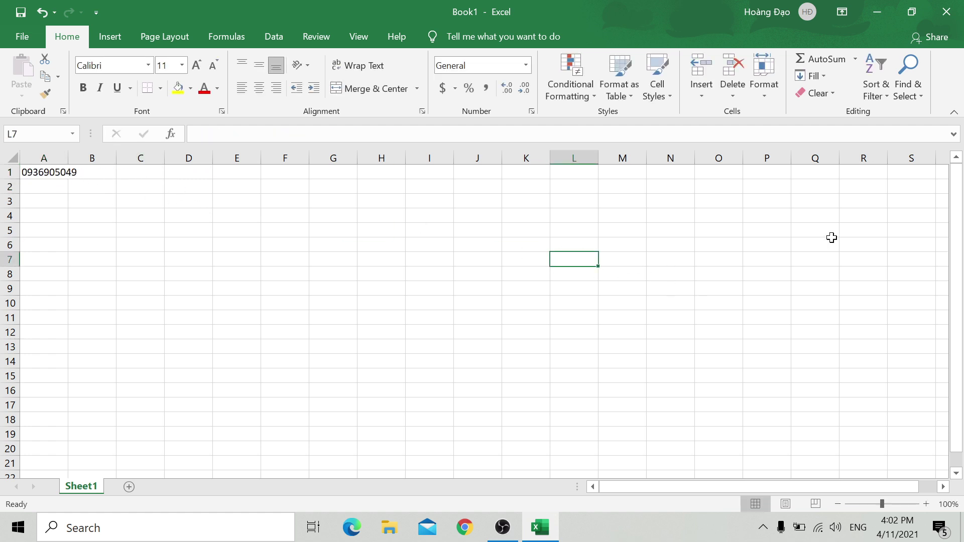
pyautogui.write('0')
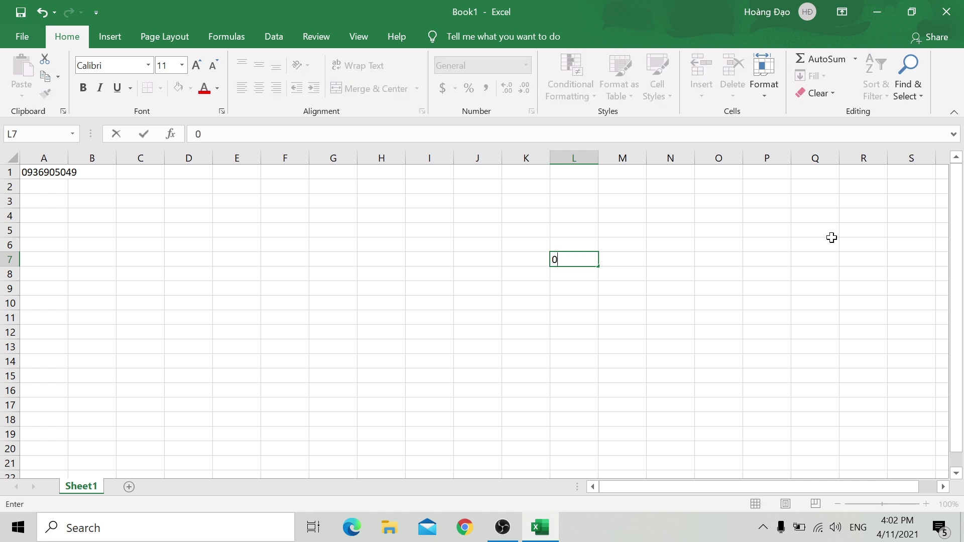
pyautogui.write('98')
pyautogui.write('555')
pyautogui.write('89')
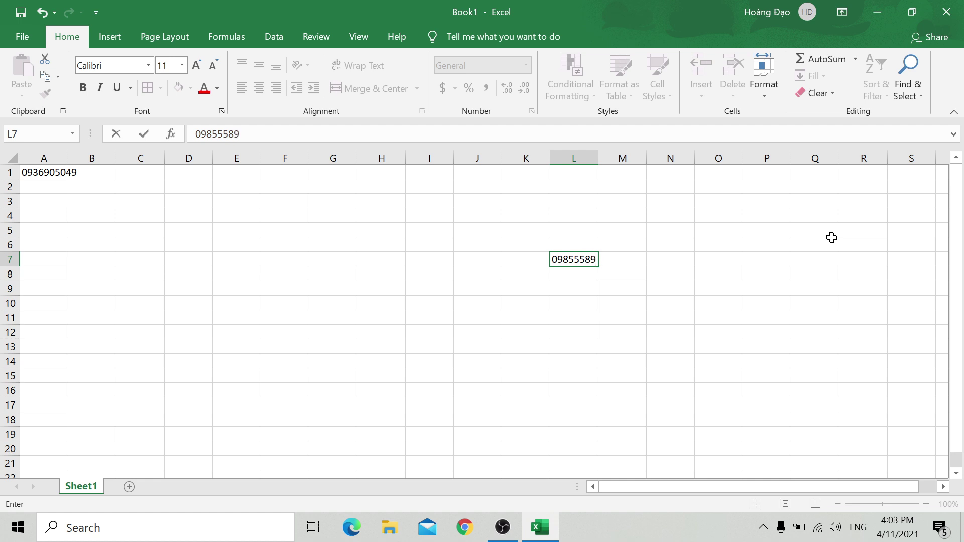
pyautogui.write('767')
pyautogui.press('BackSpace')
pyautogui.press('BackSpace')
pyautogui.write('7')
pyautogui.press('Return')
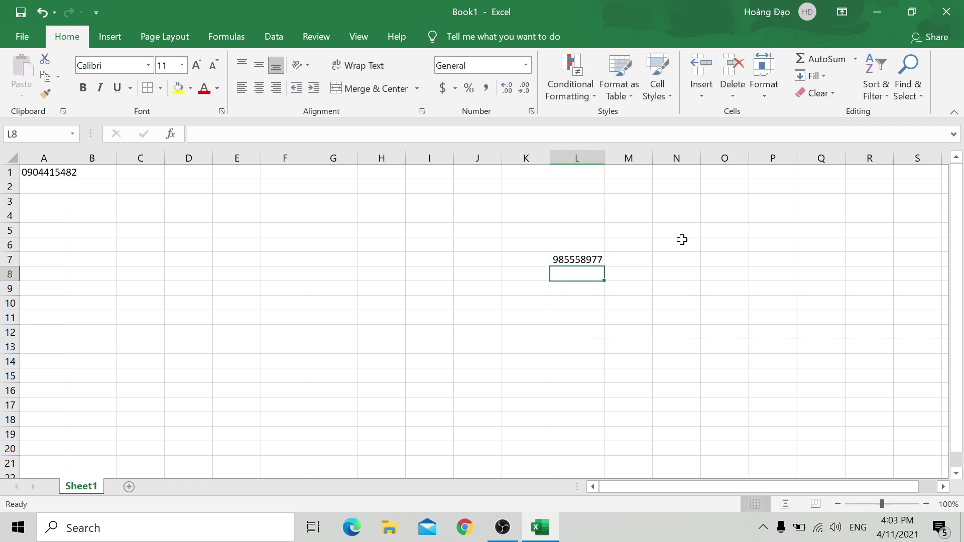
pyautogui.press('Up')
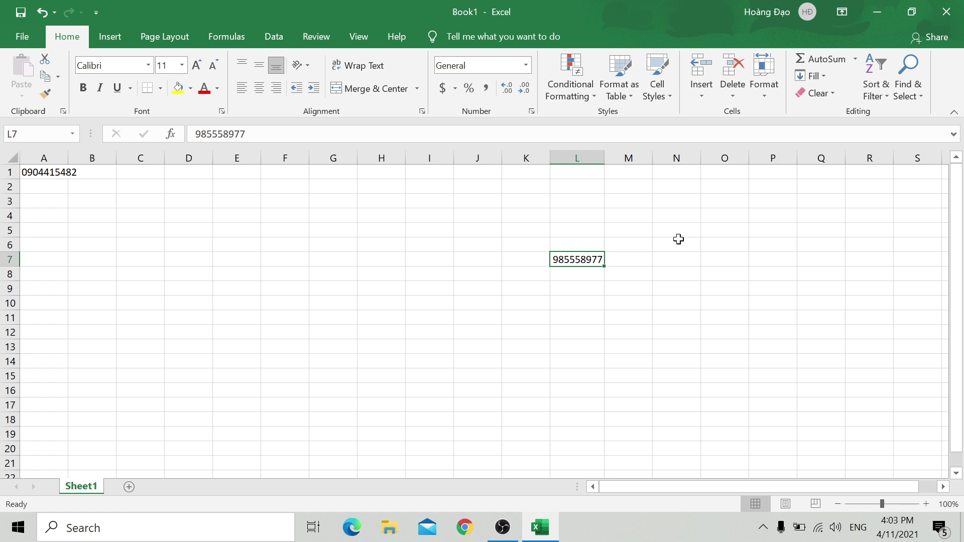
pyautogui.click(645, 266)
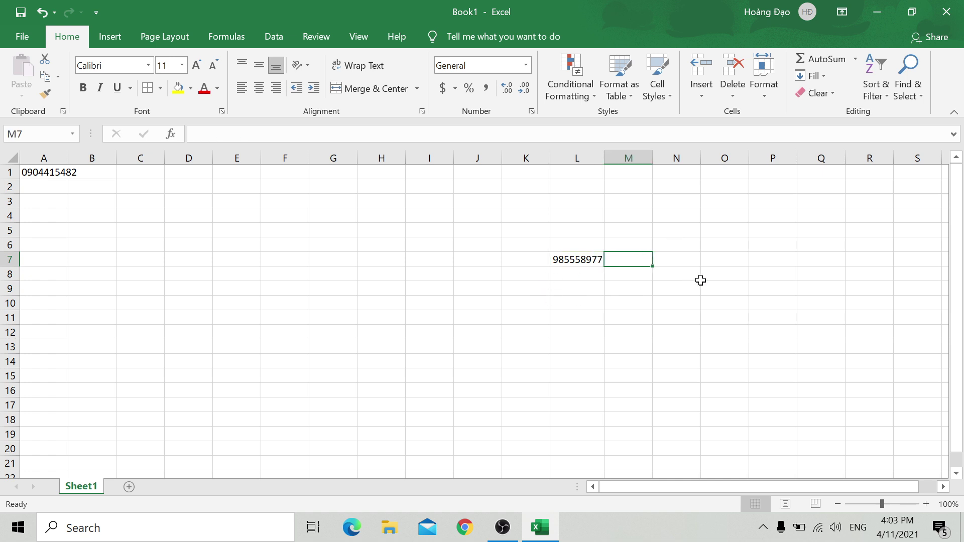
pyautogui.write('021')
pyautogui.press('Return')
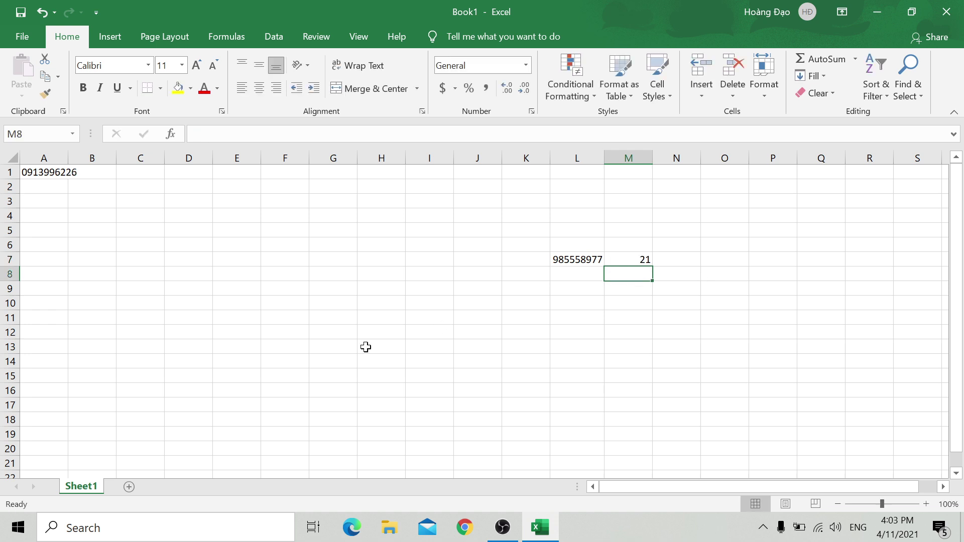
pyautogui.moveTo(591, 257); pyautogui.dragTo(638, 258)
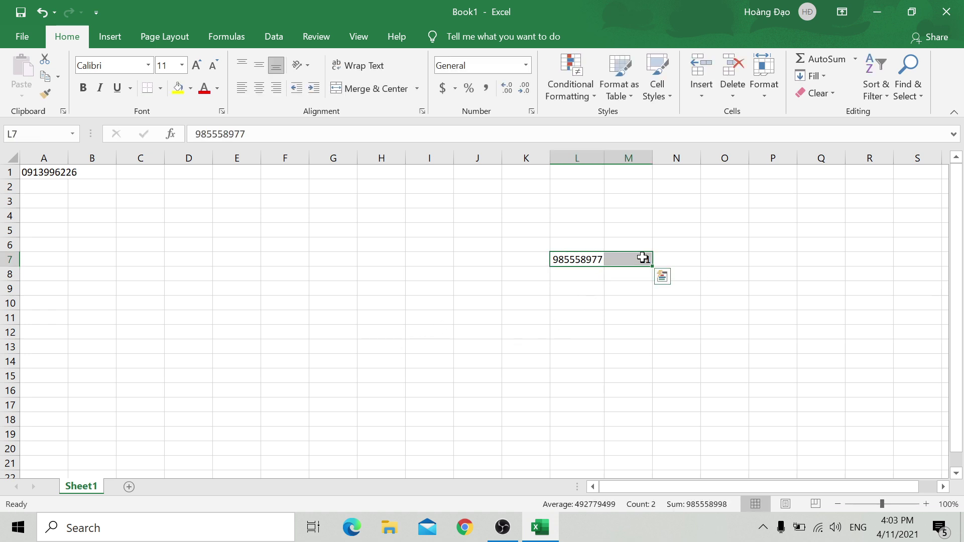
pyautogui.press('Delete')
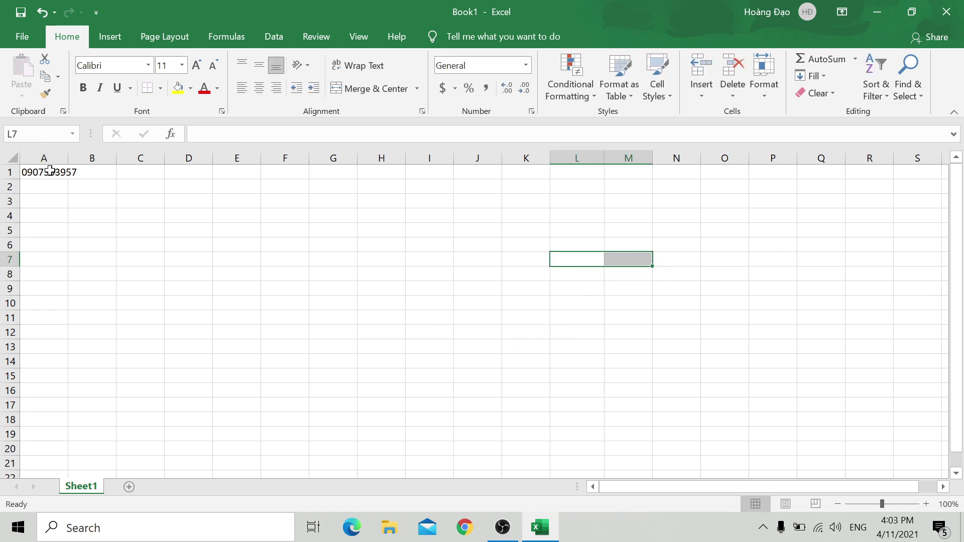
# Step: Check A1's formula while browsing the Page Layout, Insert and Home ribbons
pyautogui.click(49, 172)
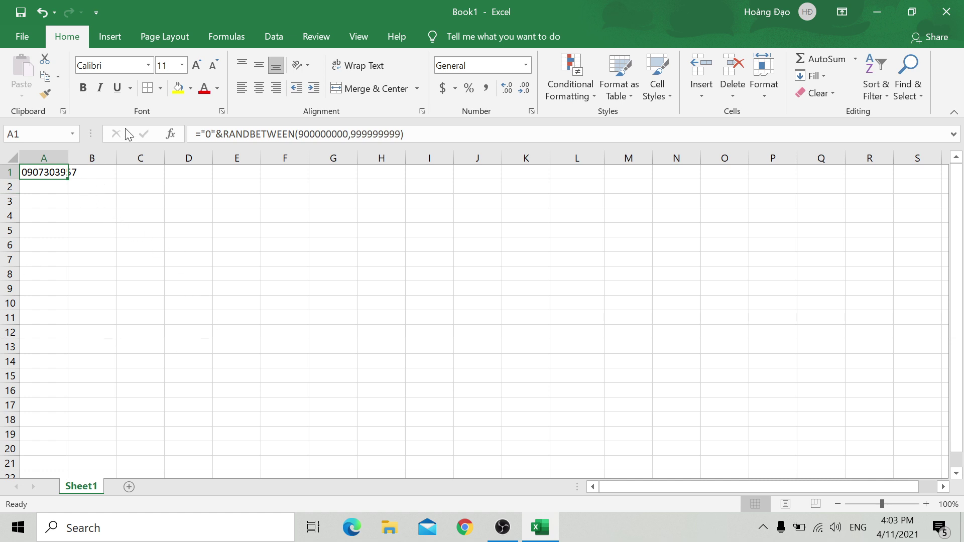
pyautogui.click(136, 34)
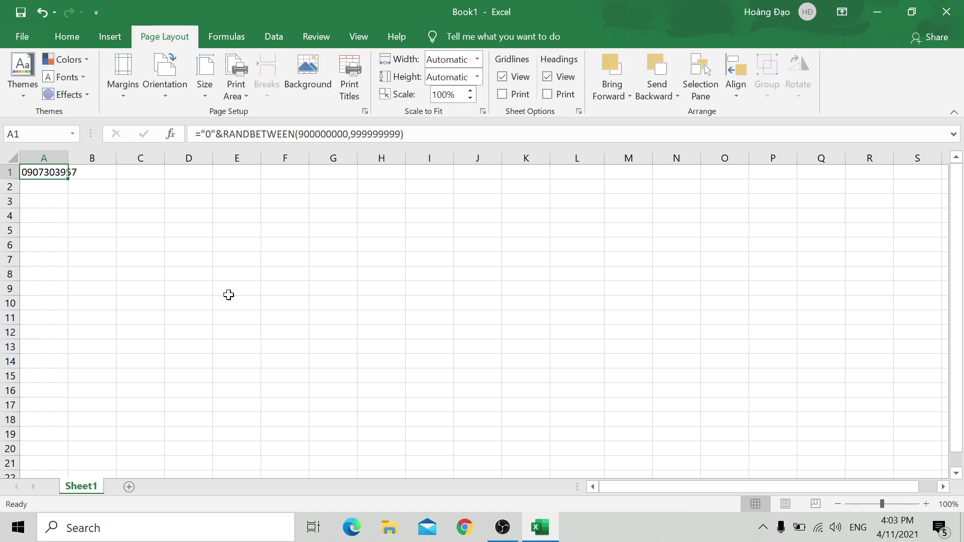
pyautogui.click(118, 39)
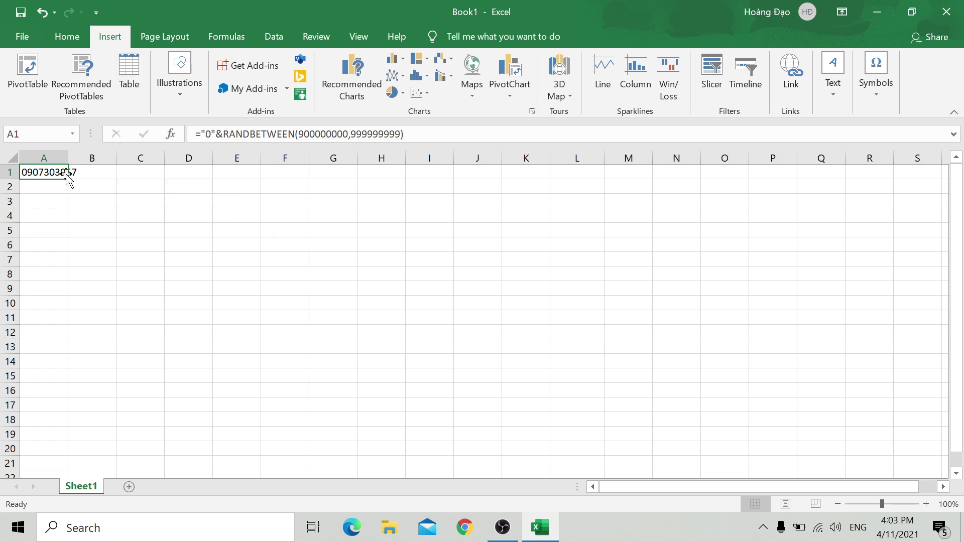
pyautogui.click(66, 37)
# Step: Insert a new column A with header STT in A1 and 1 in A2
pyautogui.rightClick(58, 156)
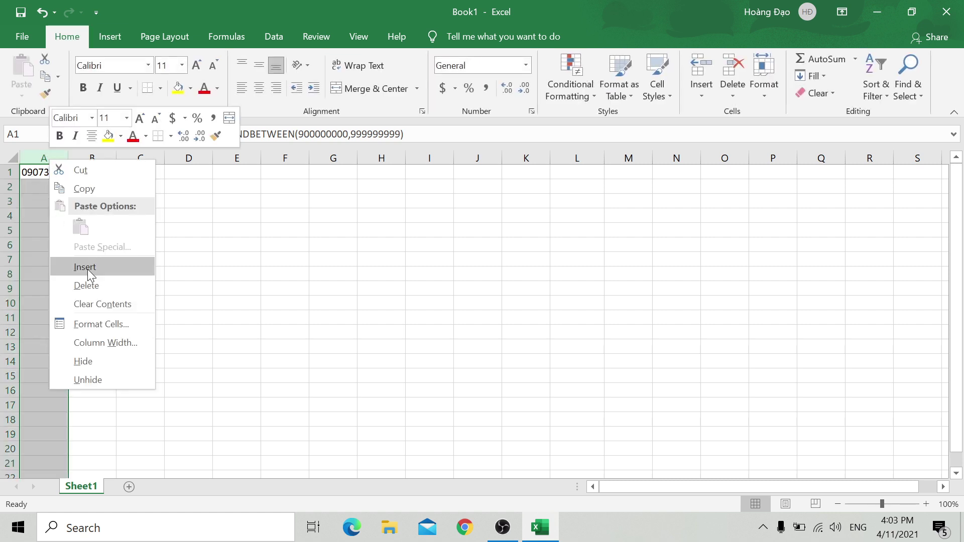
pyautogui.click(86, 267)
pyautogui.click(43, 176)
pyautogui.write('S')
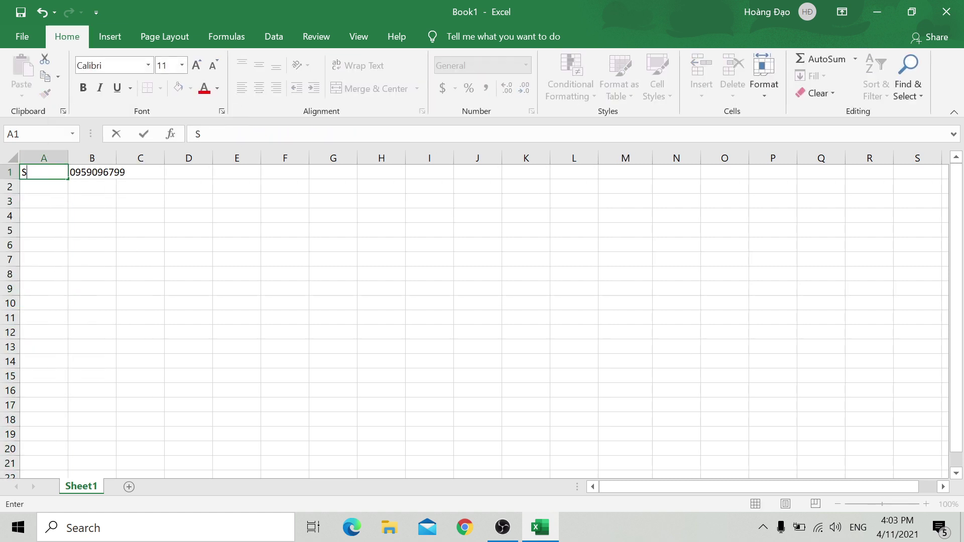
pyautogui.write('TT')
pyautogui.press('Return')
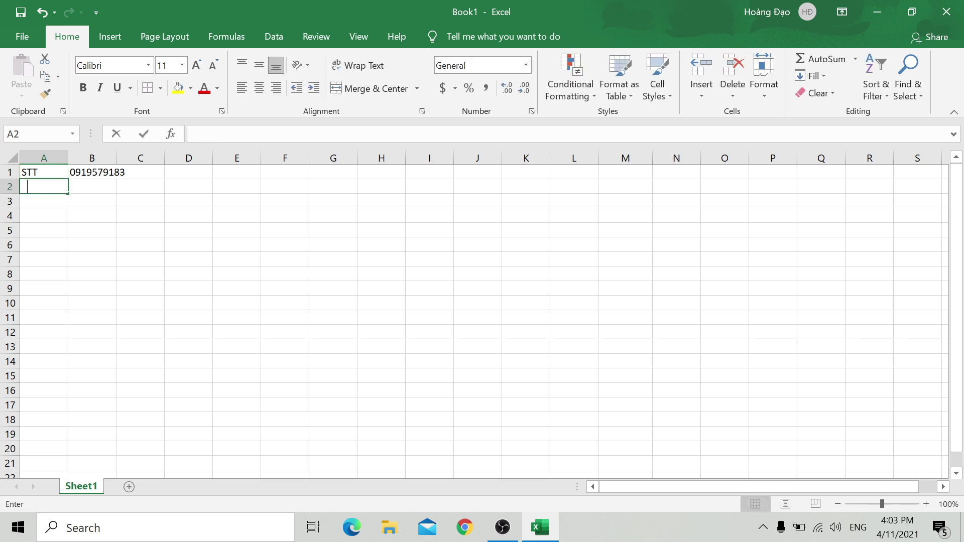
pyautogui.write('1')
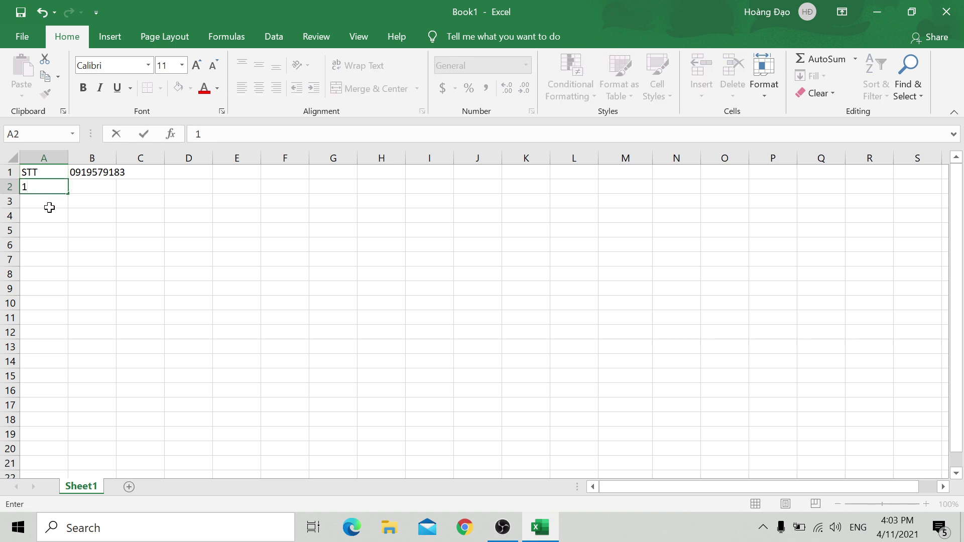
pyautogui.click(52, 172)
pyautogui.moveTo(48, 170); pyautogui.dragTo(49, 188)
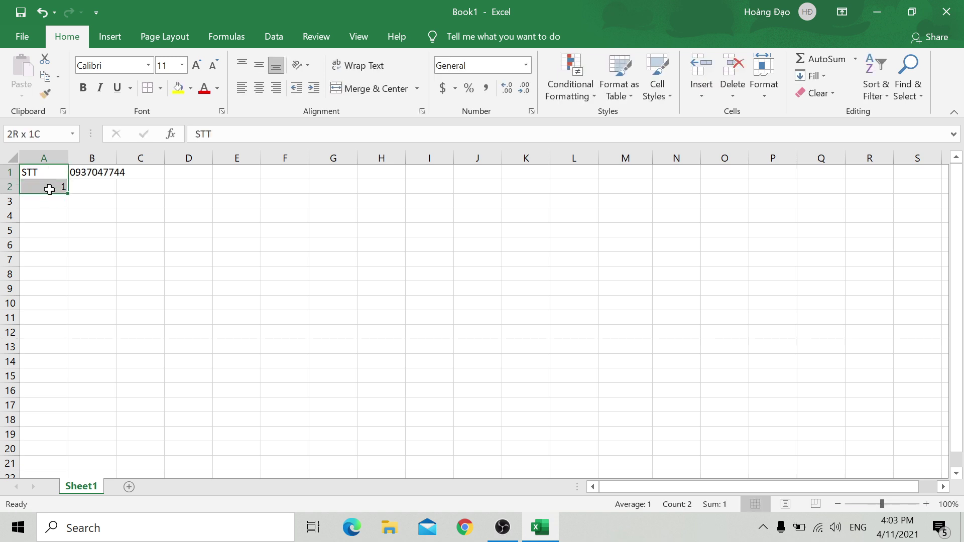
pyautogui.click(50, 172)
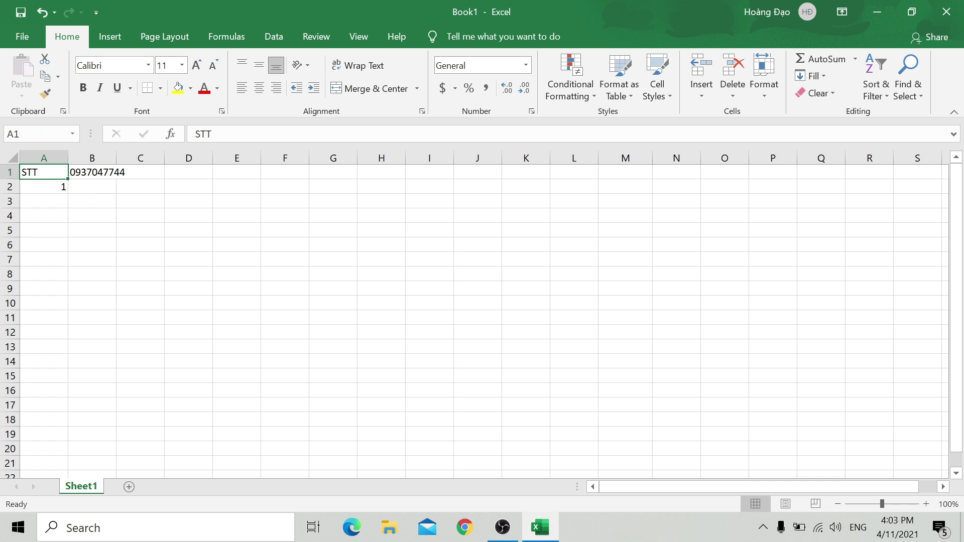
pyautogui.click(123, 40)
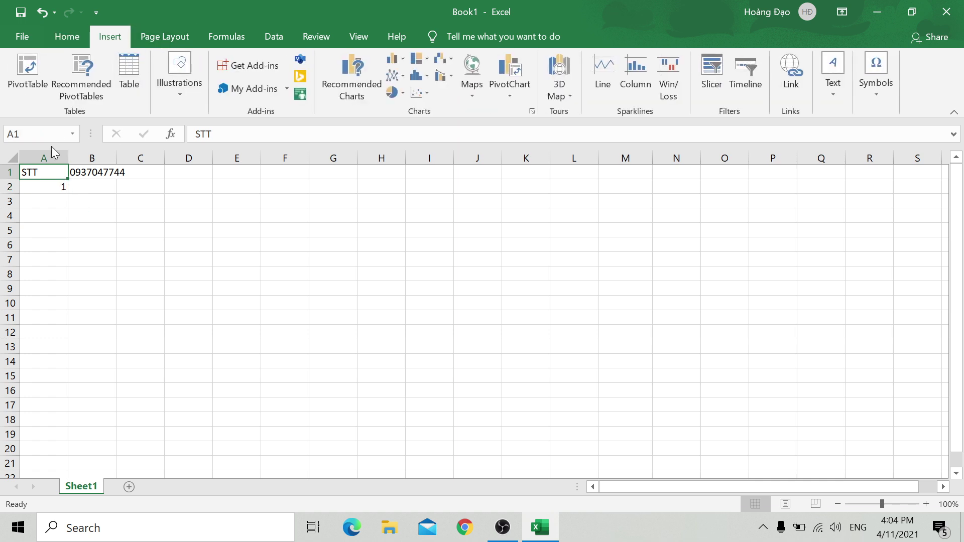
# Step: Try creating a table over A1:B1001, then dismiss the header formula warning
pyautogui.click(129, 73)
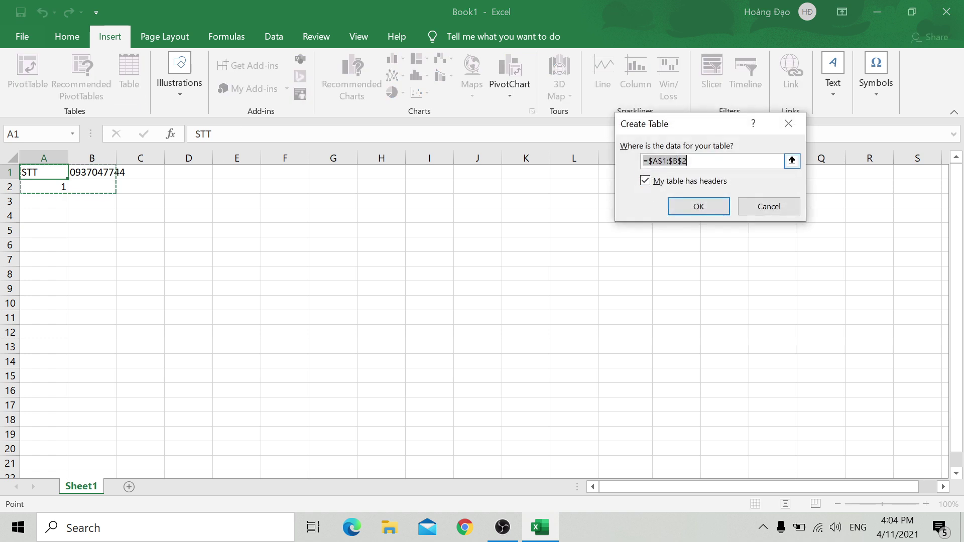
pyautogui.click(792, 161)
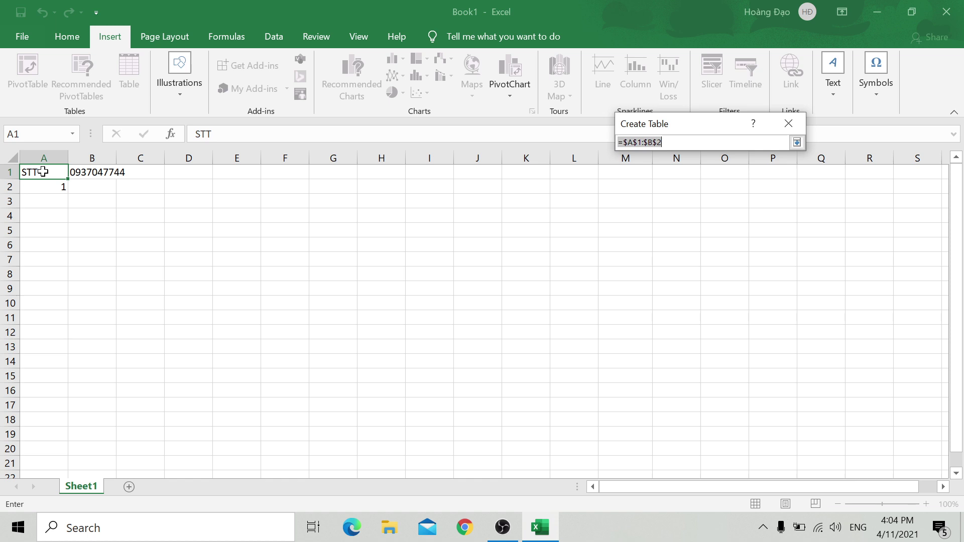
pyautogui.click(685, 143)
pyautogui.write('100')
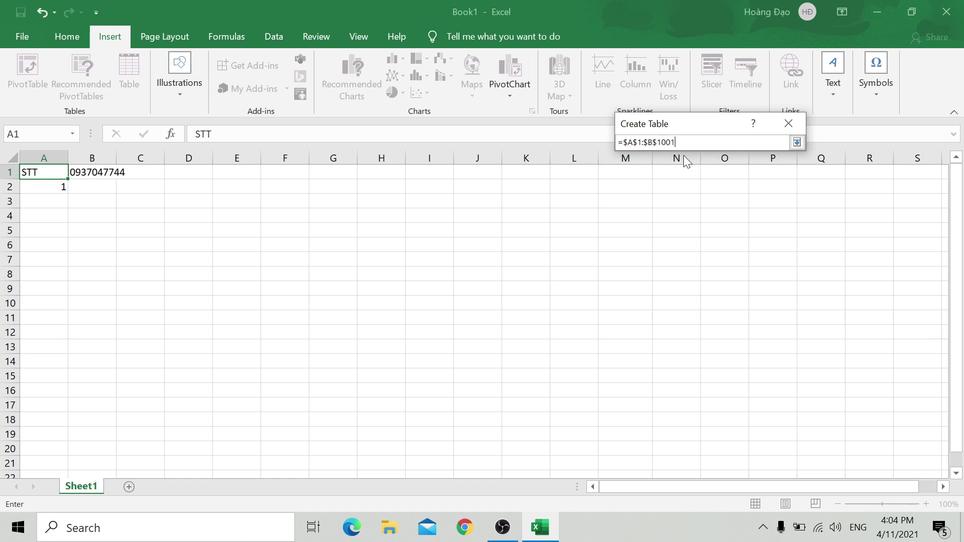
pyautogui.write('1')
pyautogui.press('Return')
pyautogui.press('Return')
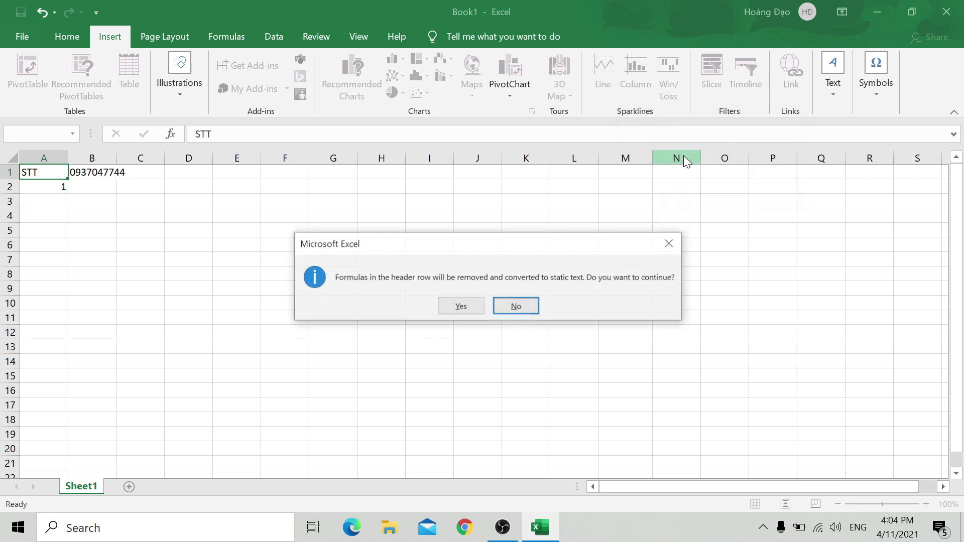
pyautogui.click(517, 306)
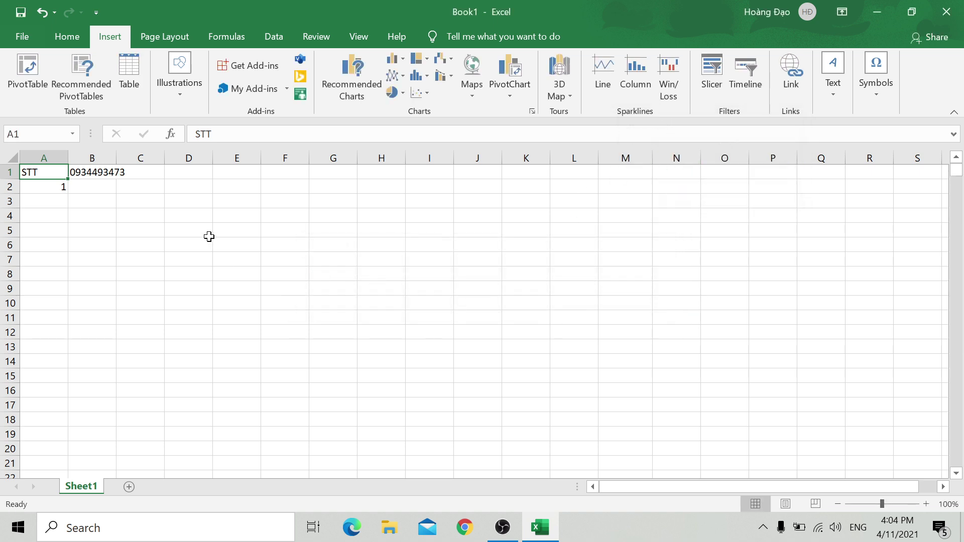
# Step: Clear A1:C2, retry a table from A1, and undo it to leave the sheet empty
pyautogui.moveTo(140, 187); pyautogui.dragTo(44, 172)
pyautogui.press('Delete')
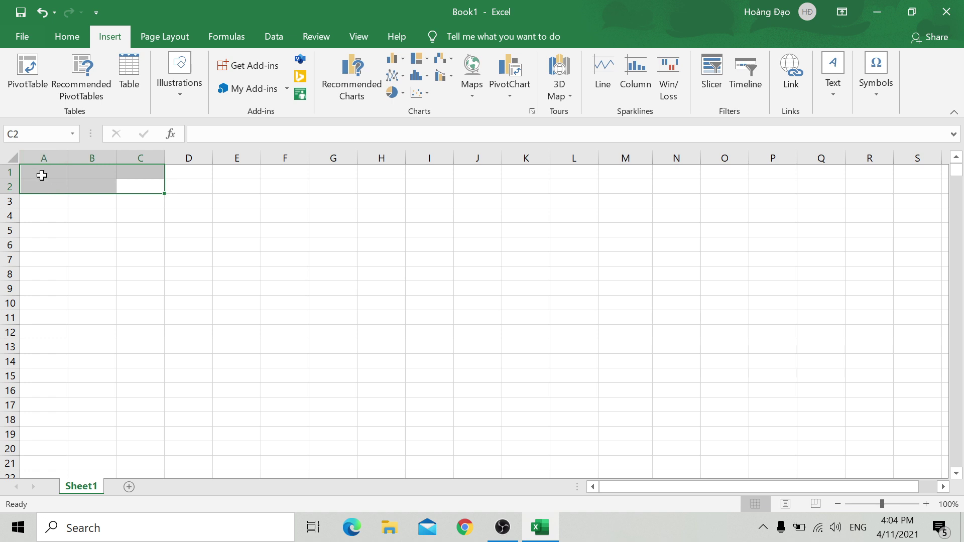
pyautogui.click(41, 172)
pyautogui.click(127, 68)
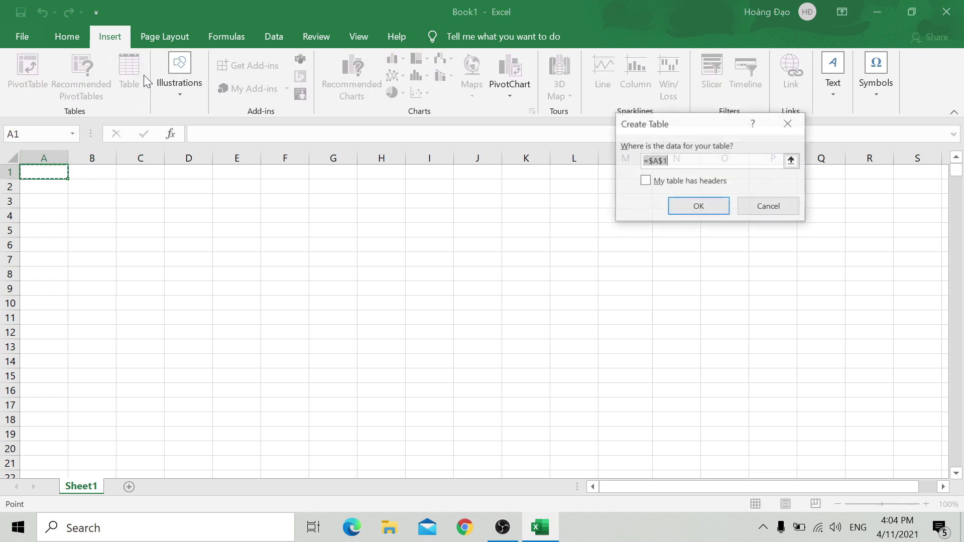
pyautogui.click(713, 161)
pyautogui.write('001')
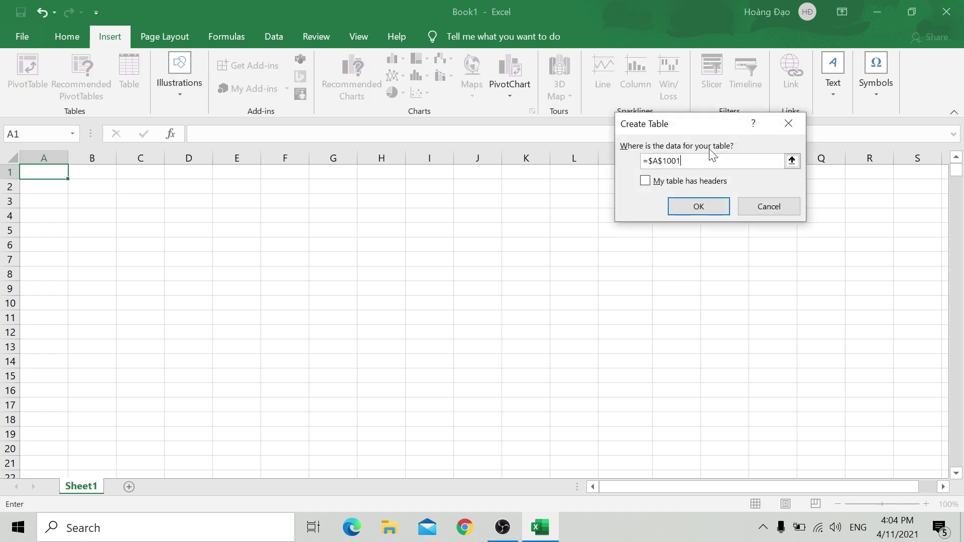
pyautogui.press('Return')
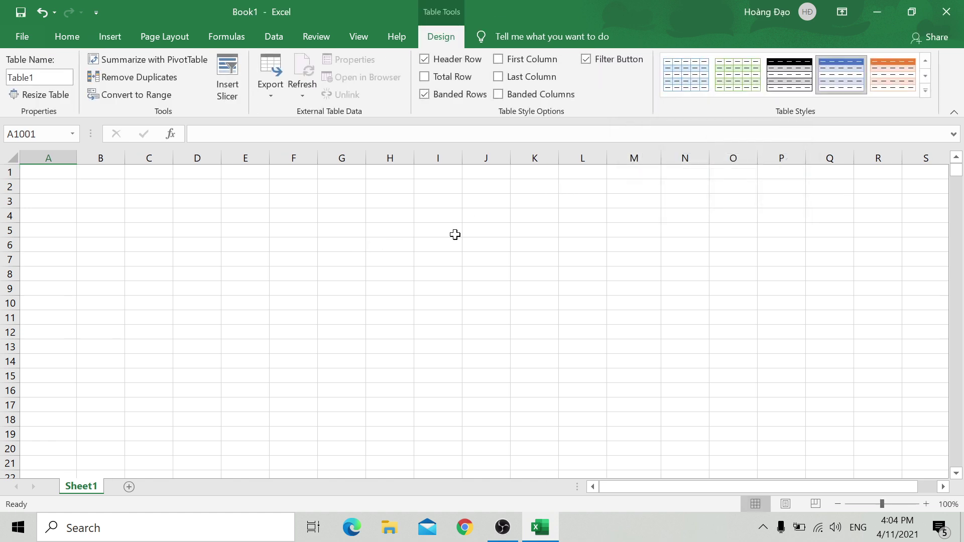
pyautogui.hotkey('ctrl', 'z')
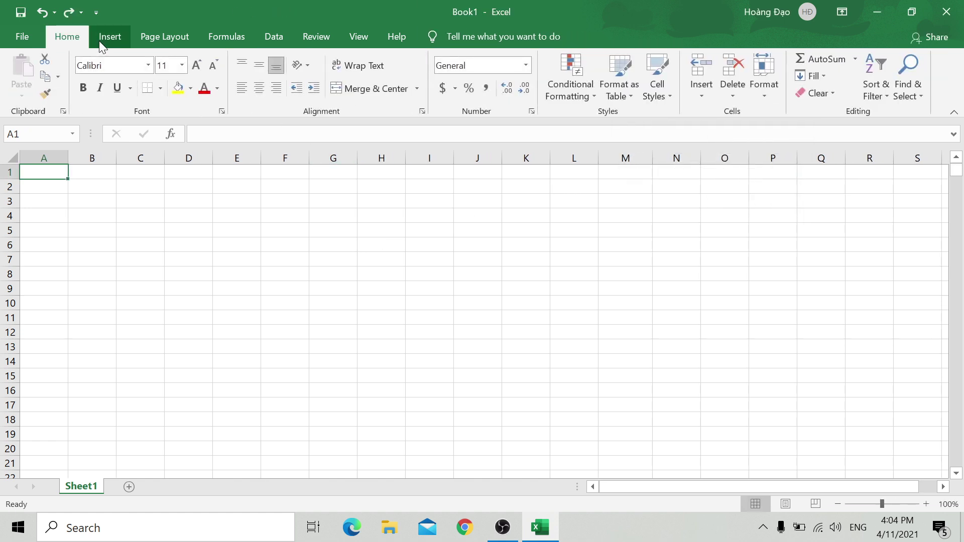
# Step: Enter 1 in A1 and try a Series fill with stop value 1000, undoing the row fill
pyautogui.write('1')
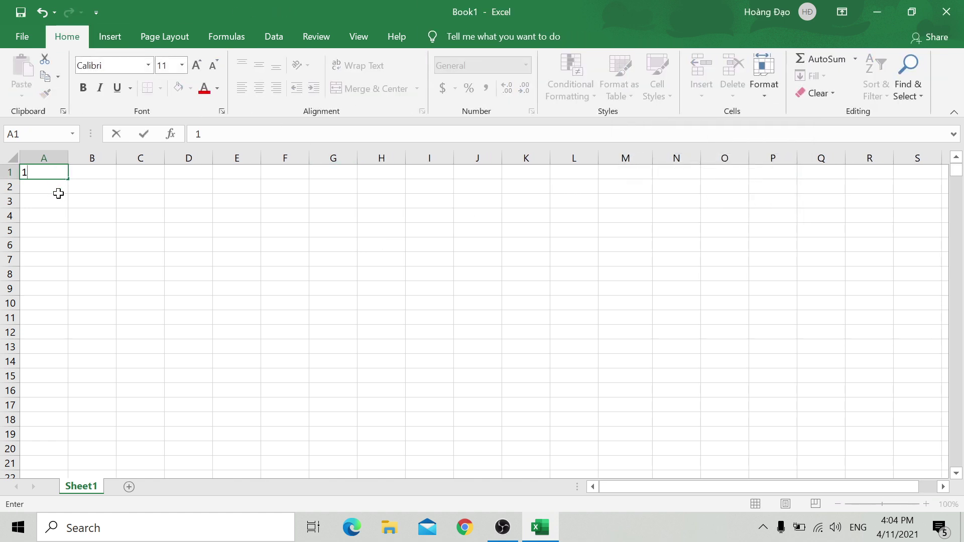
pyautogui.hotkey('ctrl', 'Return')
pyautogui.click(818, 77)
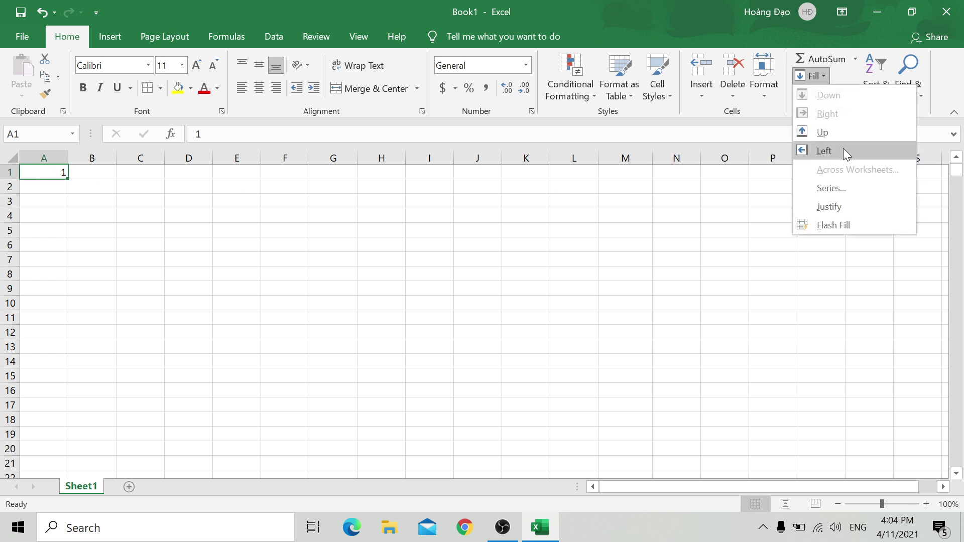
pyautogui.click(832, 186)
pyautogui.click(774, 219)
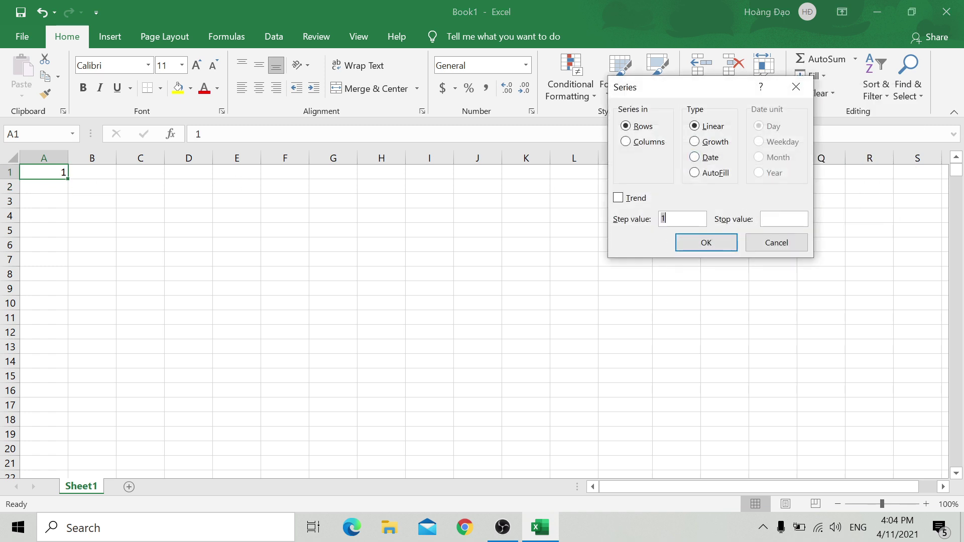
pyautogui.write('1001')
pyautogui.press('BackSpace')
pyautogui.write('0')
pyautogui.press('Return')
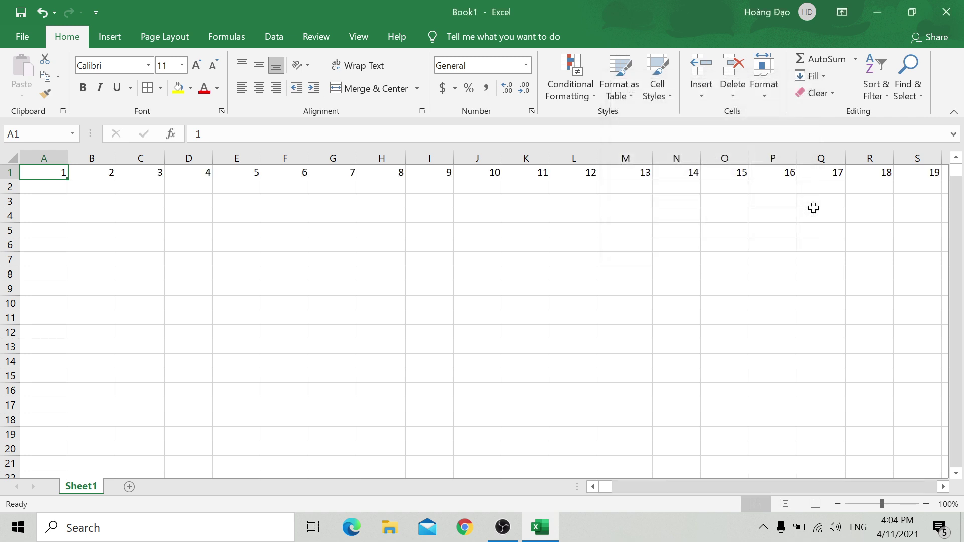
pyautogui.hotkey('ctrl', 'z')
# Step: Fill column A as a series from 1 down to 1000
pyautogui.click(44, 158)
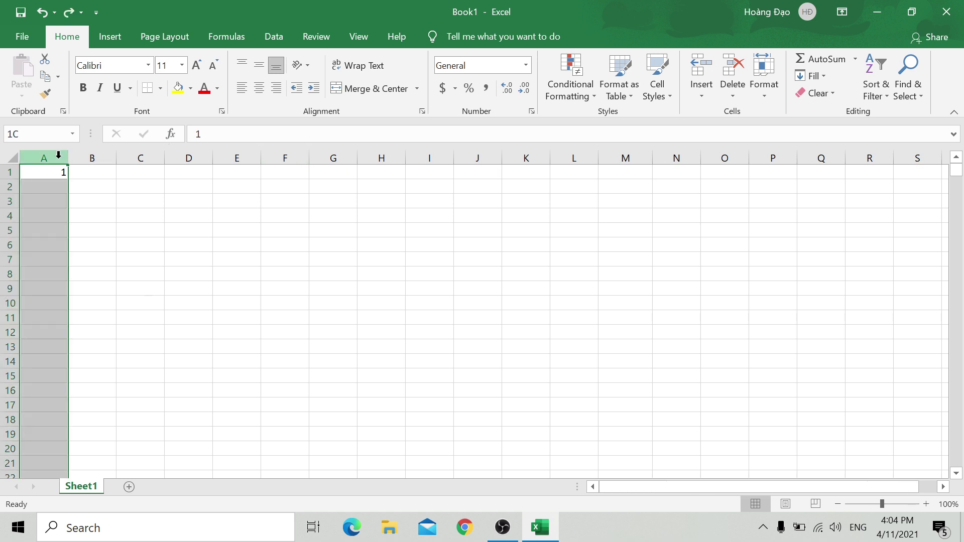
pyautogui.click(812, 76)
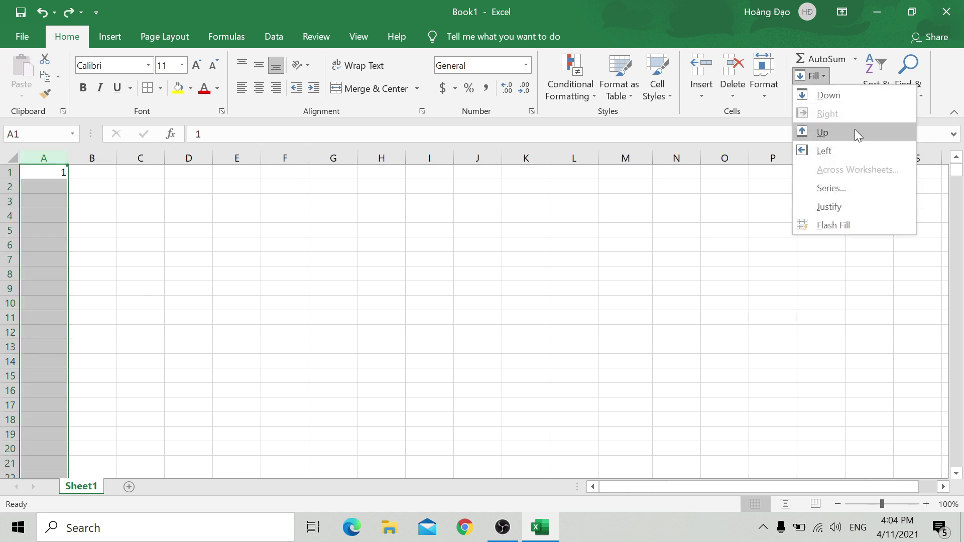
pyautogui.click(839, 189)
pyautogui.write('1000')
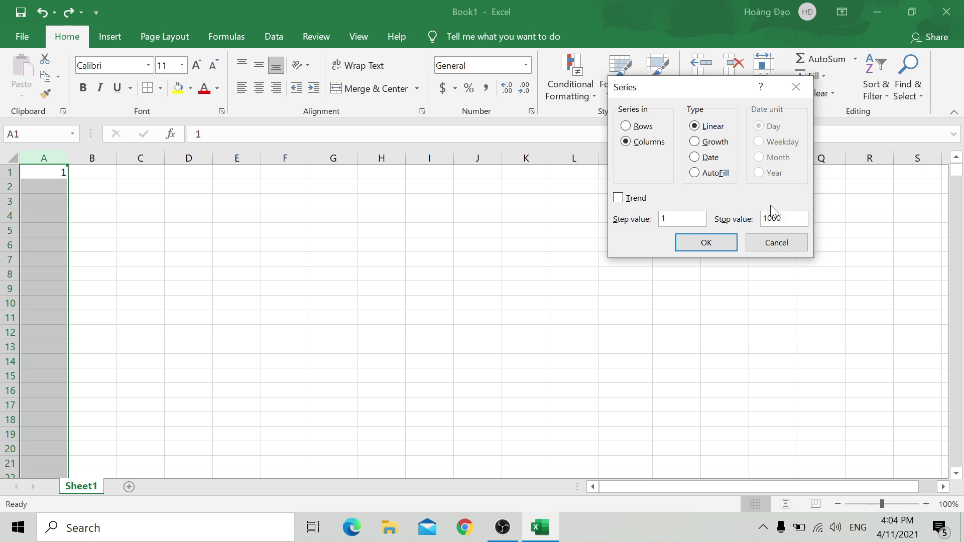
pyautogui.press('Return')
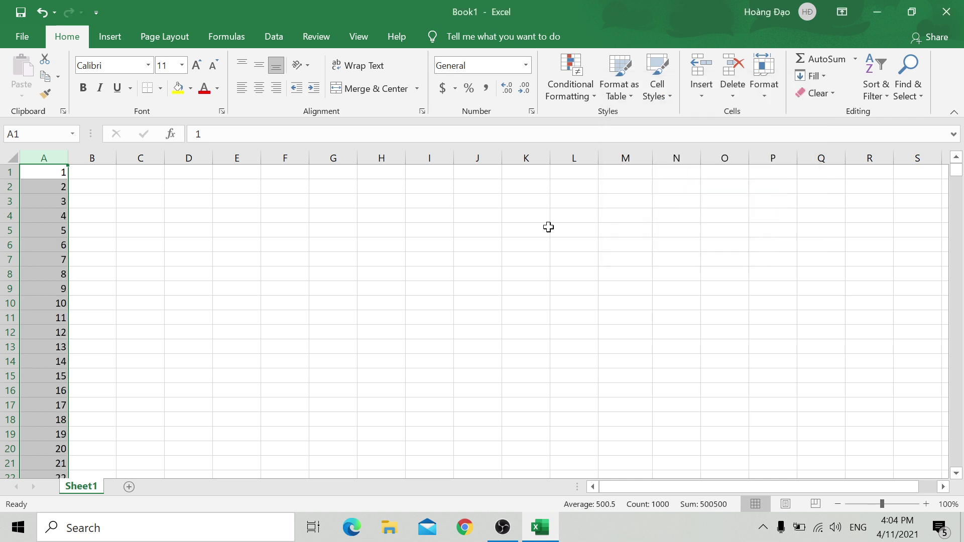
pyautogui.click(44, 173)
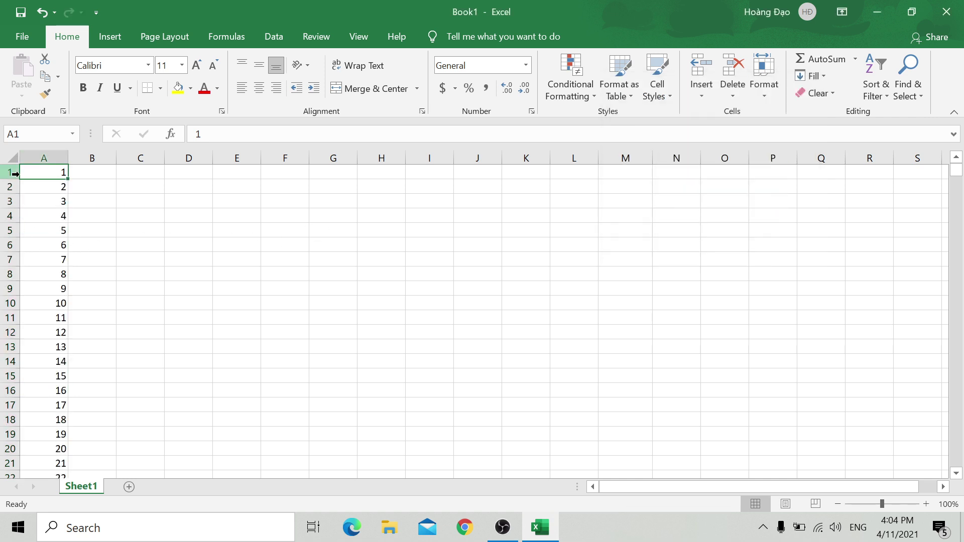
# Step: Insert a blank row above row 1 and put the STT header in A1
pyautogui.rightClick(11, 173)
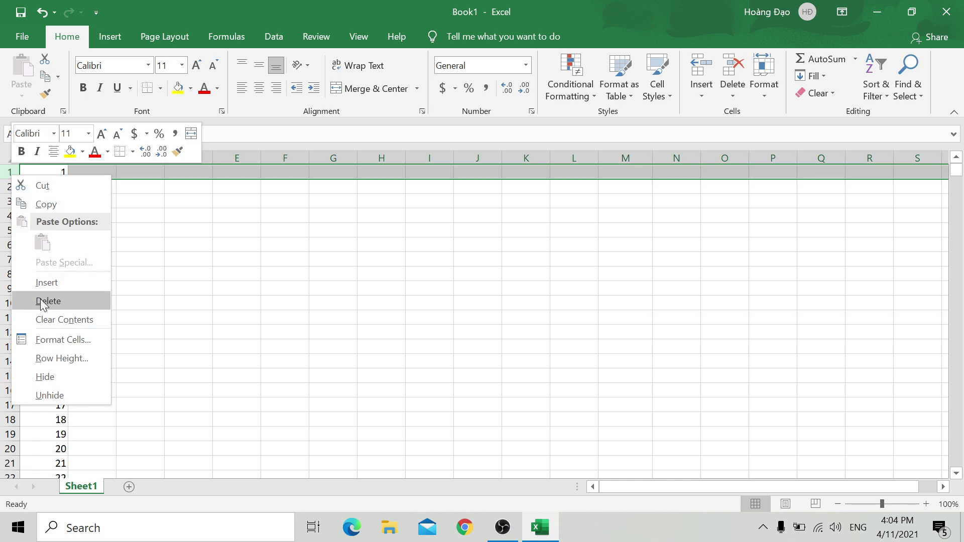
pyautogui.click(46, 283)
pyautogui.click(50, 172)
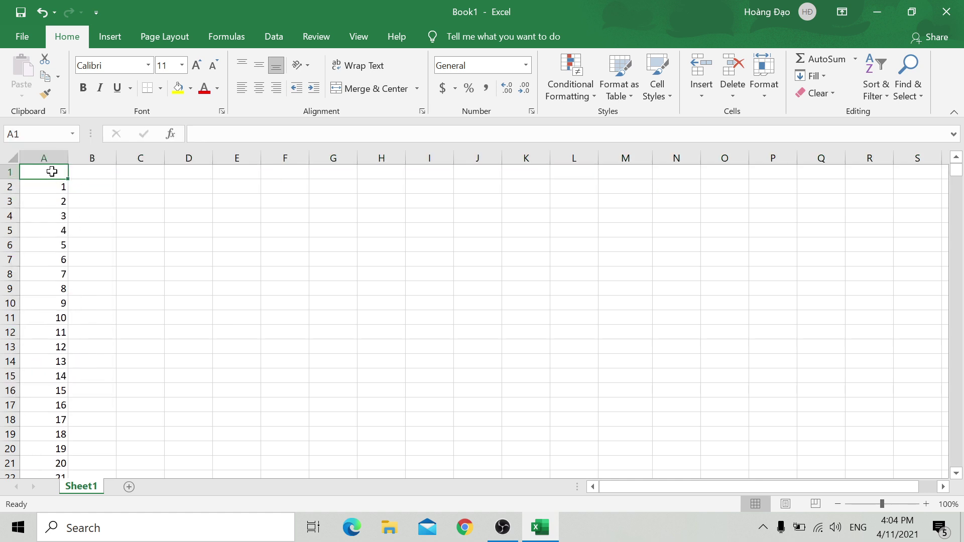
pyautogui.write('STT')
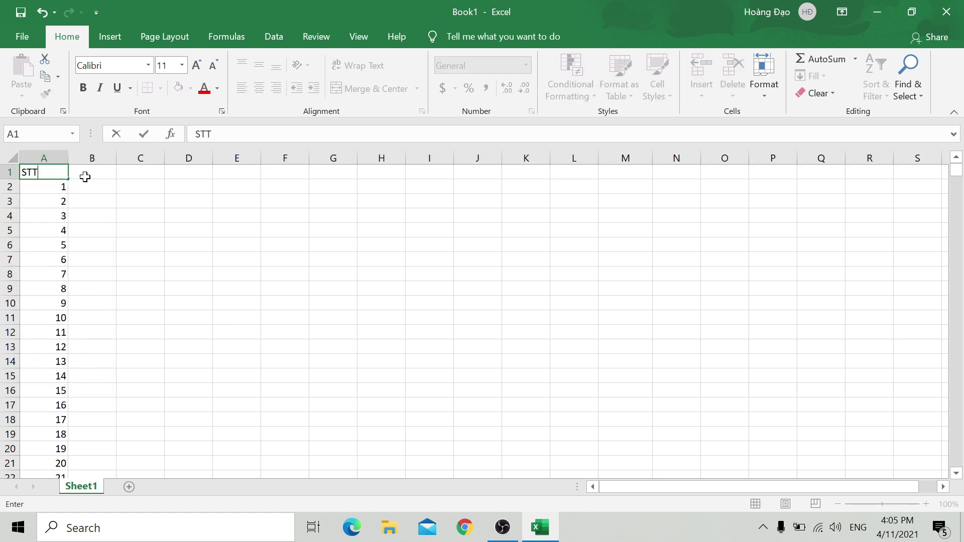
pyautogui.click(85, 177)
# Step: Enter Nhom 1 in B1 and fill the headers right to Nhom 20 in U1
pyautogui.write('N')
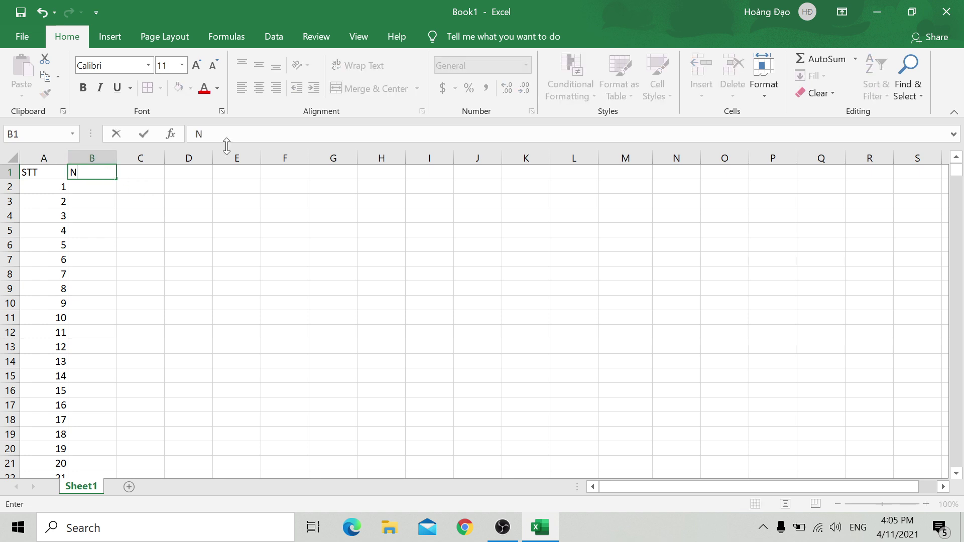
pyautogui.write('hom')
pyautogui.press('Return')
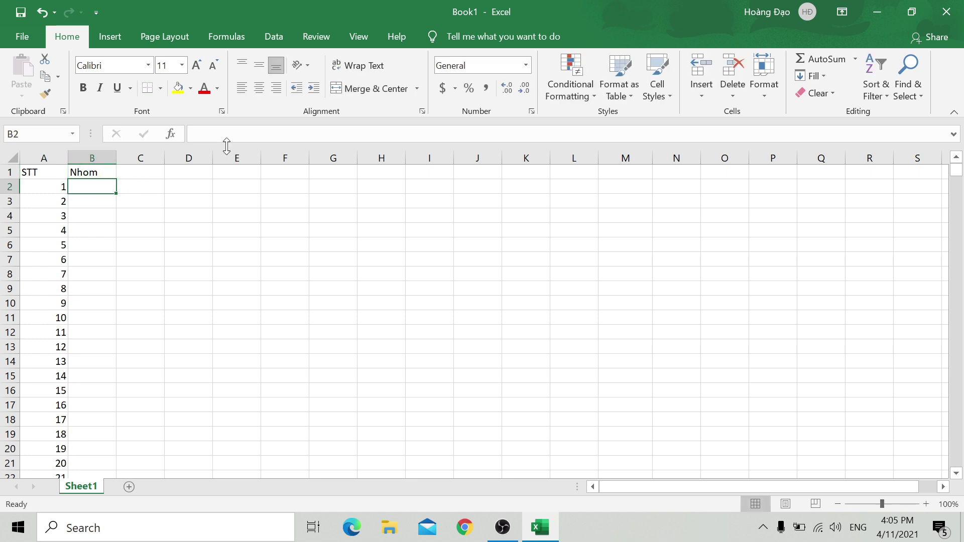
pyautogui.press('Up')
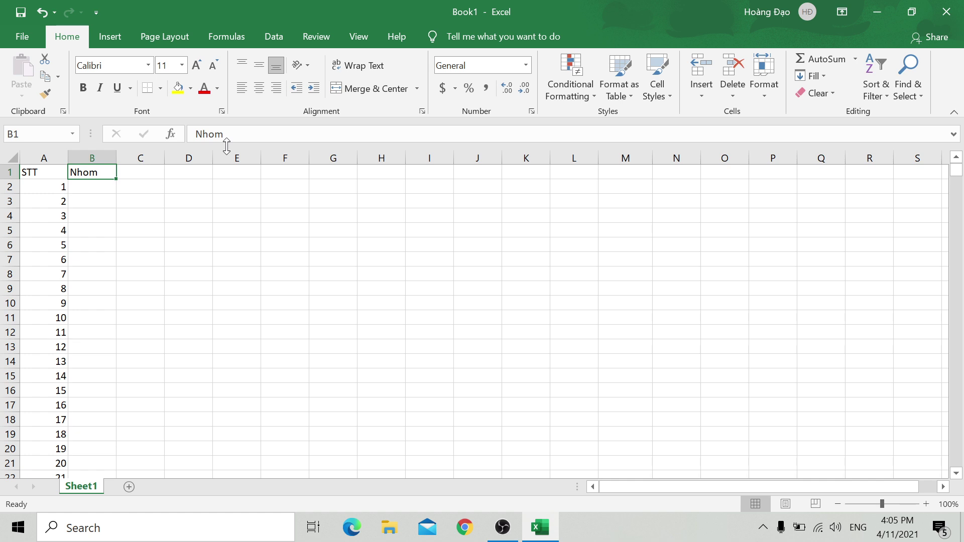
pyautogui.click(256, 134)
pyautogui.write('1')
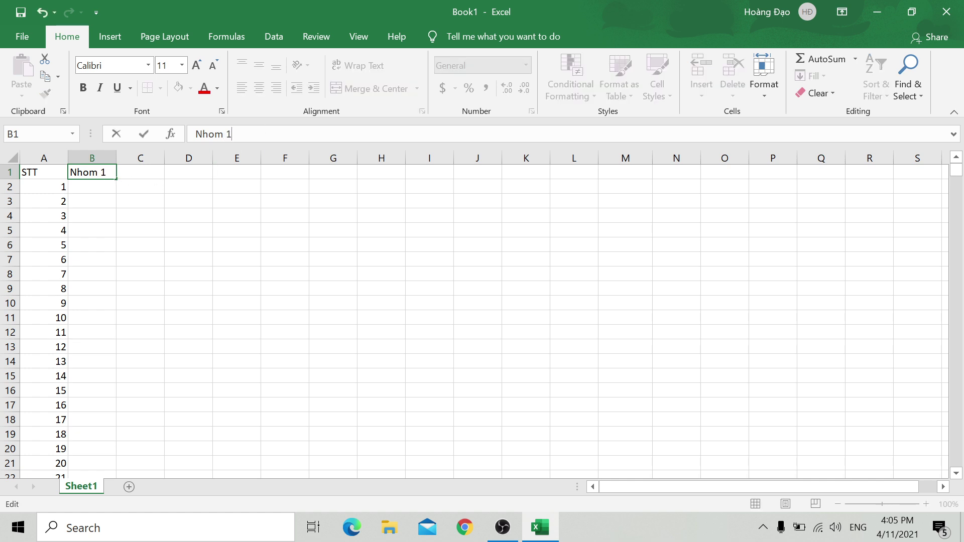
pyautogui.press('Return')
pyautogui.click(101, 171)
pyautogui.moveTo(117, 178)
pyautogui.mouseDown()
pyautogui.moveTo(880, 171)
pyautogui.moveTo(836, 177)
pyautogui.mouseUp()
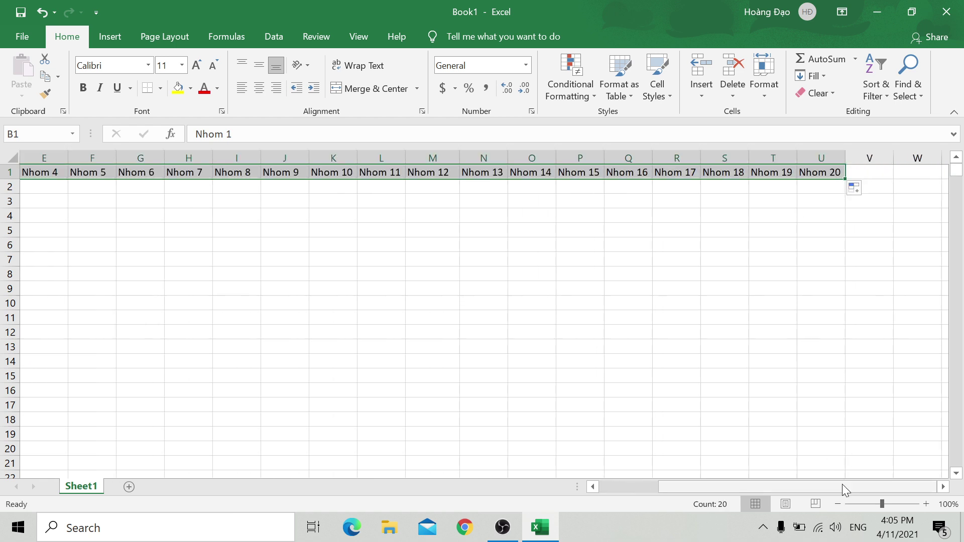
pyautogui.moveTo(842, 484); pyautogui.dragTo(700, 490)
# Step: Enter ="0"&RANDBETWEEN(90000000,99999999) in B2 and fill it down to row 1001
pyautogui.click(90, 185)
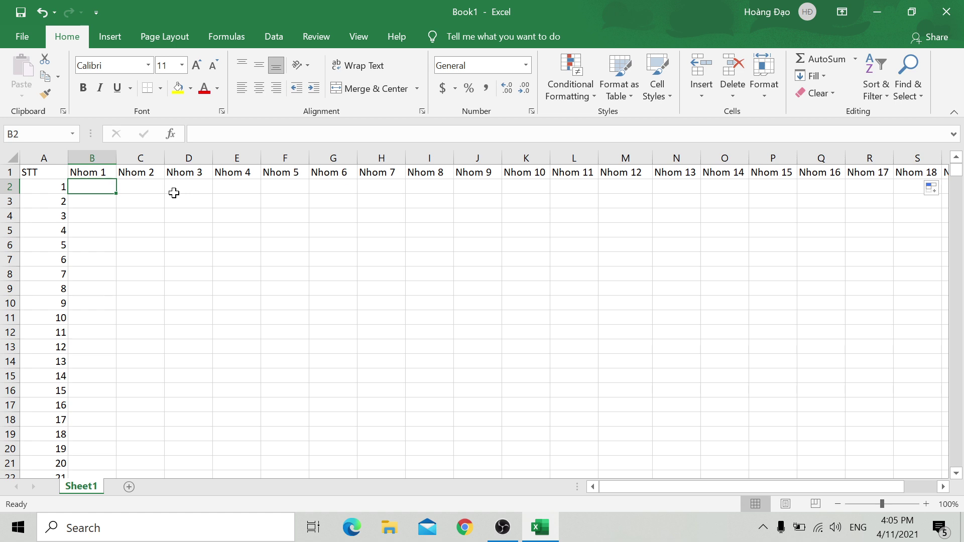
pyautogui.write('=')
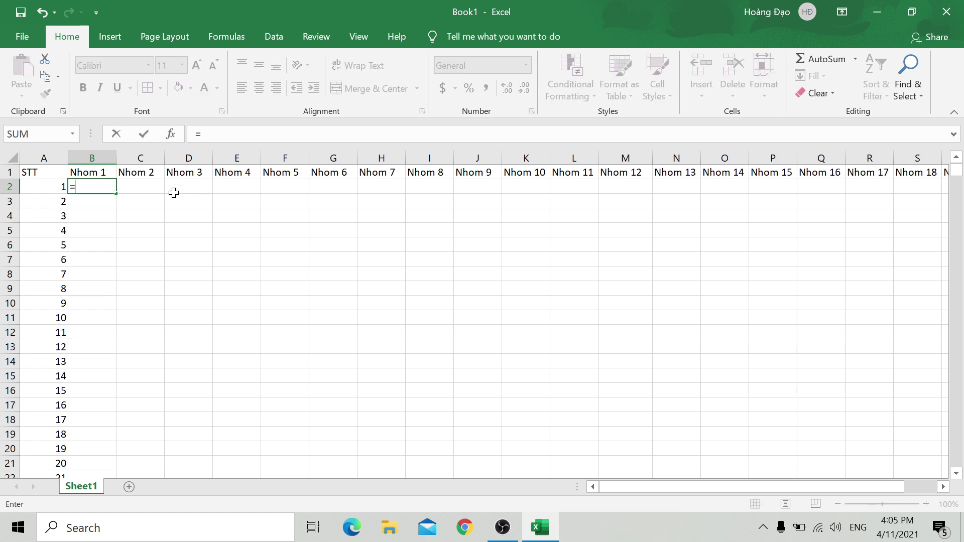
pyautogui.write('"0"')
pyautogui.write('&')
pyautogui.write('R')
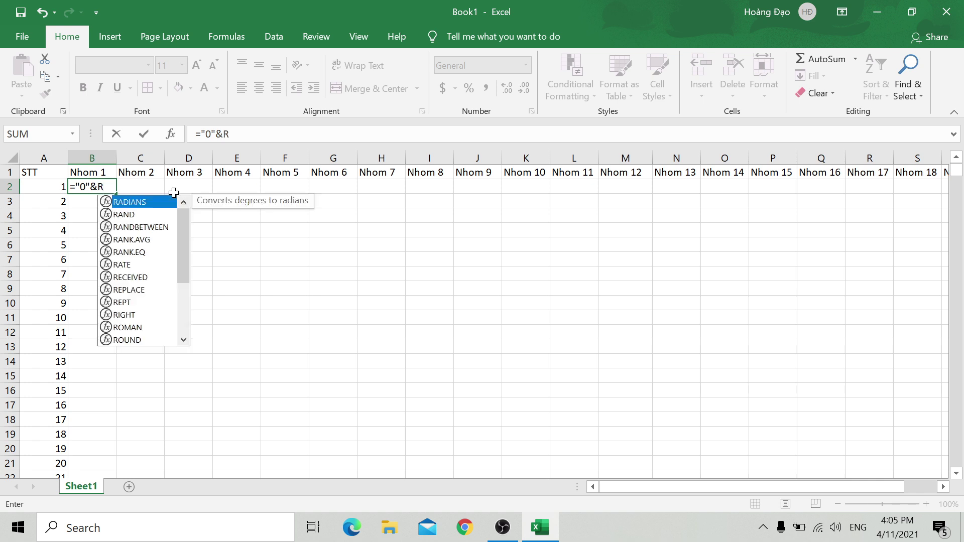
pyautogui.doubleClick(153, 227)
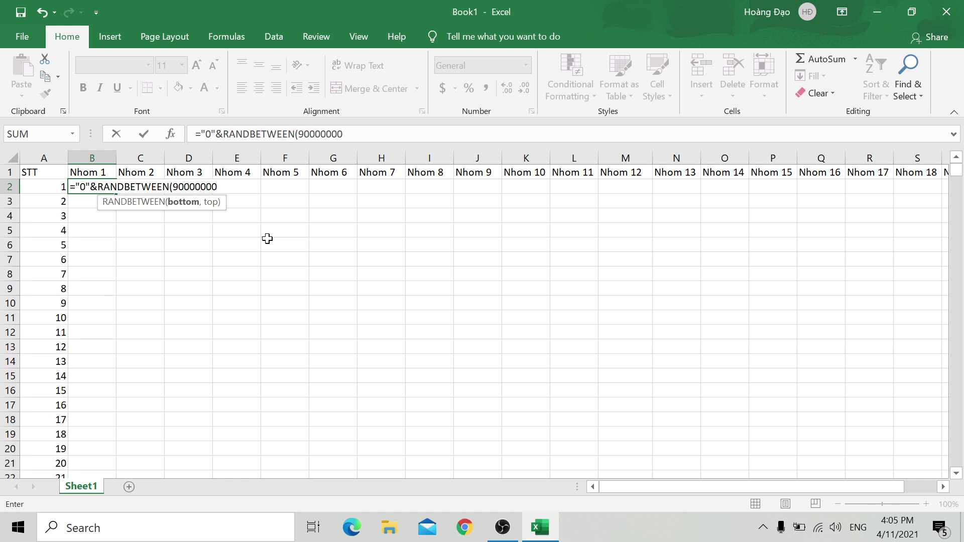
pyautogui.write(',999')
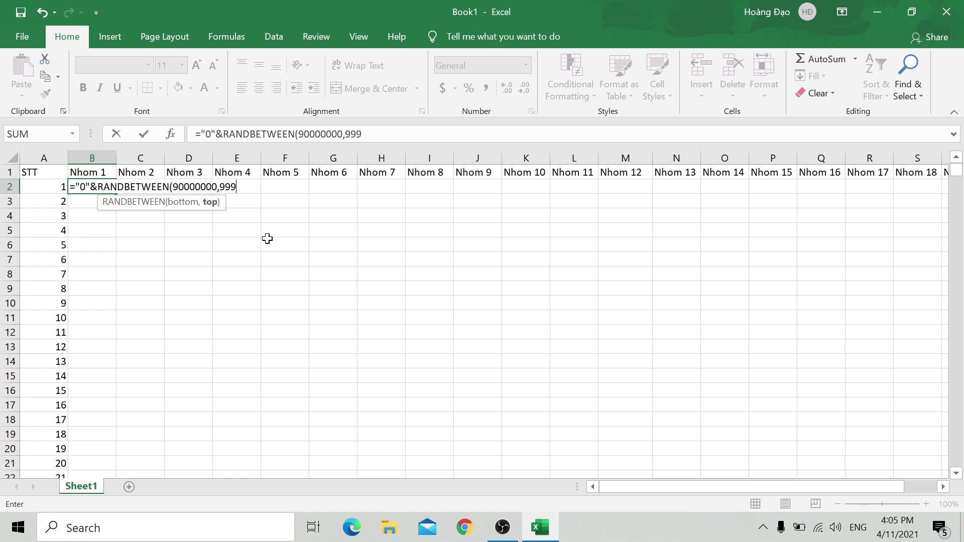
pyautogui.write('99999')
pyautogui.write(')')
pyautogui.press('Return')
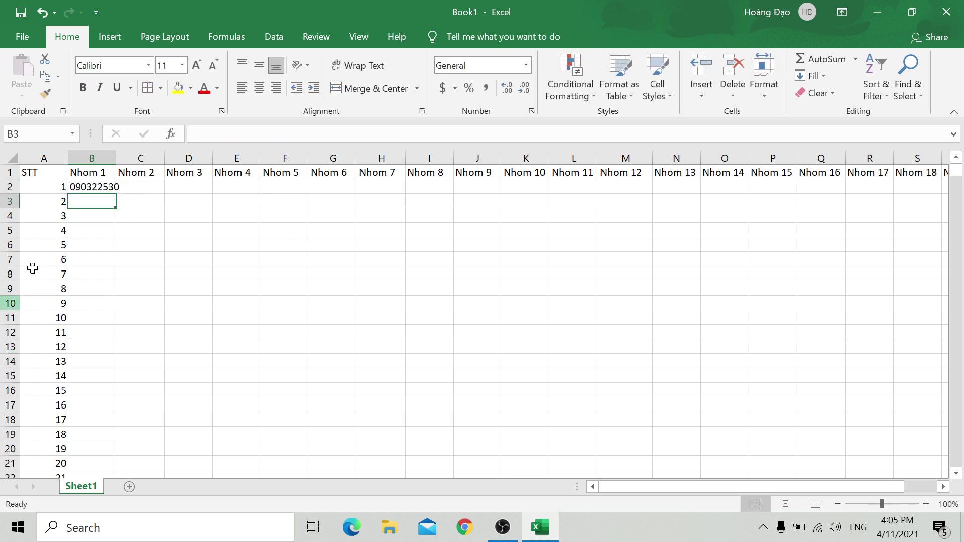
pyautogui.click(105, 189)
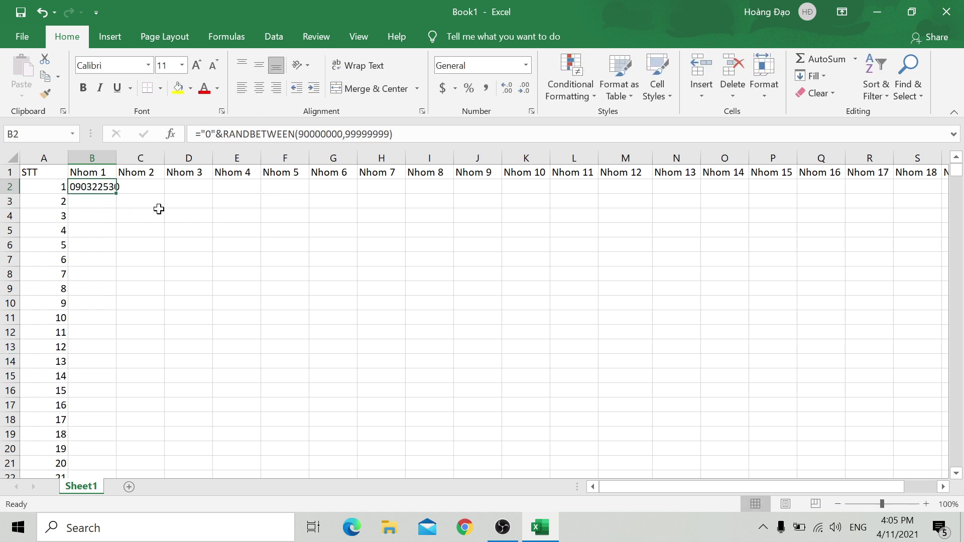
pyautogui.doubleClick(118, 195)
# Step: Copy B2's formula across to U2, then fill B2:U2 down to row 1001
pyautogui.click(100, 187)
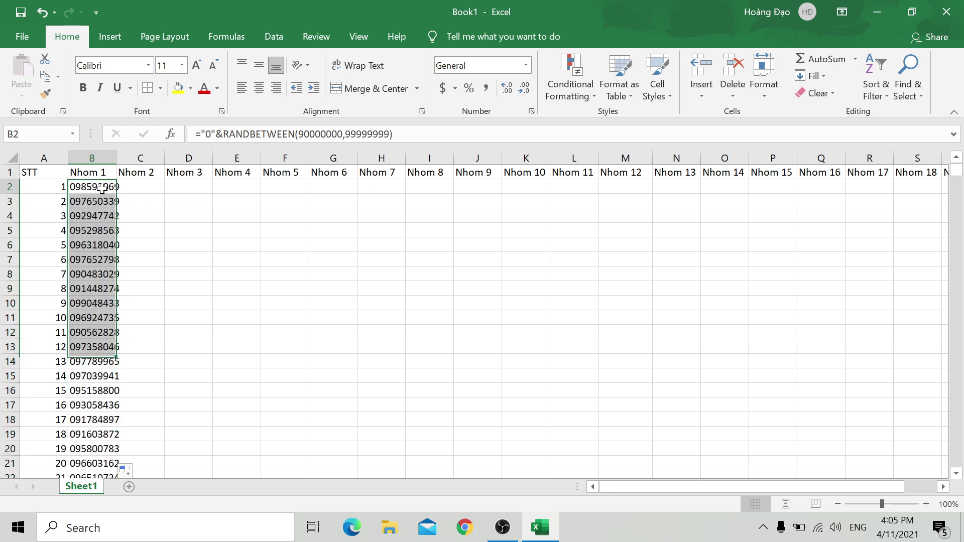
pyautogui.hotkey('ctrl', 'shift', 'Right')
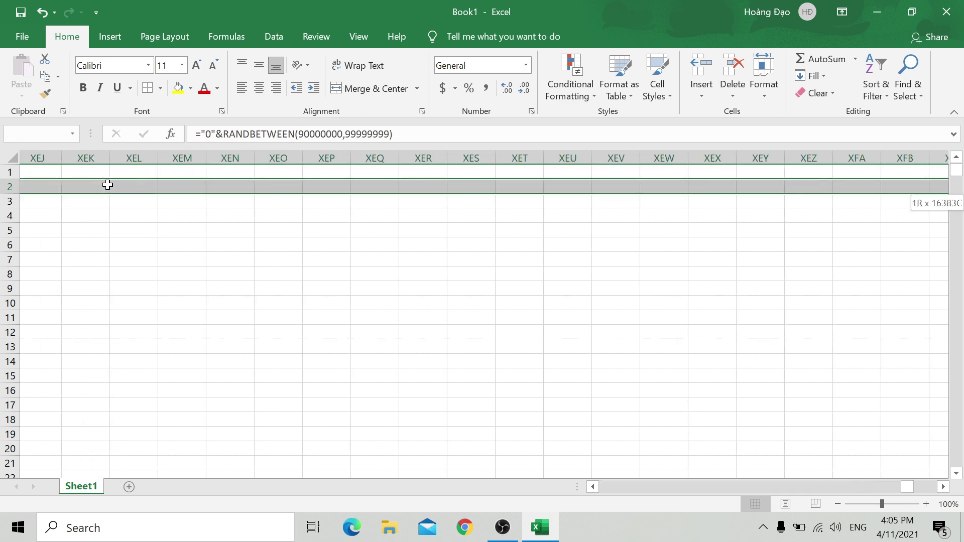
pyautogui.hotkey('ctrl', 'shift', 'Left')
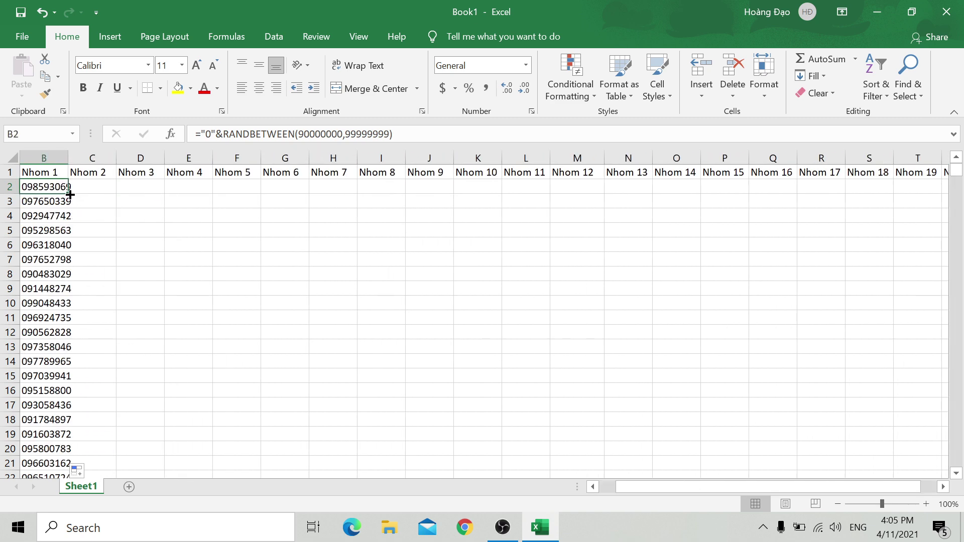
pyautogui.moveTo(70, 194); pyautogui.dragTo(945, 186)
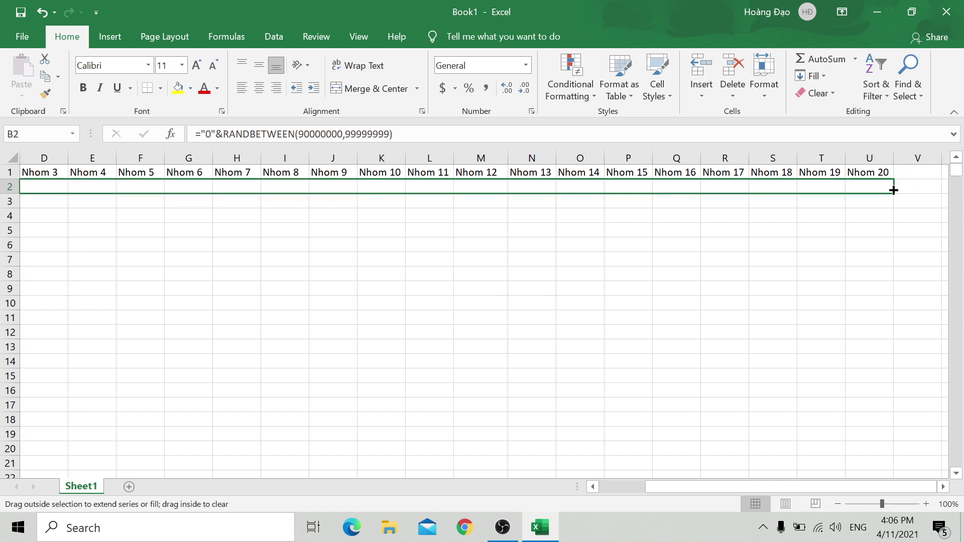
pyautogui.moveTo(947, 182); pyautogui.dragTo(893, 187)
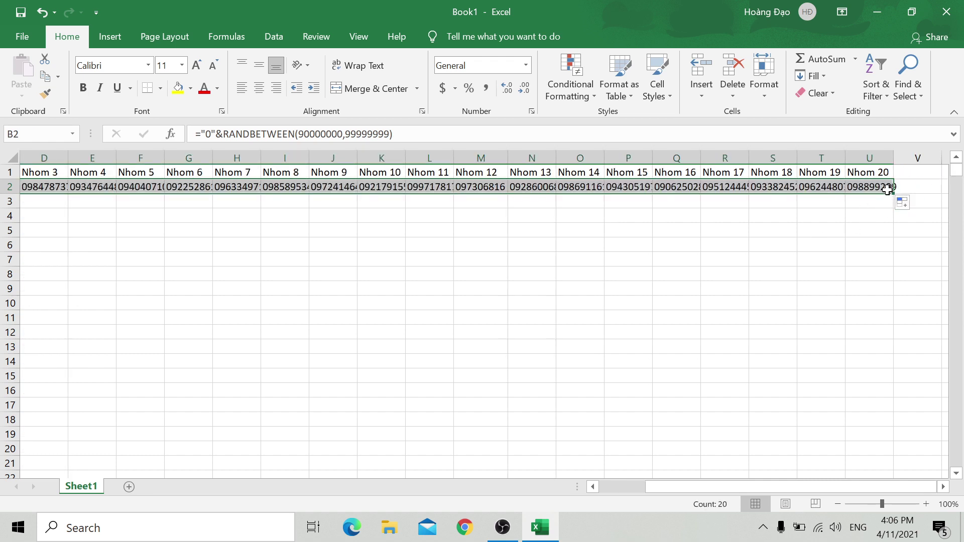
pyautogui.doubleClick(890, 188)
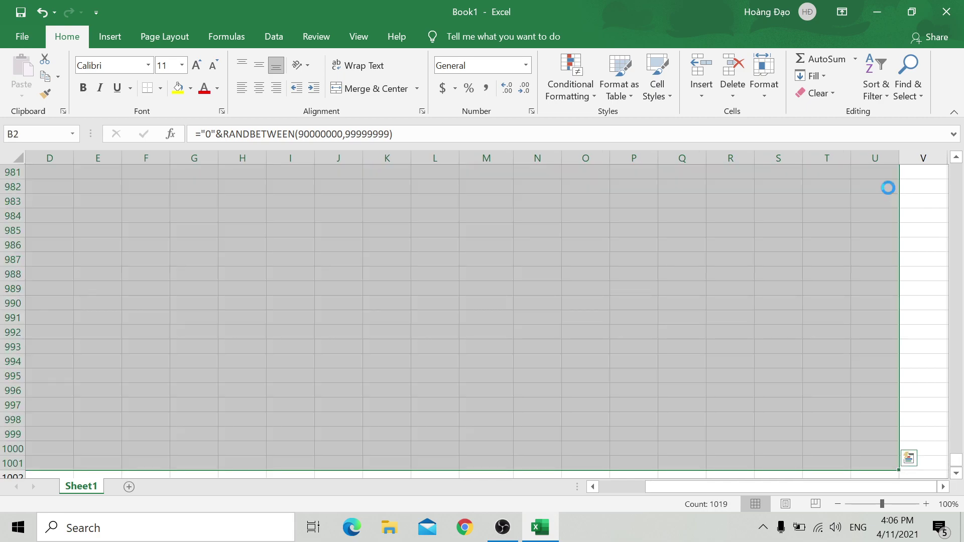
pyautogui.moveTo(774, 487); pyautogui.dragTo(727, 487)
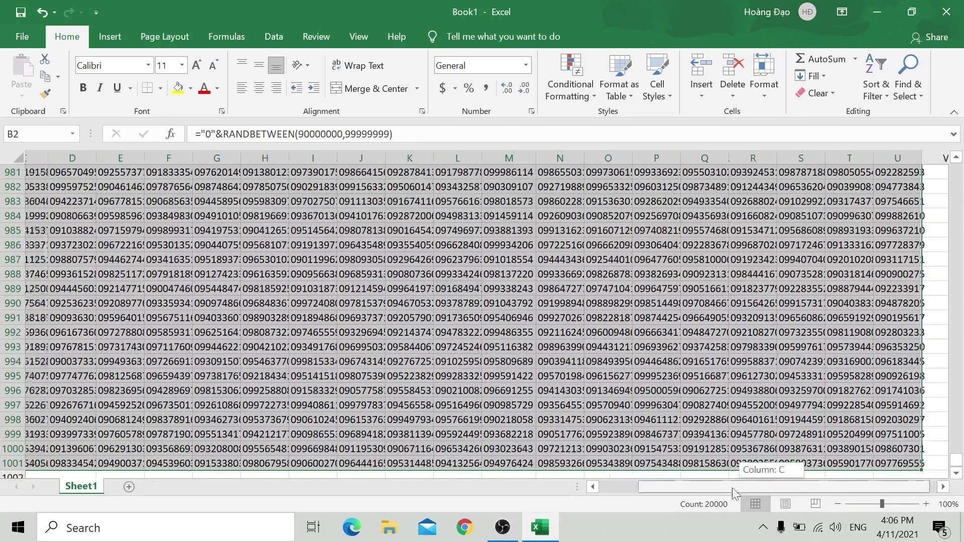
# Step: Return to A1 and delete column A's STT header and 1–1000 numbering
pyautogui.scroll(6, 458, 363)
pyautogui.scroll(7, 458, 364)
pyautogui.scroll(6, 458, 364)
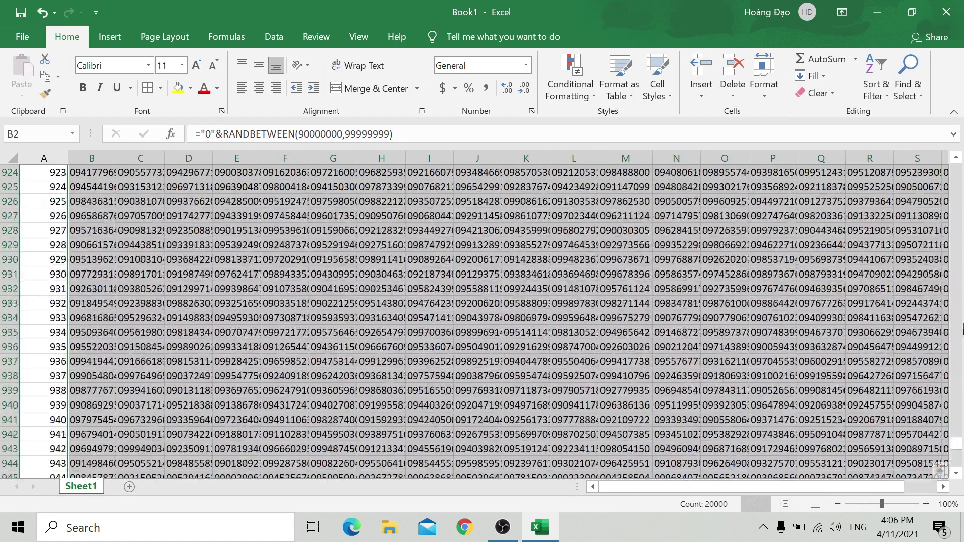
pyautogui.click(574, 377)
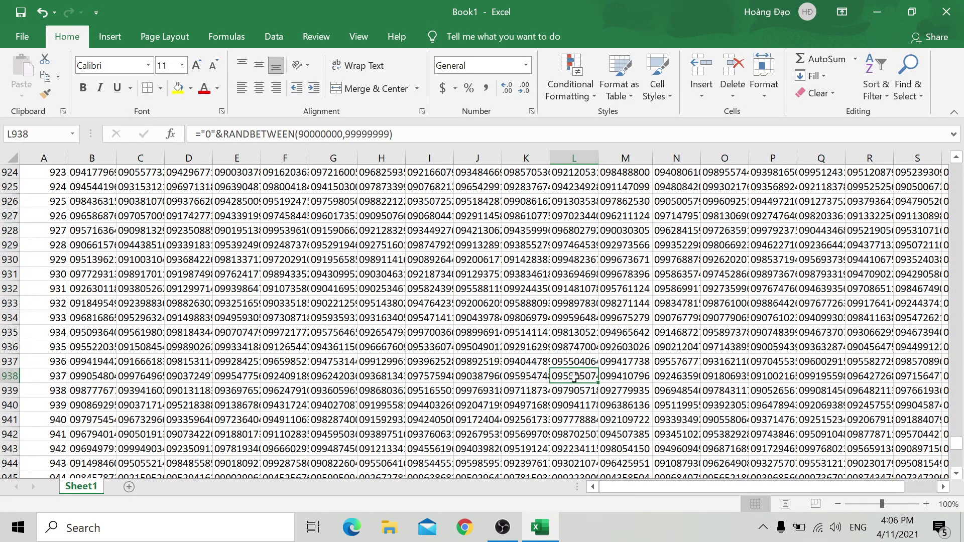
pyautogui.click(379, 331)
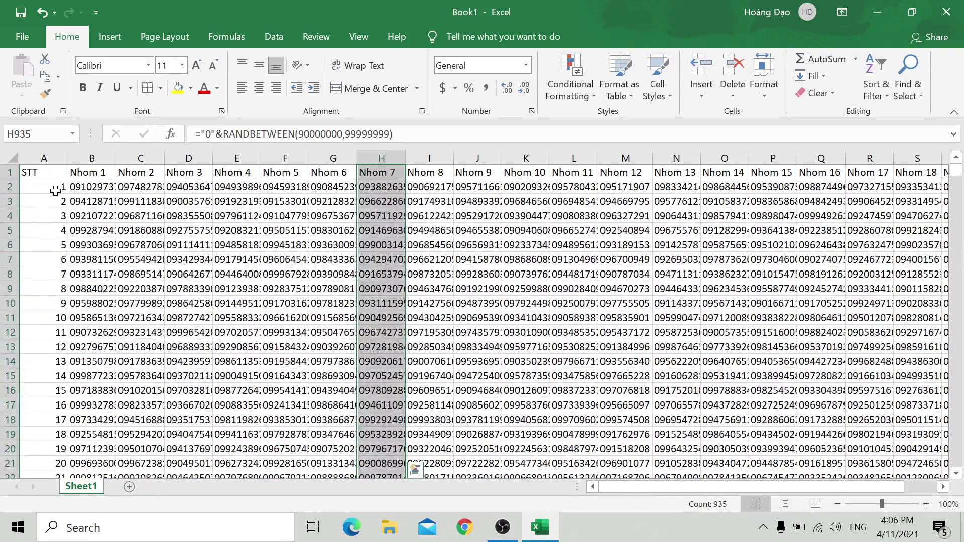
pyautogui.click(30, 173)
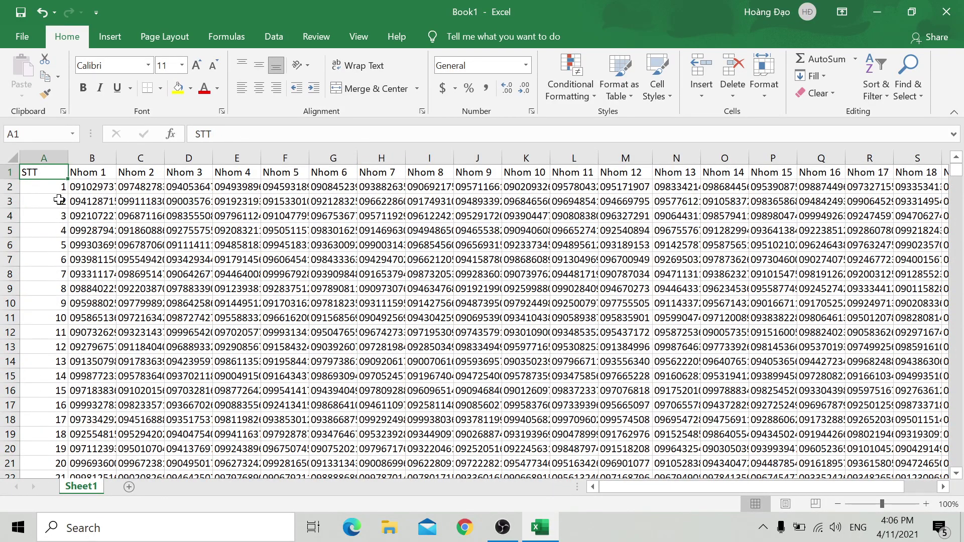
pyautogui.click(44, 158)
pyautogui.press('Delete')
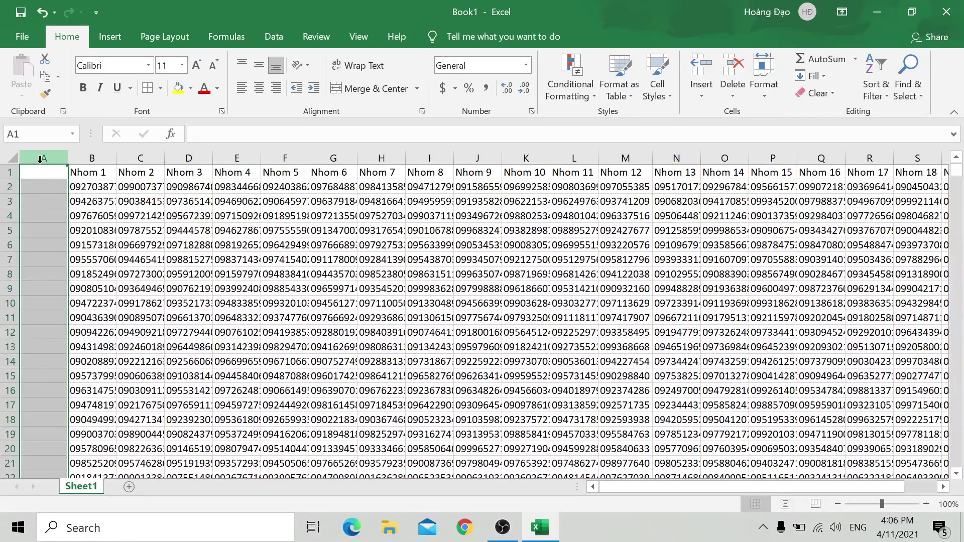
# Step: Delete the empty column A so Nhom 1 moves into column A
pyautogui.rightClick(40, 160)
pyautogui.click(77, 285)
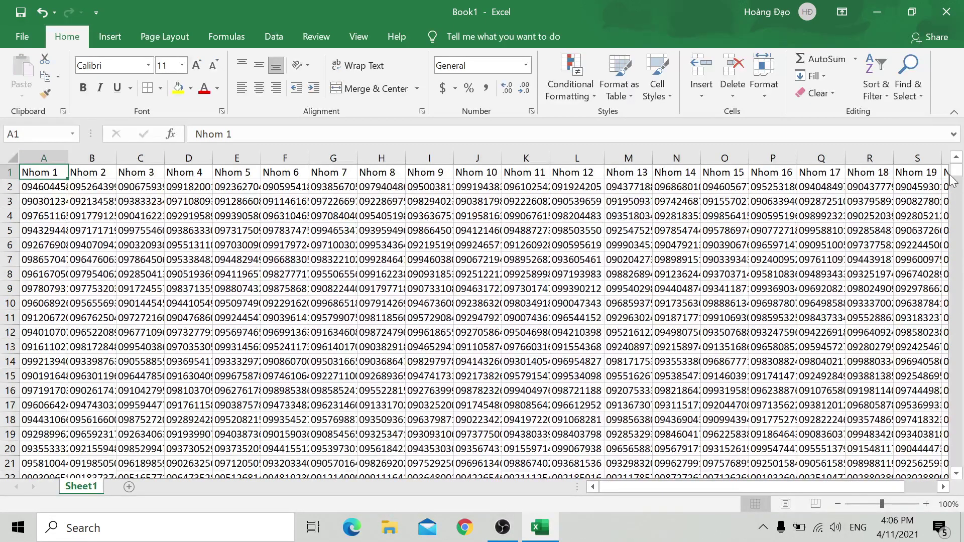
pyautogui.moveTo(954, 171); pyautogui.dragTo(947, 472)
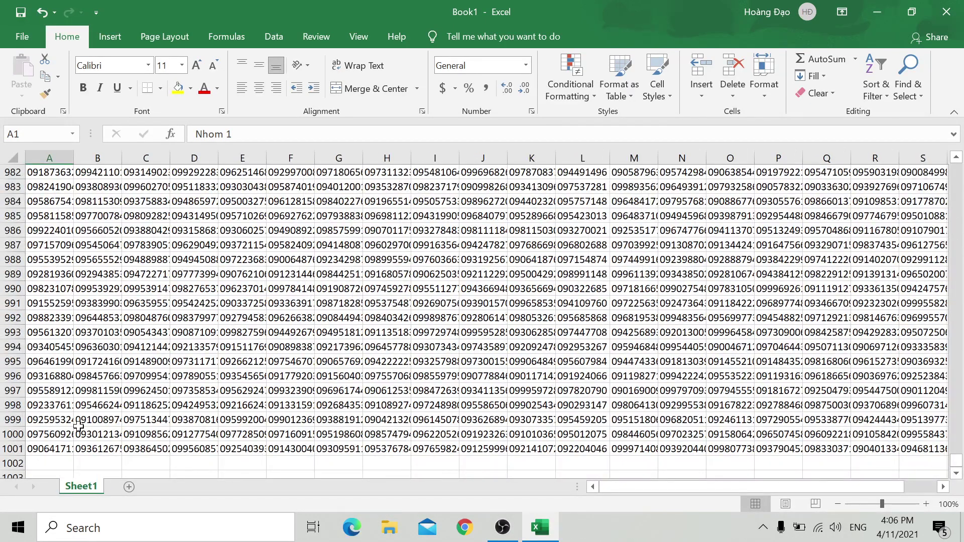
pyautogui.click(46, 451)
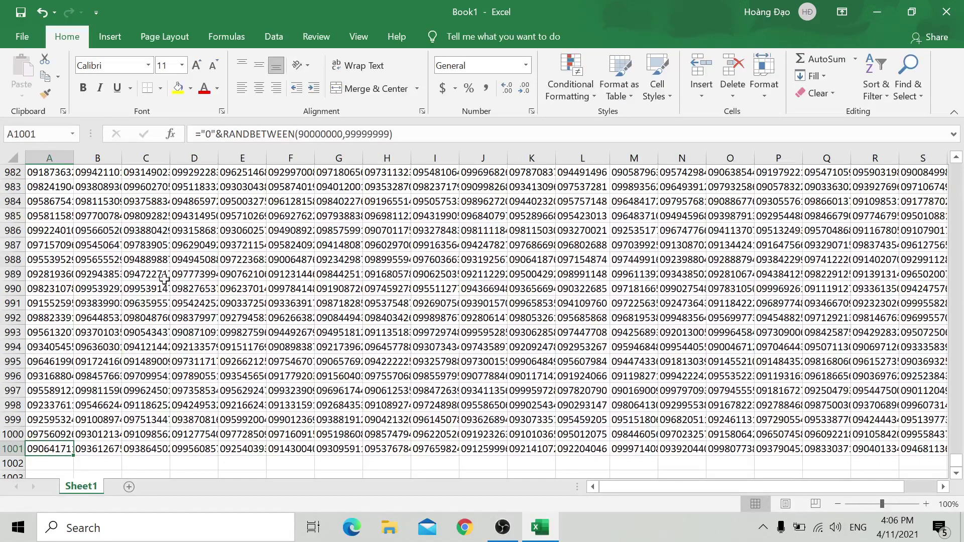
pyautogui.moveTo(957, 459); pyautogui.dragTo(951, 168)
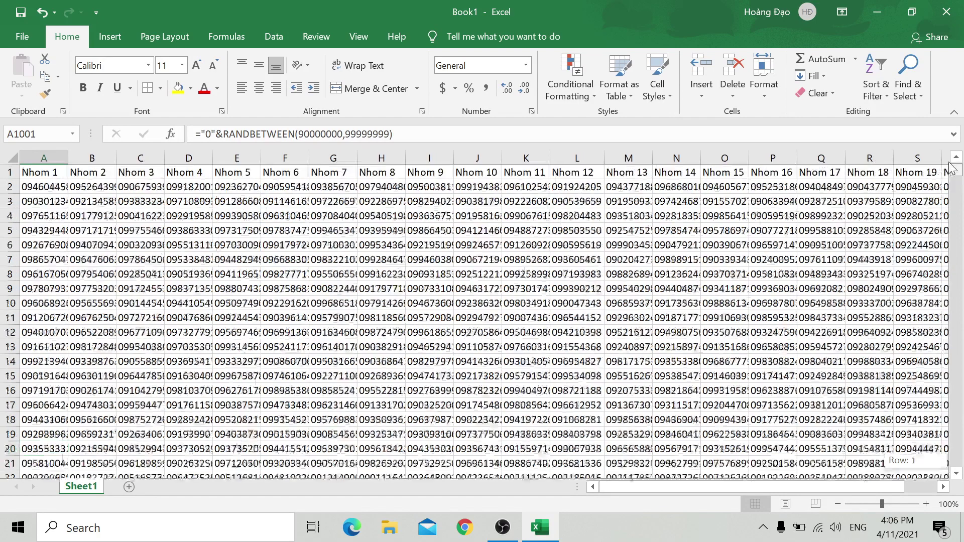
# Step: Review the Nhom headers and random-number cells, then add a blank Sheet2
pyautogui.click(29, 172)
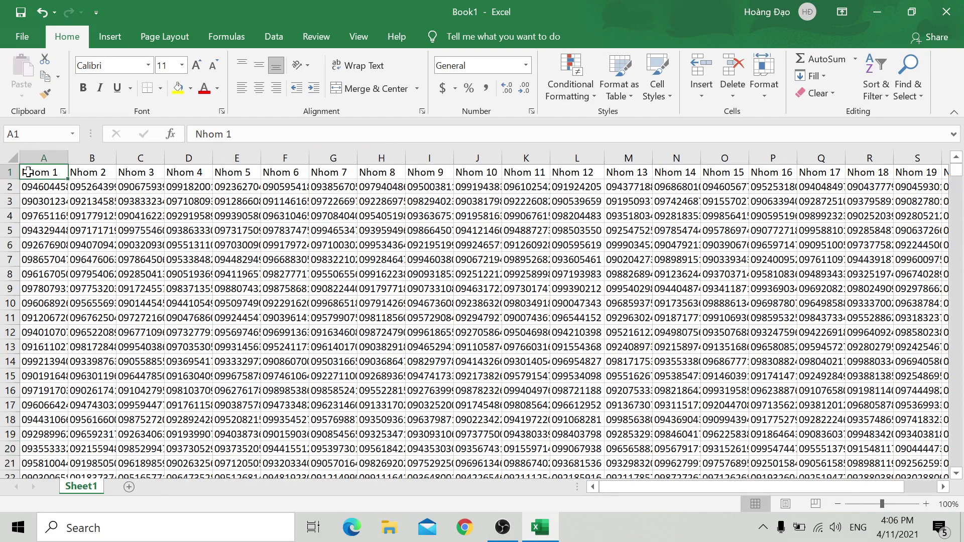
pyautogui.press('F2')
pyautogui.click(477, 171)
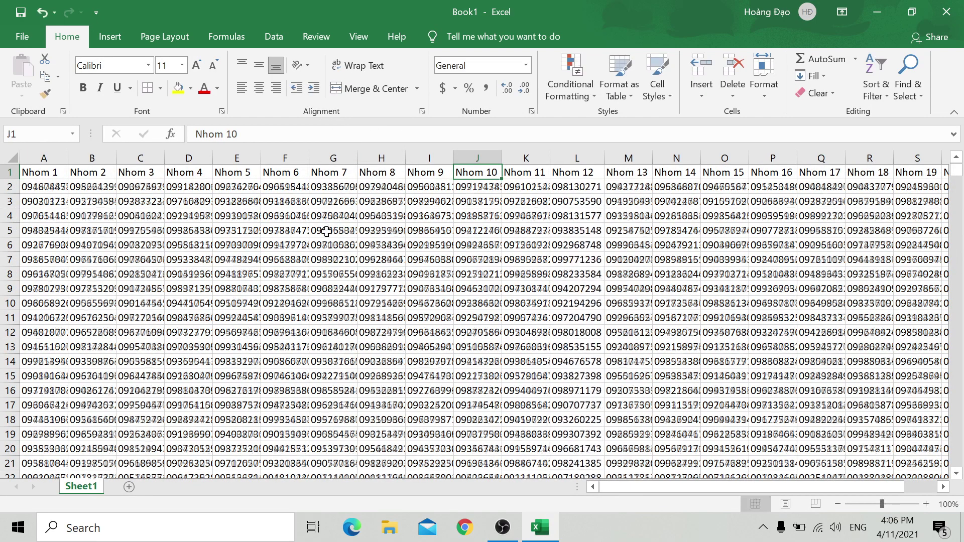
pyautogui.click(333, 230)
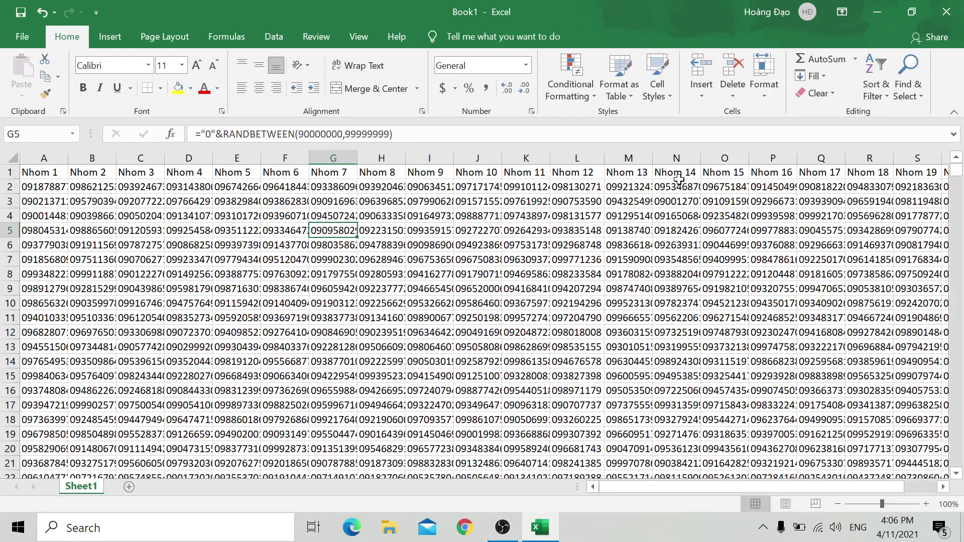
pyautogui.click(48, 187)
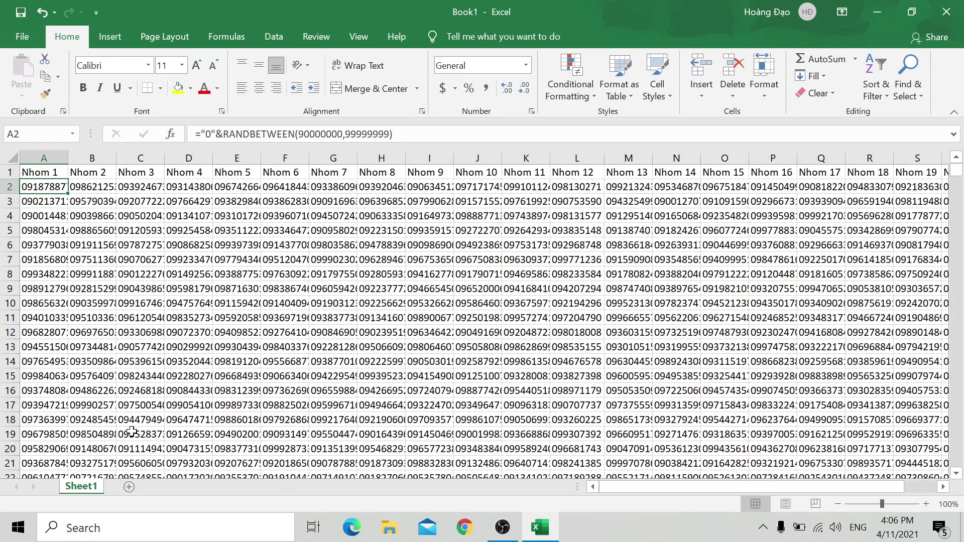
pyautogui.click(235, 303)
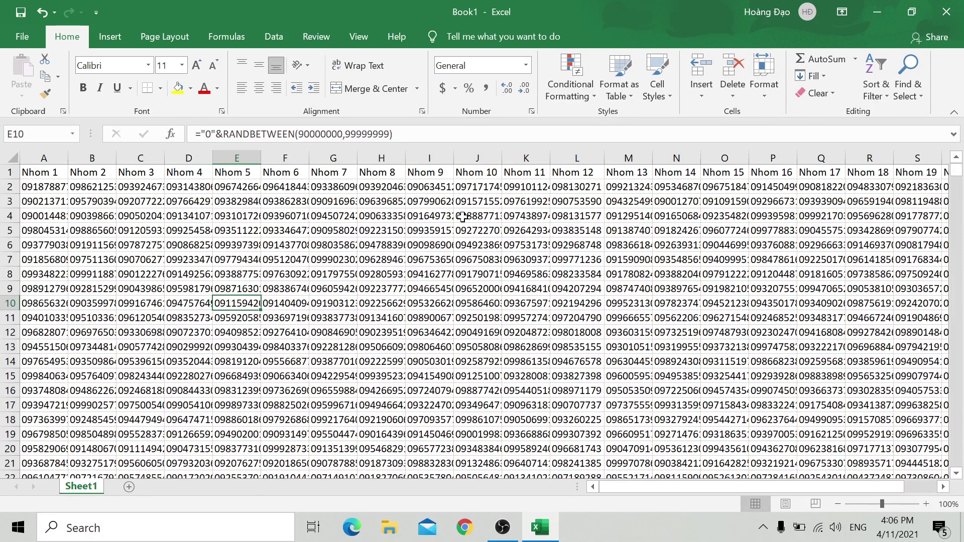
pyautogui.click(495, 390)
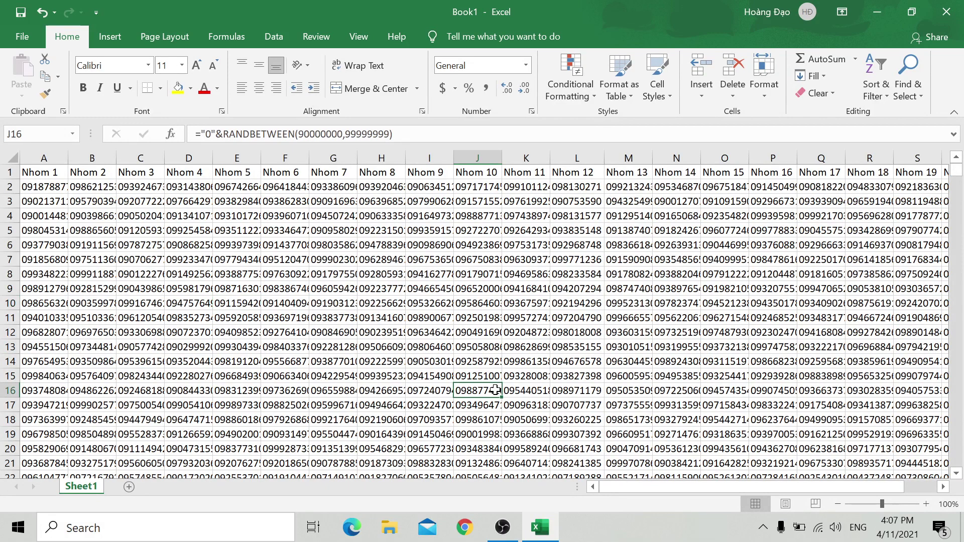
pyautogui.click(130, 487)
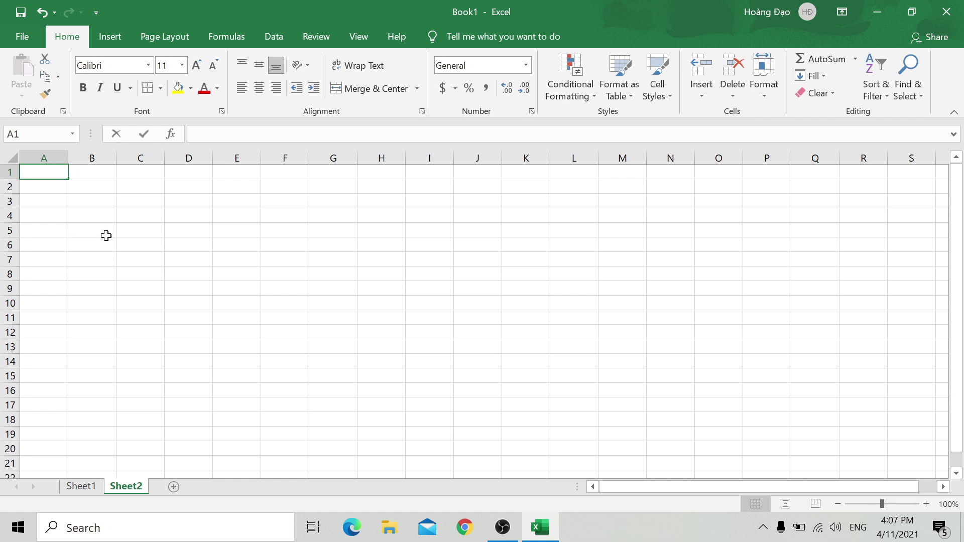
# Step: Put the header 'SDT bat ky' in A1 and paste Sheet1's E15 number into A2 as a value
pyautogui.write('SDT bat ky')
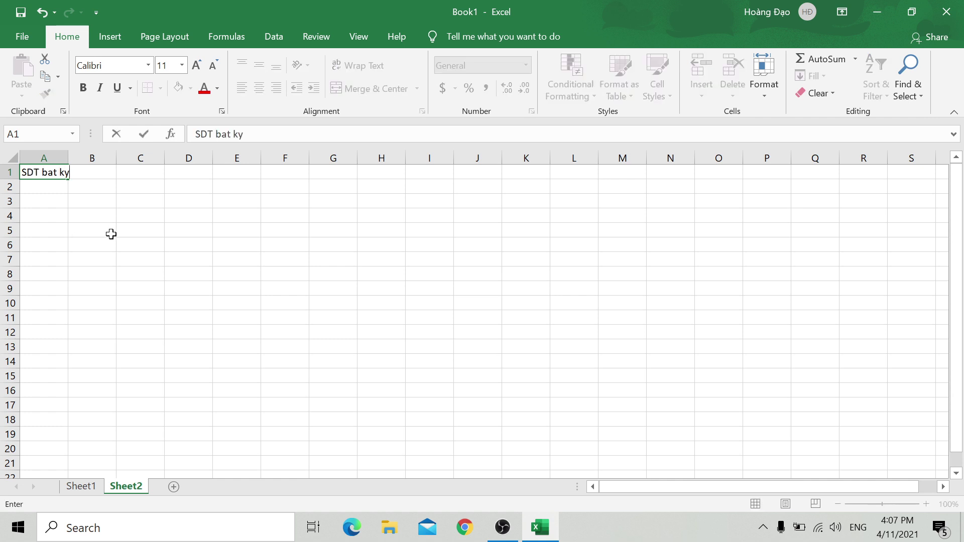
pyautogui.press('Return')
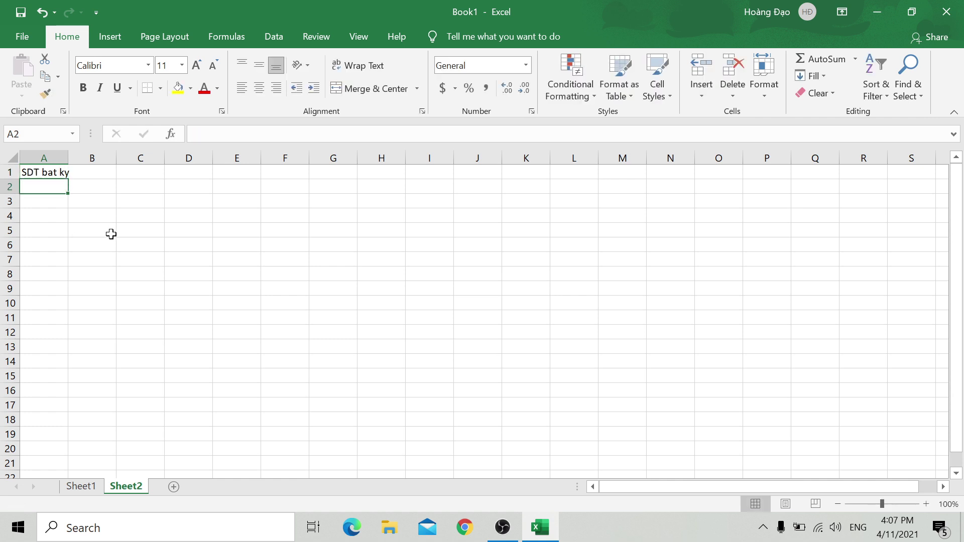
pyautogui.click(81, 486)
pyautogui.click(224, 371)
pyautogui.hotkey('ctrl', 'c')
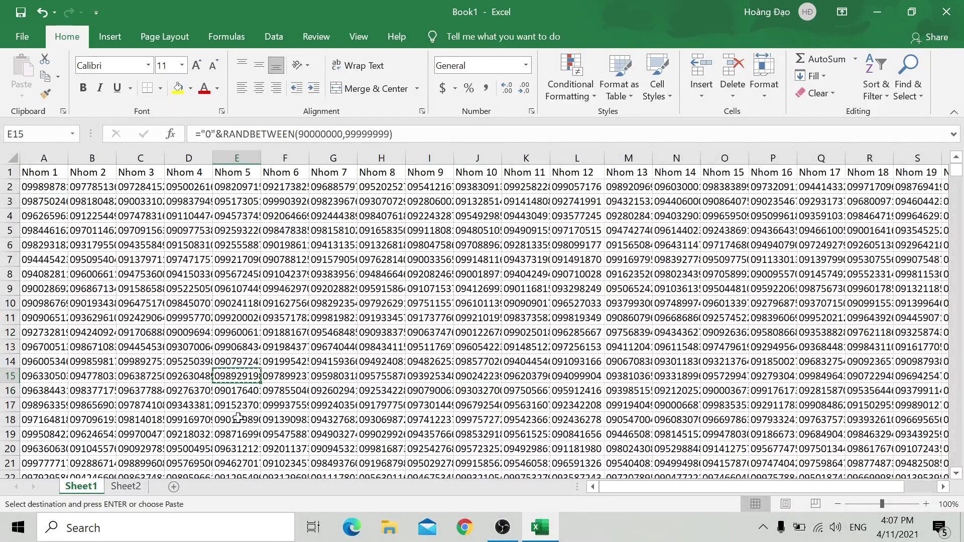
pyautogui.click(126, 487)
pyautogui.hotkey('ctrl', 'v')
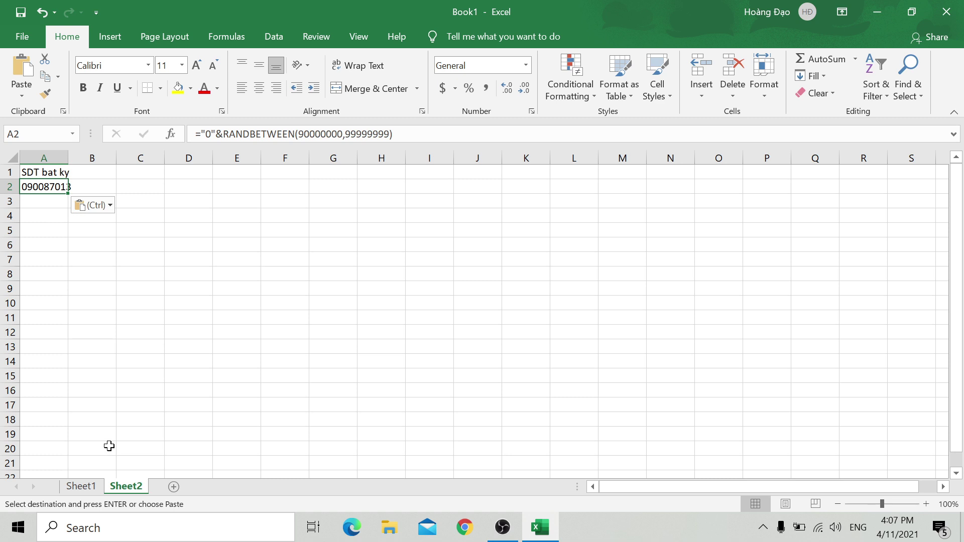
pyautogui.hotkey('ctrl', 'z')
pyautogui.rightClick(49, 188)
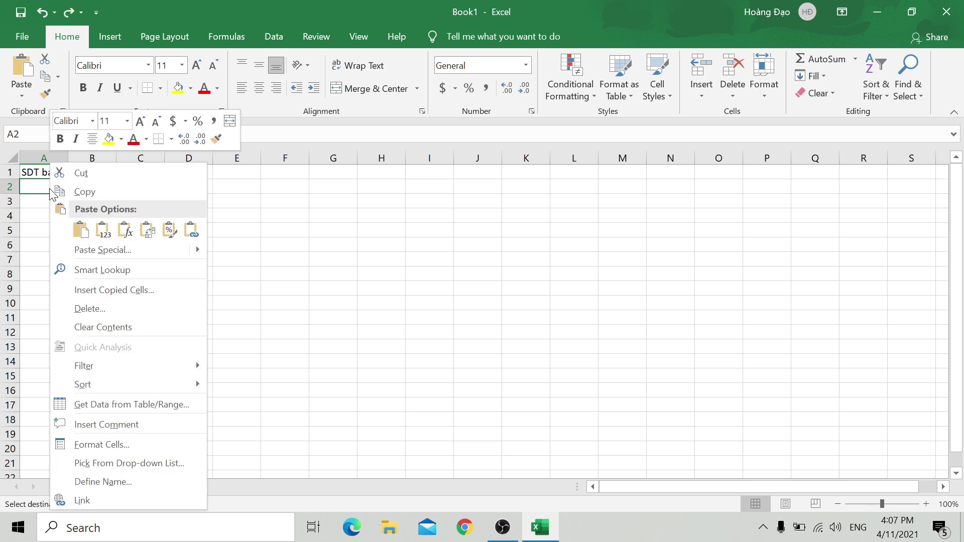
pyautogui.click(102, 228)
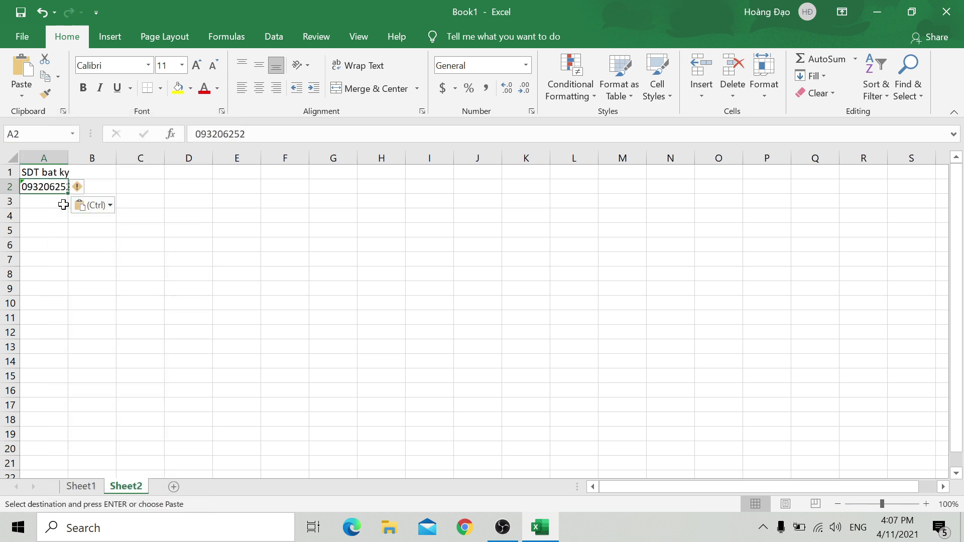
# Step: Paste the number from Sheet1 cell L12 into A3 as a value
pyautogui.click(80, 486)
pyautogui.click(563, 332)
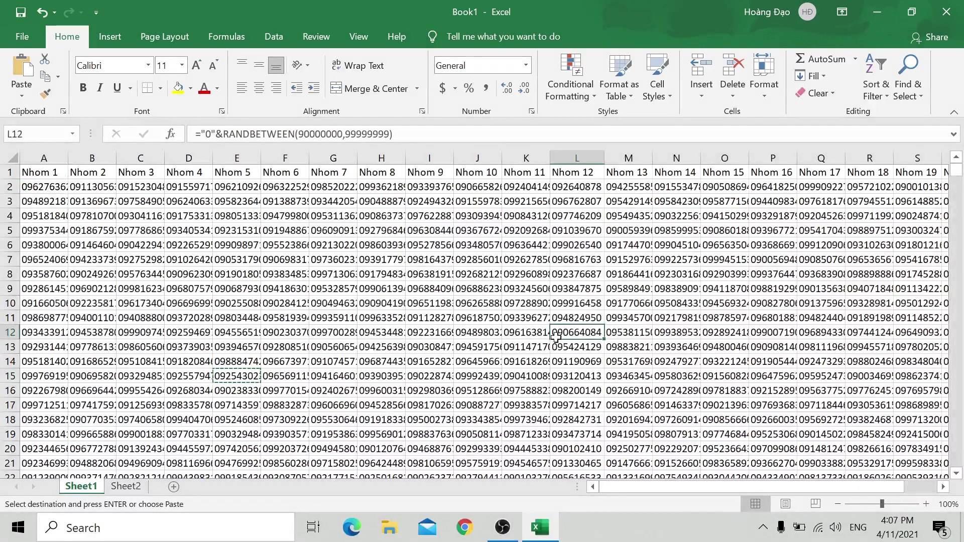
pyautogui.click(125, 486)
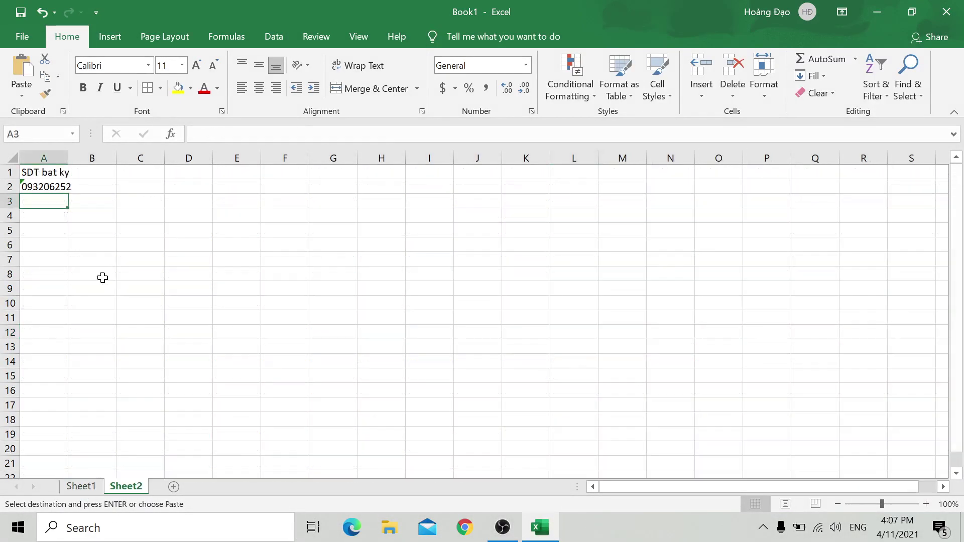
pyautogui.rightClick(34, 202)
pyautogui.click(85, 235)
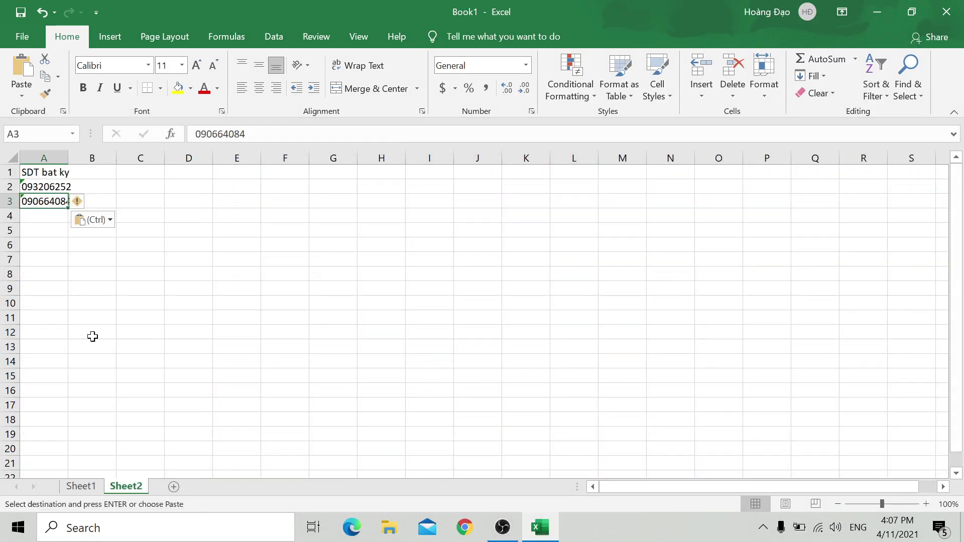
# Step: Copy Sheet1's M19 number and paste it into A4 as a value
pyautogui.click(48, 218)
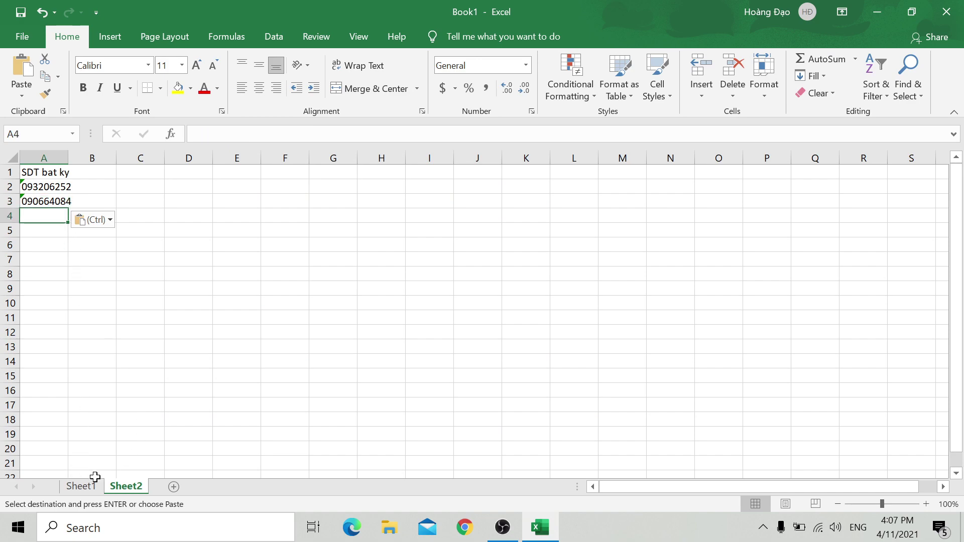
pyautogui.click(80, 486)
pyautogui.click(628, 434)
pyautogui.hotkey('ctrl', 'c')
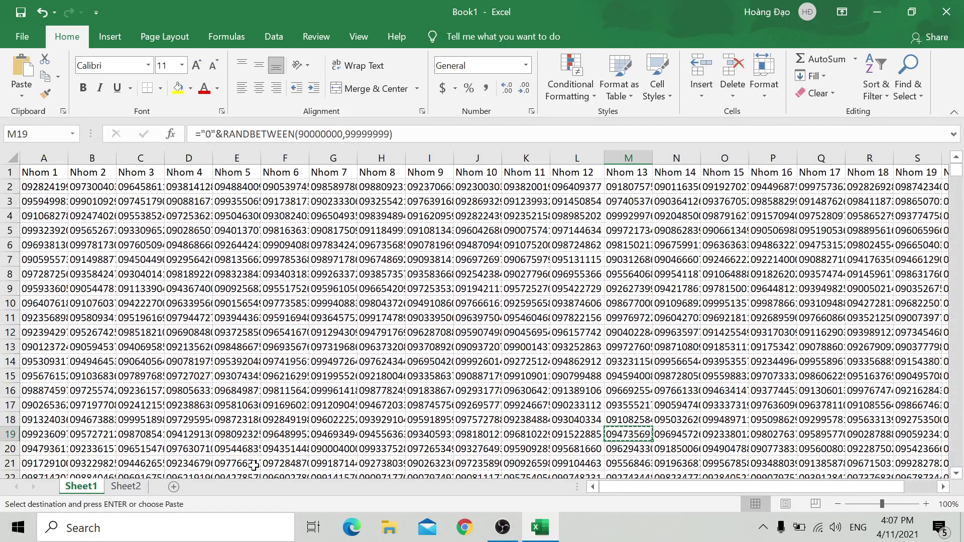
pyautogui.click(125, 486)
pyautogui.rightClick(39, 218)
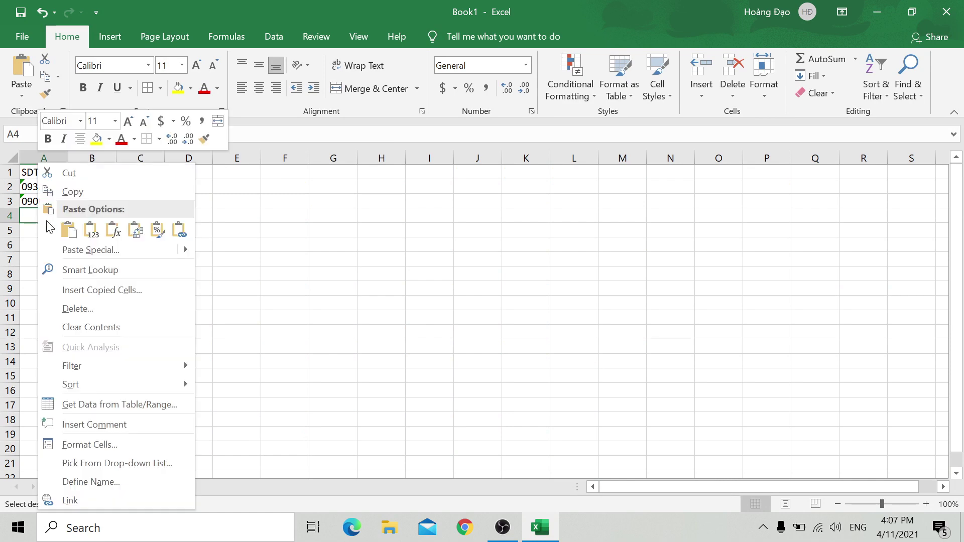
pyautogui.click(90, 230)
# Step: Copy Sheet1's L9 number and paste it into A5 as a value
pyautogui.click(53, 230)
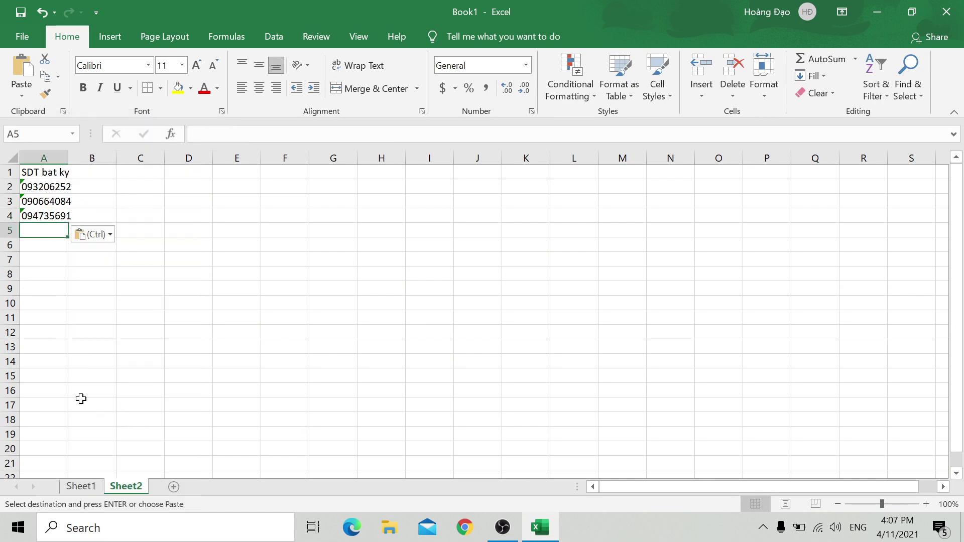
pyautogui.click(86, 485)
pyautogui.click(326, 377)
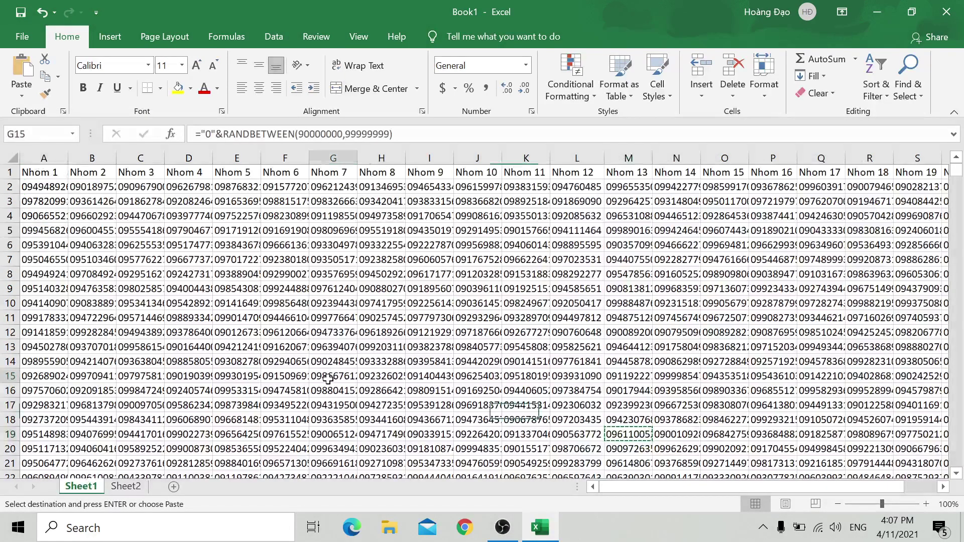
pyautogui.click(578, 291)
pyautogui.hotkey('ctrl', 'c')
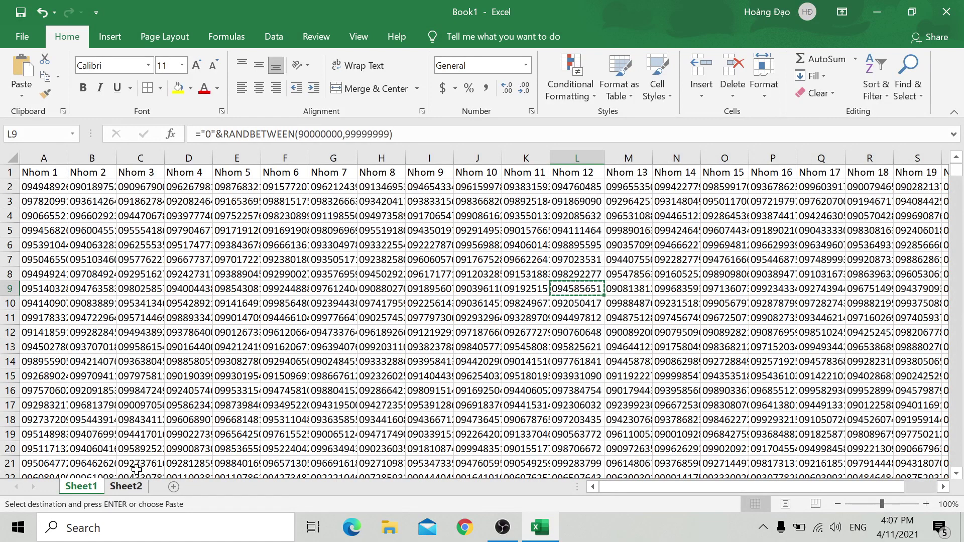
pyautogui.click(126, 486)
pyautogui.rightClick(58, 237)
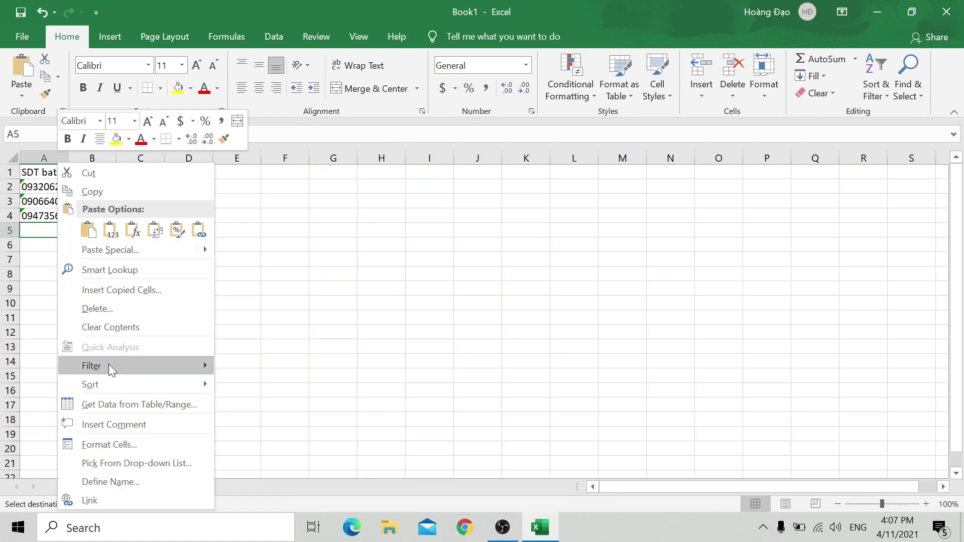
pyautogui.click(110, 230)
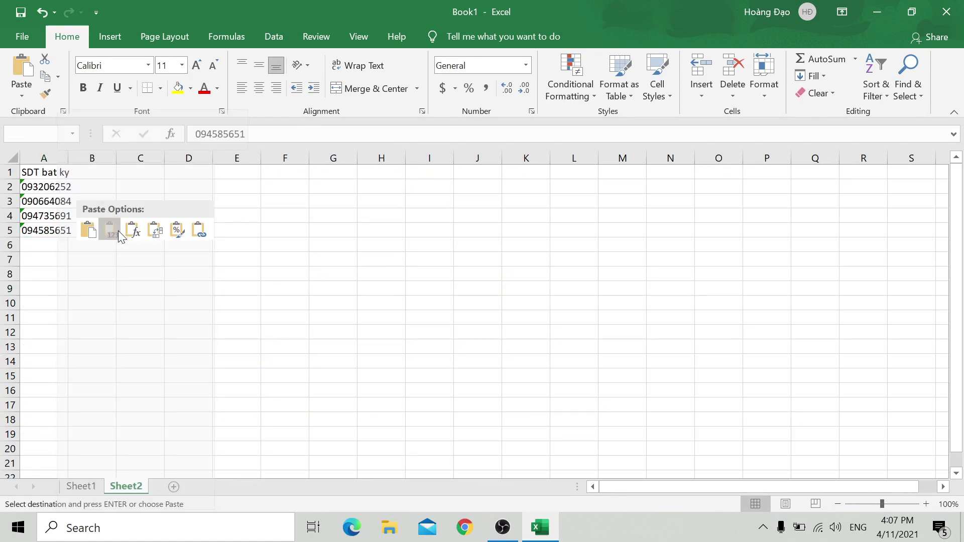
# Step: Paste the number from Sheet1 cell P998 into A6 as a value
pyautogui.click(46, 245)
pyautogui.click(80, 486)
pyautogui.click(31, 448)
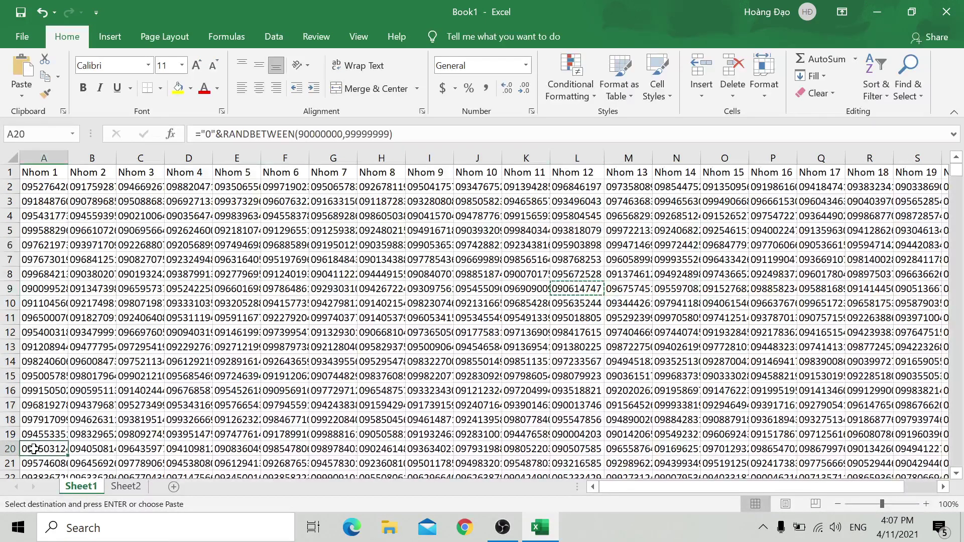
pyautogui.moveTo(957, 173); pyautogui.dragTo(957, 460)
pyautogui.click(779, 405)
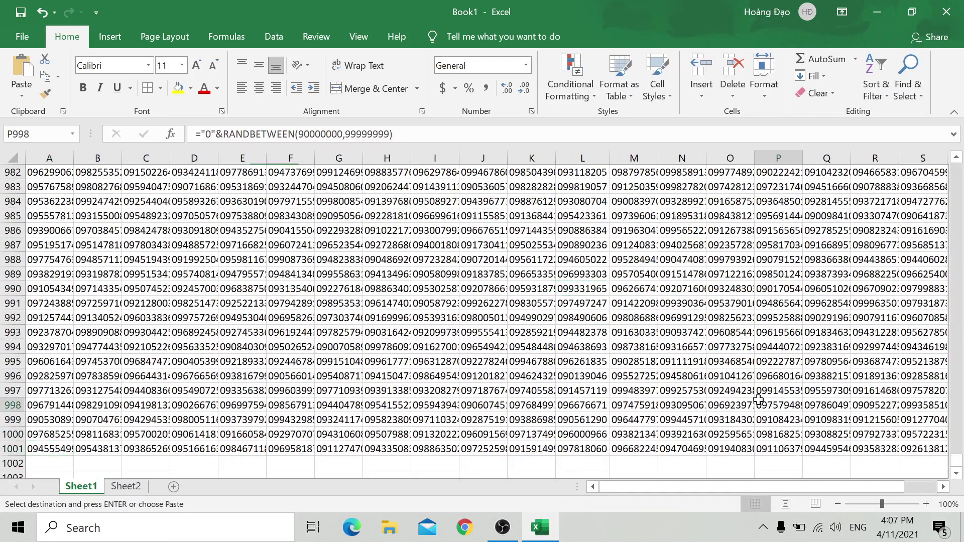
pyautogui.click(125, 486)
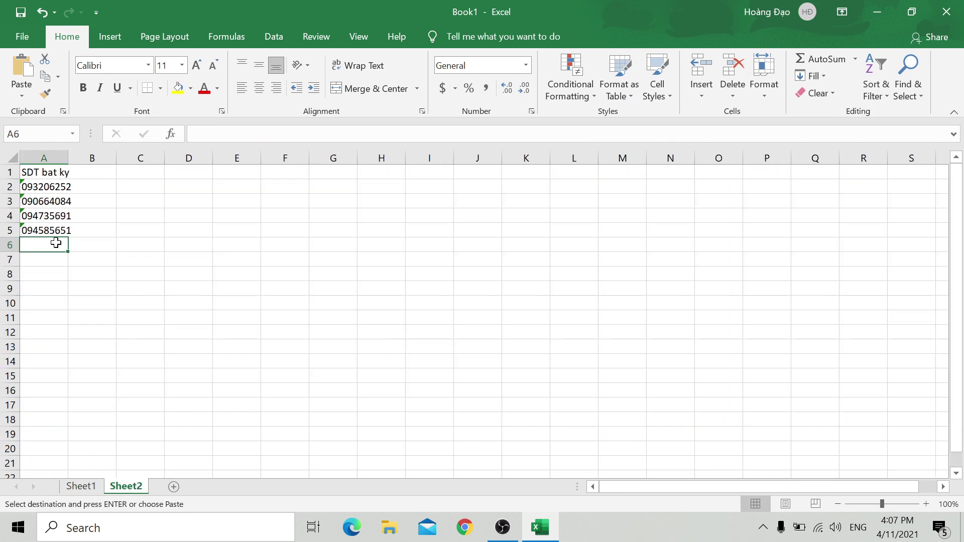
pyautogui.rightClick(40, 247)
pyautogui.click(89, 234)
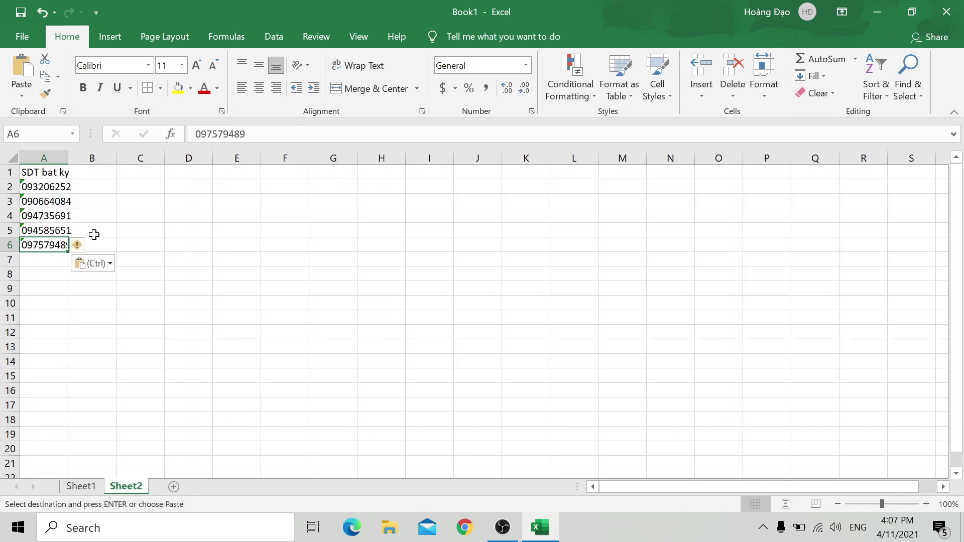
pyautogui.click(46, 157)
# Step: Insert a new column A before the phone numbers with the header STT
pyautogui.rightClick(44, 159)
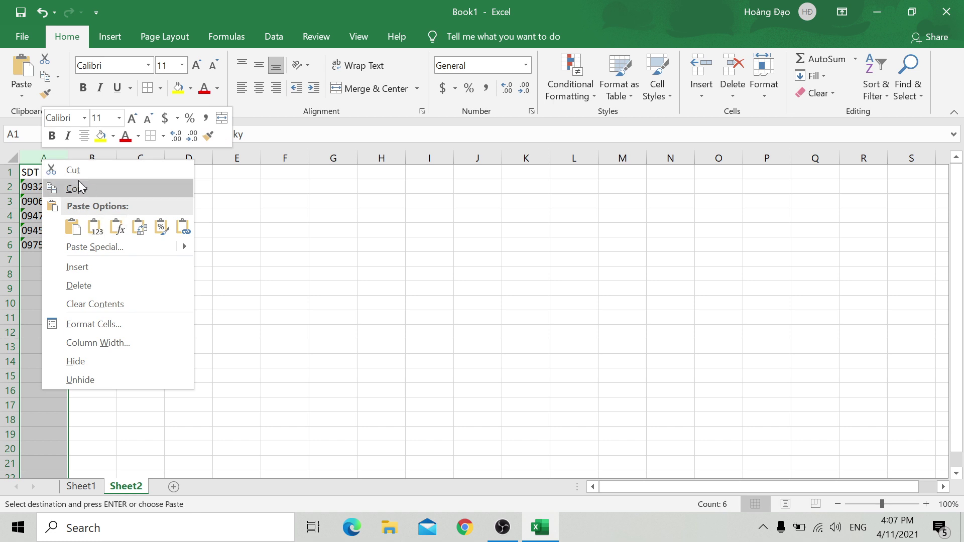
pyautogui.click(87, 267)
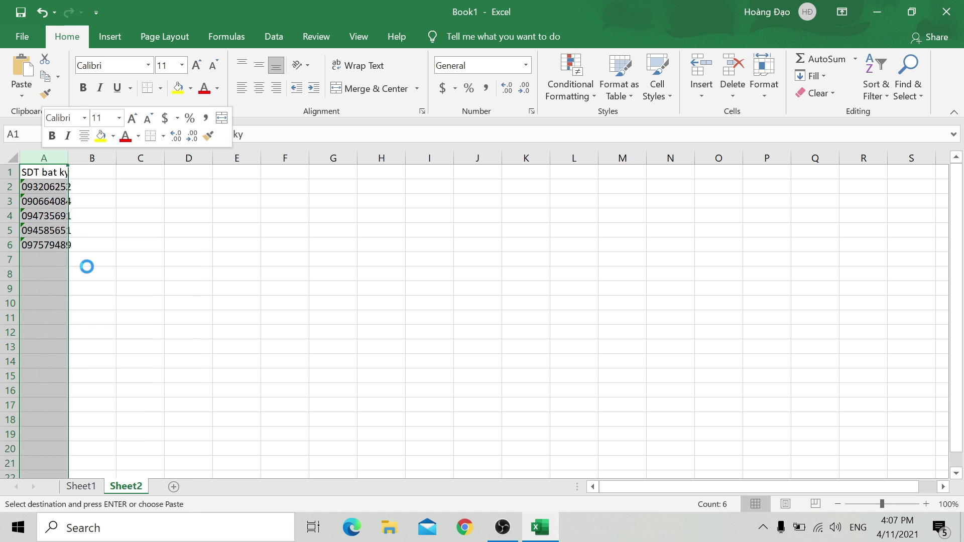
pyautogui.click(42, 174)
pyautogui.write('TT')
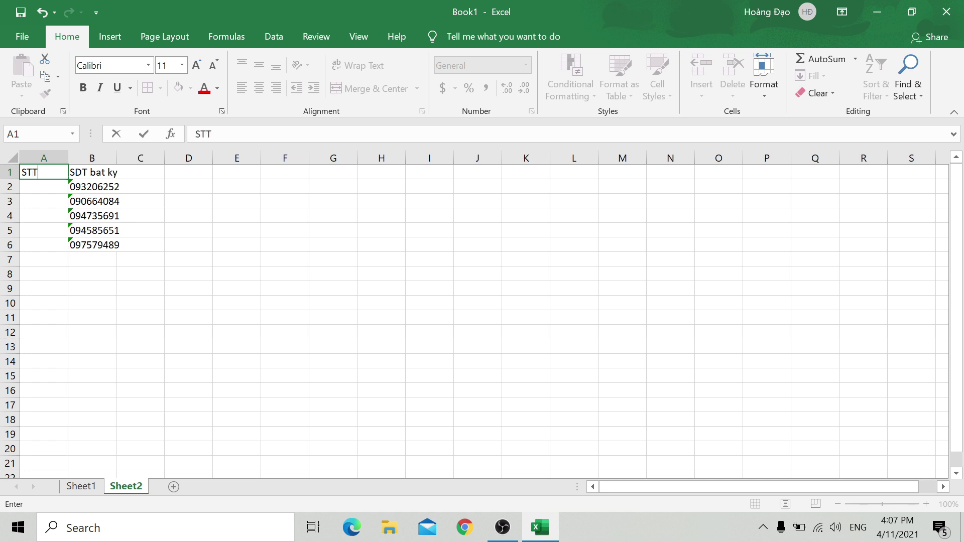
pyautogui.press('Return')
# Step: Number A2:A6 from 1 to 5
pyautogui.write('1')
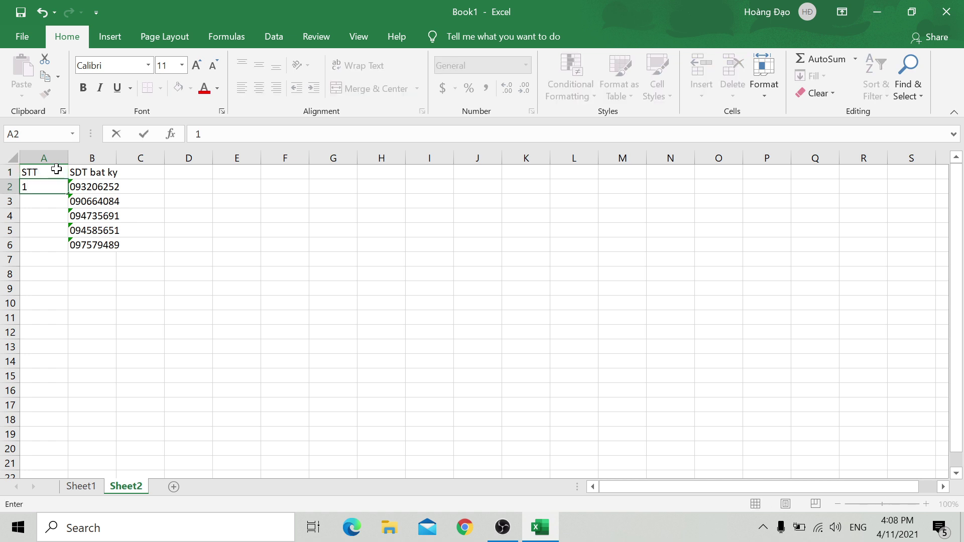
pyautogui.press('Return')
pyautogui.write('2')
pyautogui.press('Return')
pyautogui.write('3')
pyautogui.press('Return')
pyautogui.write('3')
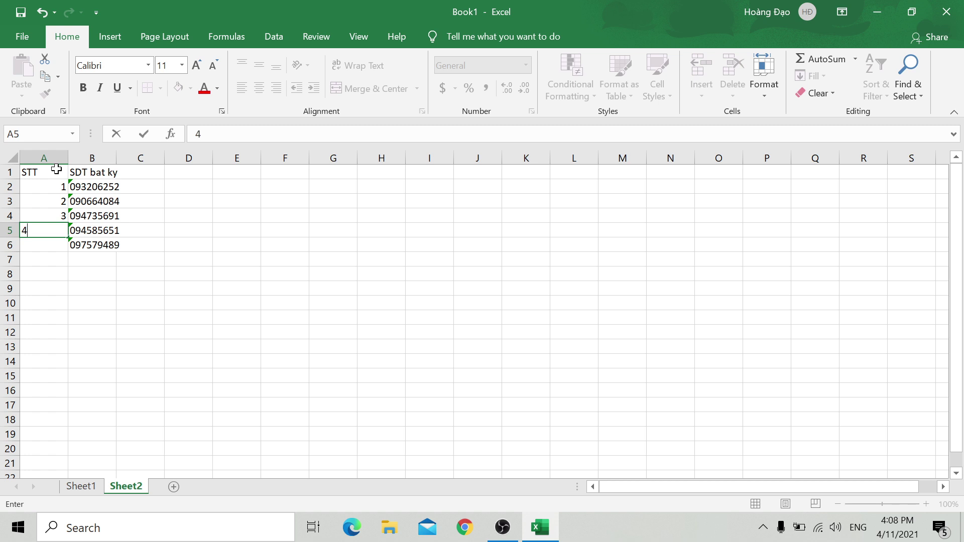
pyautogui.press('Return')
pyautogui.write('5')
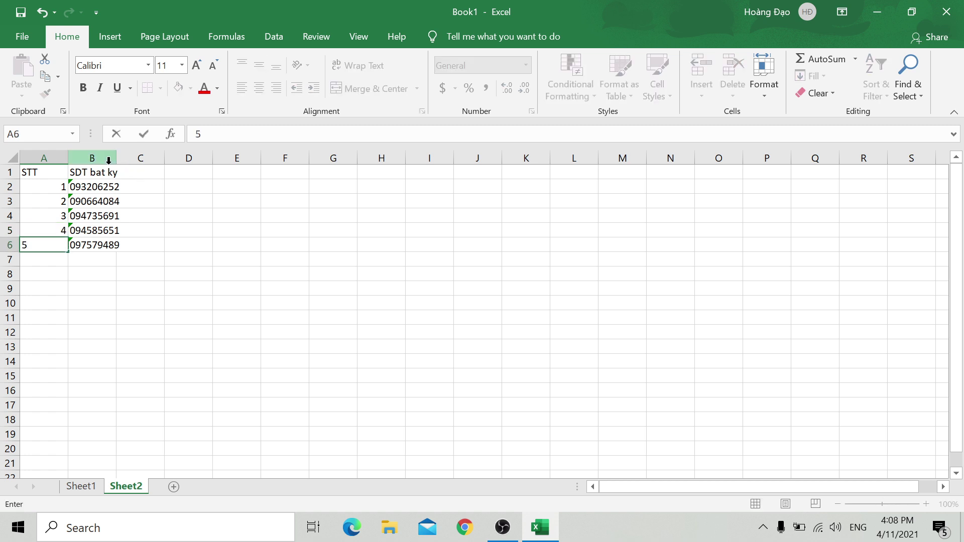
pyautogui.click(126, 158)
# Step: Widen column B and add the headers Hang, Cot and Nhóm in C1:E1
pyautogui.moveTo(119, 157); pyautogui.dragTo(150, 216)
pyautogui.click(154, 172)
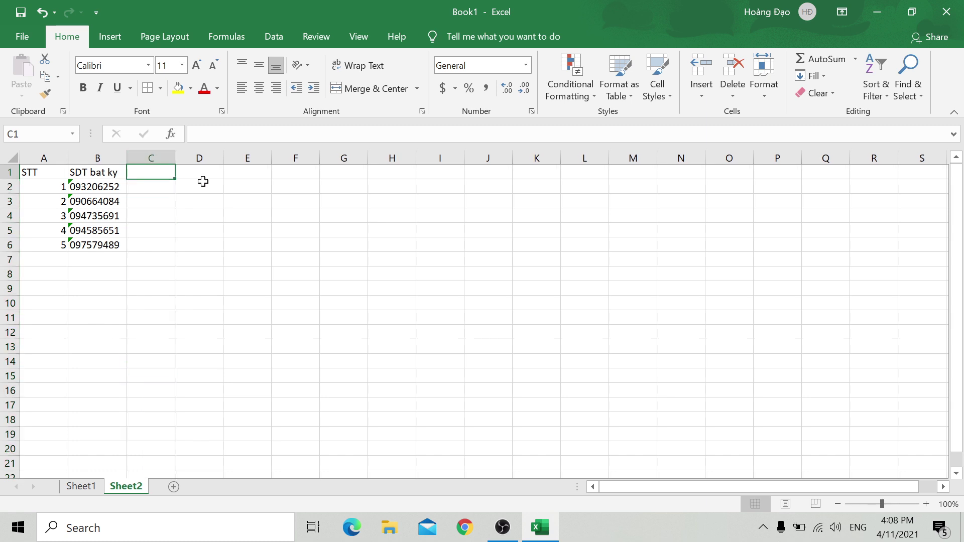
pyautogui.write('Hang')
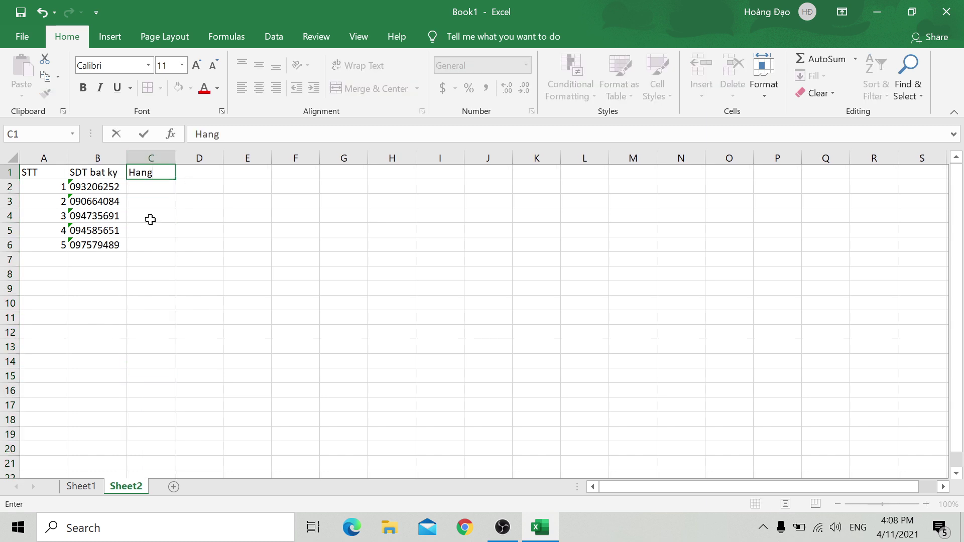
pyautogui.press('Tab')
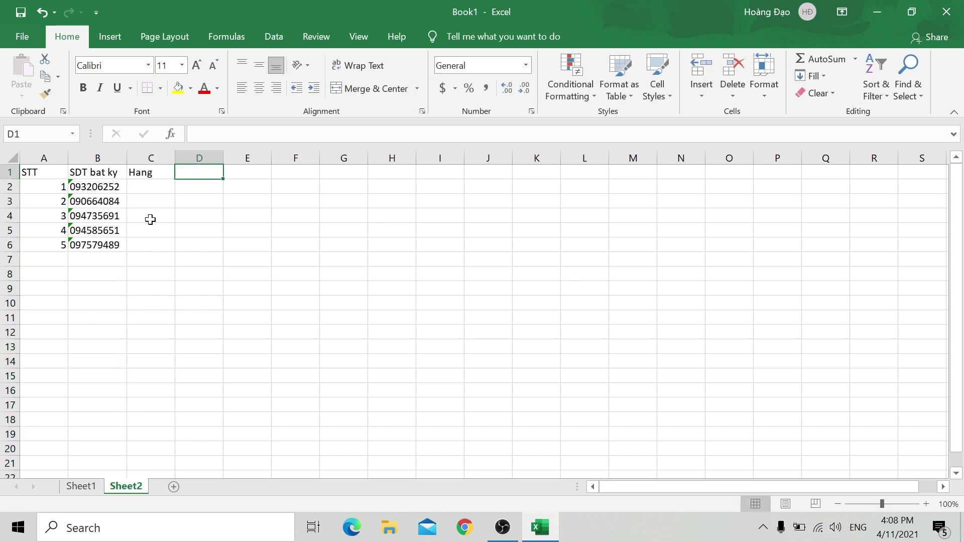
pyautogui.write('Cot')
pyautogui.press('Tab')
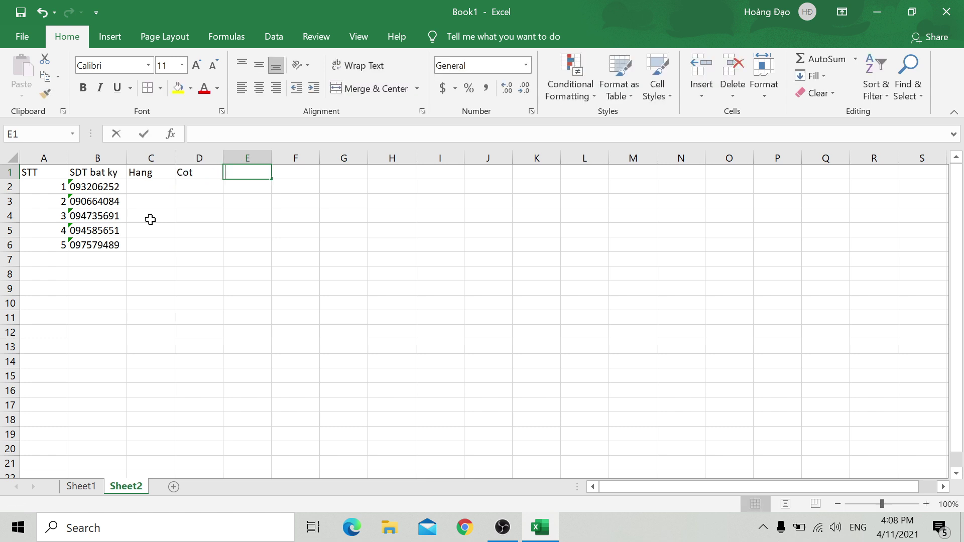
pyautogui.write('Nho')
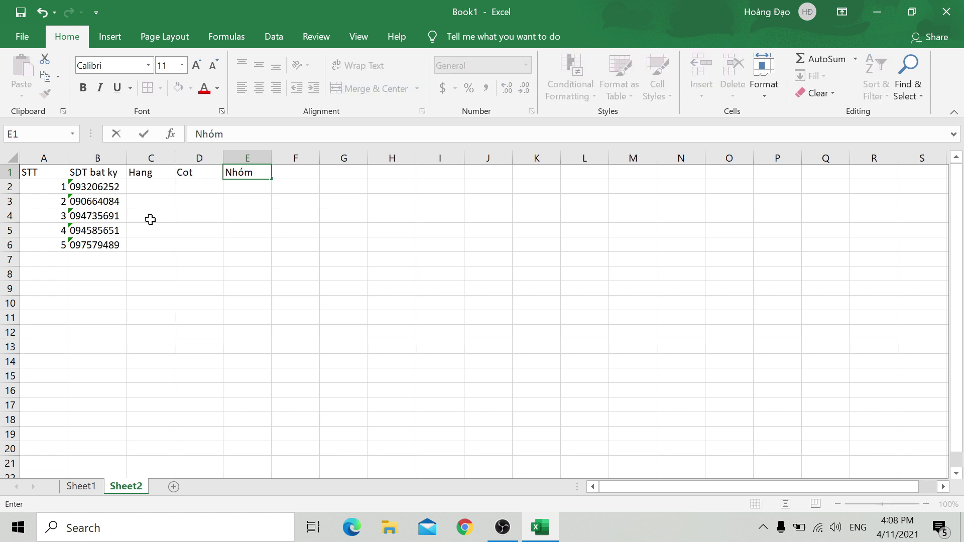
pyautogui.click(502, 158)
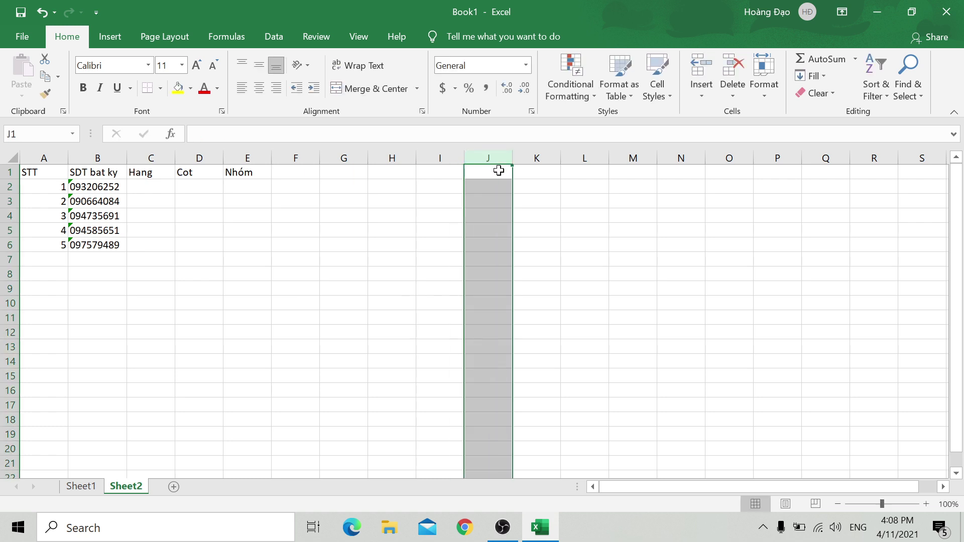
pyautogui.click(497, 171)
pyautogui.click(86, 188)
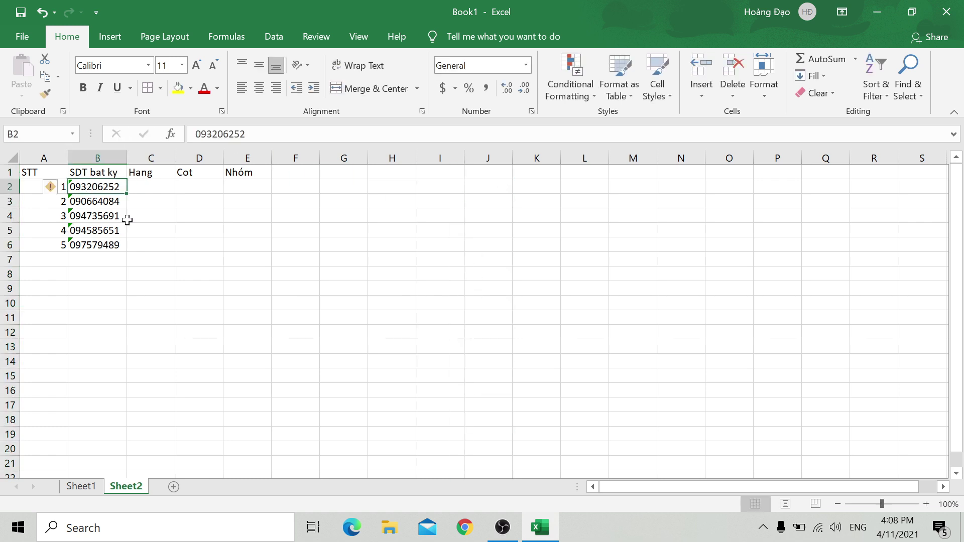
pyautogui.click(147, 195)
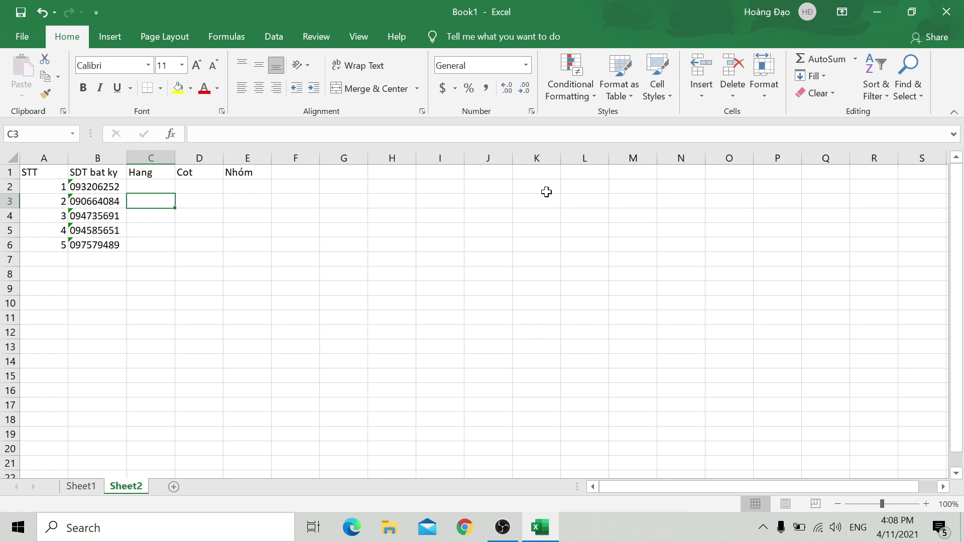
pyautogui.moveTo(549, 181); pyautogui.dragTo(528, 424)
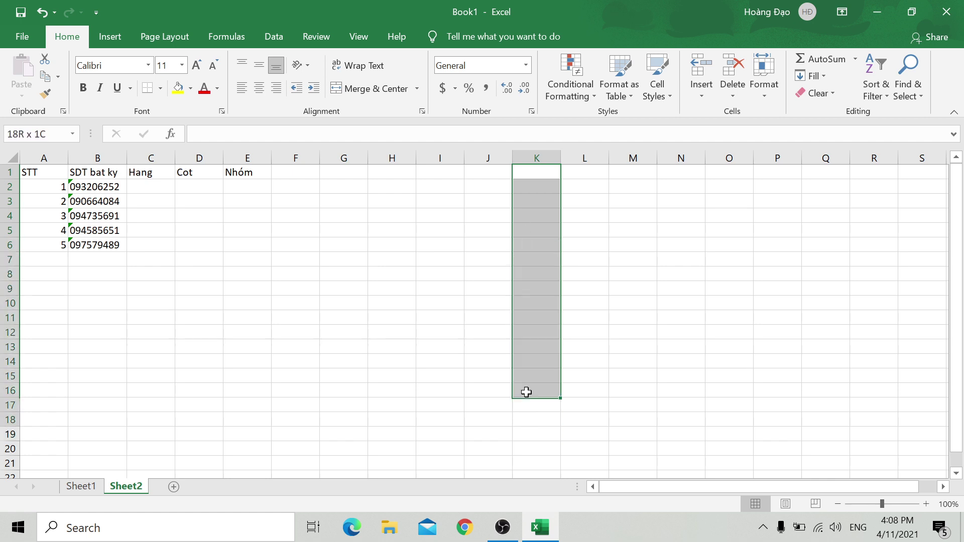
pyautogui.moveTo(528, 424); pyautogui.dragTo(566, 297)
pyautogui.click(555, 215)
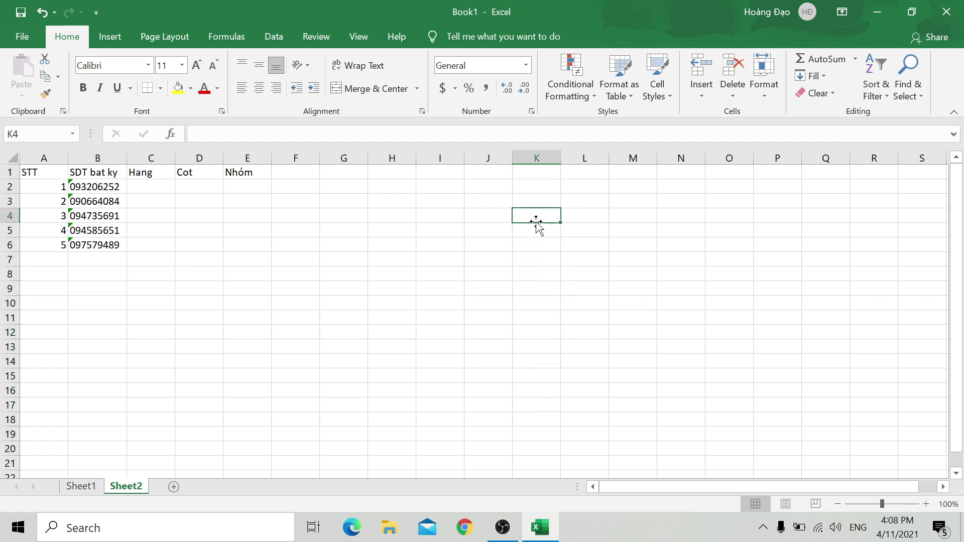
pyautogui.click(540, 182)
pyautogui.click(542, 176)
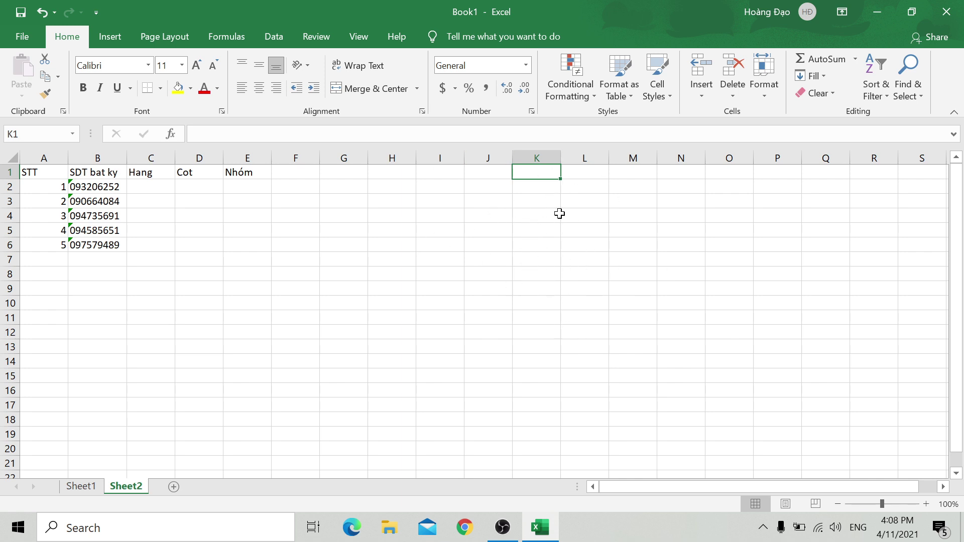
pyautogui.click(487, 176)
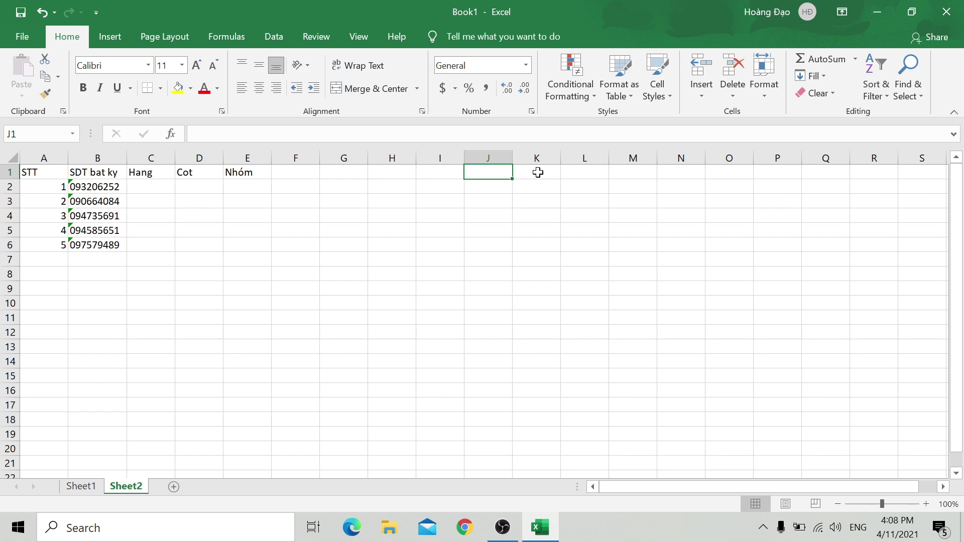
# Step: On Sheet1, clear the Nhom header row A1:T1, then restore it
pyautogui.click(102, 488)
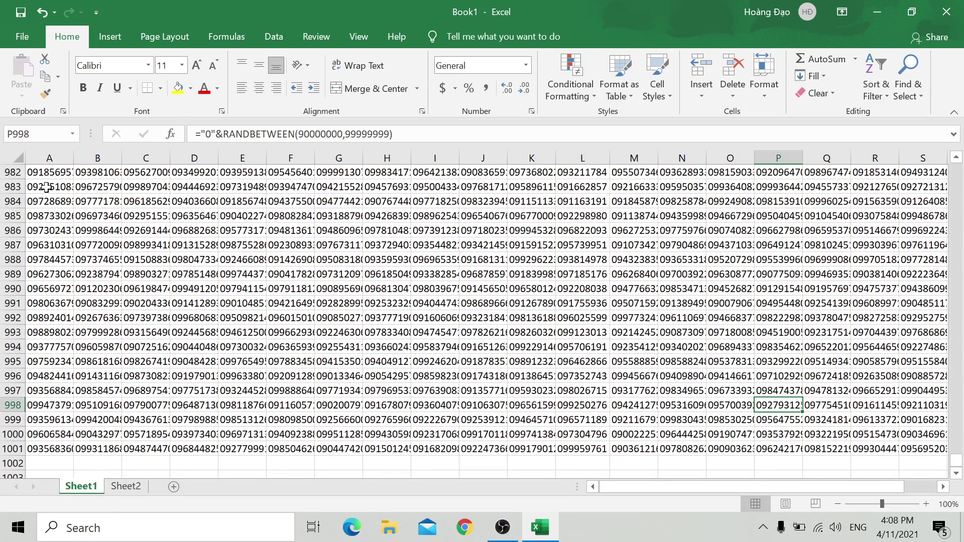
pyautogui.scroll(5, 46, 187)
pyautogui.scroll(9, 50, 183)
pyautogui.scroll(9, 58, 179)
pyautogui.scroll(8, 68, 171)
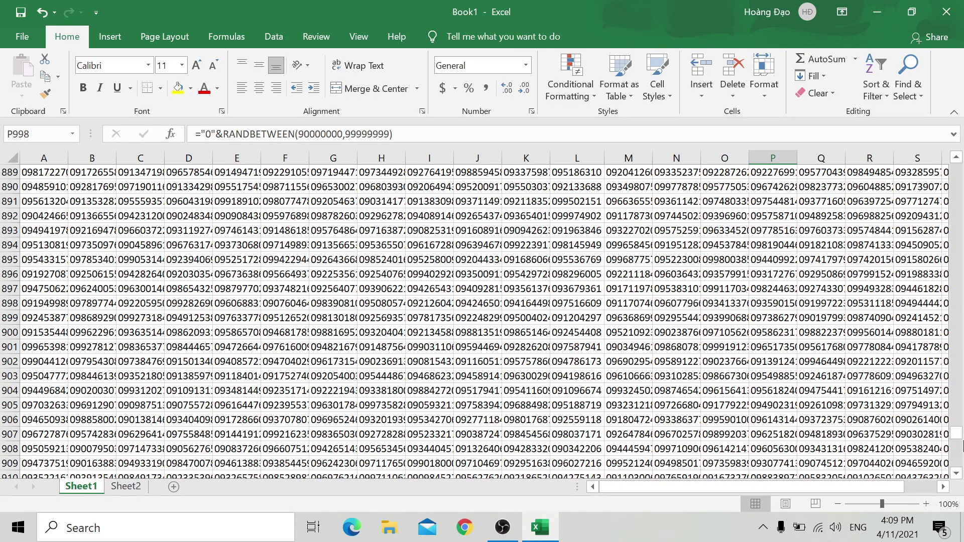
pyautogui.moveTo(956, 433); pyautogui.dragTo(957, 169)
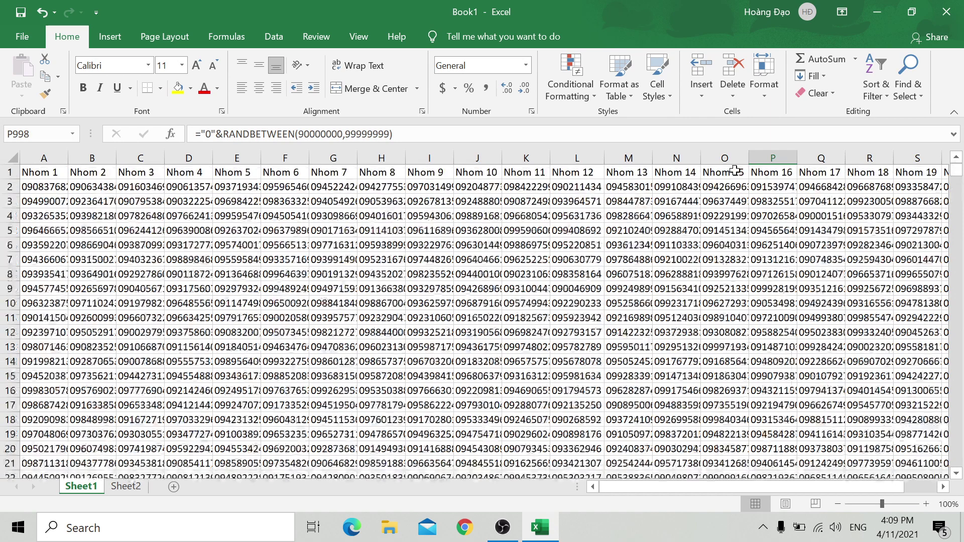
pyautogui.click(33, 172)
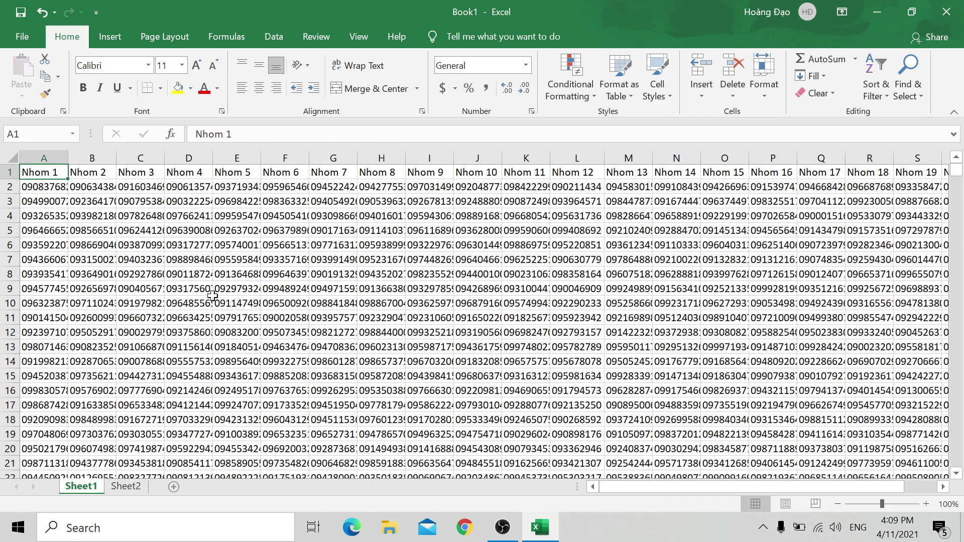
pyautogui.hotkey('ctrl', 'shift', 'Right')
pyautogui.hotkey('ctrl', 'c')
pyautogui.press('Delete')
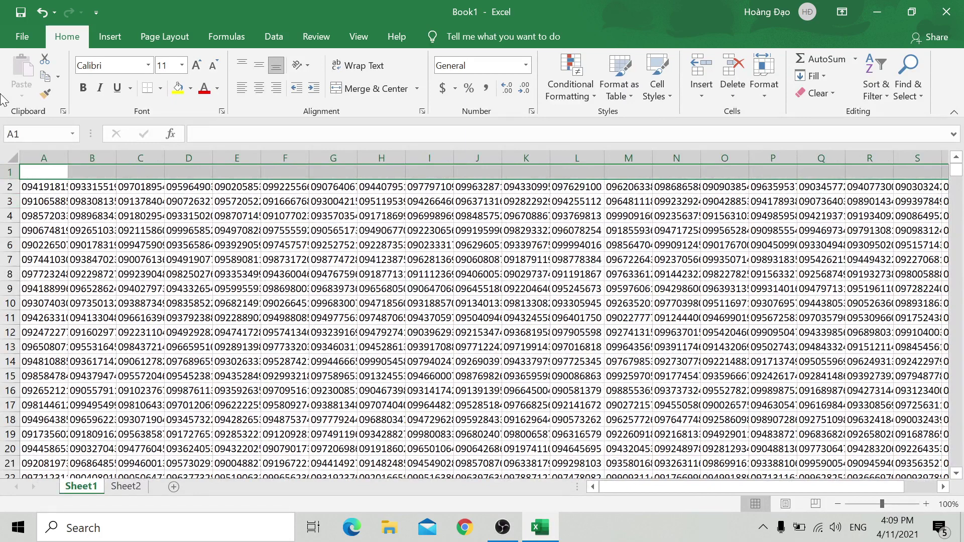
pyautogui.hotkey('ctrl', 'v')
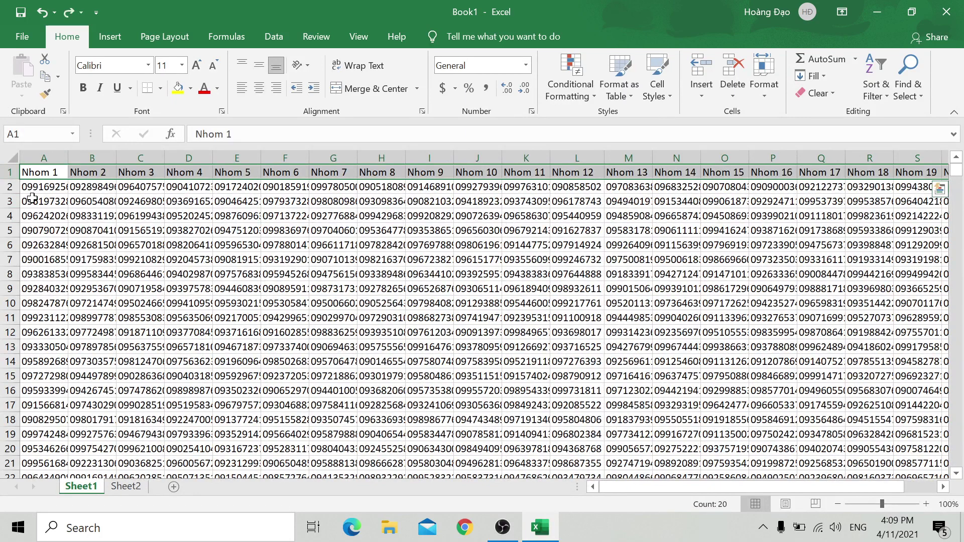
pyautogui.click(32, 199)
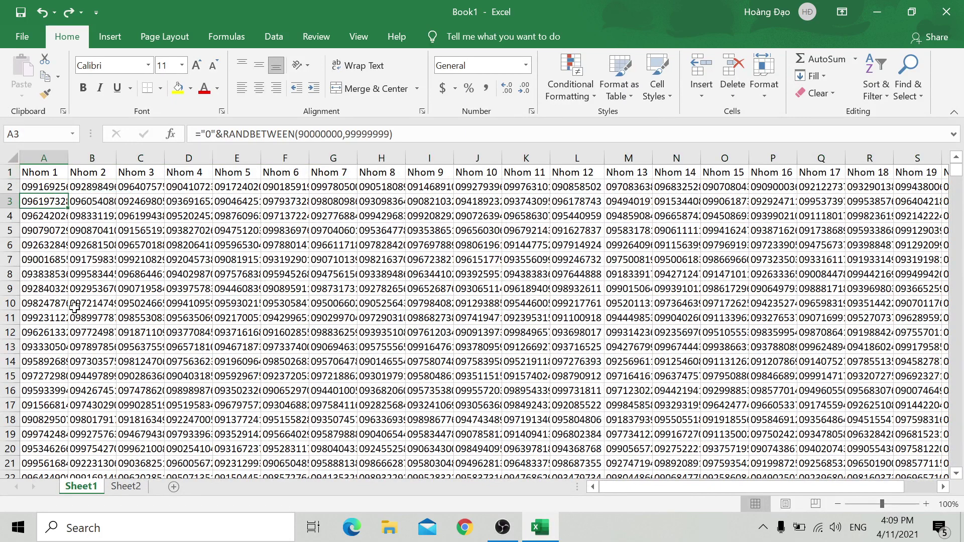
# Step: Clear the sample STT and phone values from A2:B6 on Sheet2
pyautogui.click(133, 486)
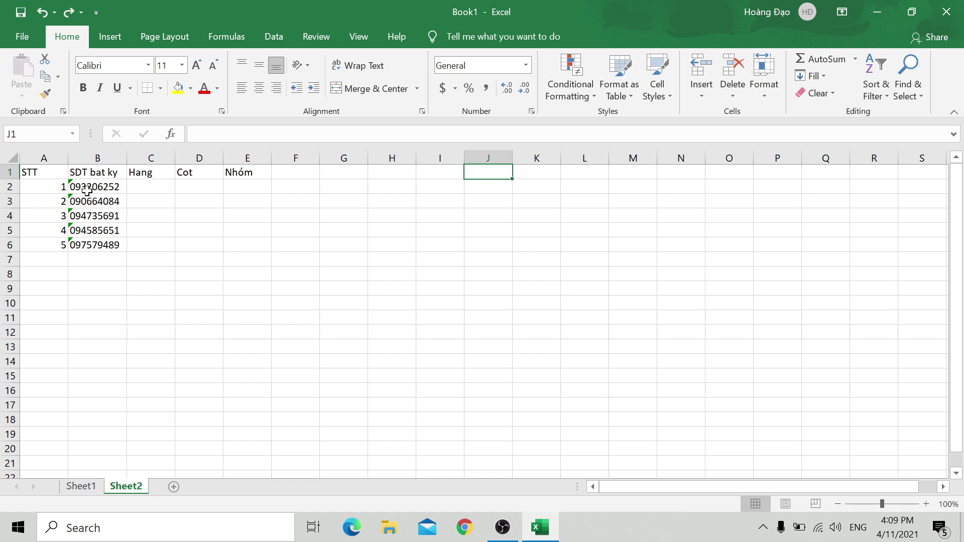
pyautogui.moveTo(65, 187); pyautogui.dragTo(108, 242)
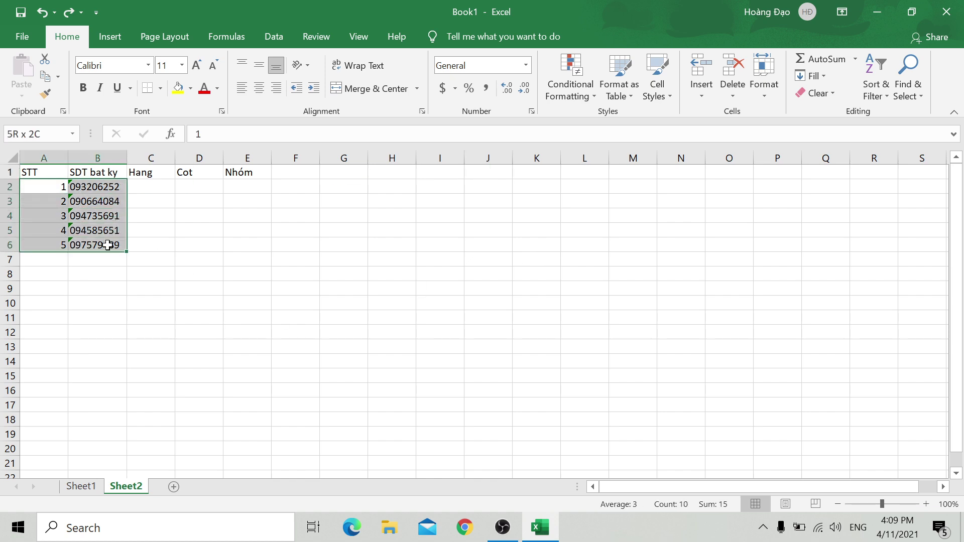
pyautogui.press('Delete')
# Step: Delete Sheet1's Nhom header row, then copy the phone number in E9
pyautogui.click(81, 486)
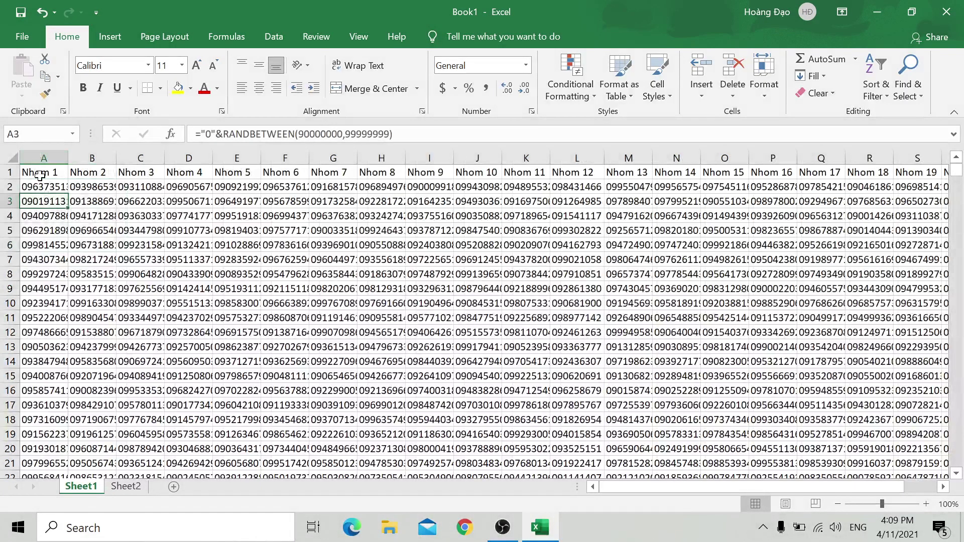
pyautogui.hotkey('ctrl', 'Home')
pyautogui.hotkey('ctrl', 'shift', 'Right')
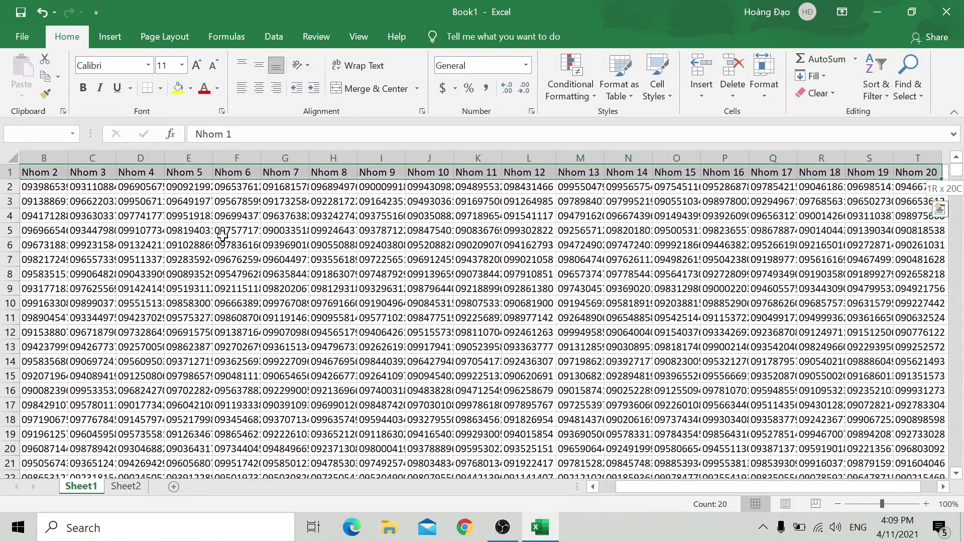
pyautogui.press('Delete')
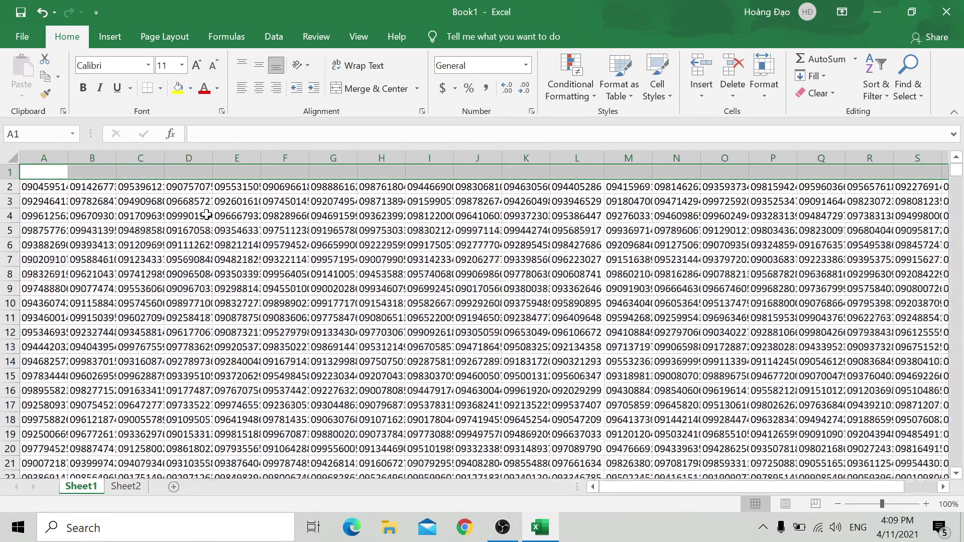
pyautogui.rightClick(14, 173)
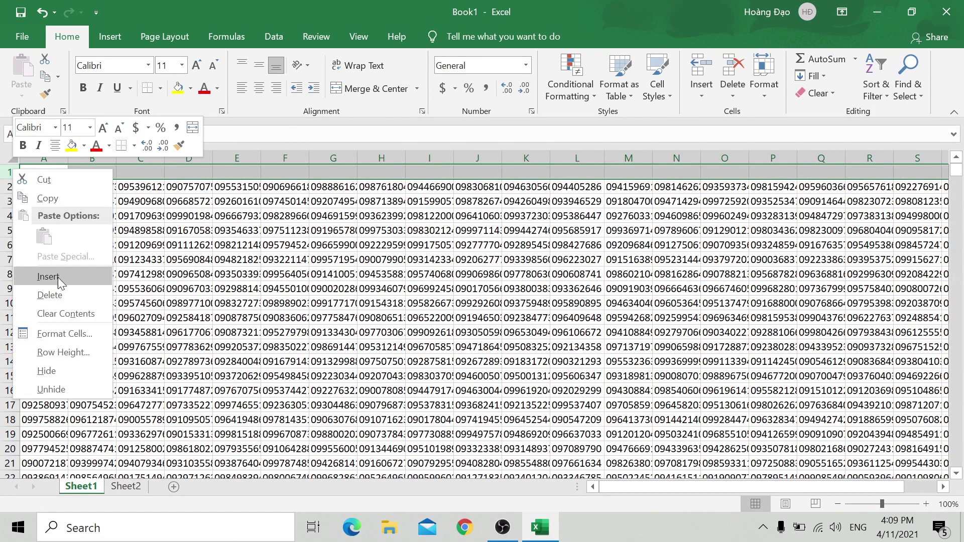
pyautogui.click(56, 294)
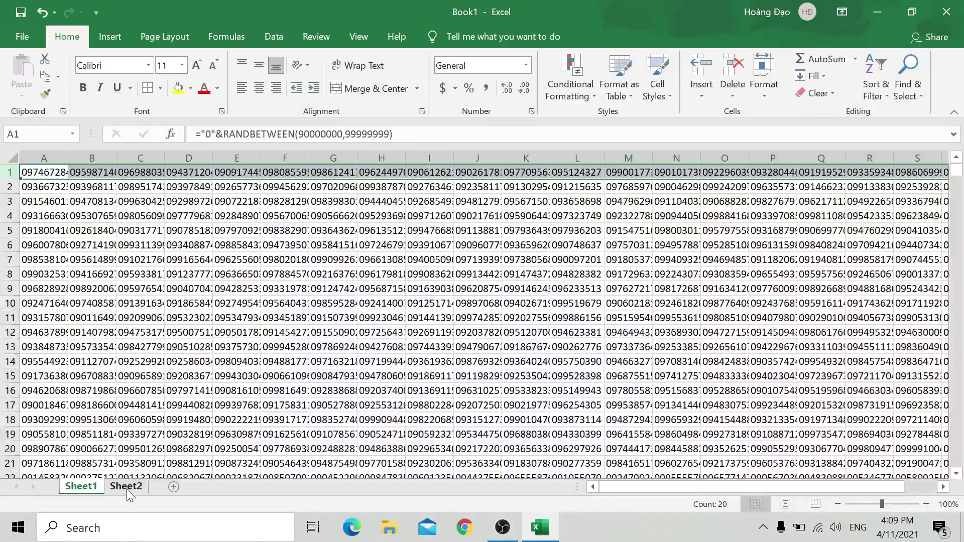
pyautogui.click(241, 289)
pyautogui.hotkey('ctrl', 'c')
# Step: Paste the copied E9 number into Sheet2 cell A2 as a value
pyautogui.click(126, 486)
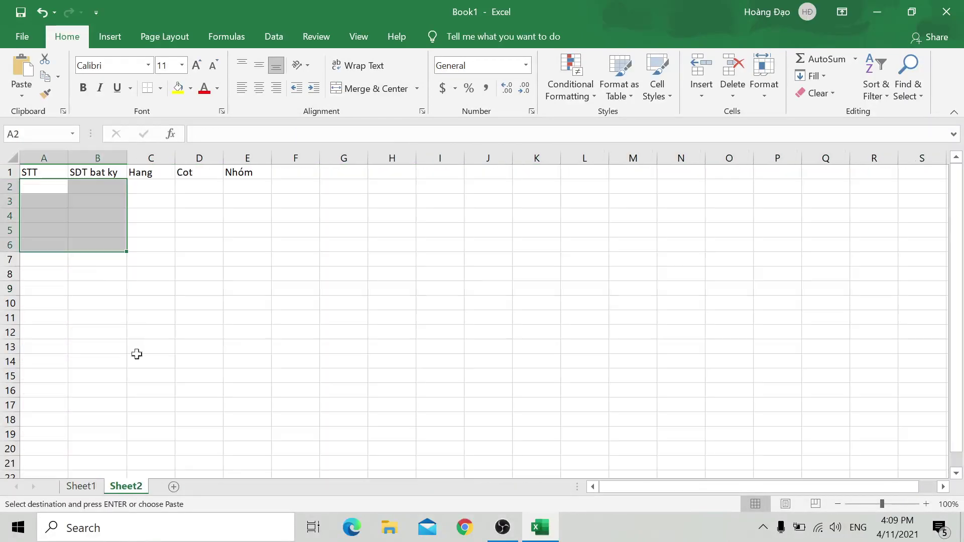
pyautogui.click(36, 184)
pyautogui.rightClick(45, 188)
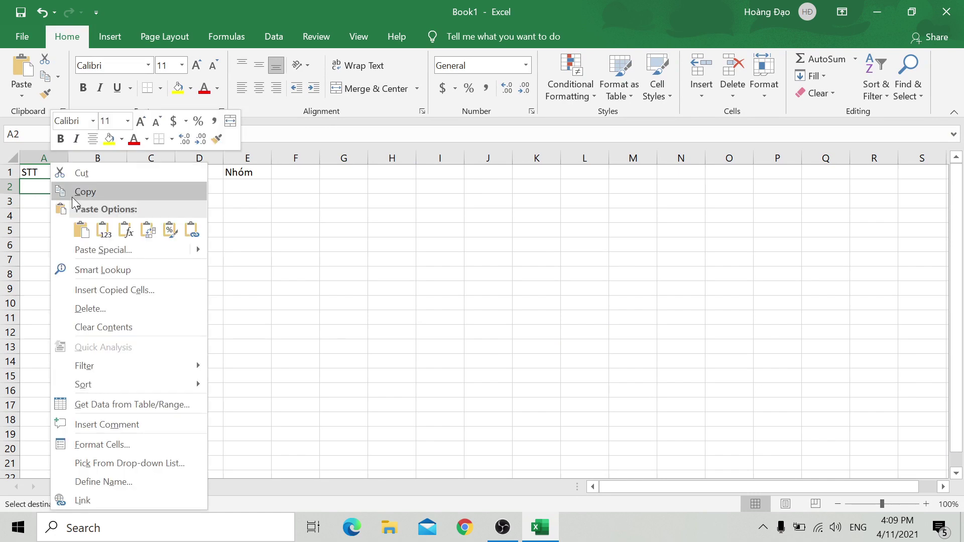
pyautogui.click(101, 228)
# Step: Copy Sheet1's C18 number and paste it into A3 as a value
pyautogui.click(80, 486)
pyautogui.click(141, 420)
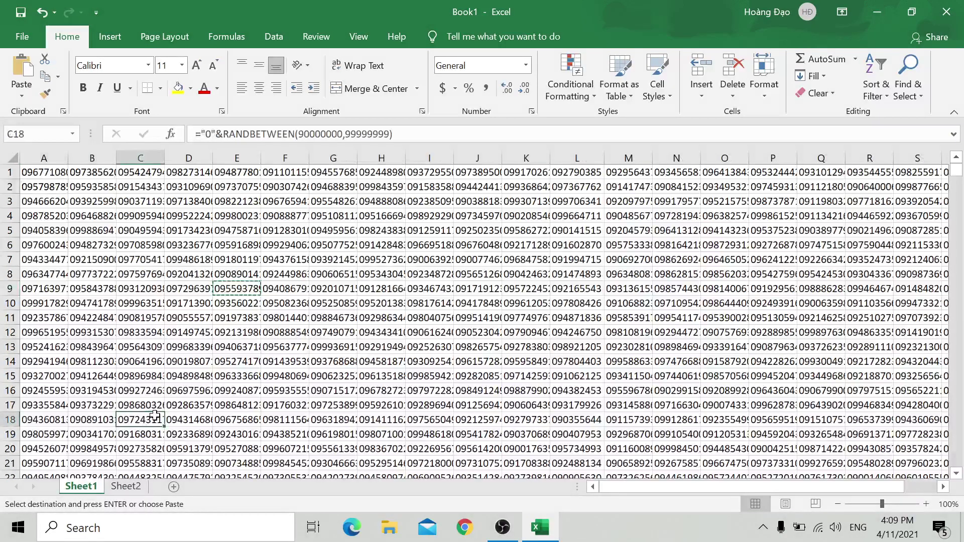
pyautogui.hotkey('ctrl', 'c')
pyautogui.click(115, 489)
pyautogui.click(47, 201)
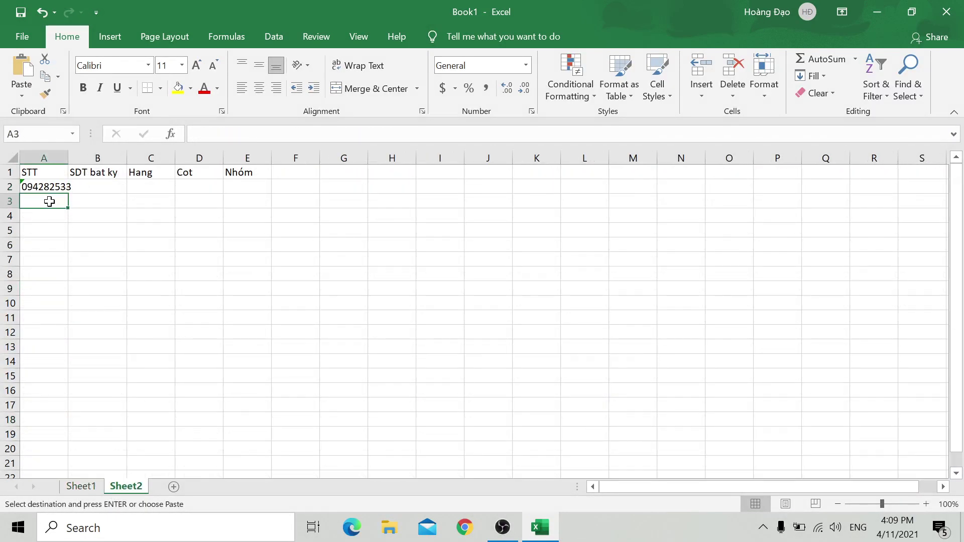
pyautogui.rightClick(47, 201)
pyautogui.click(101, 231)
# Step: Copy Sheet1's N508 number and paste it into A4 as a value
pyautogui.click(52, 227)
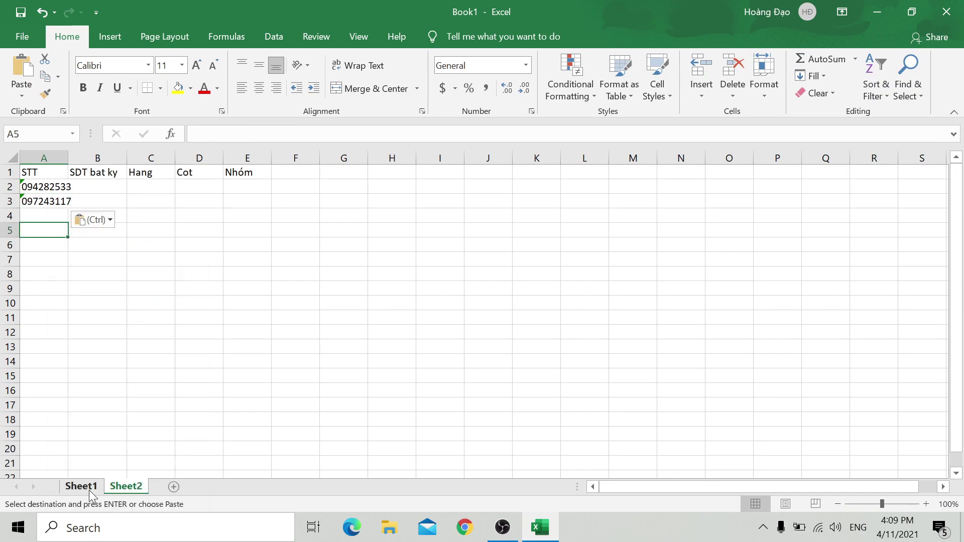
pyautogui.click(81, 486)
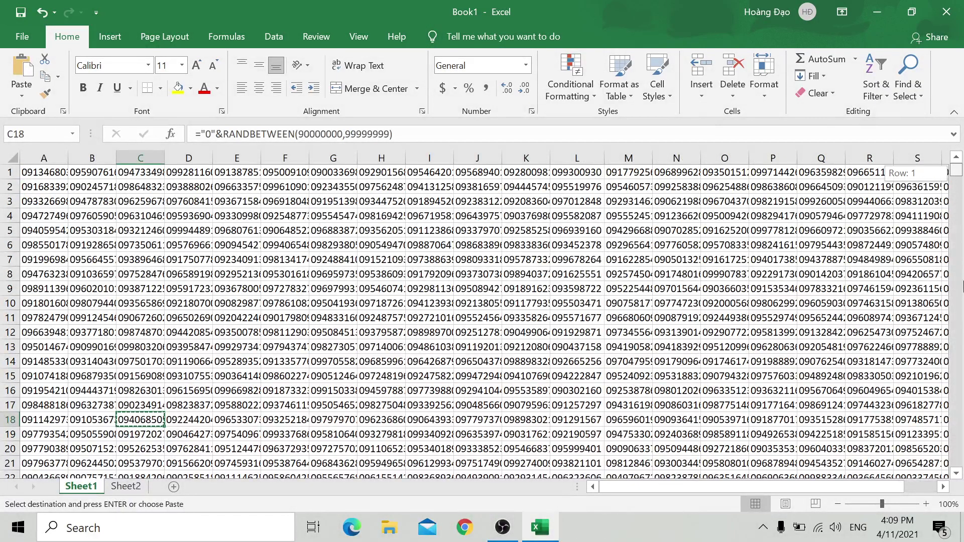
pyautogui.moveTo(956, 170); pyautogui.dragTo(956, 315)
pyautogui.click(672, 402)
pyautogui.hotkey('ctrl', 'c')
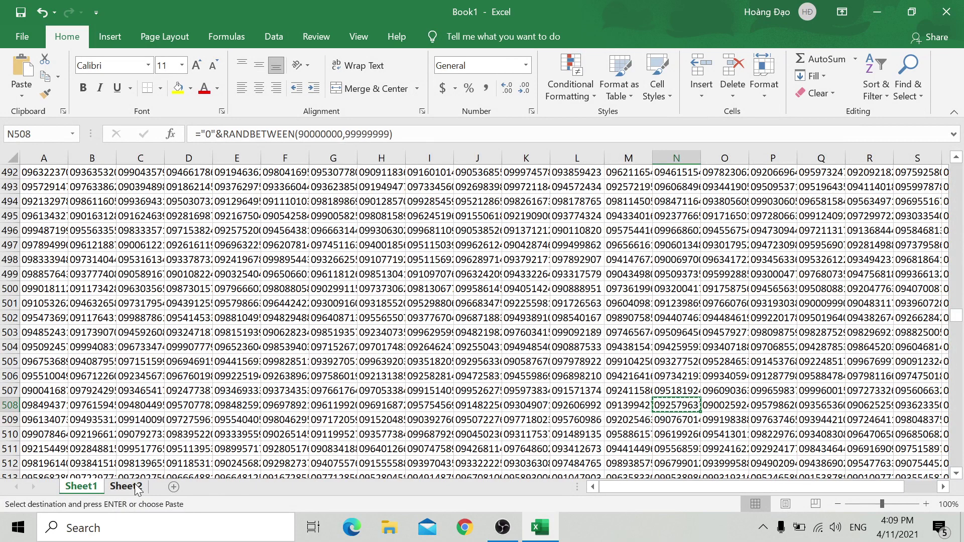
pyautogui.click(127, 487)
pyautogui.rightClick(48, 217)
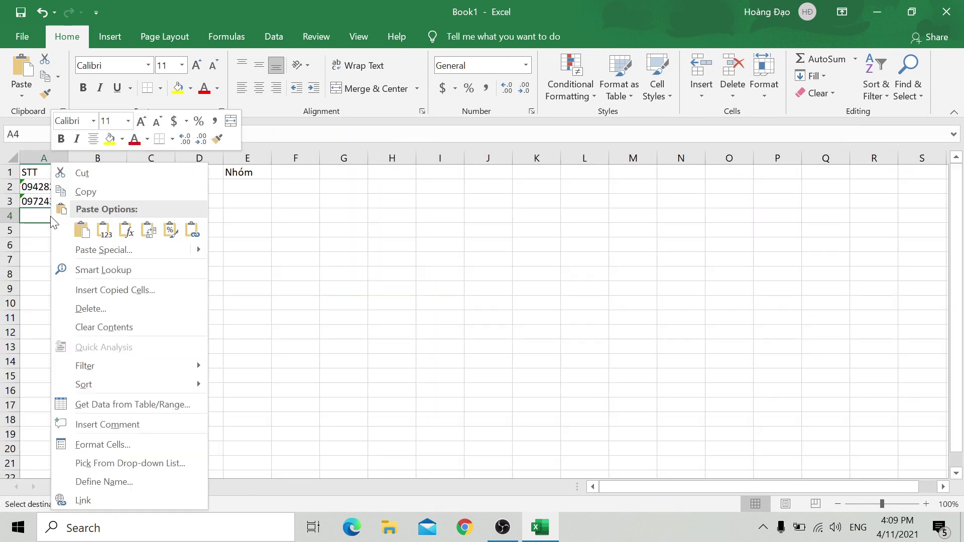
pyautogui.click(100, 228)
# Step: Paste the copied number into A5 as a value
pyautogui.click(99, 487)
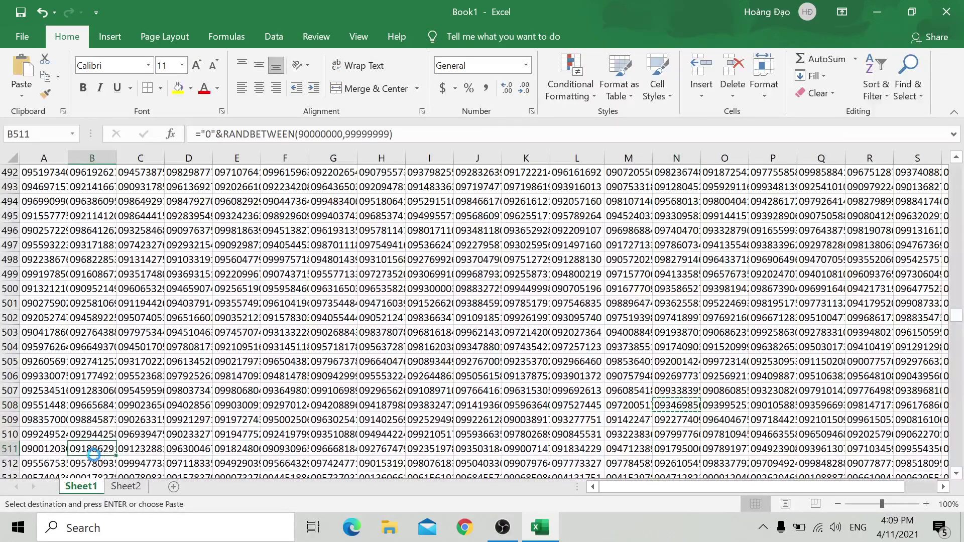
pyautogui.click(129, 487)
pyautogui.click(43, 231)
pyautogui.rightClick(43, 230)
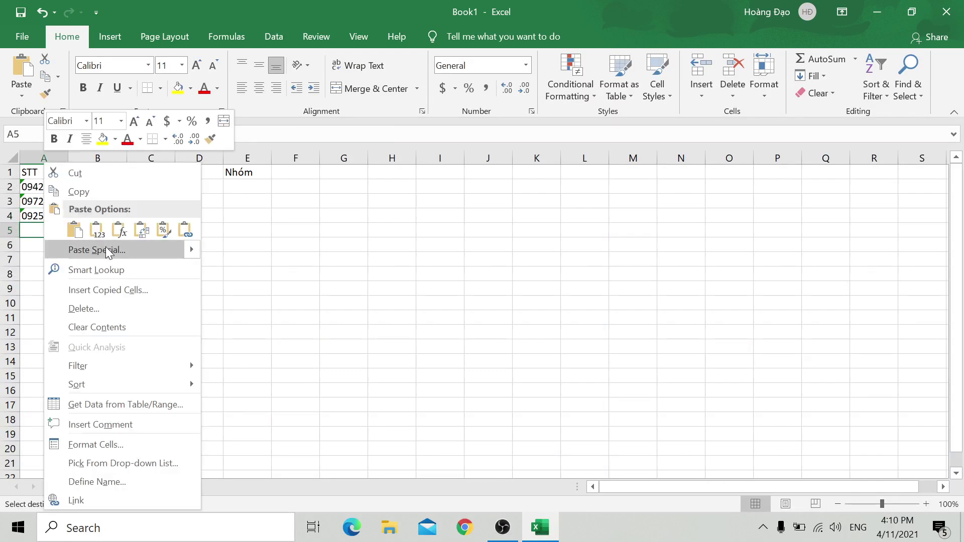
pyautogui.click(95, 228)
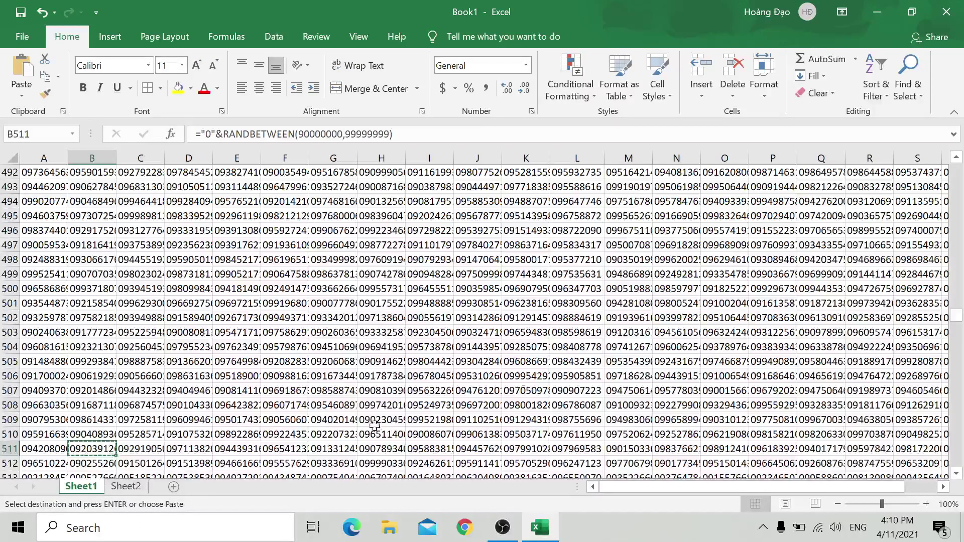
# Step: Paste Sheet1's R511 number into A6 as a value and widen column A
pyautogui.click(81, 486)
pyautogui.click(868, 454)
pyautogui.hotkey('ctrl', 'c')
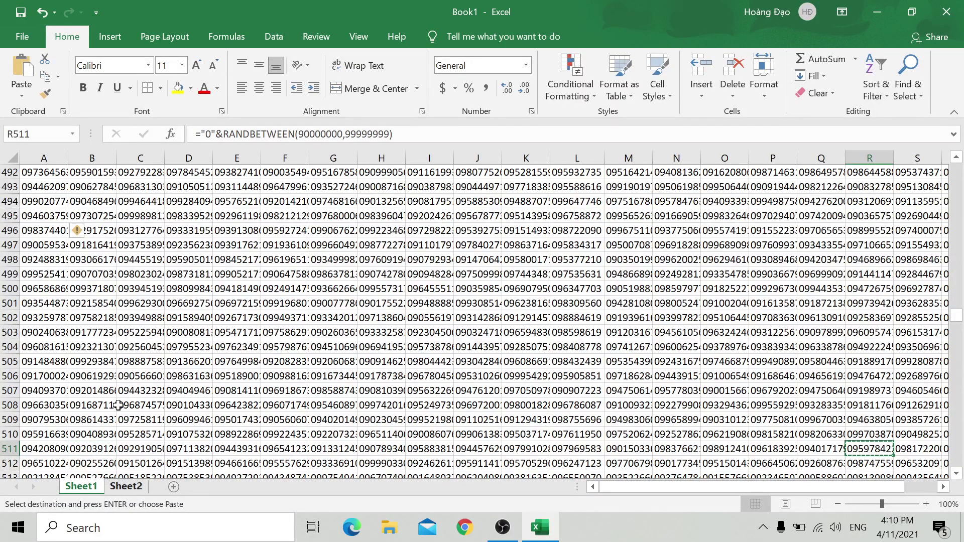
pyautogui.click(126, 486)
pyautogui.click(51, 245)
pyautogui.rightClick(50, 244)
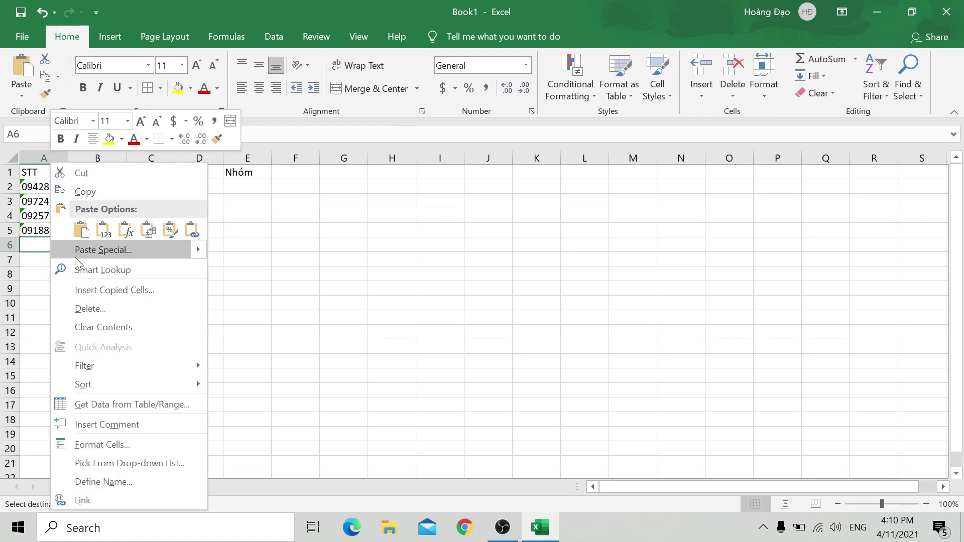
pyautogui.click(101, 226)
pyautogui.click(96, 191)
pyautogui.moveTo(68, 159); pyautogui.dragTo(76, 158)
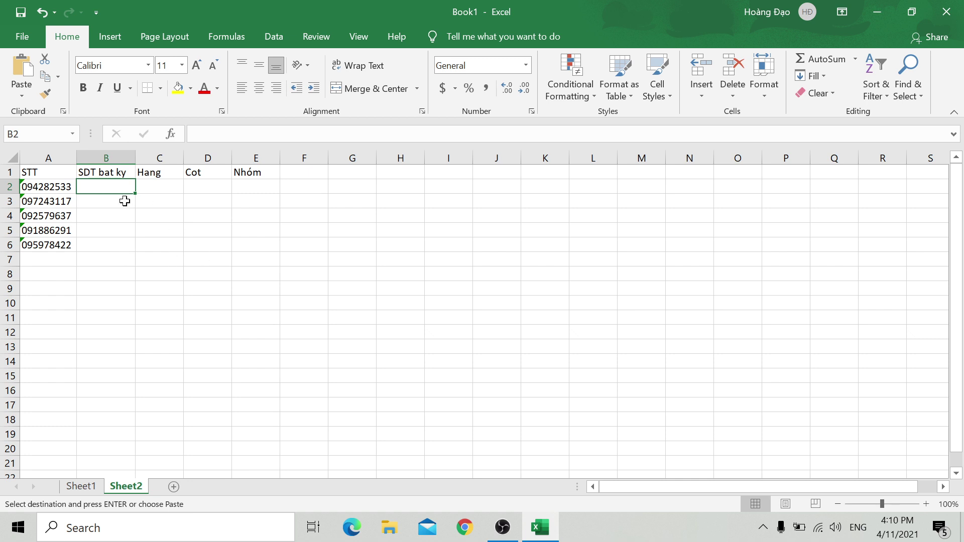
# Step: Move the five phone numbers from A2:A6 into B2:B6 under SDT bat ky
pyautogui.click(60, 186)
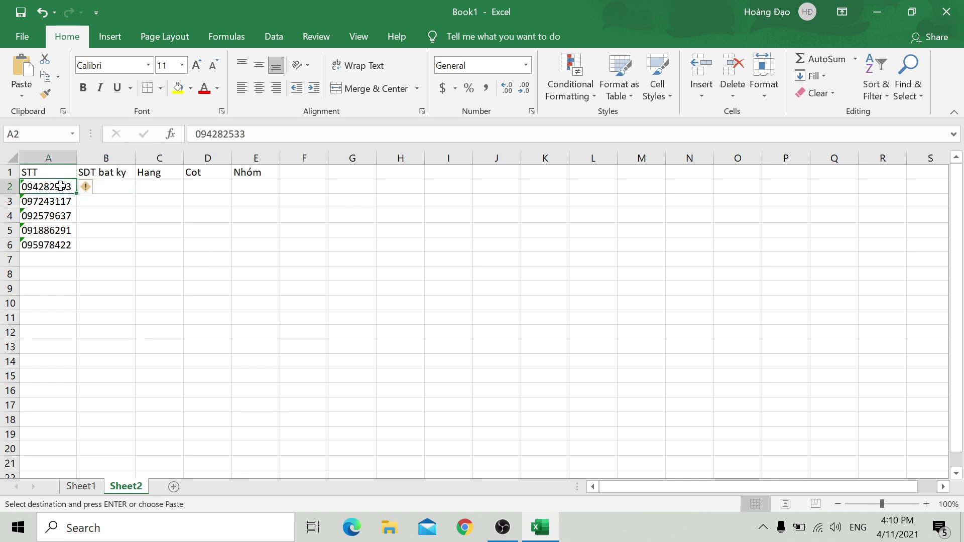
pyautogui.moveTo(60, 195); pyautogui.dragTo(71, 244)
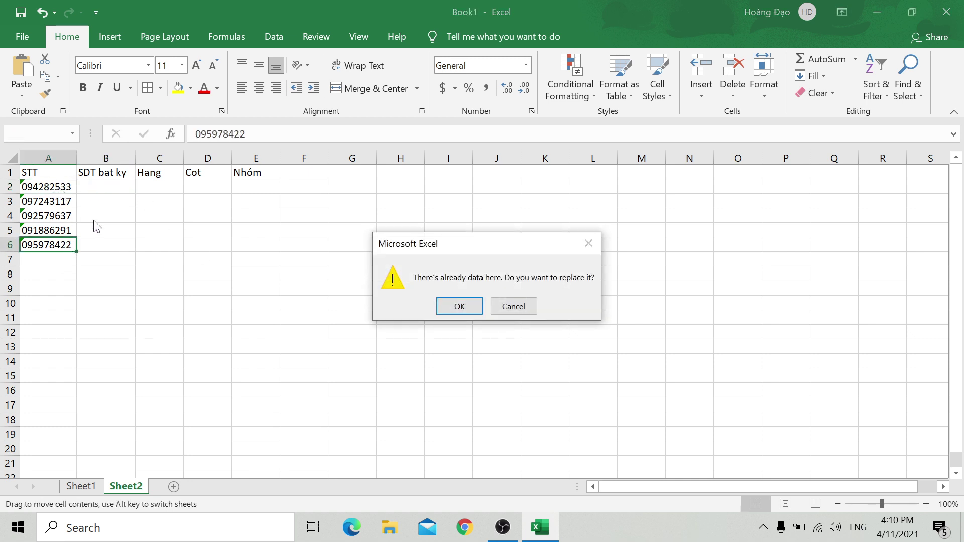
pyautogui.press('Return')
pyautogui.hotkey('ctrl', 'z')
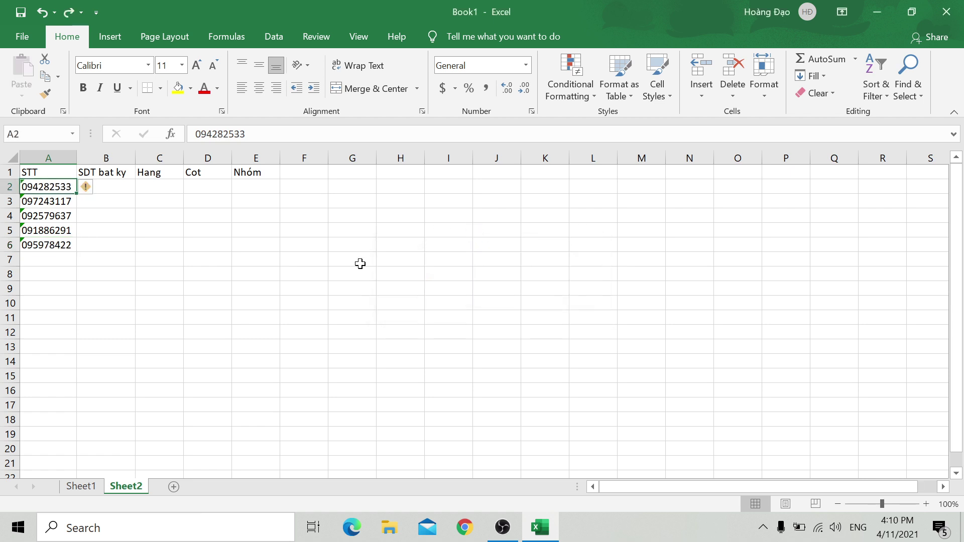
pyautogui.moveTo(36, 189); pyautogui.dragTo(51, 244)
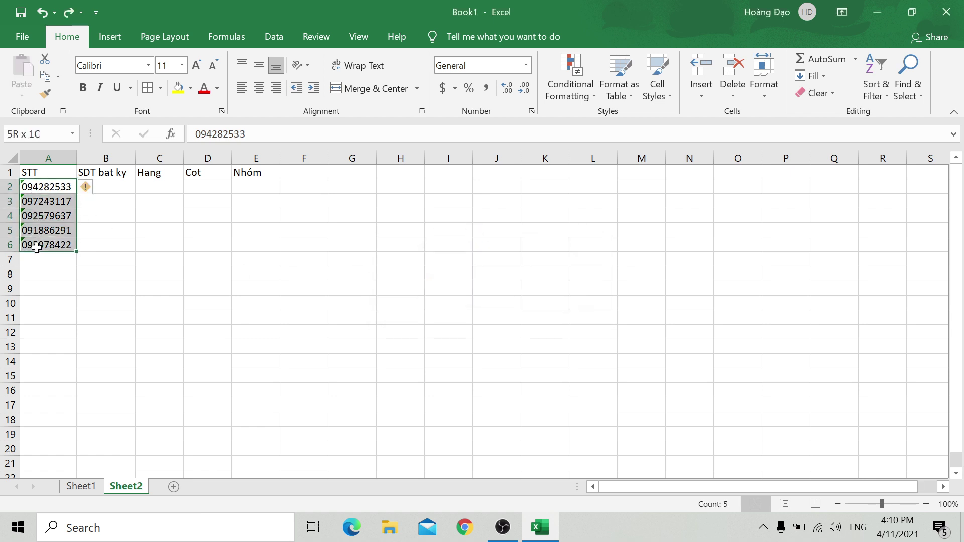
pyautogui.moveTo(77, 210); pyautogui.dragTo(108, 215)
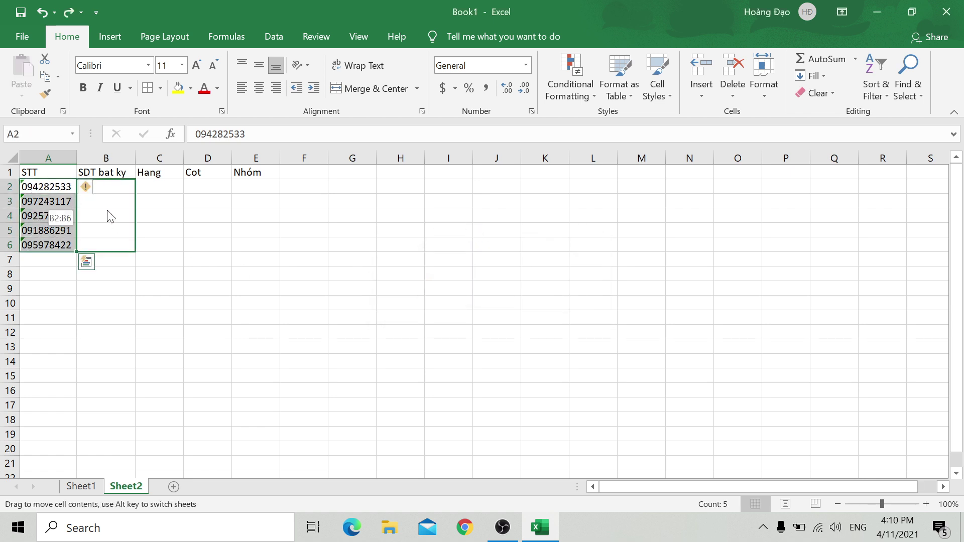
# Step: Number the rows 1 to 5 in A2:A6 under STT
pyautogui.click(48, 189)
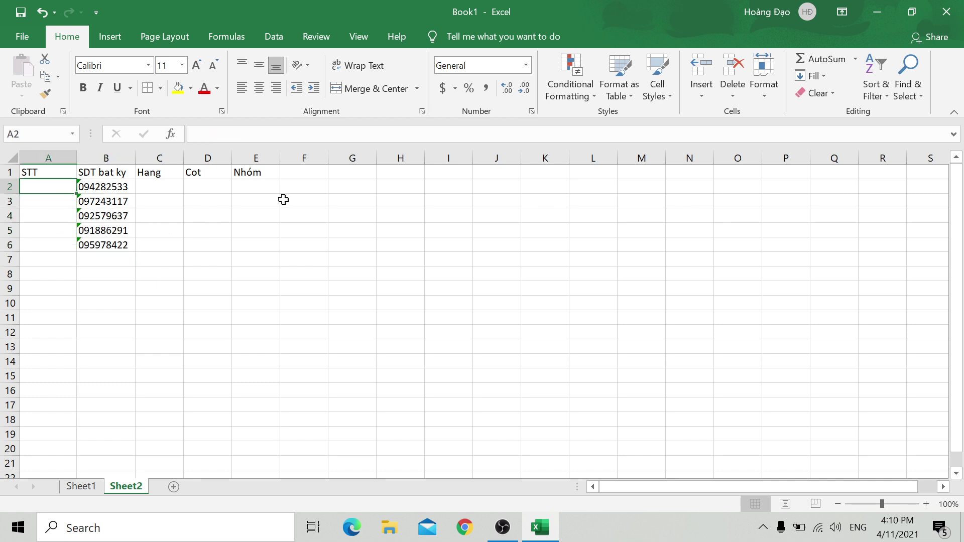
pyautogui.write('1')
pyautogui.press('Return')
pyautogui.write('2 3')
pyautogui.press('Return')
pyautogui.write('4')
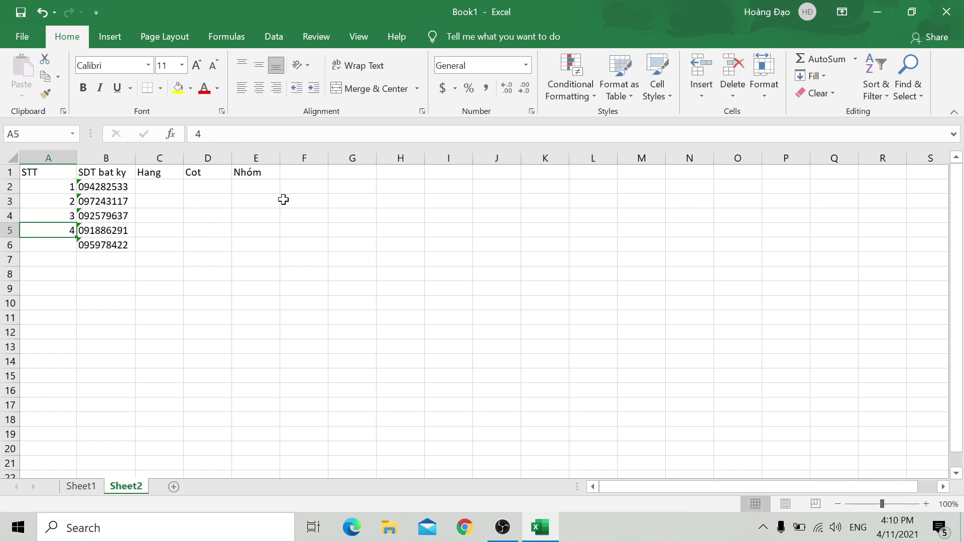
pyautogui.write(' 5')
pyautogui.click(171, 188)
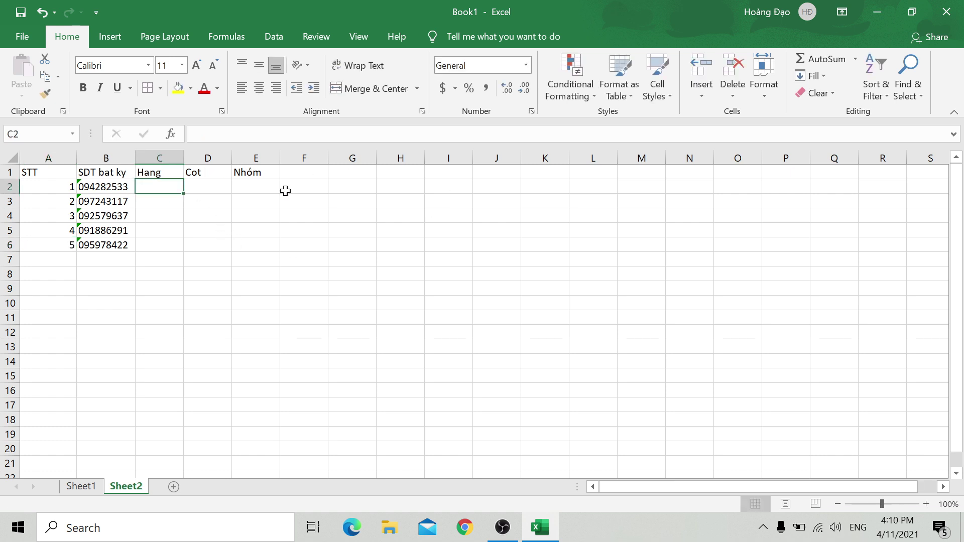
# Step: Enter the headers 20k SDT, Hàng and Cột in I1, J1 and K1
pyautogui.click(460, 175)
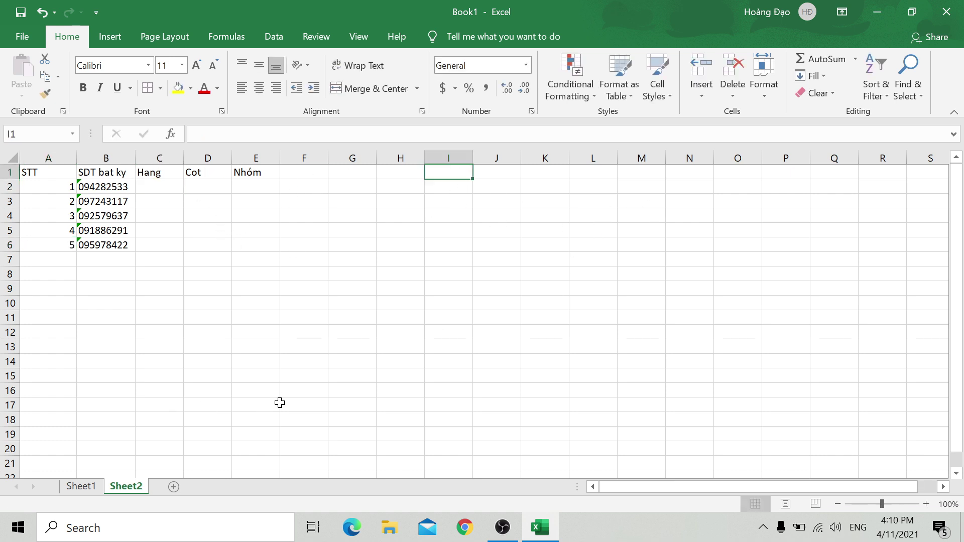
pyautogui.click(81, 486)
pyautogui.click(126, 486)
pyautogui.write('SDT')
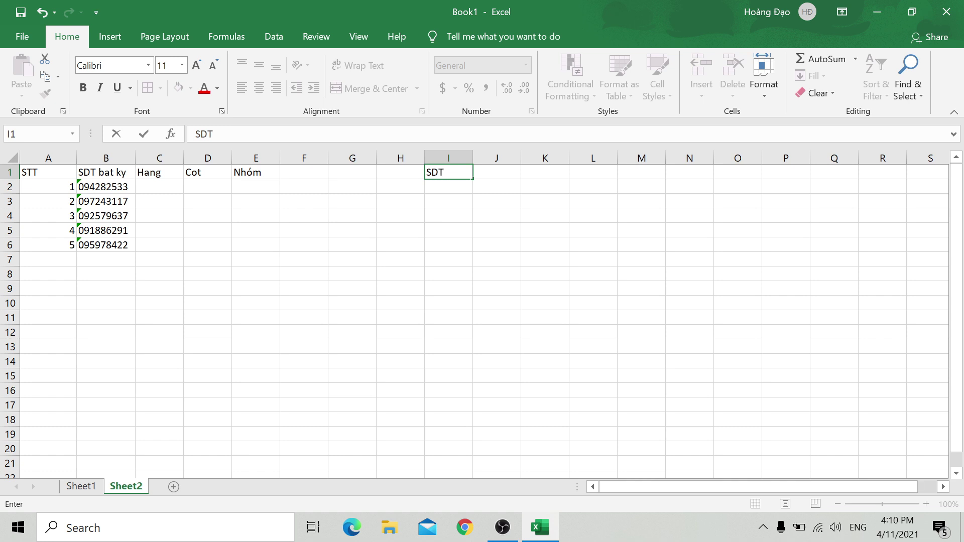
pyautogui.press('BackSpace')
pyautogui.press('BackSpace')
pyautogui.press('BackSpace')
pyautogui.write('20')
pyautogui.press('Tab')
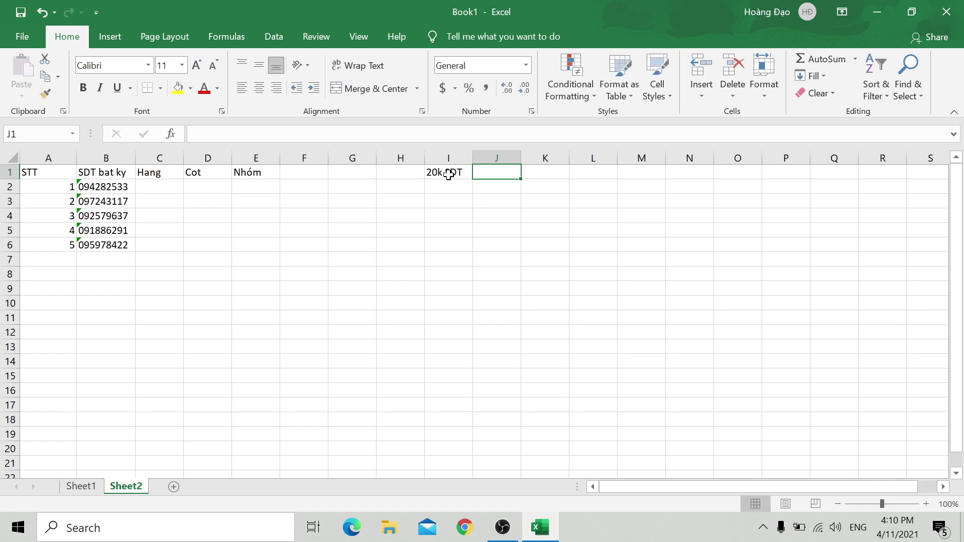
pyautogui.write('Hàng')
pyautogui.press('Tab')
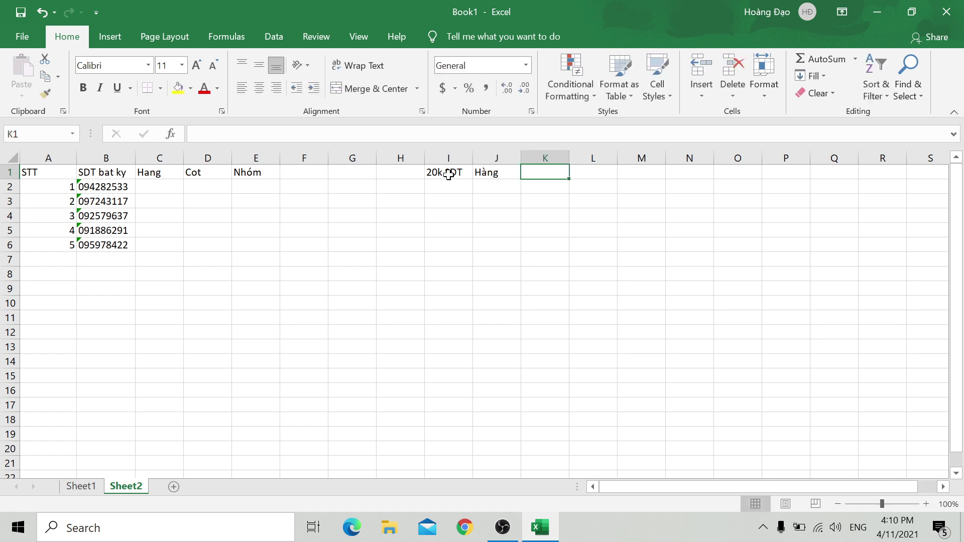
pyautogui.write('Co')
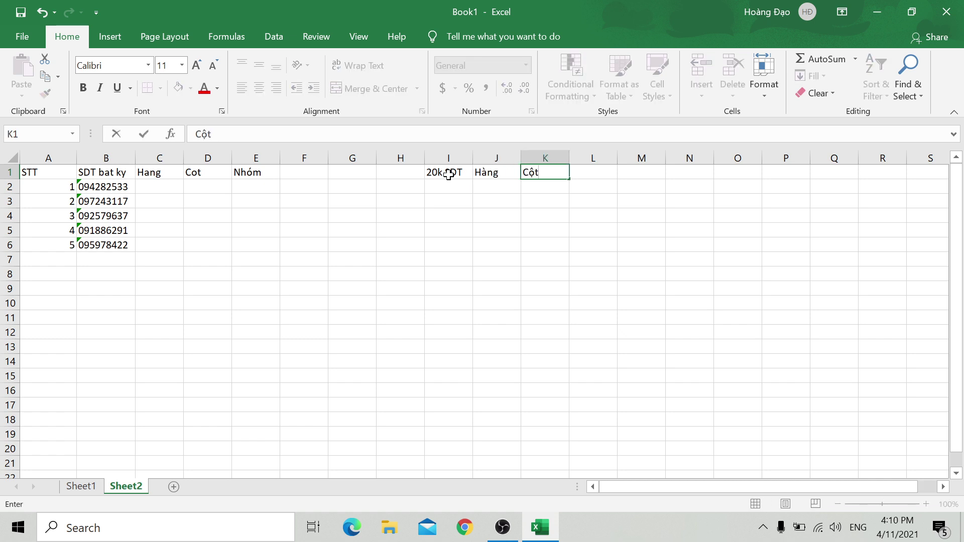
pyautogui.click(435, 186)
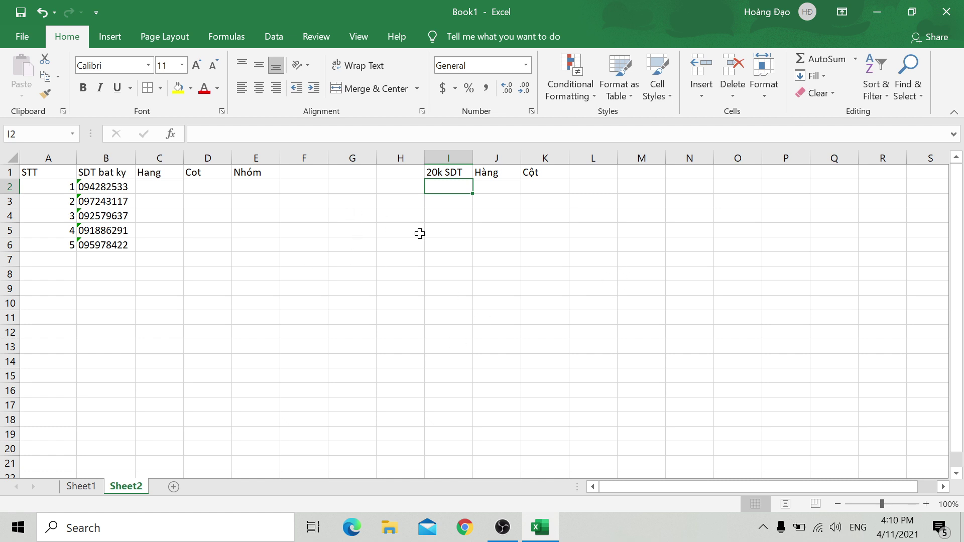
# Step: Enter 1 and 2 in J2:J3 and select both cells
pyautogui.click(495, 186)
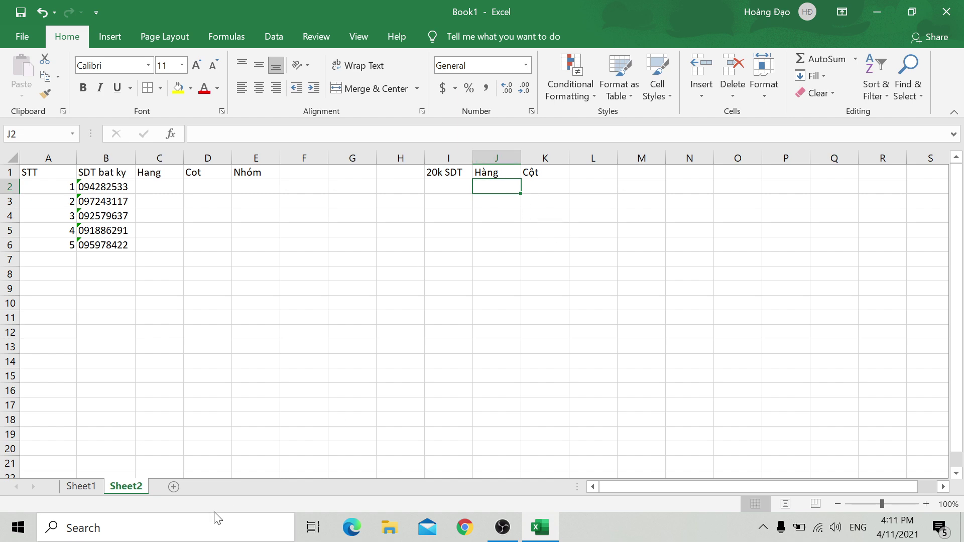
pyautogui.click(80, 486)
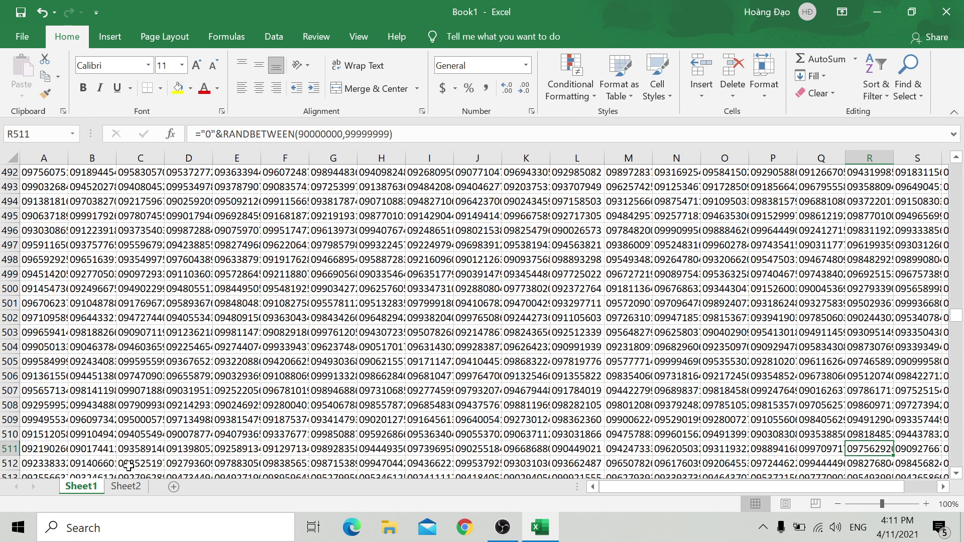
pyautogui.click(128, 486)
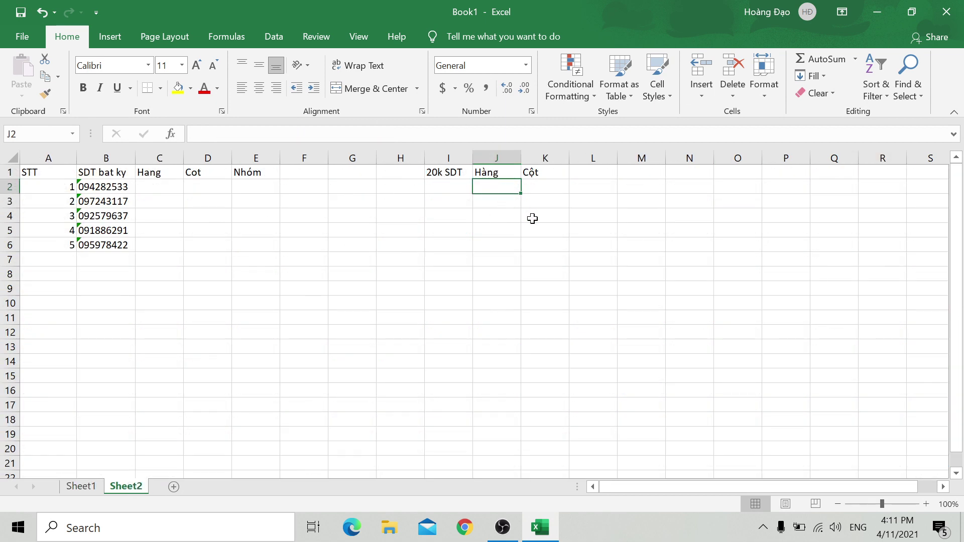
pyautogui.write('1')
pyautogui.press('Return')
pyautogui.write('2')
pyautogui.hotkey('ctrl', 'Return')
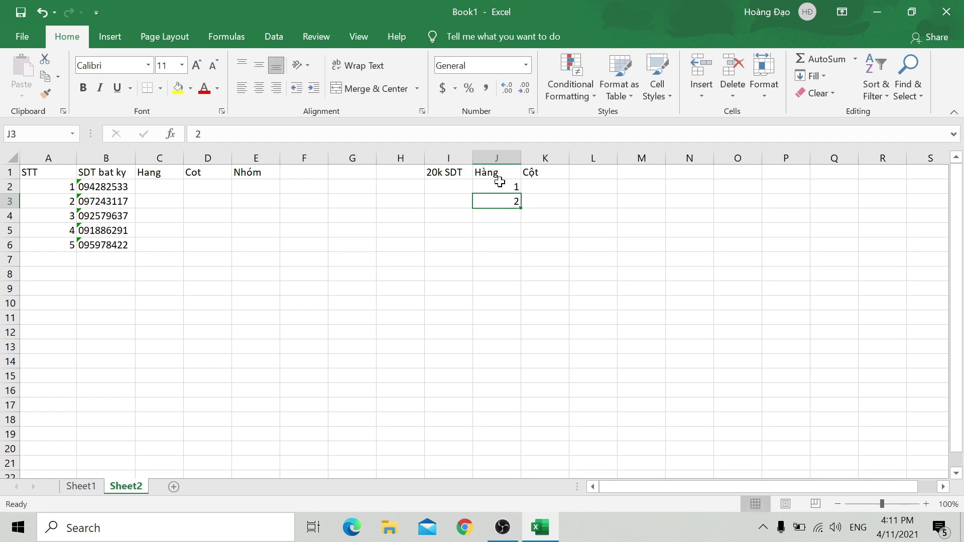
pyautogui.moveTo(499, 182); pyautogui.dragTo(497, 201)
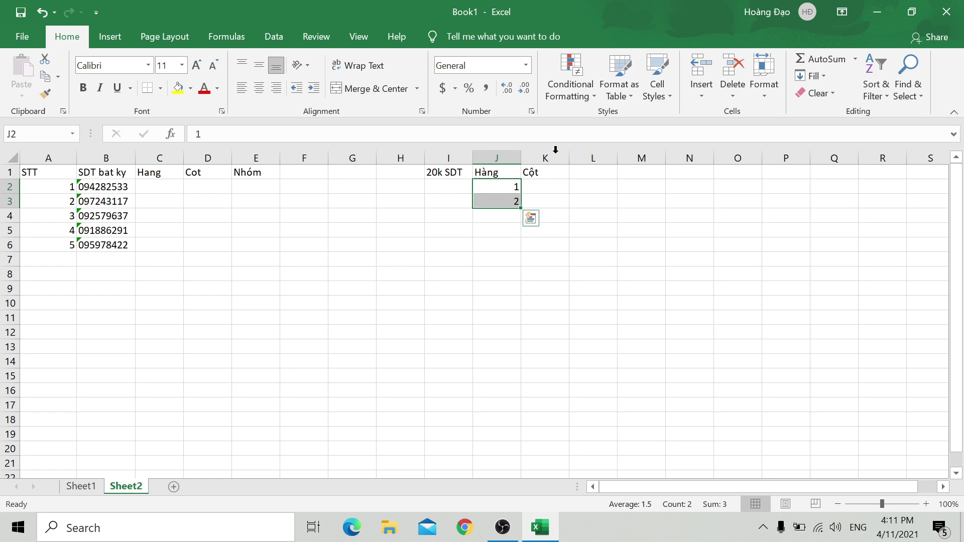
# Step: Select I1:K3 and delete the three headers and the values 1 and 2
pyautogui.click(504, 215)
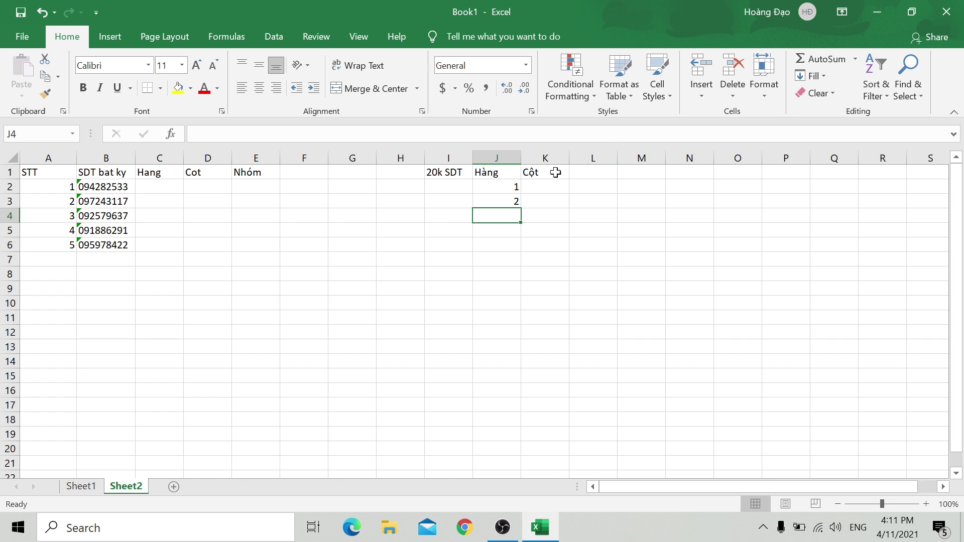
pyautogui.moveTo(493, 173); pyautogui.dragTo(495, 201)
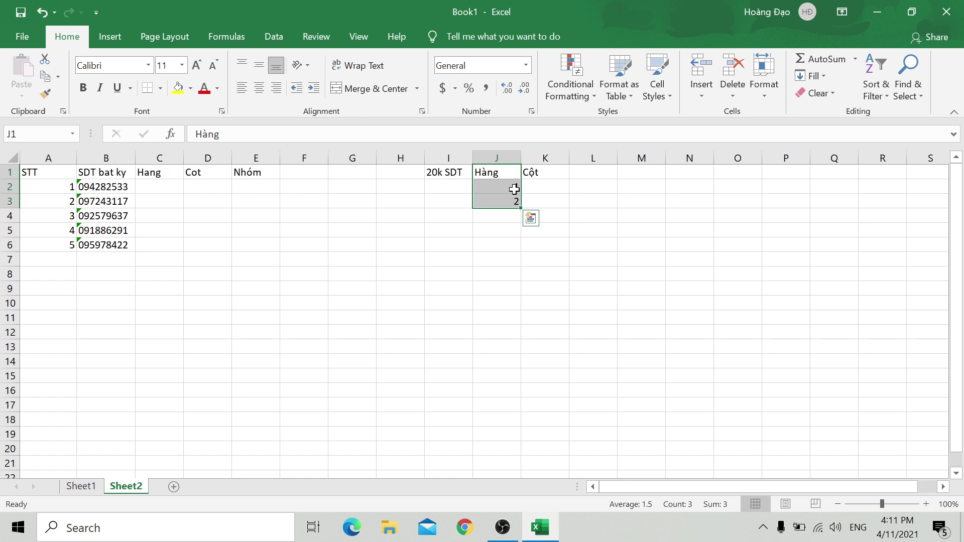
pyautogui.click(513, 188)
pyautogui.click(503, 173)
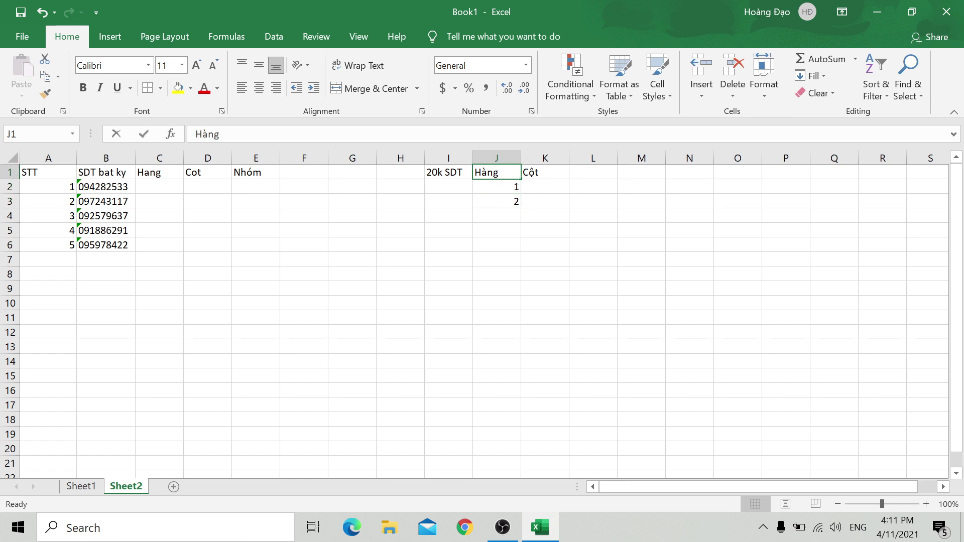
pyautogui.click(467, 176)
pyautogui.moveTo(476, 186); pyautogui.dragTo(526, 196)
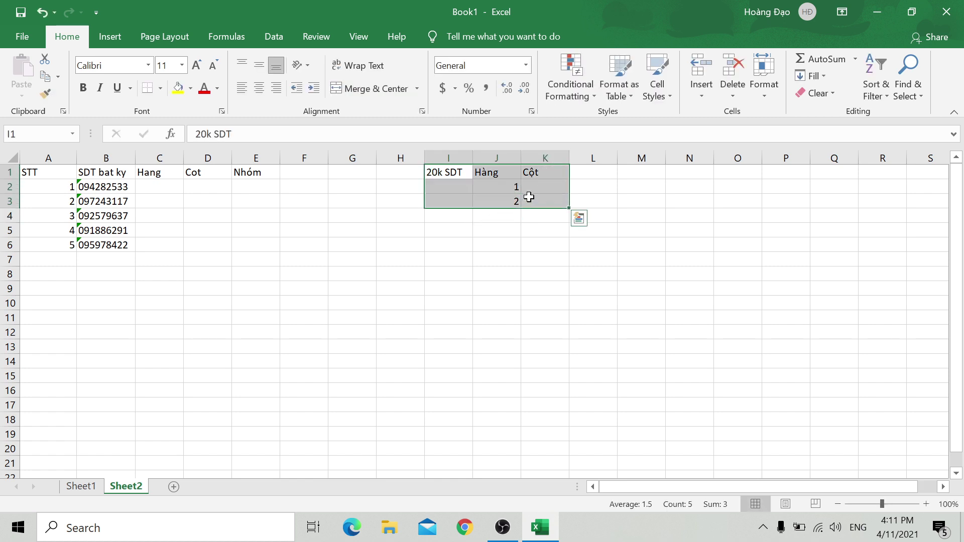
pyautogui.press('Delete')
pyautogui.click(487, 173)
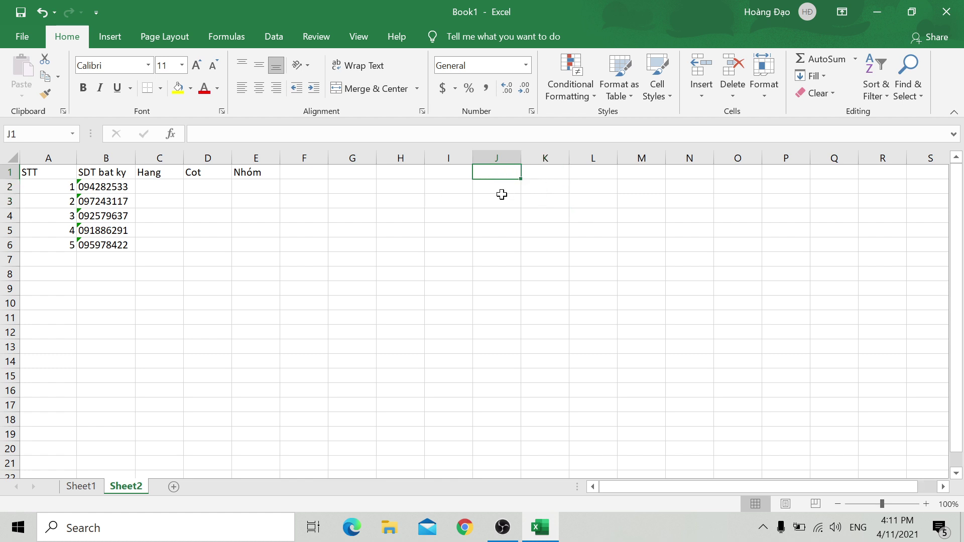
# Step: Fill column J with a linear series from 1 in J1 up to 1000
pyautogui.write('1')
pyautogui.press('Return')
pyautogui.click(498, 162)
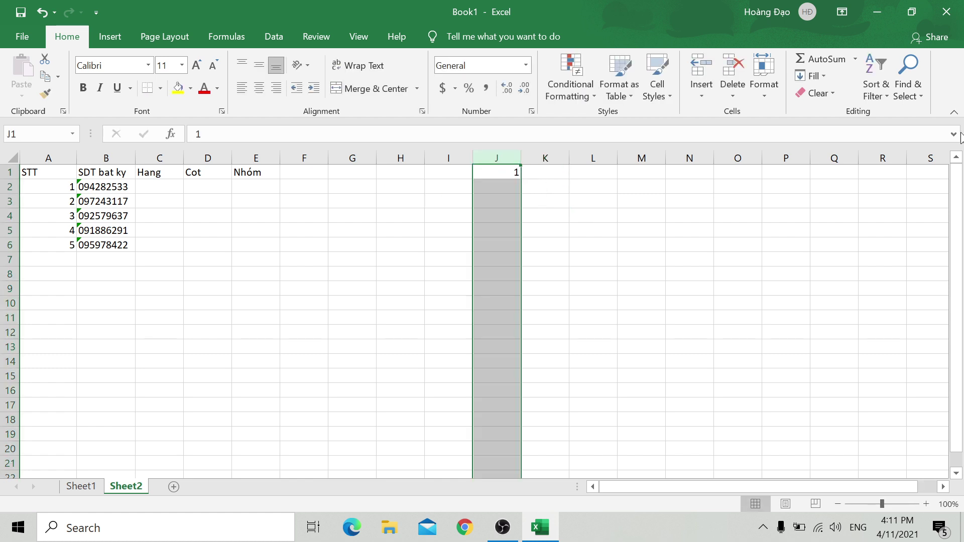
pyautogui.click(818, 78)
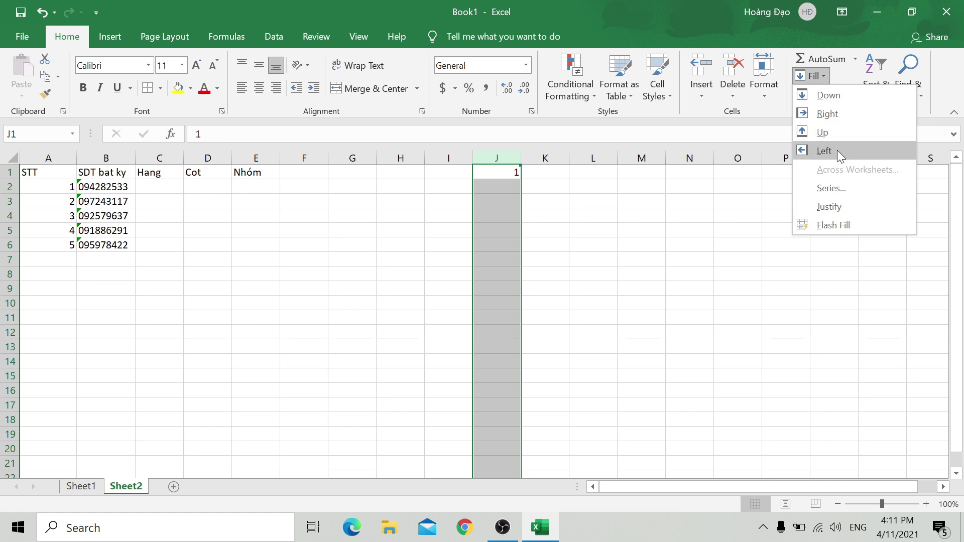
pyautogui.click(831, 188)
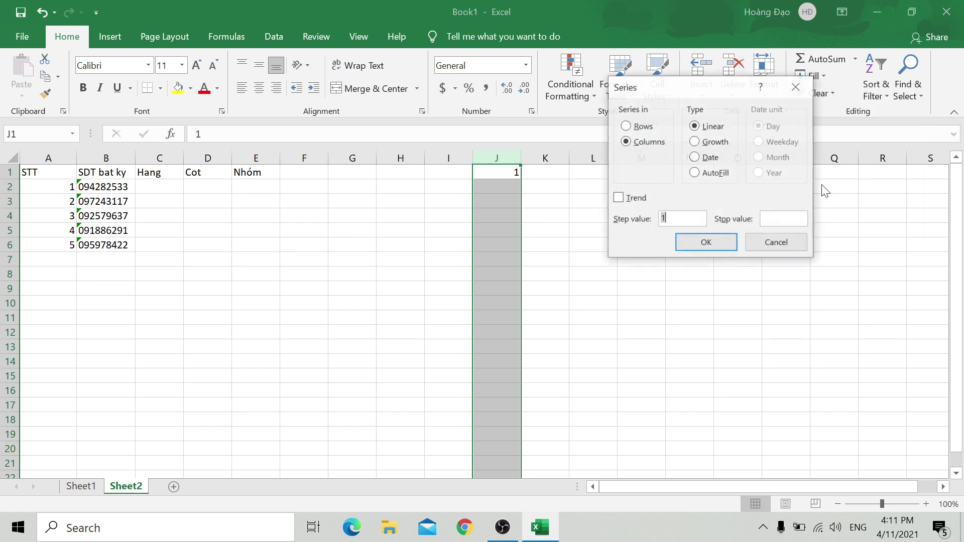
pyautogui.click(784, 219)
pyautogui.write('1000')
pyautogui.press('Return')
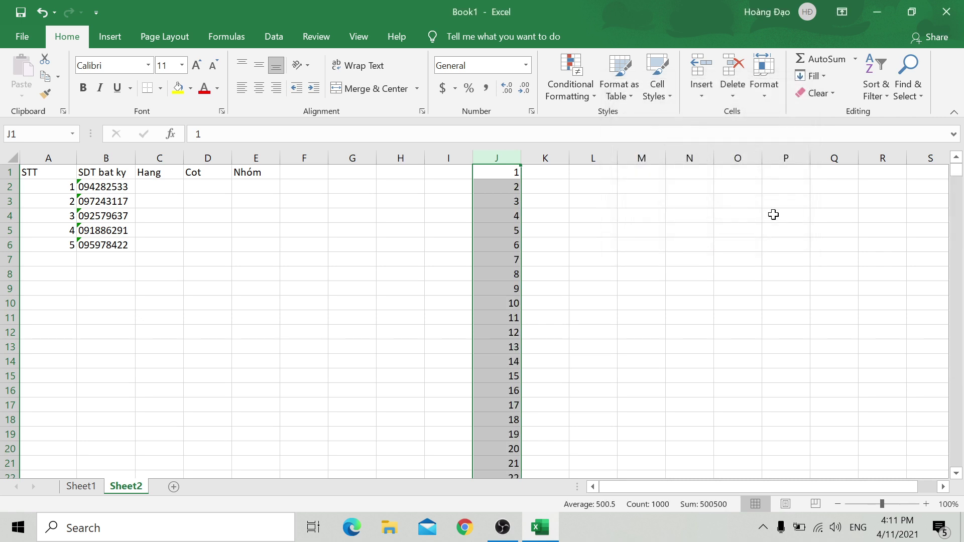
# Step: Insert a cell at J1, shifting the series down so it starts in J2
pyautogui.click(507, 172)
pyautogui.rightClick(506, 172)
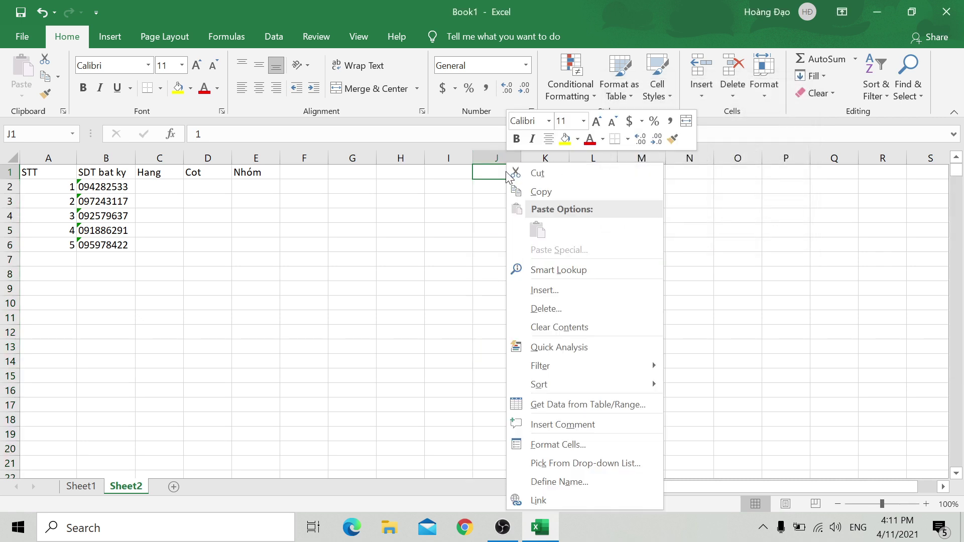
pyautogui.click(559, 289)
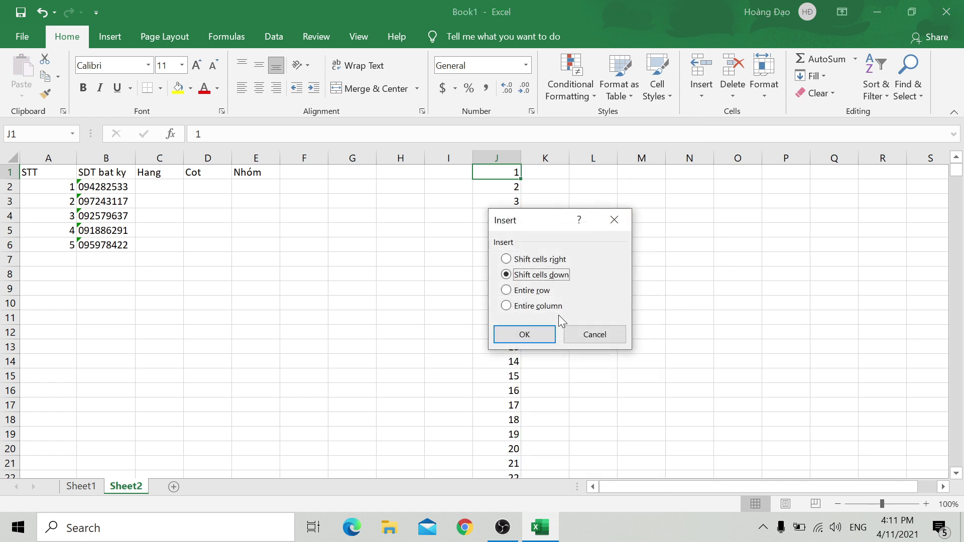
pyautogui.press('Return')
pyautogui.click(533, 173)
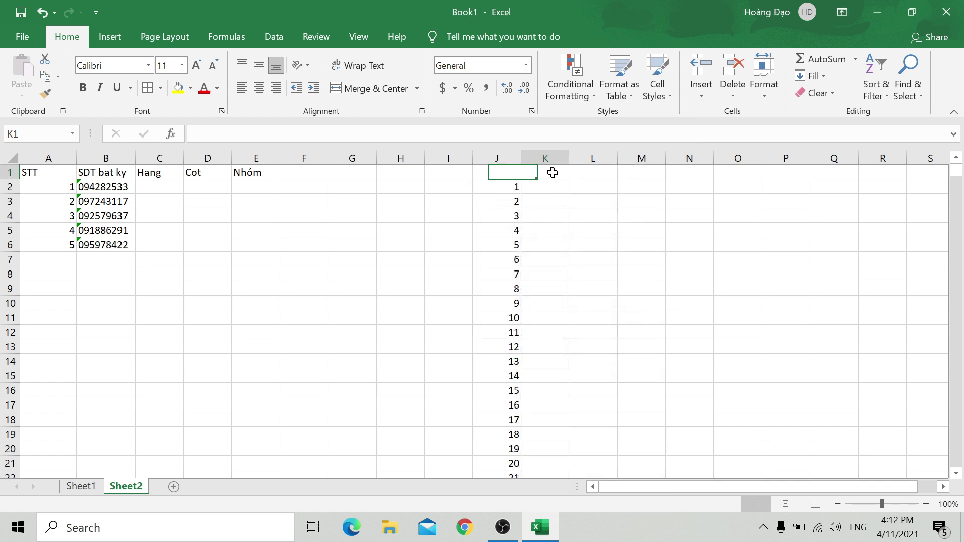
# Step: Enter 1 in K2 and fill it down column K to row 1001
pyautogui.click(547, 185)
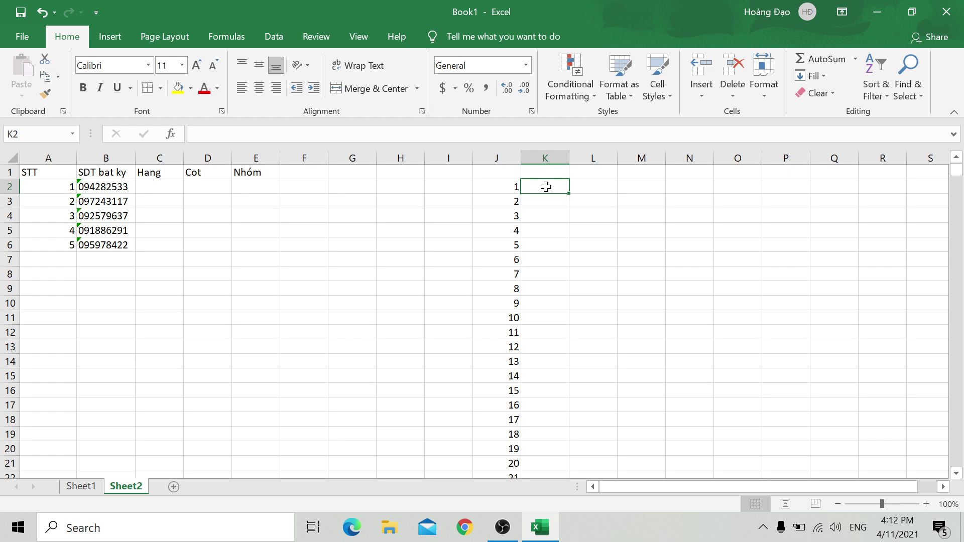
pyautogui.write('1')
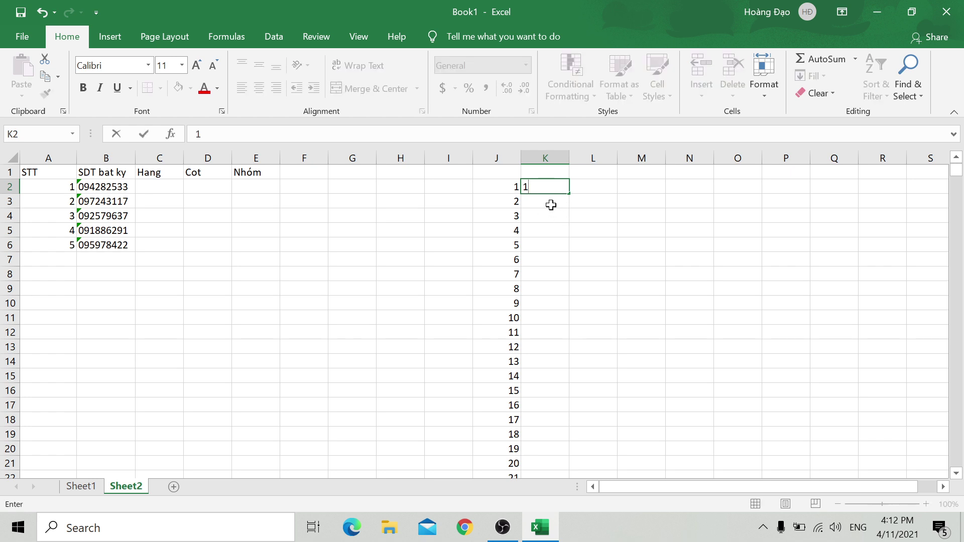
pyautogui.press('Return')
pyautogui.click(560, 188)
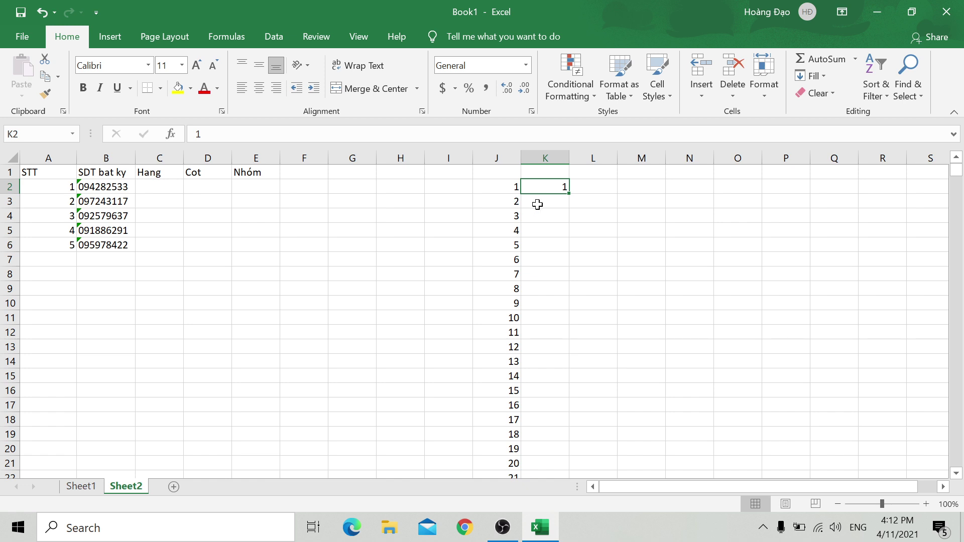
pyautogui.doubleClick(567, 195)
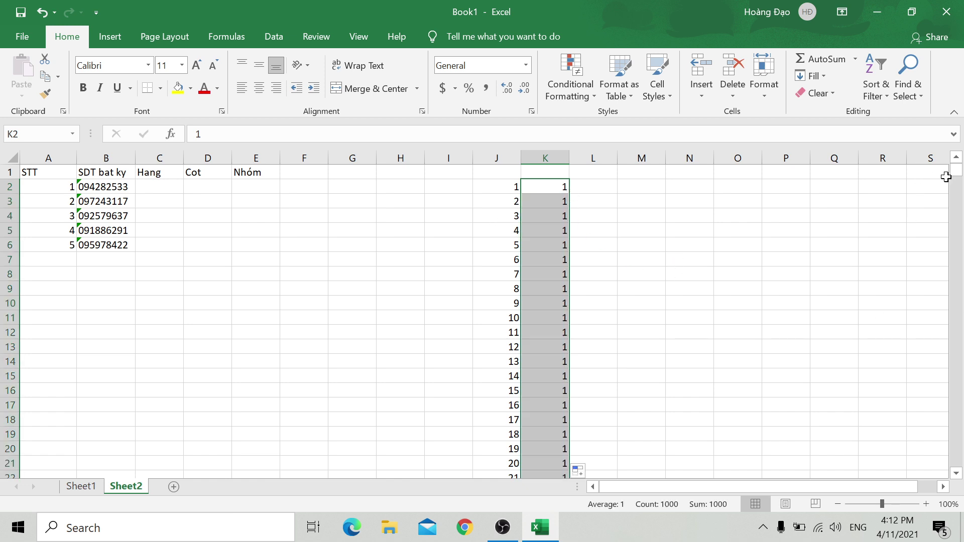
pyautogui.moveTo(956, 171)
pyautogui.mouseDown()
pyautogui.moveTo(960, 476)
pyautogui.moveTo(957, 173)
pyautogui.mouseUp()
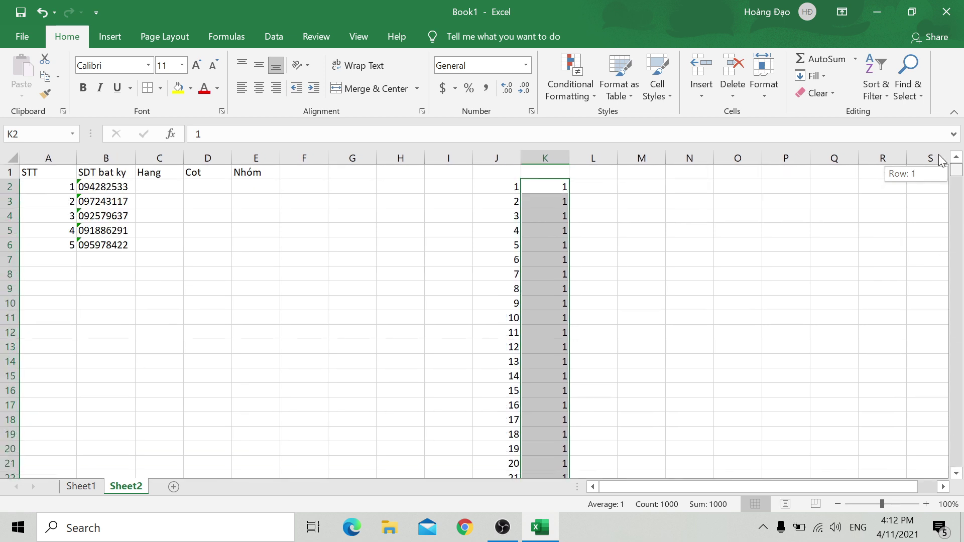
# Step: Create the 20k SDT label in I2 and move it up to I1
pyautogui.click(448, 187)
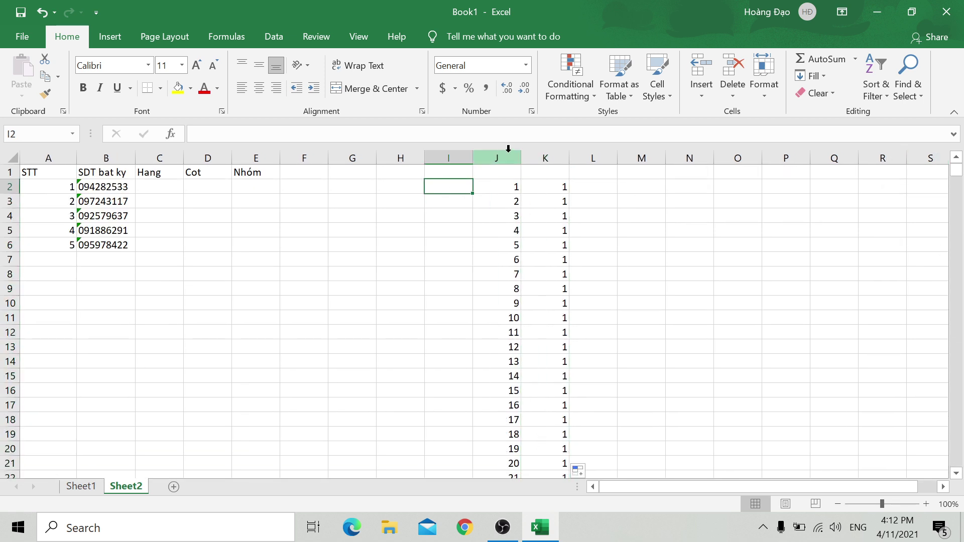
pyautogui.write('SDT')
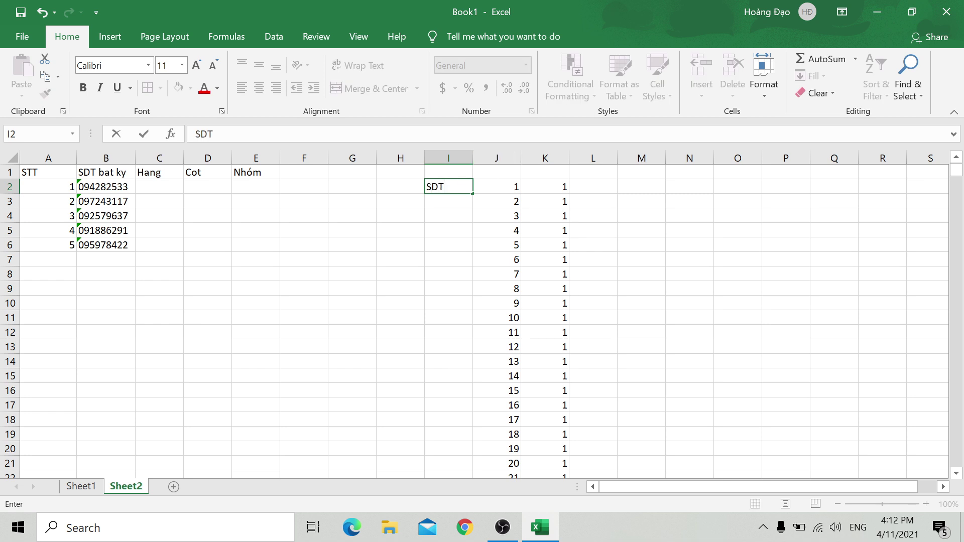
pyautogui.press('Left')
pyautogui.press('Left')
pyautogui.press('Right')
pyautogui.press('Right')
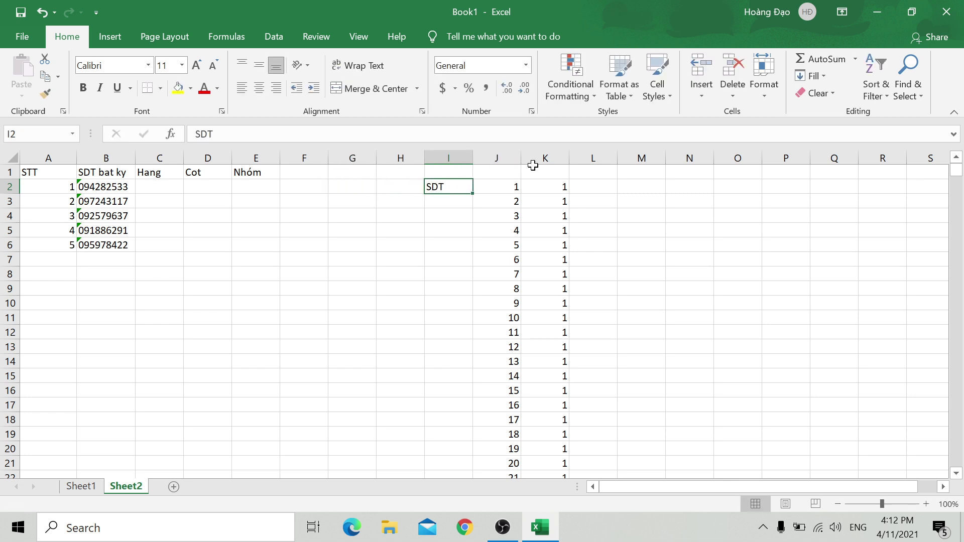
pyautogui.click(200, 134)
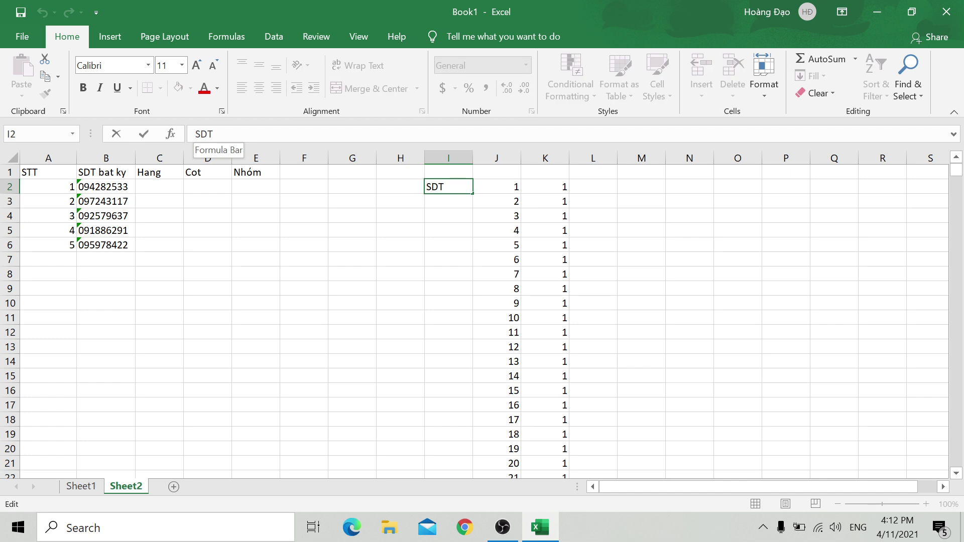
pyautogui.write('20k')
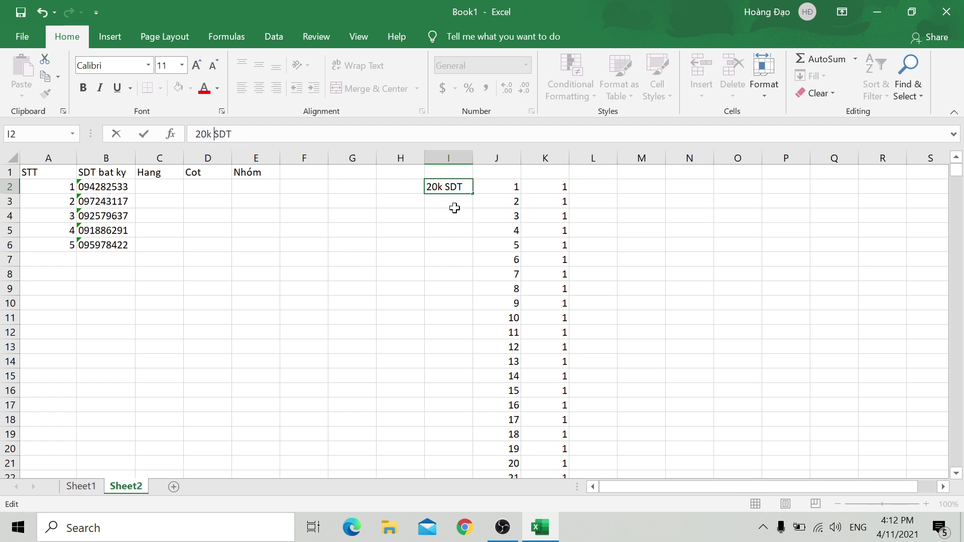
pyautogui.click(456, 206)
pyautogui.click(456, 184)
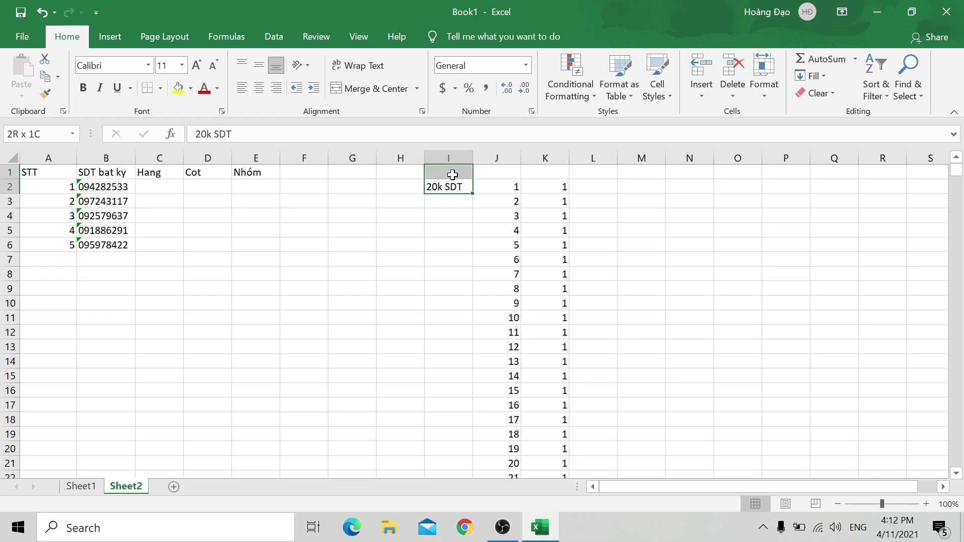
pyautogui.click(450, 201)
pyautogui.click(451, 185)
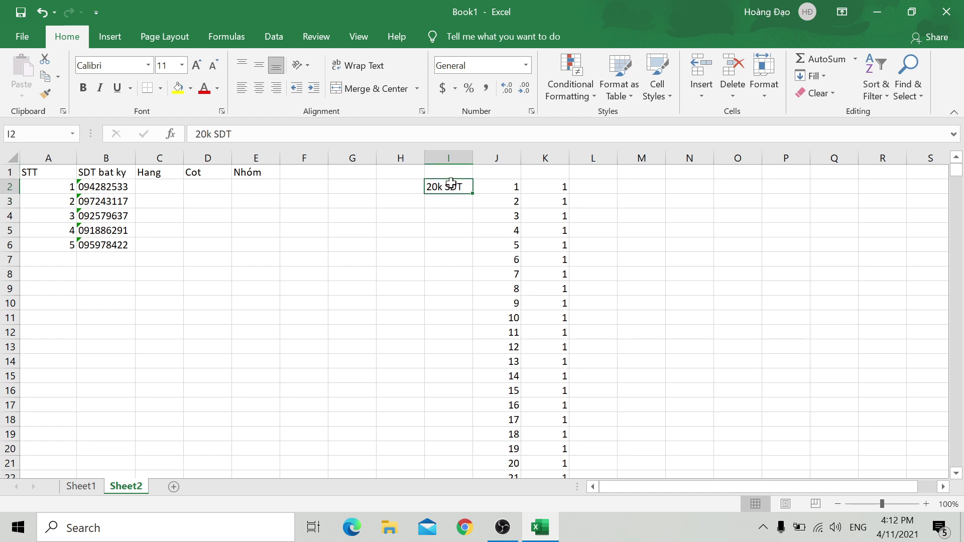
pyautogui.moveTo(451, 181); pyautogui.dragTo(449, 170)
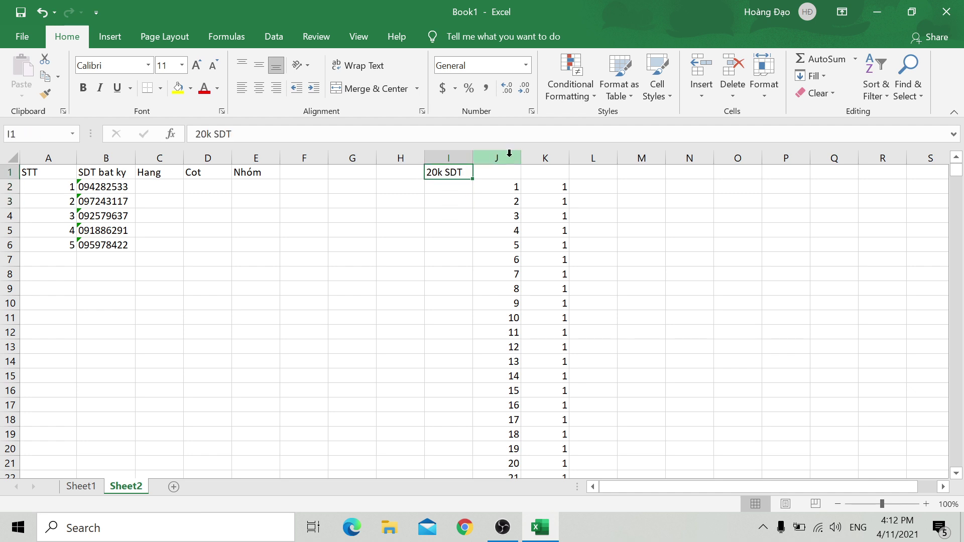
# Step: Enter the headers Hàng in J1 and Cột in K1
pyautogui.click(489, 173)
pyautogui.write('Hàng')
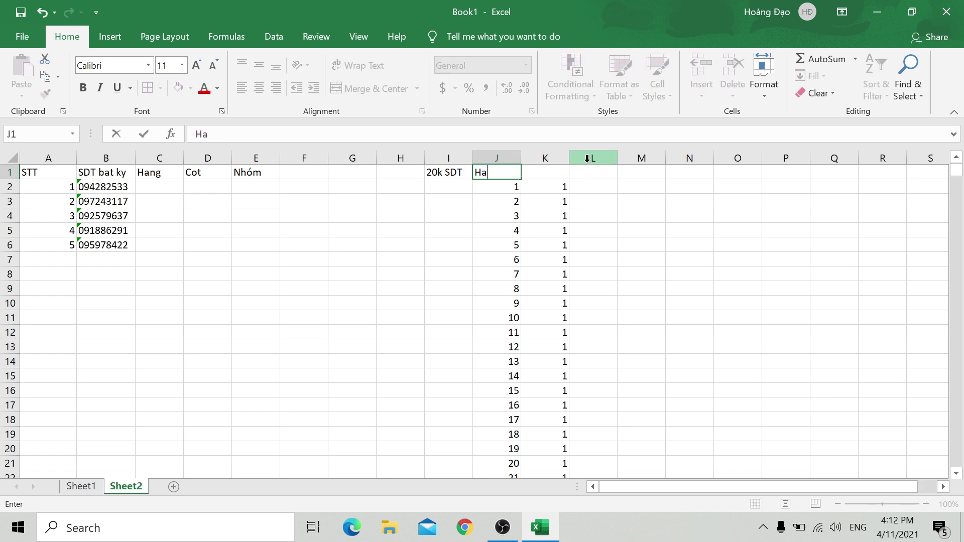
pyautogui.press('Tab')
pyautogui.write('Co')
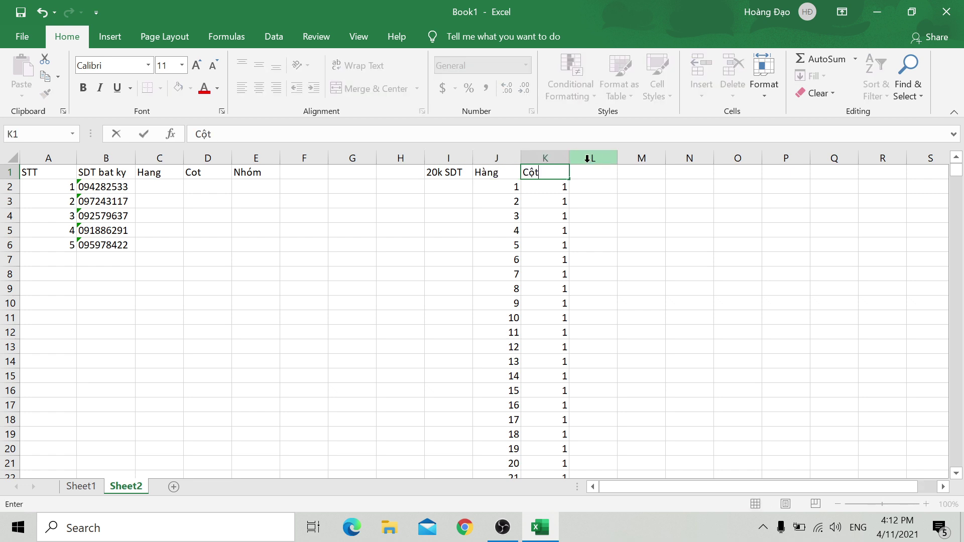
pyautogui.press('Left')
pyautogui.press('Left')
pyautogui.press('Down')
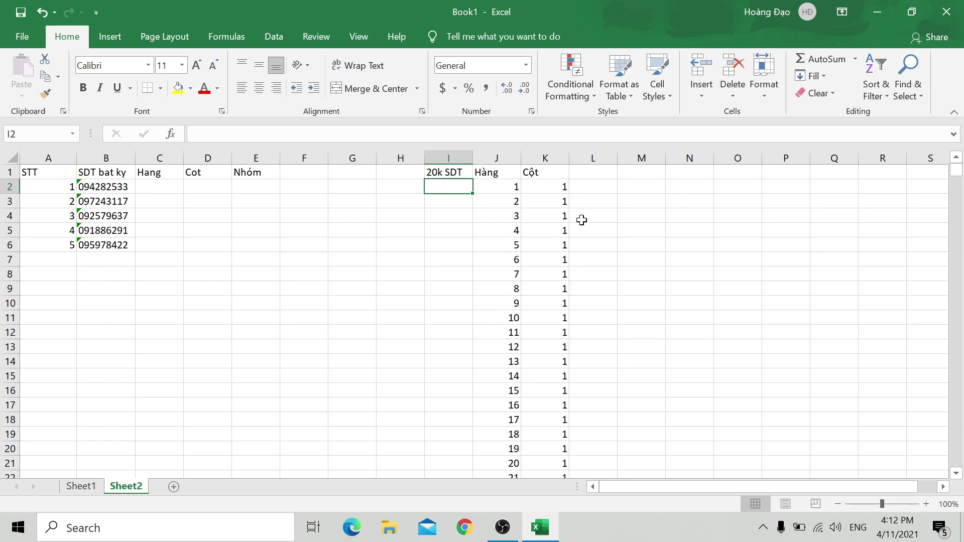
# Step: Enter =IF(J1001=1000,1,J1001+1) in J1002
pyautogui.moveTo(956, 171); pyautogui.dragTo(958, 467)
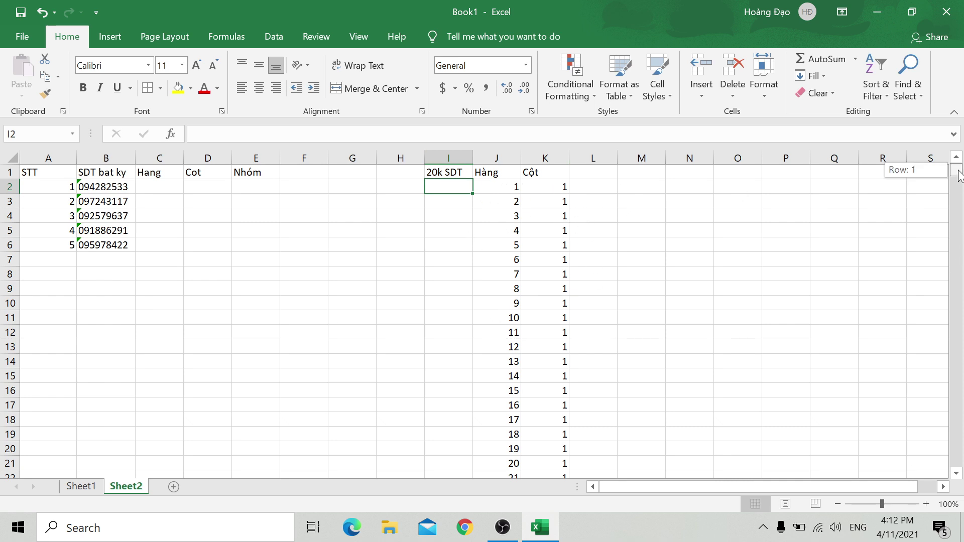
pyautogui.scroll(-1, 573, 370)
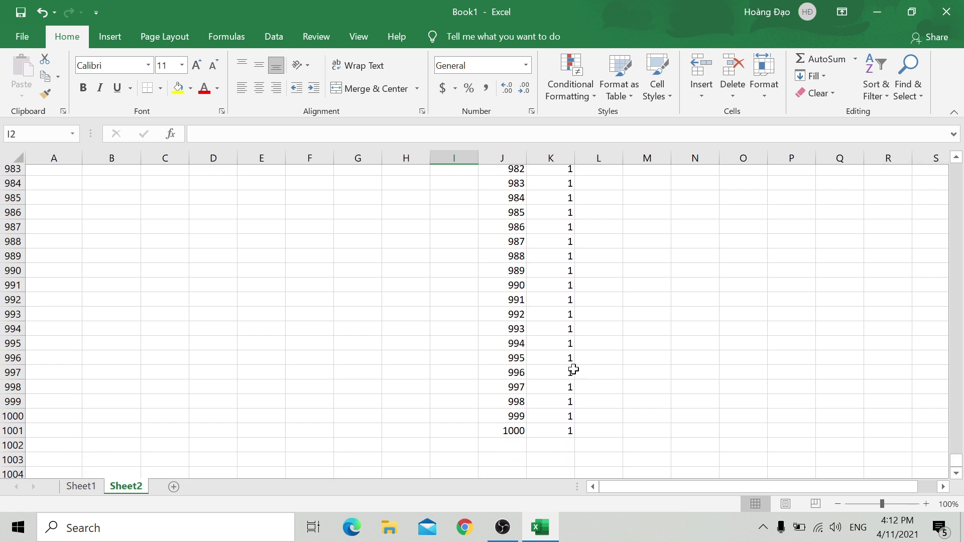
pyautogui.scroll(-2, 545, 361)
pyautogui.click(515, 347)
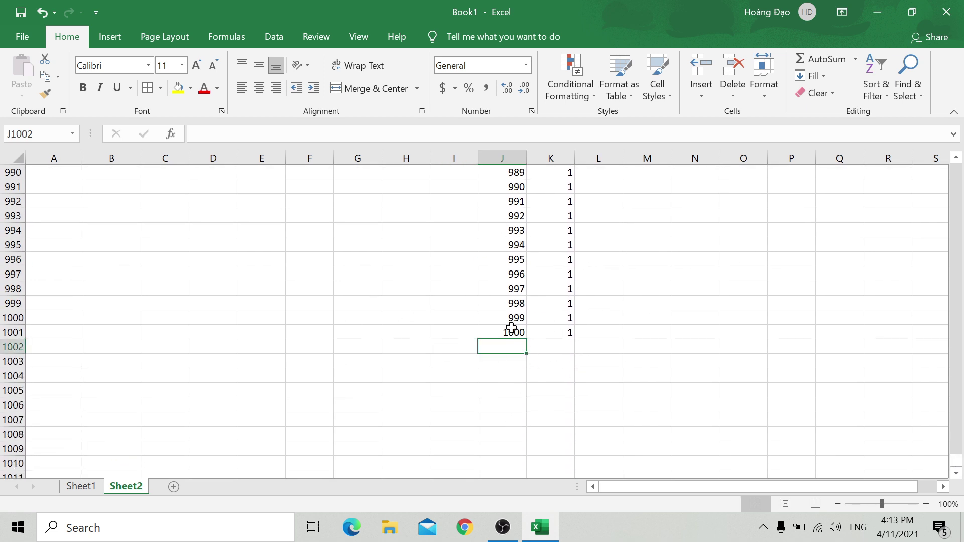
pyautogui.scroll(-1, 517, 301)
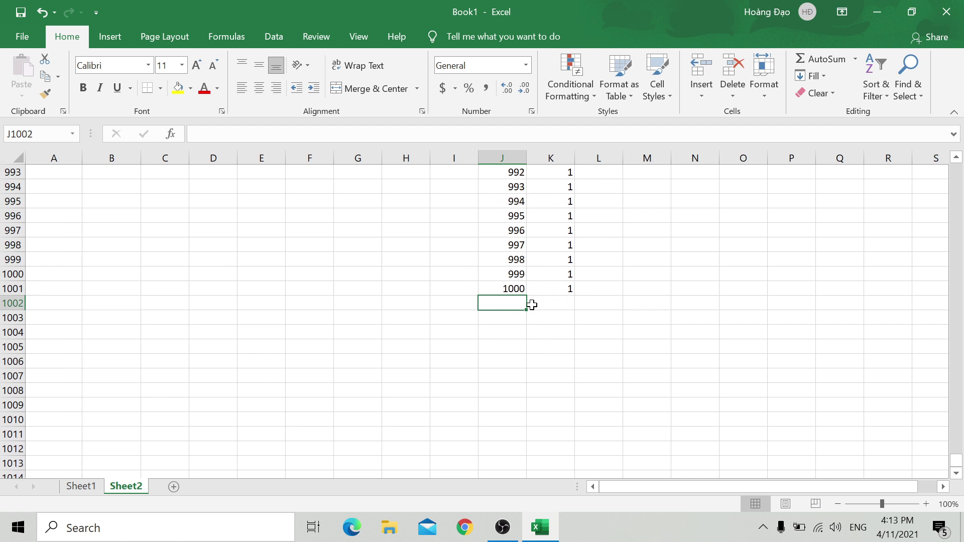
pyautogui.write('=IF(')
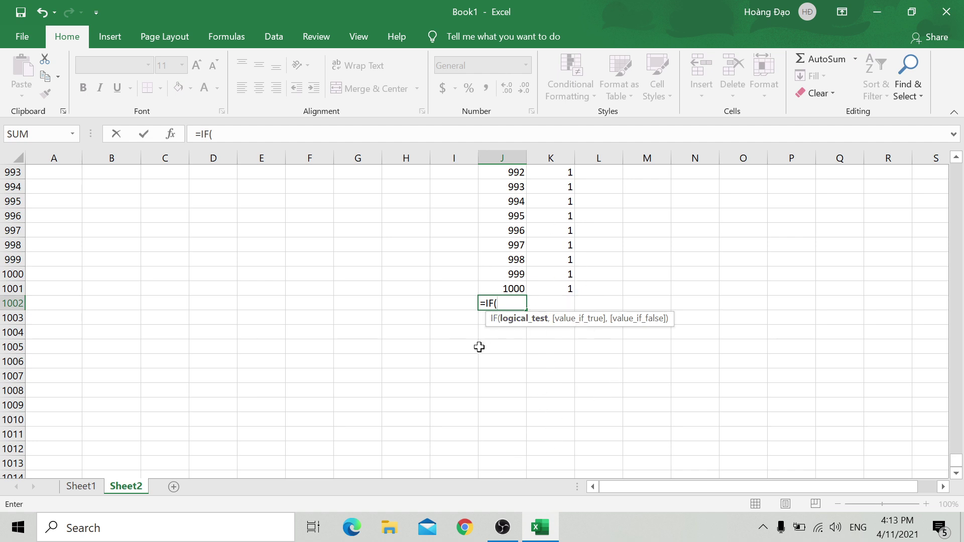
pyautogui.click(490, 292)
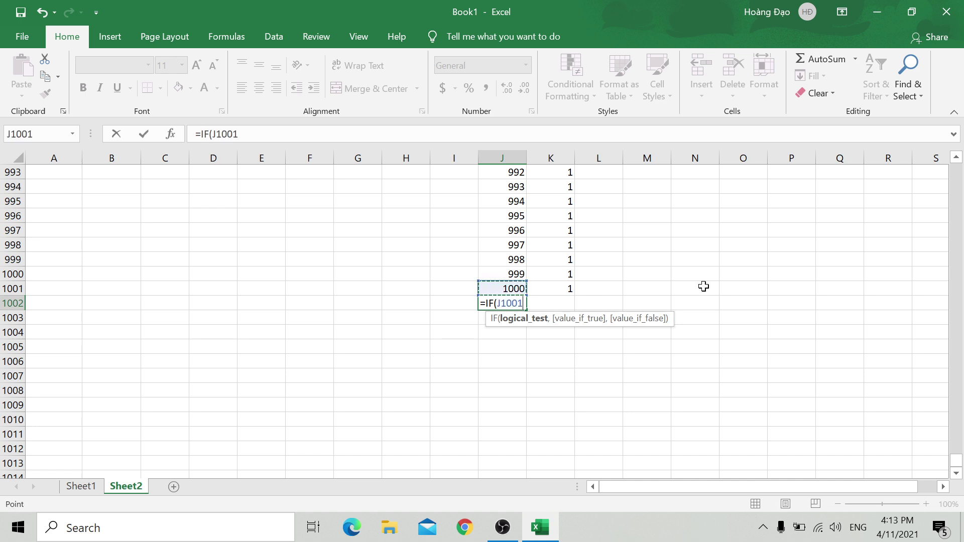
pyautogui.write('=1000')
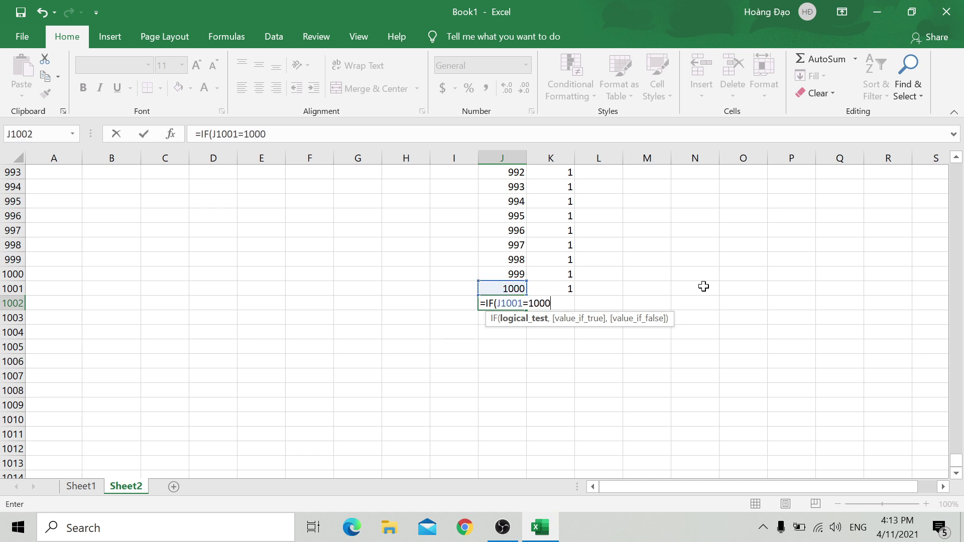
pyautogui.write(',')
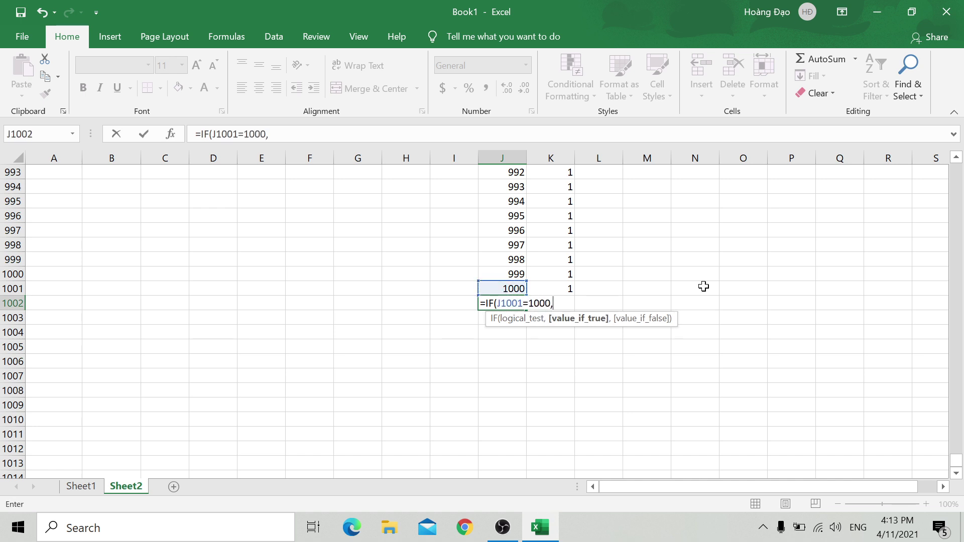
pyautogui.write('1,')
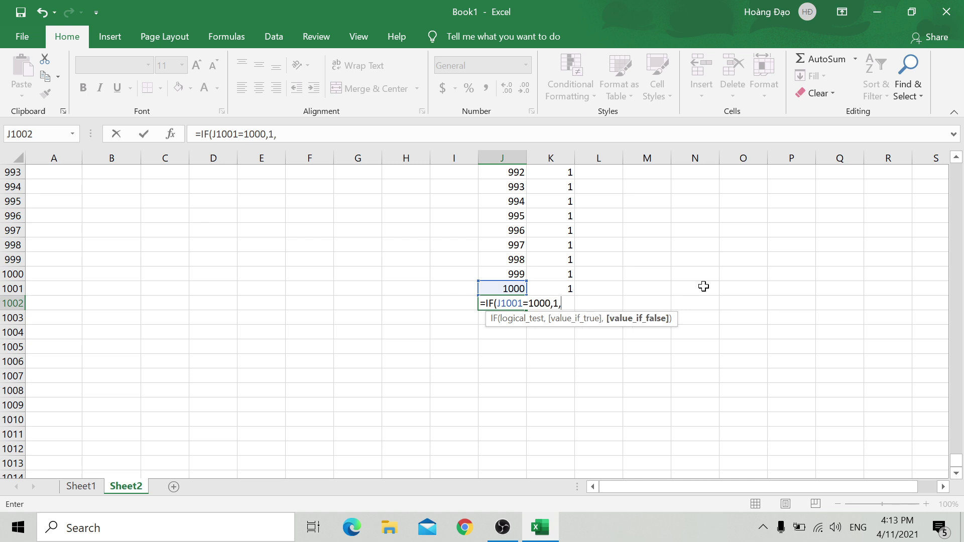
pyautogui.click(510, 287)
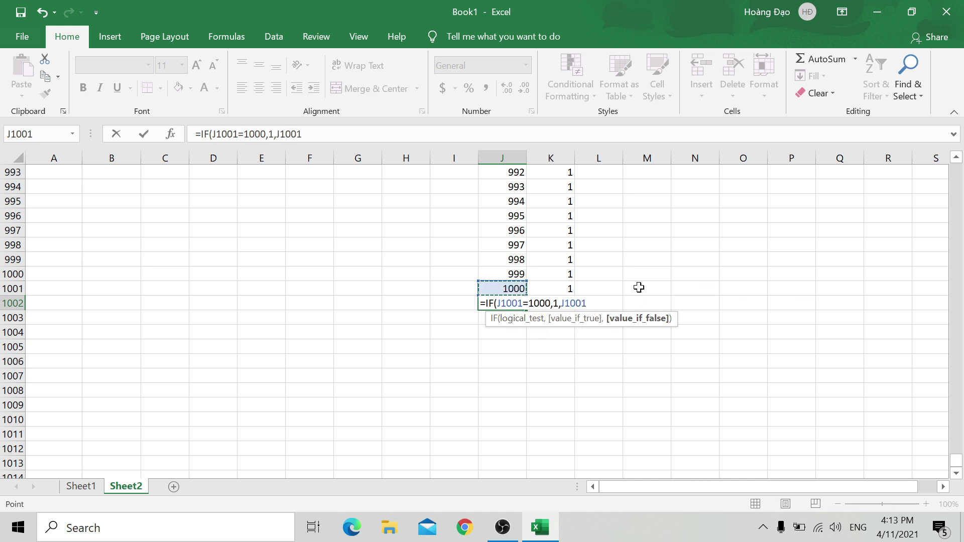
pyautogui.write('+1')
pyautogui.press('Return')
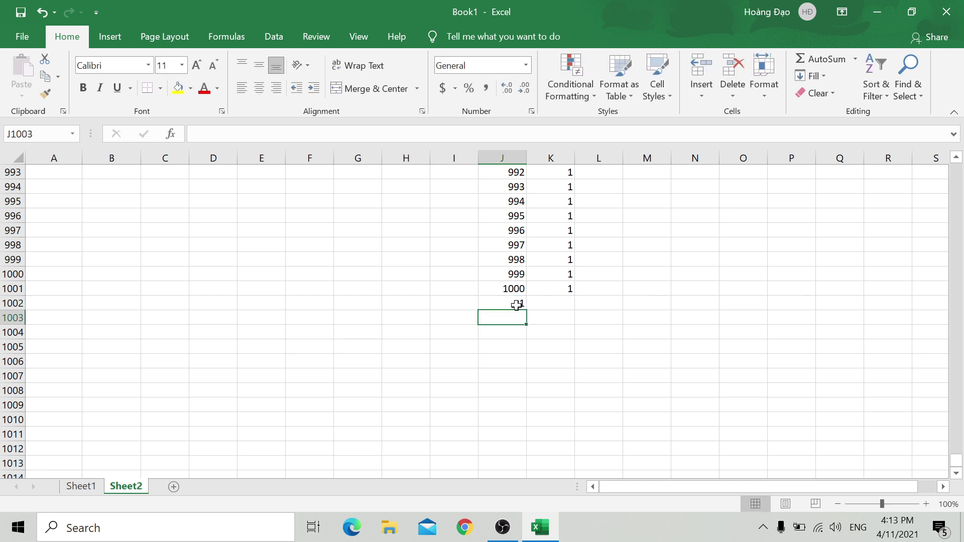
pyautogui.click(521, 307)
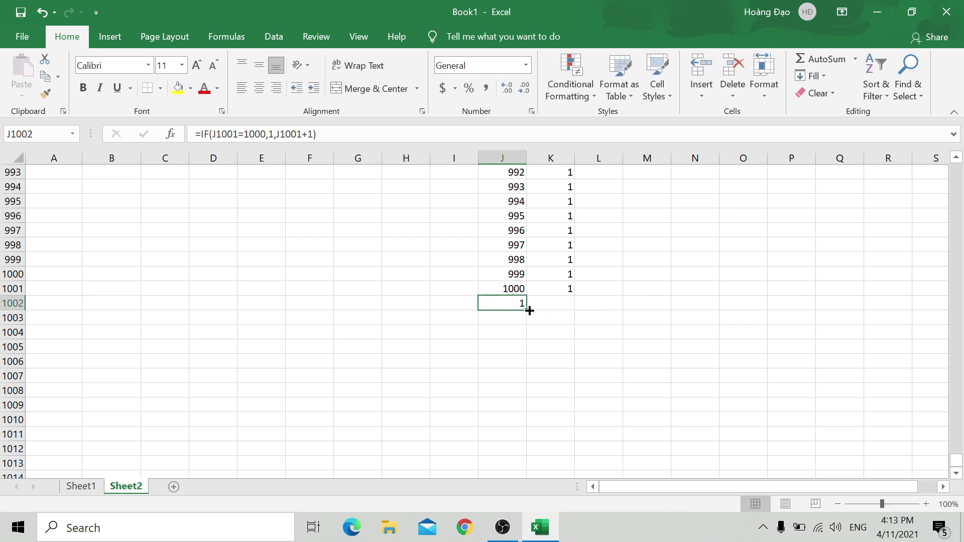
# Step: Insert a cell at I1 shifting cells down, then undo the insertion
pyautogui.scroll(5, 588, 336)
pyautogui.scroll(10, 589, 339)
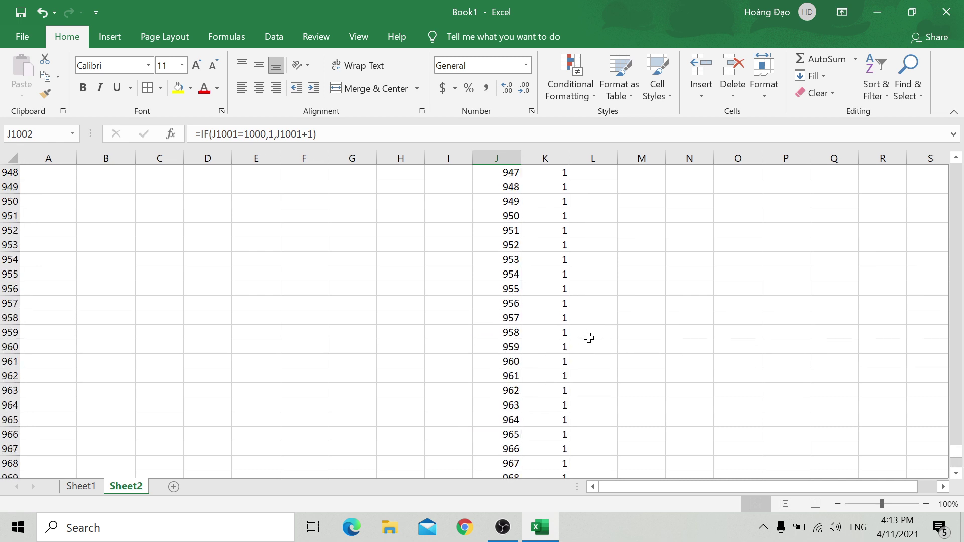
pyautogui.scroll(7, 589, 338)
pyautogui.scroll(5, 589, 338)
pyautogui.moveTo(962, 445); pyautogui.dragTo(956, 170)
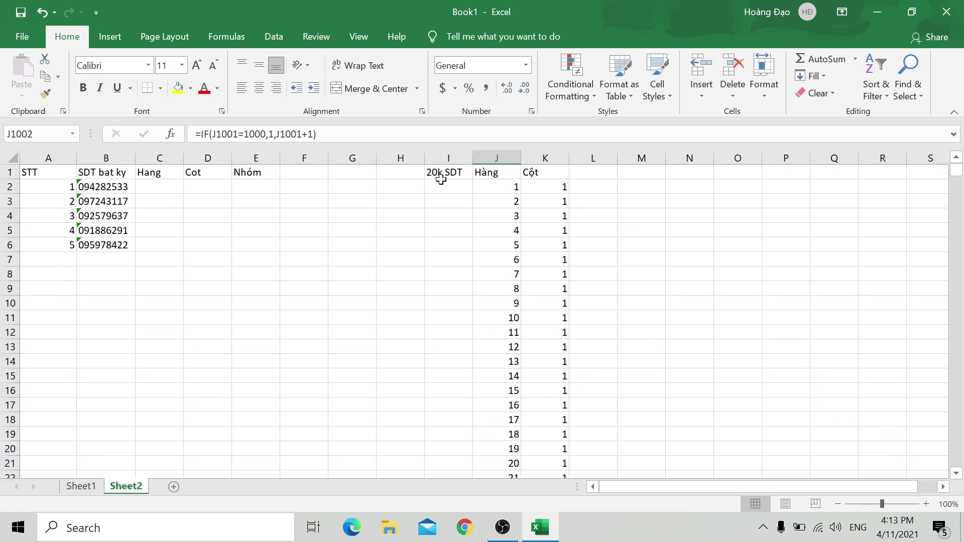
pyautogui.click(442, 173)
pyautogui.rightClick(444, 173)
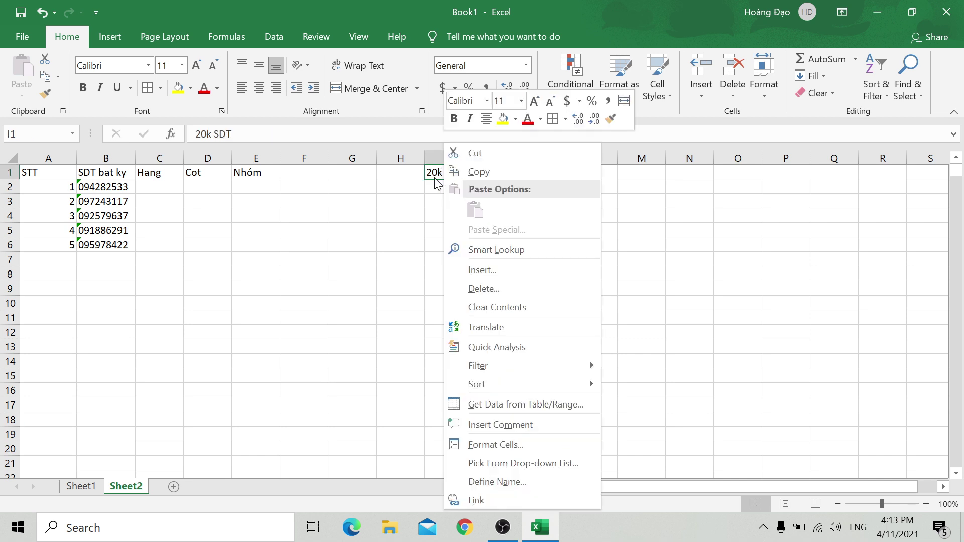
pyautogui.click(483, 271)
pyautogui.click(449, 314)
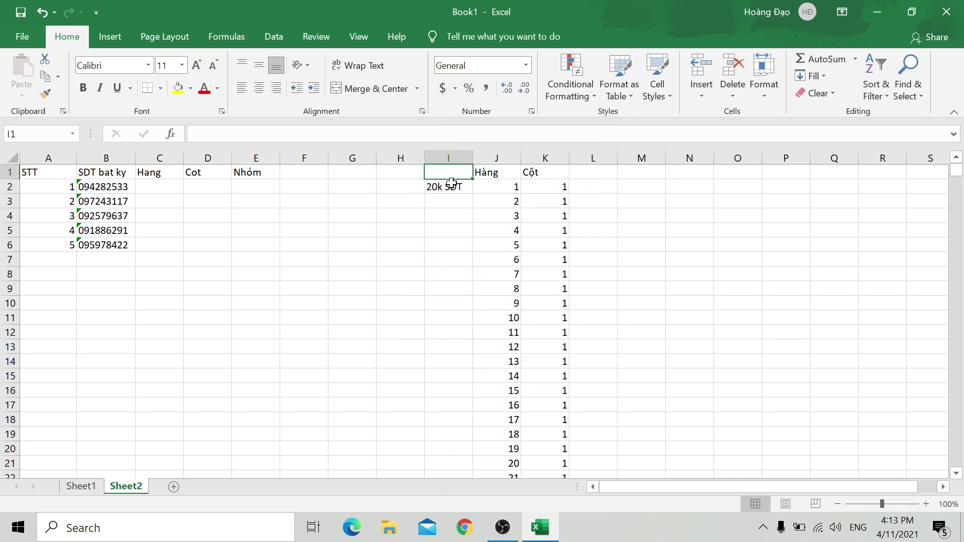
pyautogui.hotkey('ctrl', 'z')
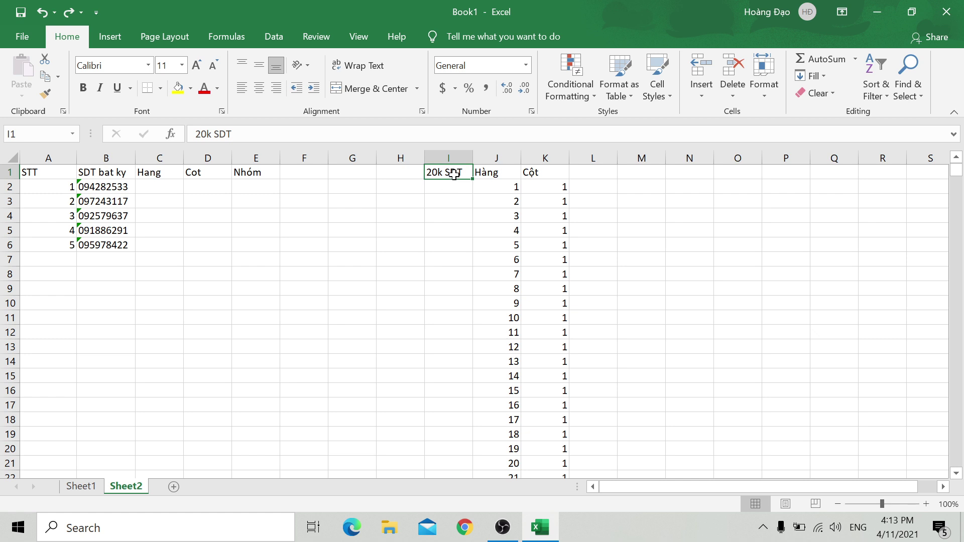
# Step: Replace the STT header in I1 with 1 and fill column I as a series up to 20000
pyautogui.write('SD')
pyautogui.press('BackSpace')
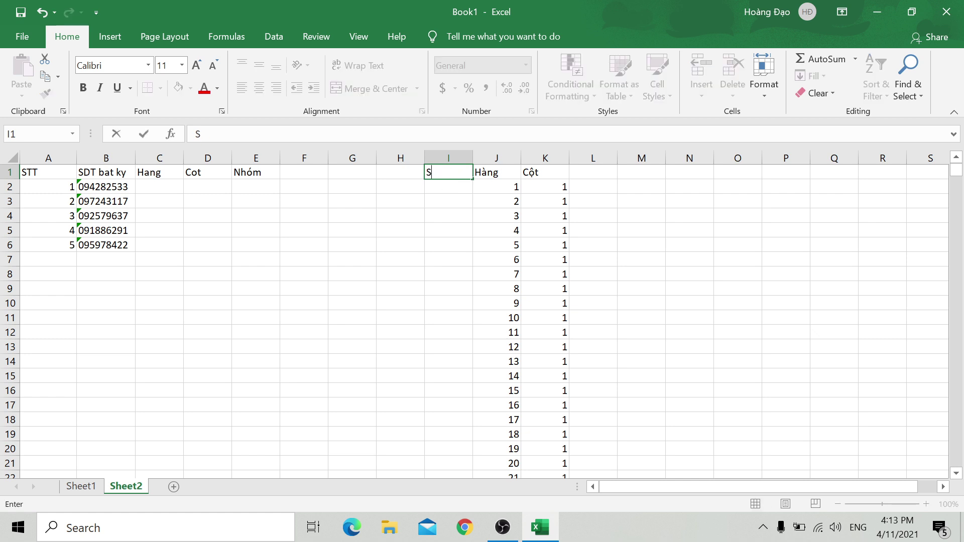
pyautogui.write('TT')
pyautogui.press('Return')
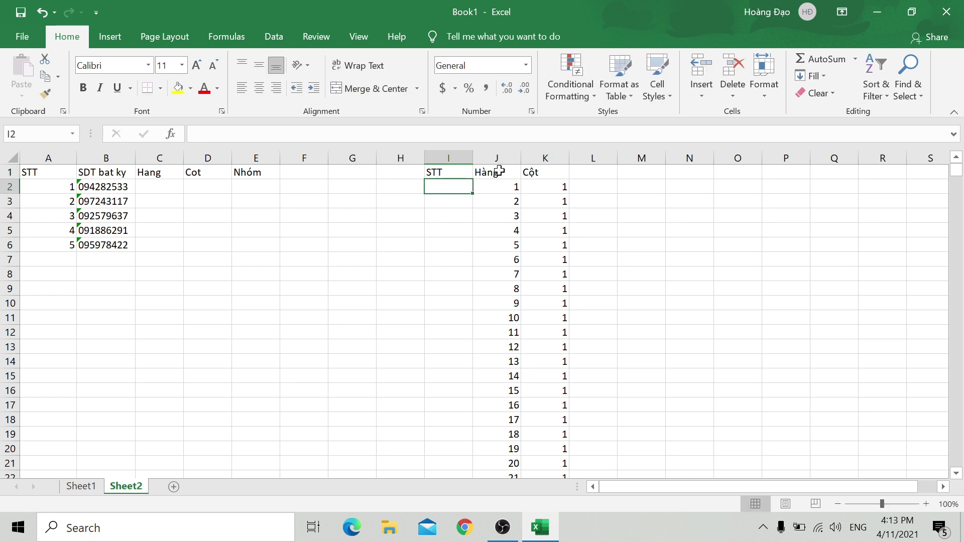
pyautogui.click(445, 175)
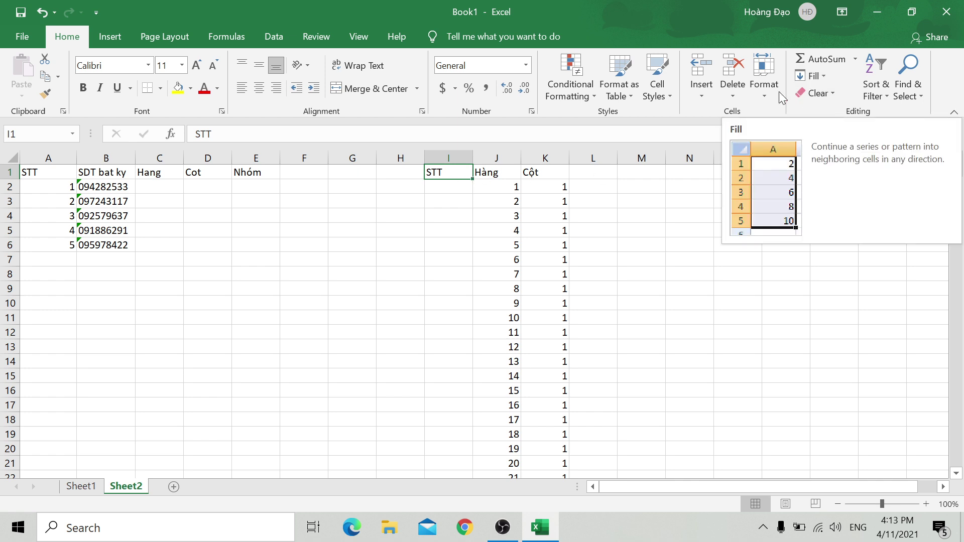
pyautogui.press('Delete')
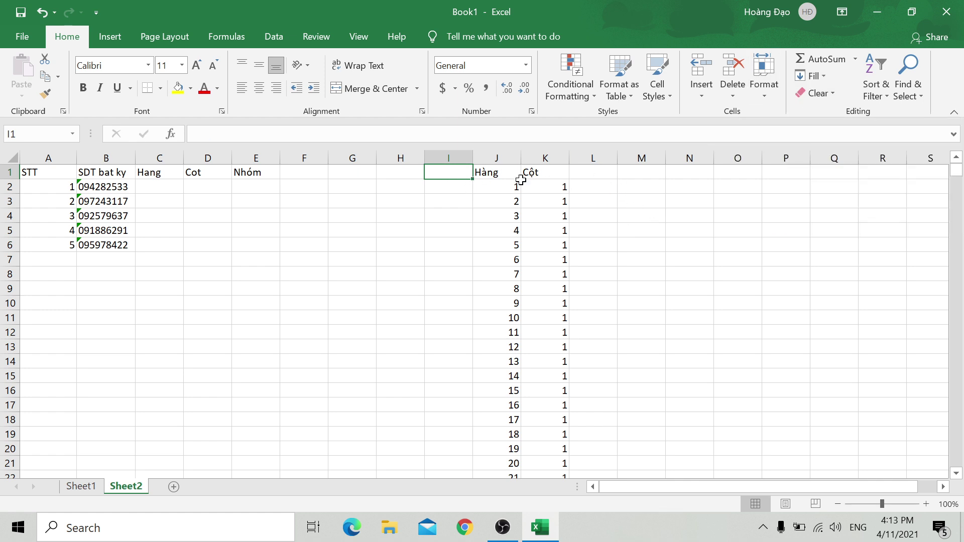
pyautogui.write('1')
pyautogui.click(449, 158)
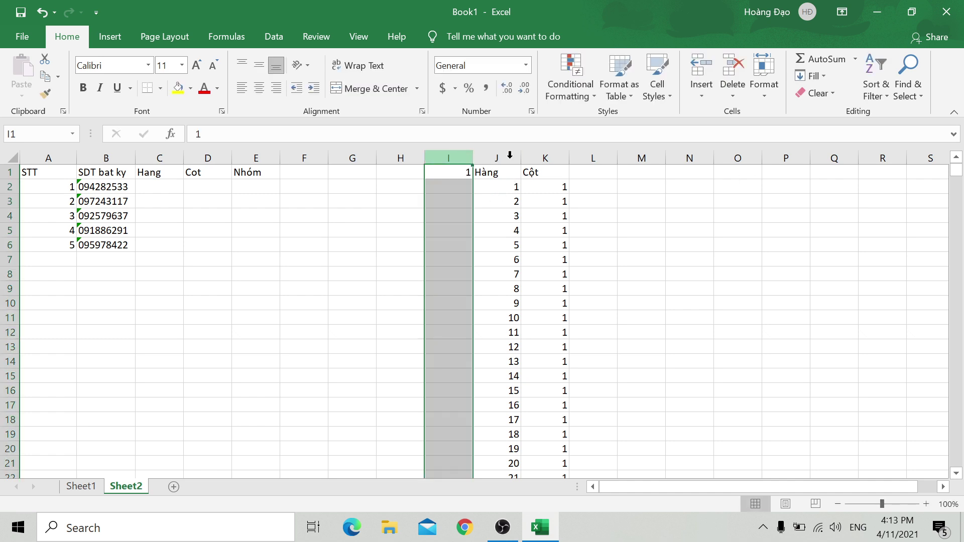
pyautogui.click(810, 76)
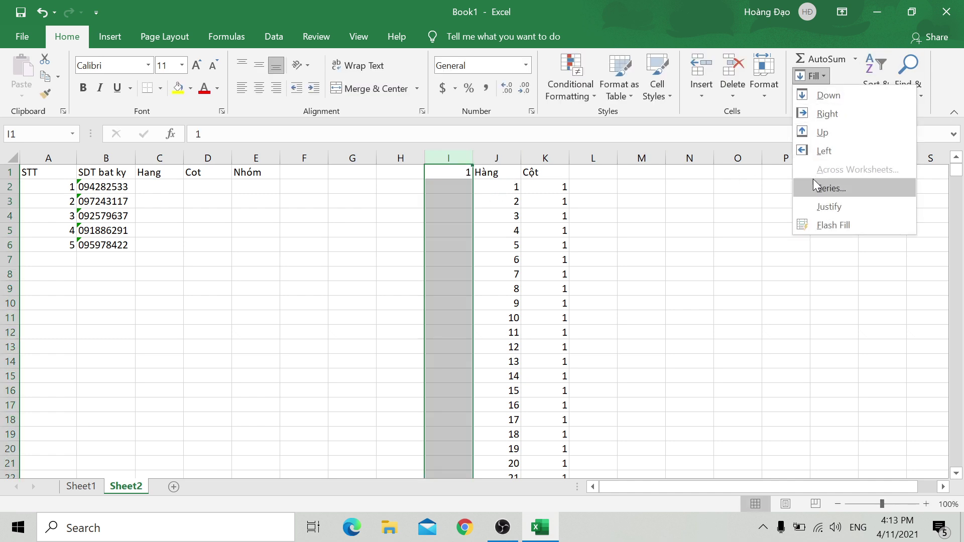
pyautogui.click(829, 188)
pyautogui.write('20000')
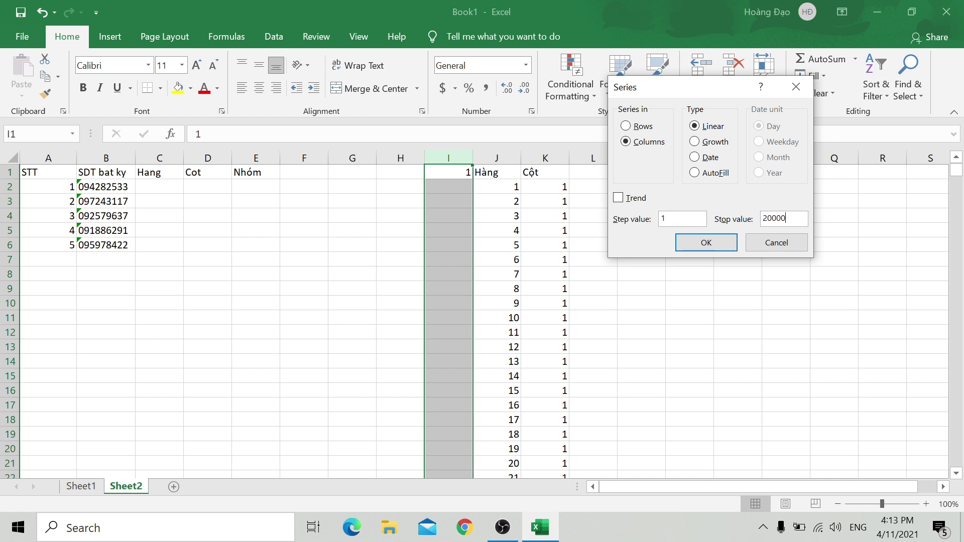
pyautogui.press('Return')
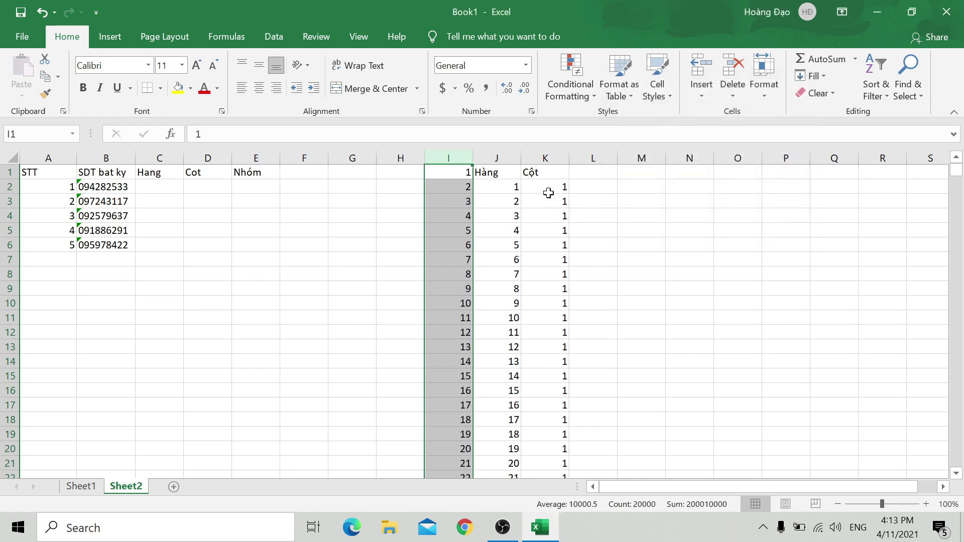
# Step: Insert a cell at I1 to shift the series down one row and add the header STT
pyautogui.rightClick(447, 175)
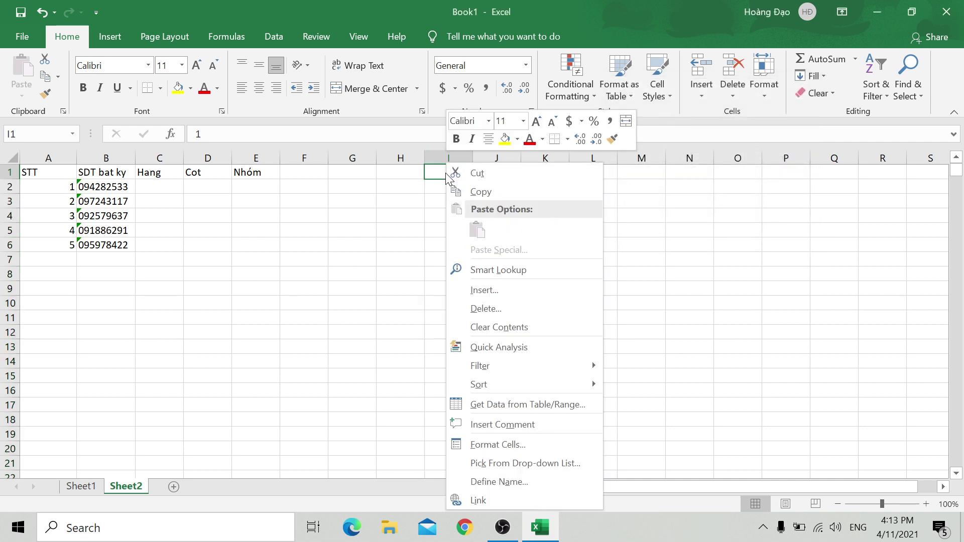
pyautogui.click(502, 292)
pyautogui.click(472, 337)
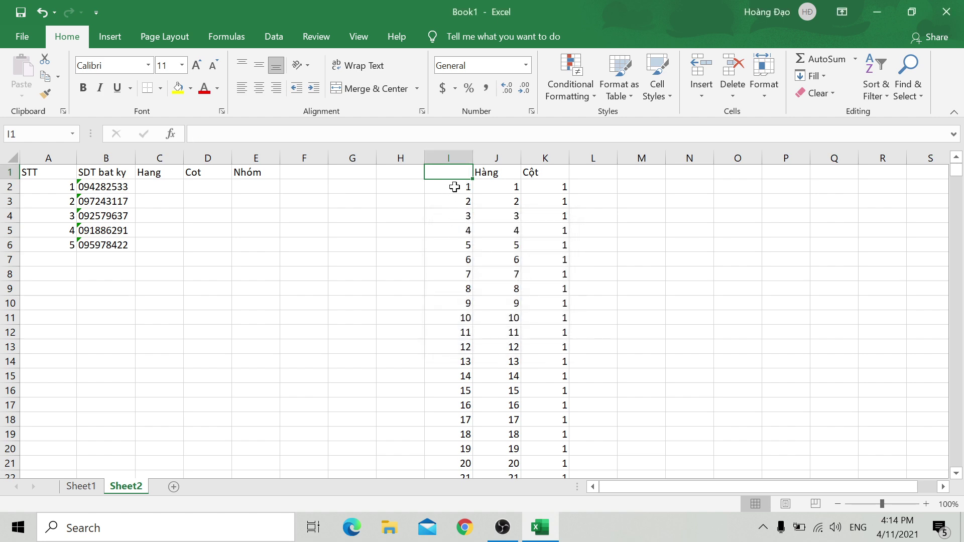
pyautogui.write('STT')
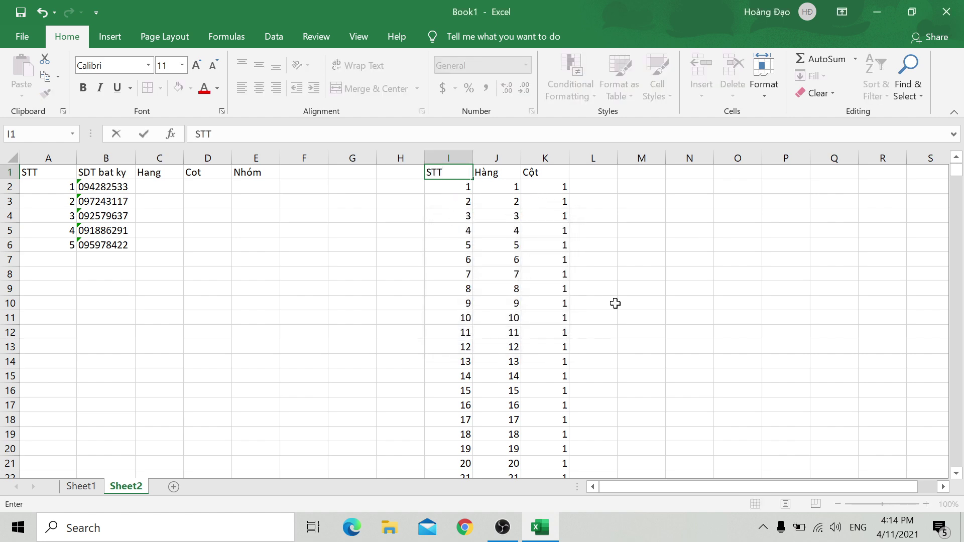
# Step: Check the Hàng values further down and select the formula cell J1002
pyautogui.moveTo(956, 171)
pyautogui.mouseDown()
pyautogui.moveTo(956, 324)
pyautogui.moveTo(953, 231)
pyautogui.mouseUp()
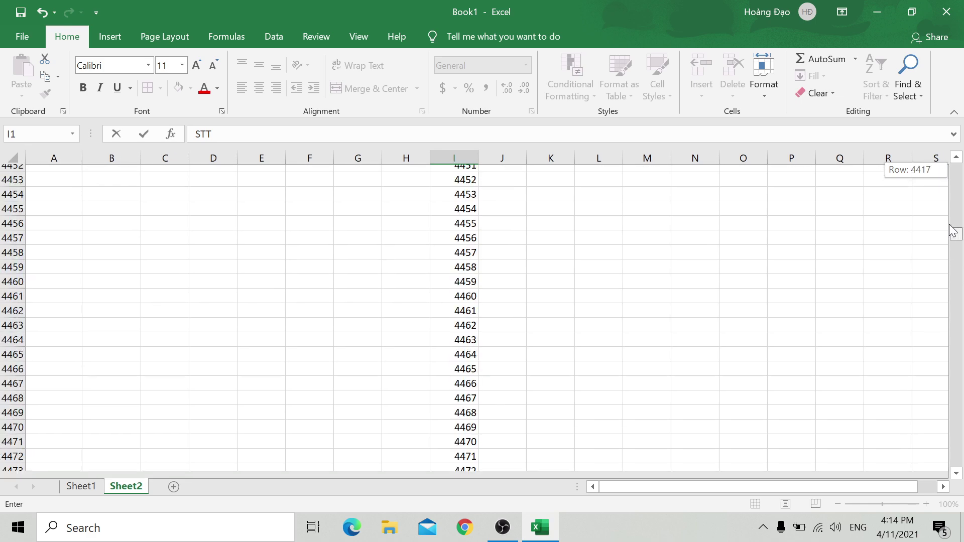
pyautogui.moveTo(953, 231); pyautogui.dragTo(954, 184)
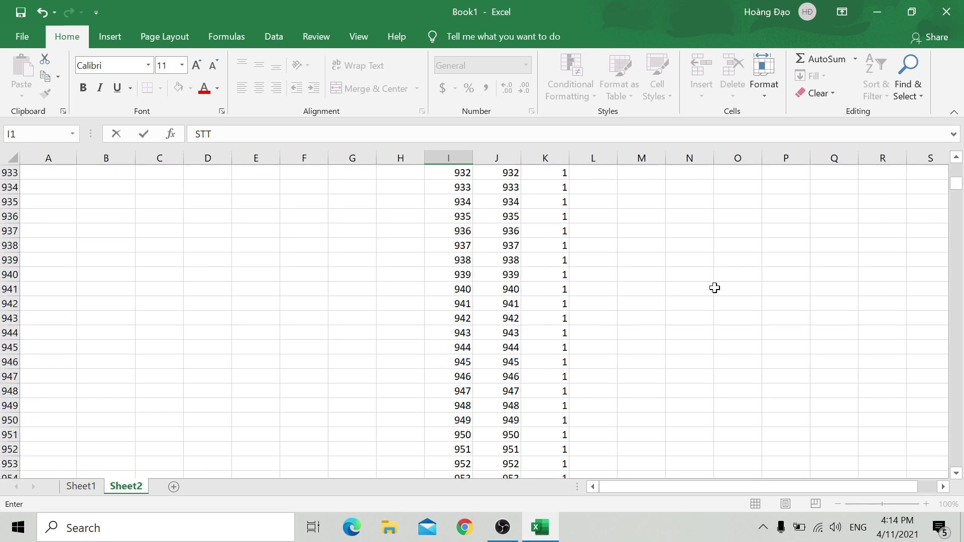
pyautogui.scroll(-5, 564, 390)
pyautogui.scroll(-4, 513, 384)
pyautogui.click(512, 384)
pyautogui.scroll(-2, 577, 398)
pyautogui.scroll(-10, 532, 387)
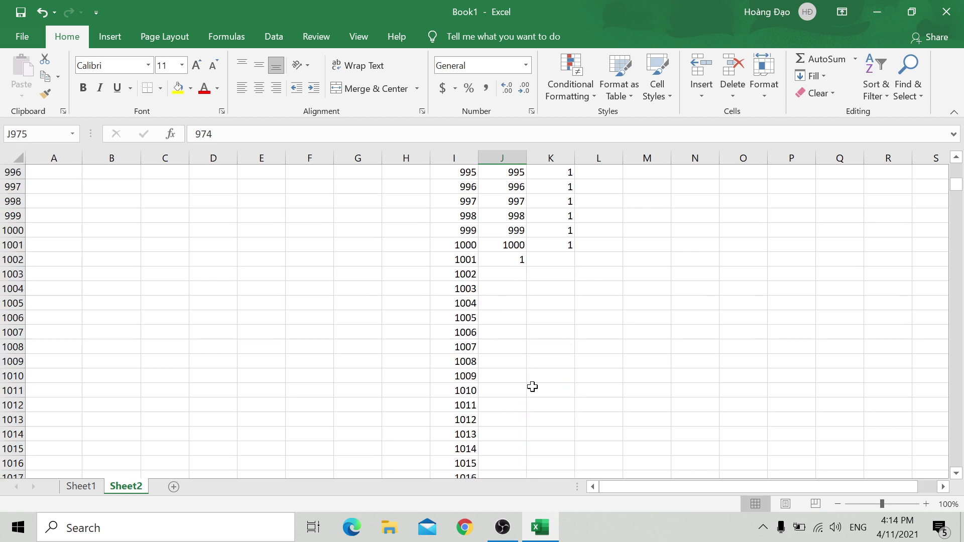
pyautogui.click(513, 260)
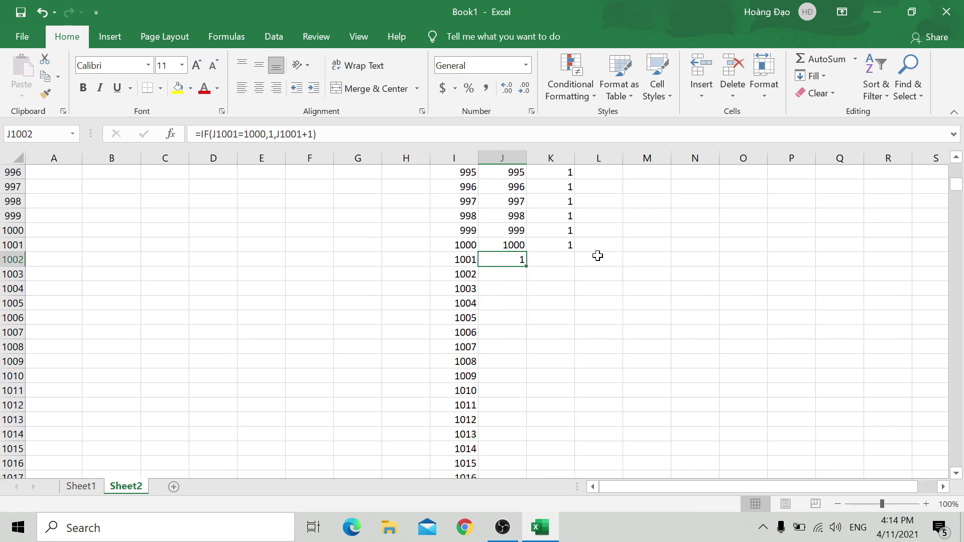
# Step: Fill J1002's restart IF formula down column J to the end of the data
pyautogui.doubleClick(529, 269)
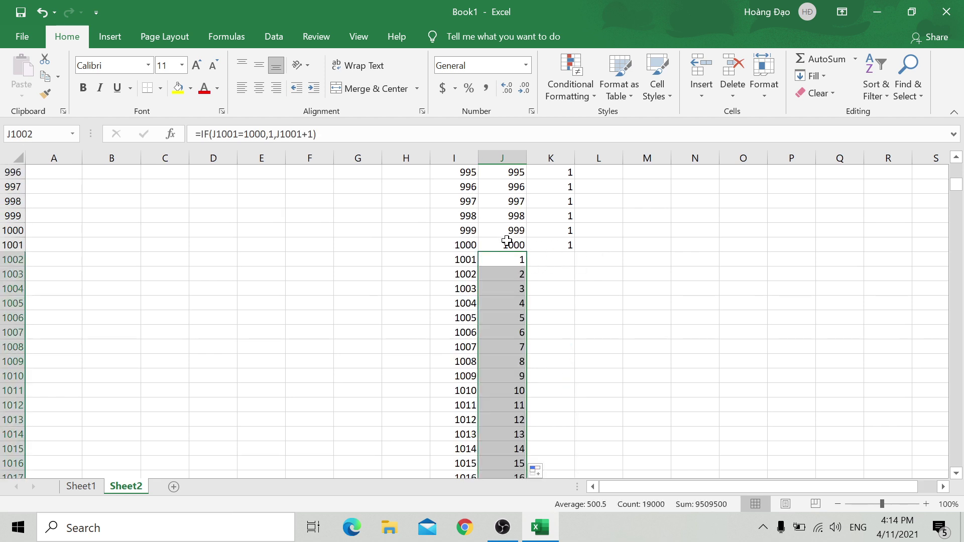
pyautogui.click(453, 273)
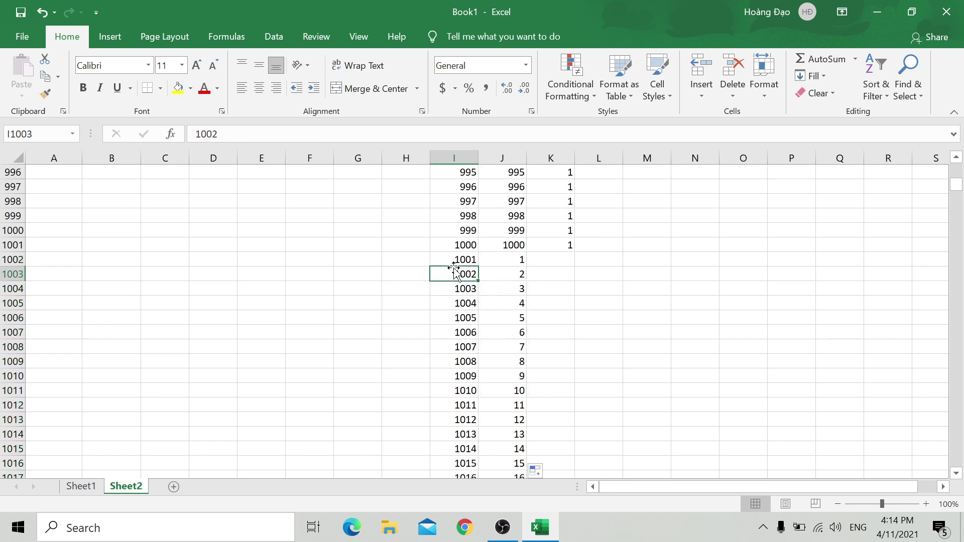
pyautogui.click(513, 259)
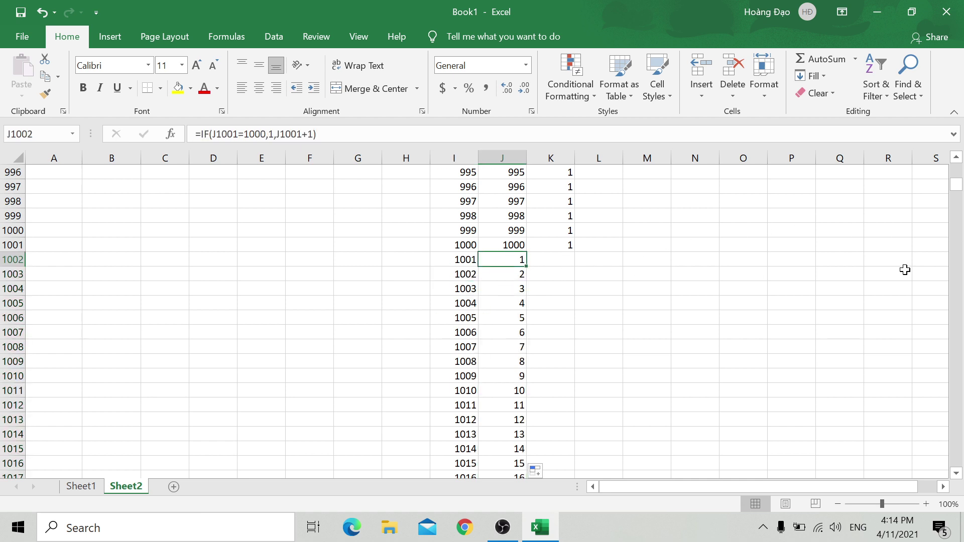
# Step: Scroll down to row 6001 and inspect J6002 to confirm the 1–1000 cycle restarts
pyautogui.moveTo(957, 185)
pyautogui.mouseDown()
pyautogui.moveTo(960, 301)
pyautogui.moveTo(961, 253)
pyautogui.mouseUp()
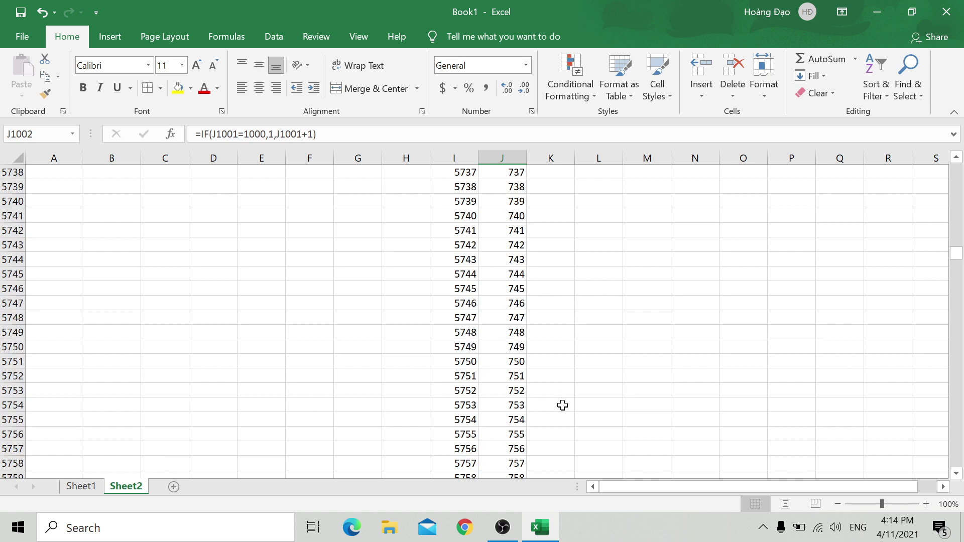
pyautogui.scroll(-7, 563, 405)
pyautogui.scroll(-12, 566, 394)
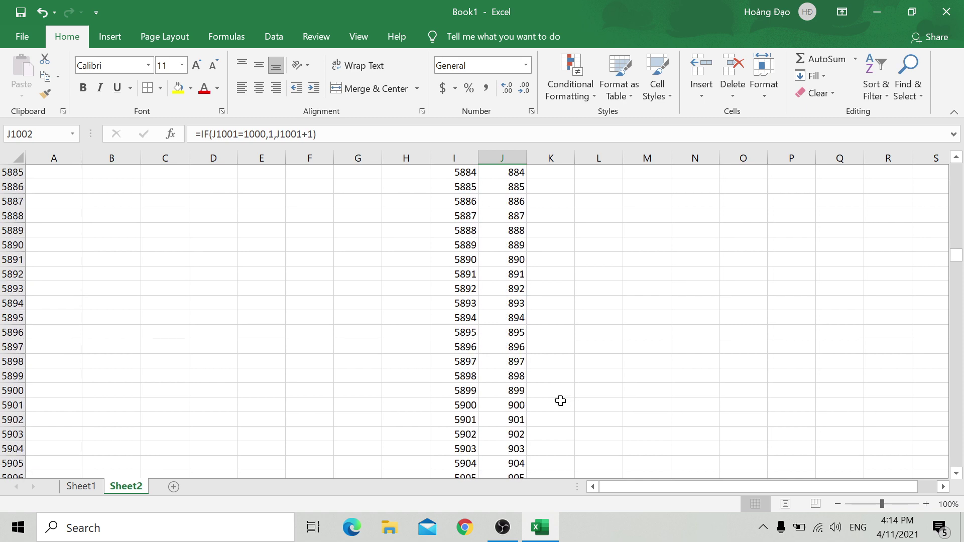
pyautogui.scroll(-3, 554, 406)
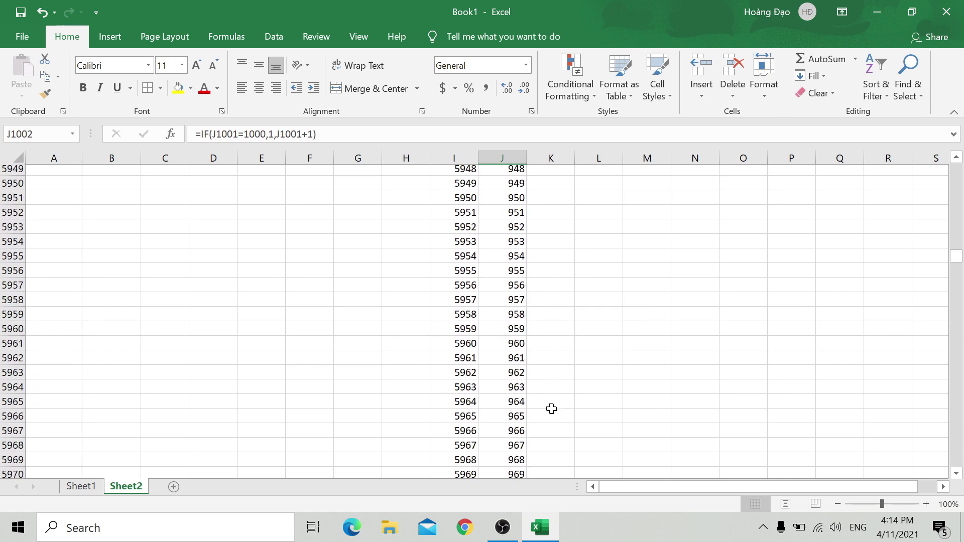
pyautogui.scroll(-4, 552, 409)
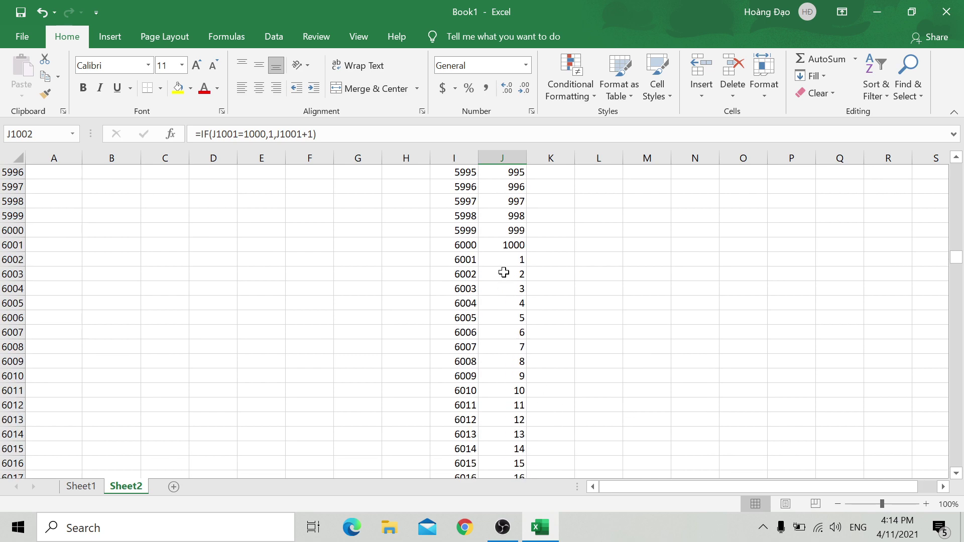
pyautogui.click(501, 260)
pyautogui.moveTo(955, 257)
pyautogui.mouseDown()
pyautogui.moveTo(946, 184)
pyautogui.moveTo(951, 195)
pyautogui.mouseUp()
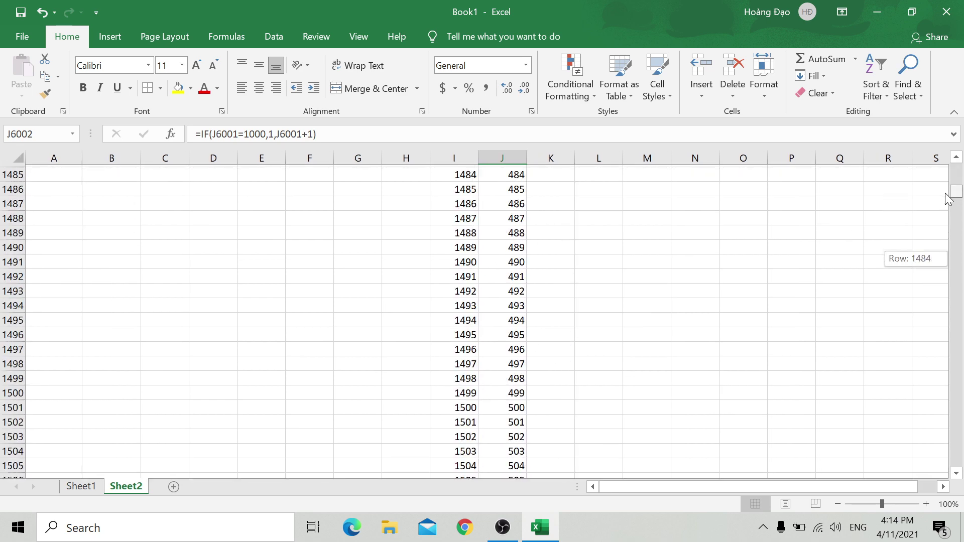
pyautogui.moveTo(951, 195); pyautogui.dragTo(953, 187)
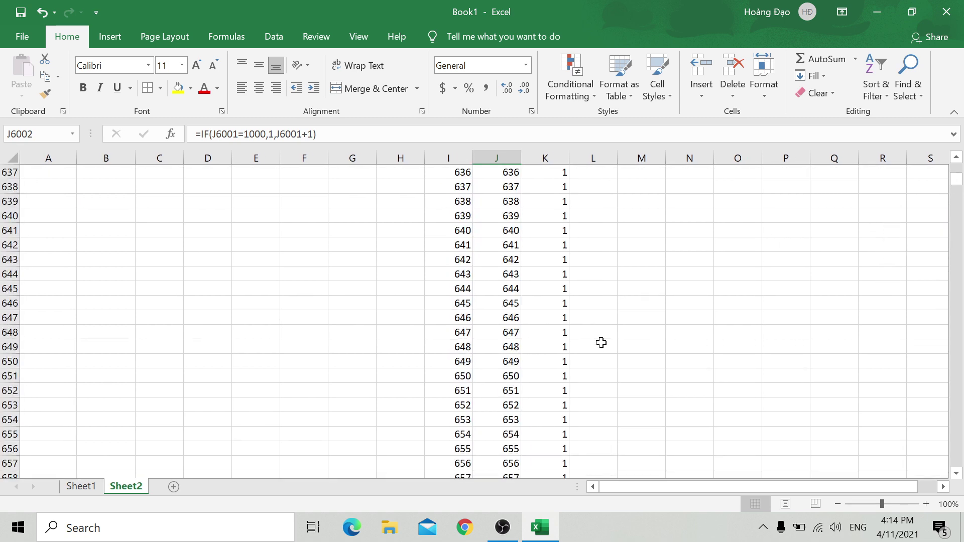
pyautogui.scroll(-11, 601, 341)
pyautogui.scroll(-12, 601, 341)
pyautogui.scroll(-10, 602, 344)
pyautogui.scroll(-12, 604, 344)
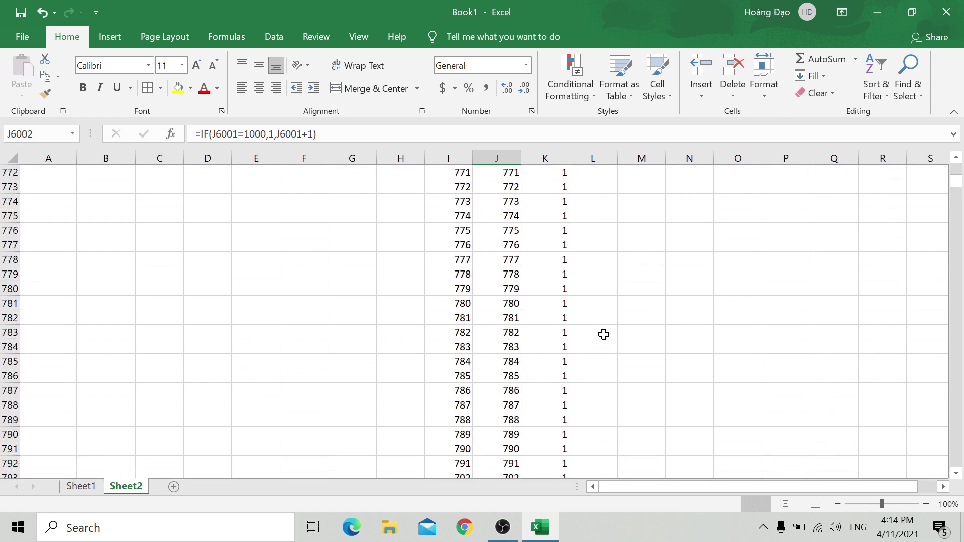
pyautogui.scroll(-11, 603, 333)
pyautogui.scroll(-11, 598, 347)
pyautogui.scroll(-10, 592, 357)
pyautogui.scroll(-16, 592, 340)
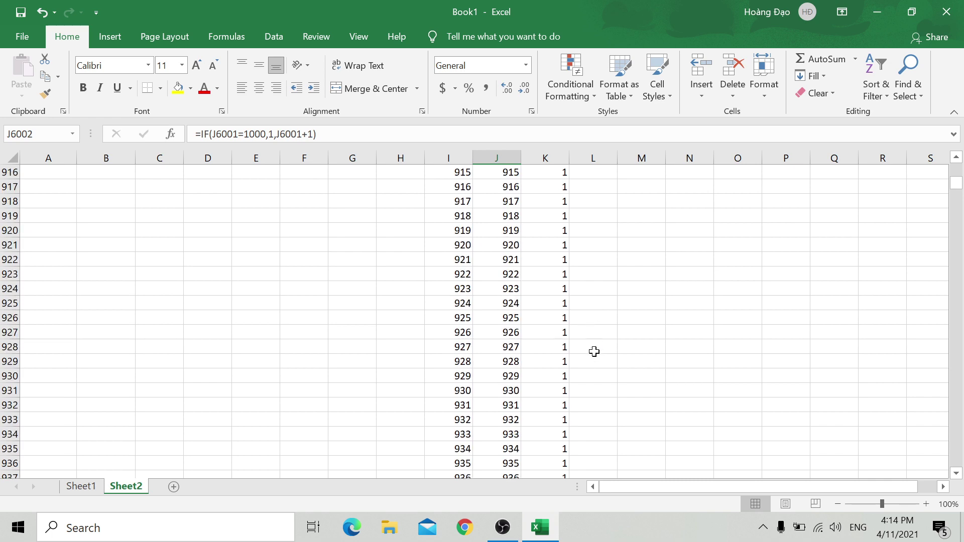
pyautogui.scroll(-9, 595, 351)
pyautogui.scroll(-15, 588, 364)
pyautogui.scroll(-2, 583, 368)
pyautogui.scroll(1, 577, 347)
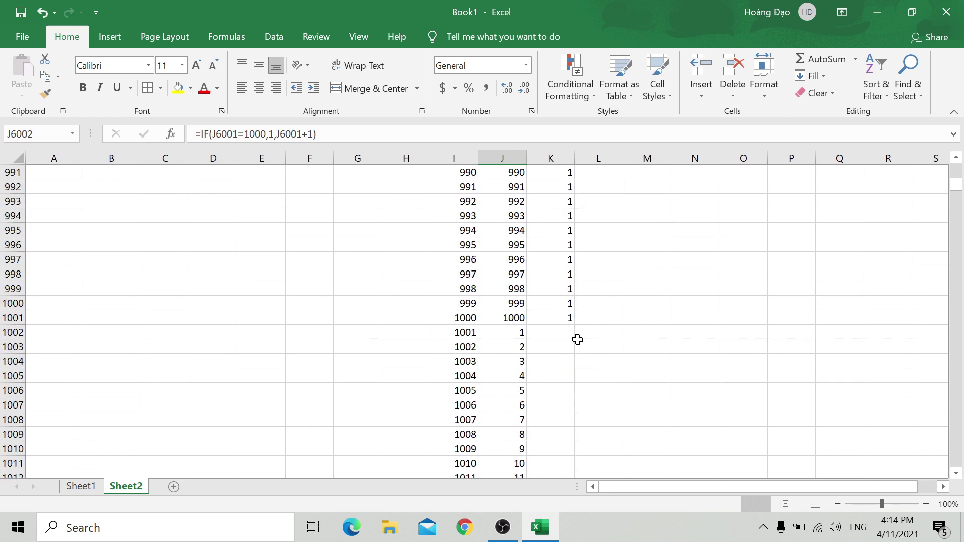
pyautogui.click(560, 333)
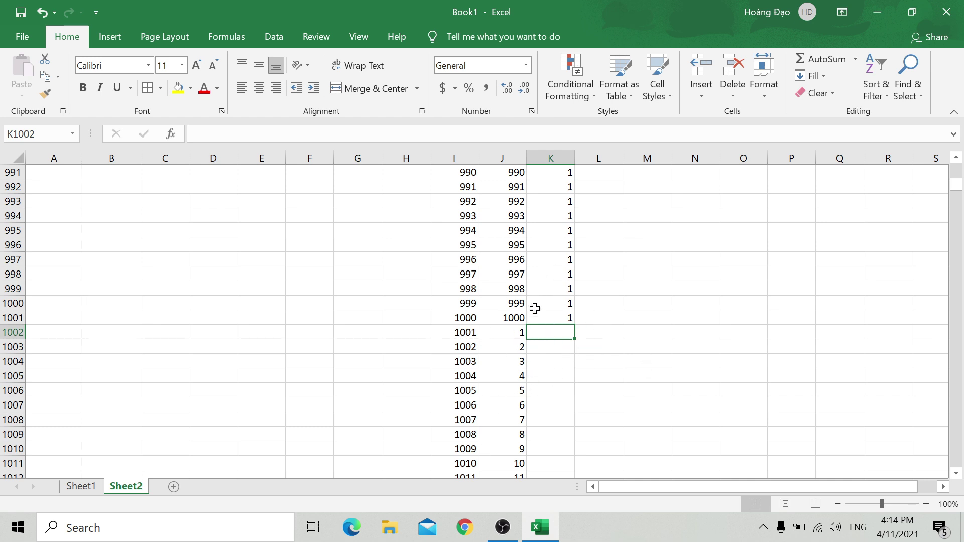
# Step: Enter the group number 2 in cell K1002
pyautogui.write('2')
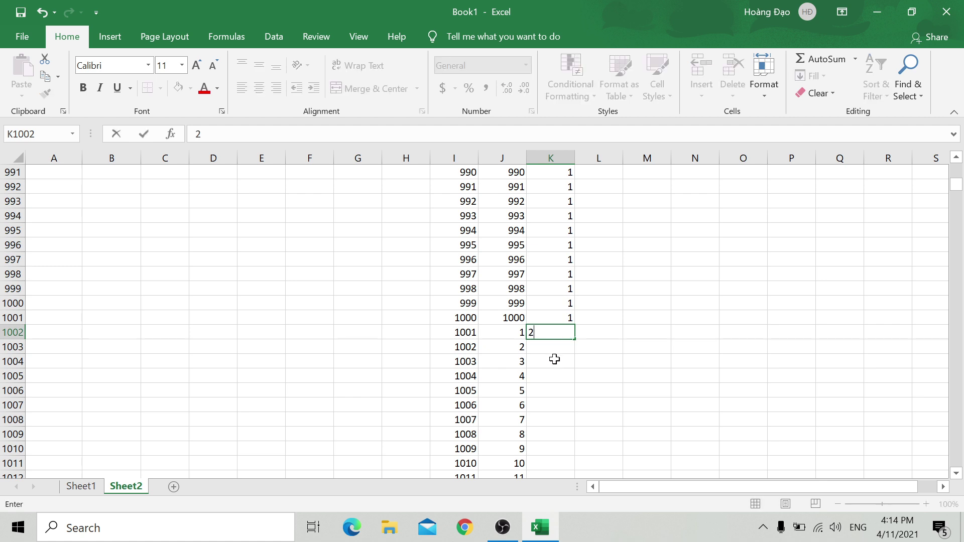
pyautogui.click(561, 356)
pyautogui.click(562, 335)
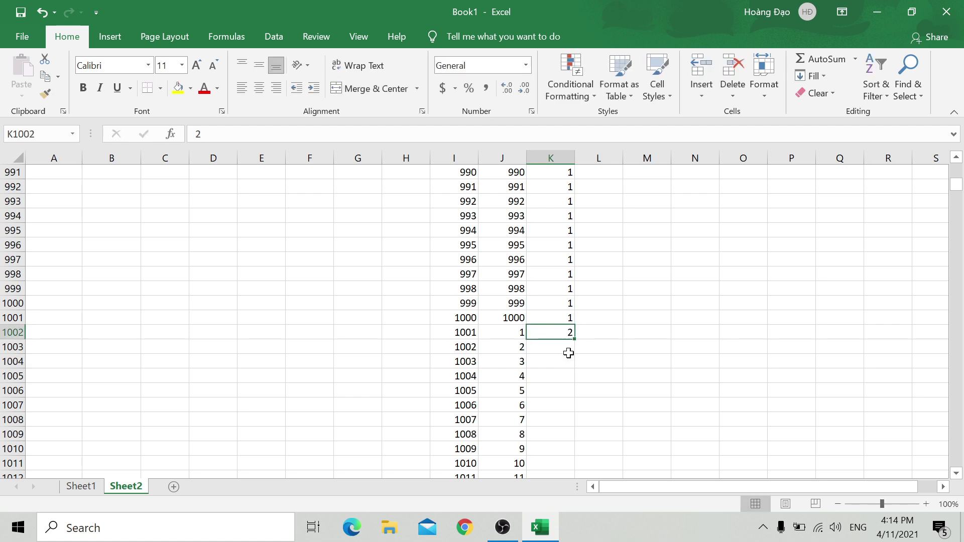
# Step: Compare the IF formulas in J1001–J1005 with the values in K1001–K1005
pyautogui.click(515, 342)
pyautogui.click(519, 332)
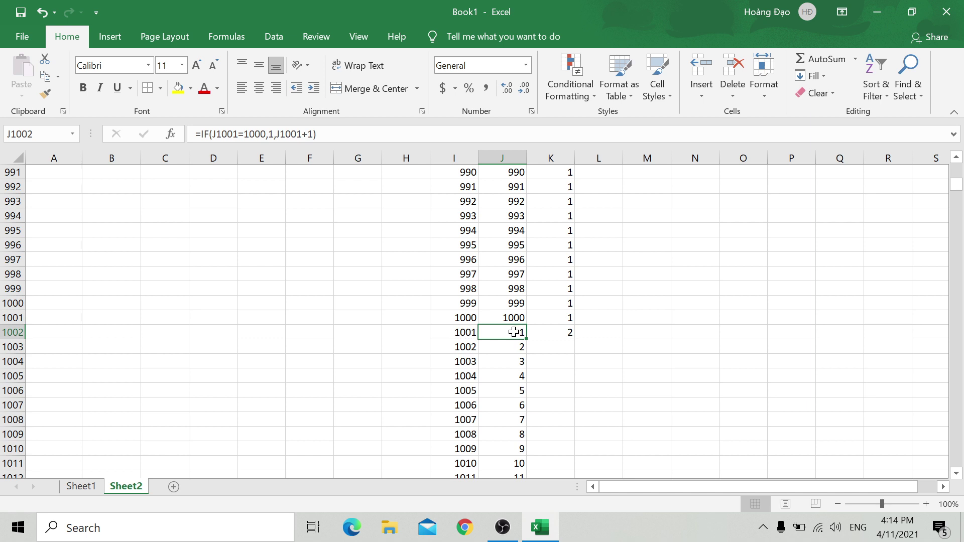
pyautogui.click(564, 332)
pyautogui.click(511, 332)
pyautogui.click(568, 333)
pyautogui.click(517, 348)
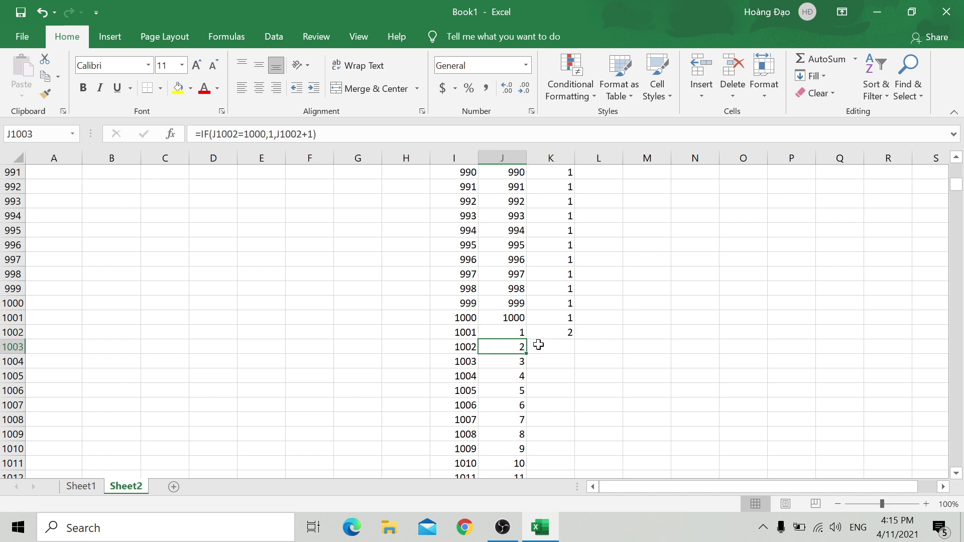
pyautogui.click(536, 347)
pyautogui.click(506, 360)
pyautogui.click(561, 360)
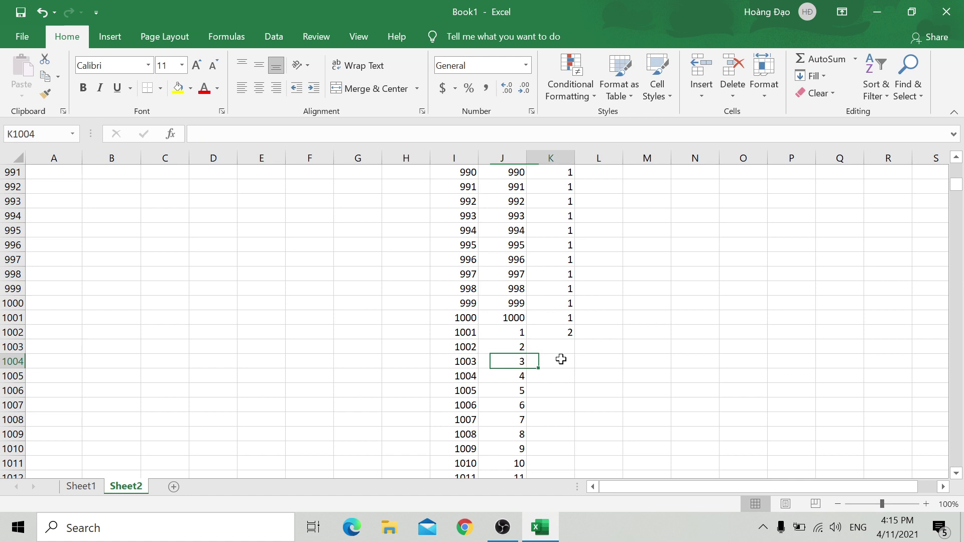
pyautogui.click(519, 333)
pyautogui.click(530, 336)
pyautogui.click(547, 346)
pyautogui.click(505, 362)
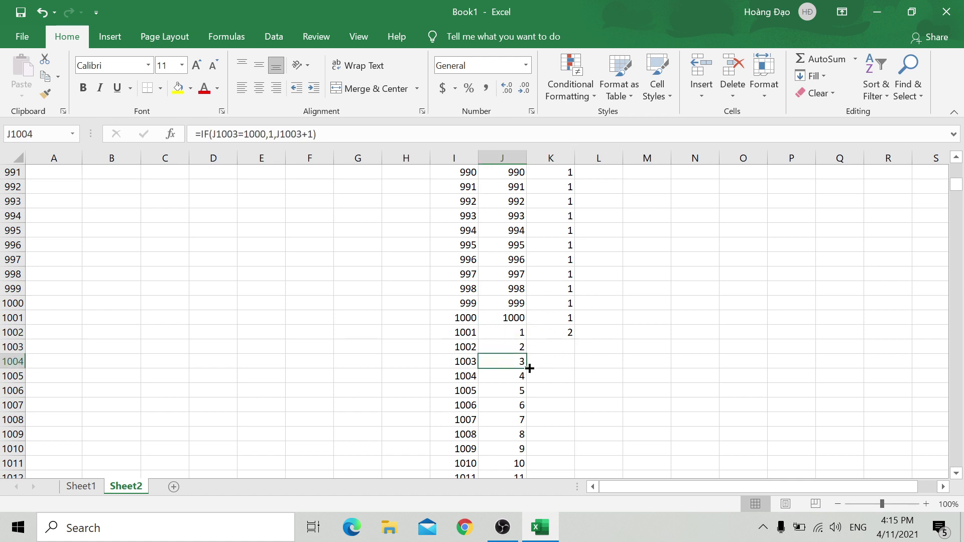
pyautogui.click(544, 362)
pyautogui.click(505, 318)
pyautogui.click(559, 318)
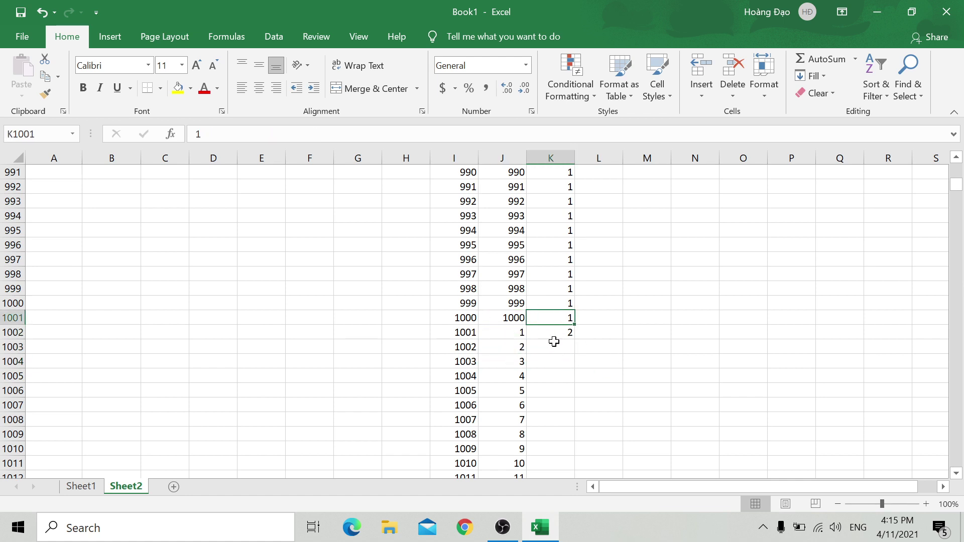
pyautogui.click(516, 375)
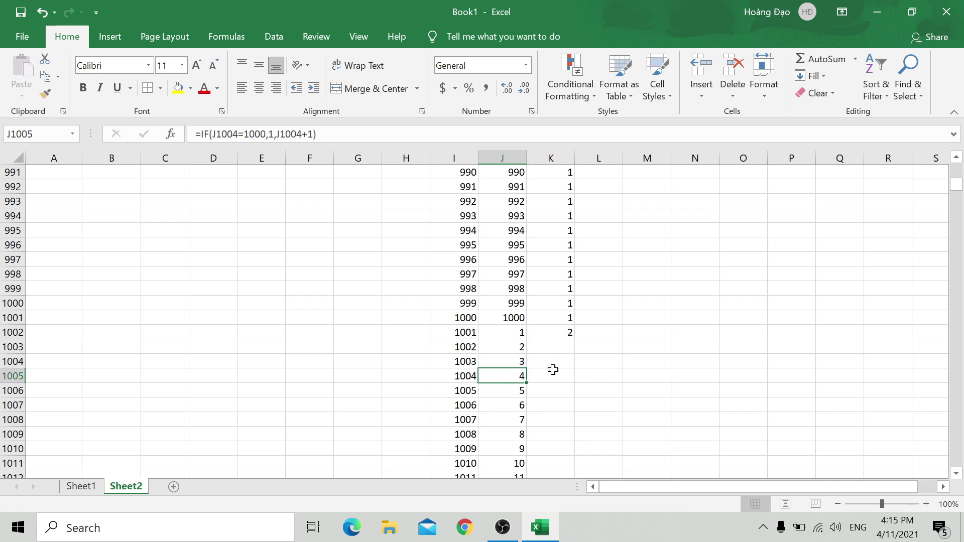
pyautogui.click(552, 374)
pyautogui.click(517, 347)
pyautogui.click(553, 332)
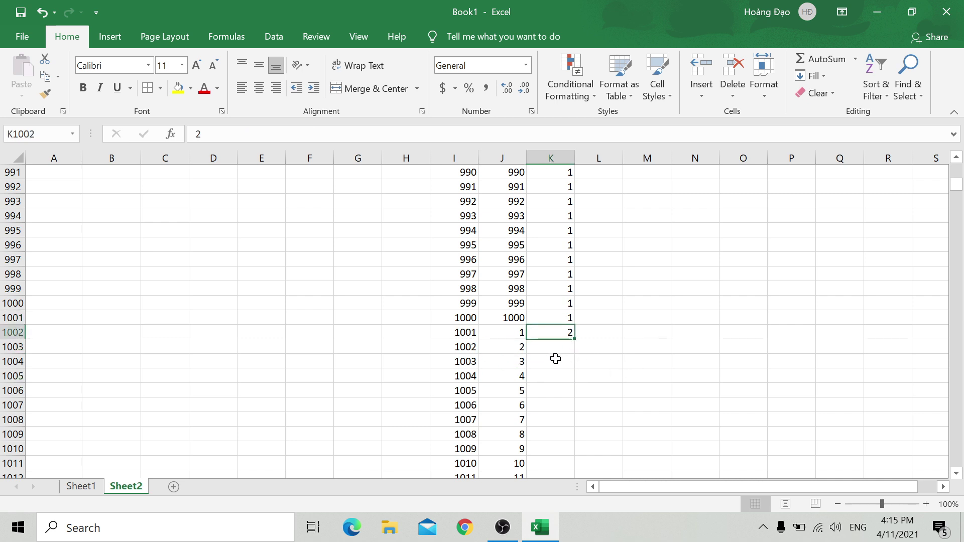
pyautogui.click(552, 353)
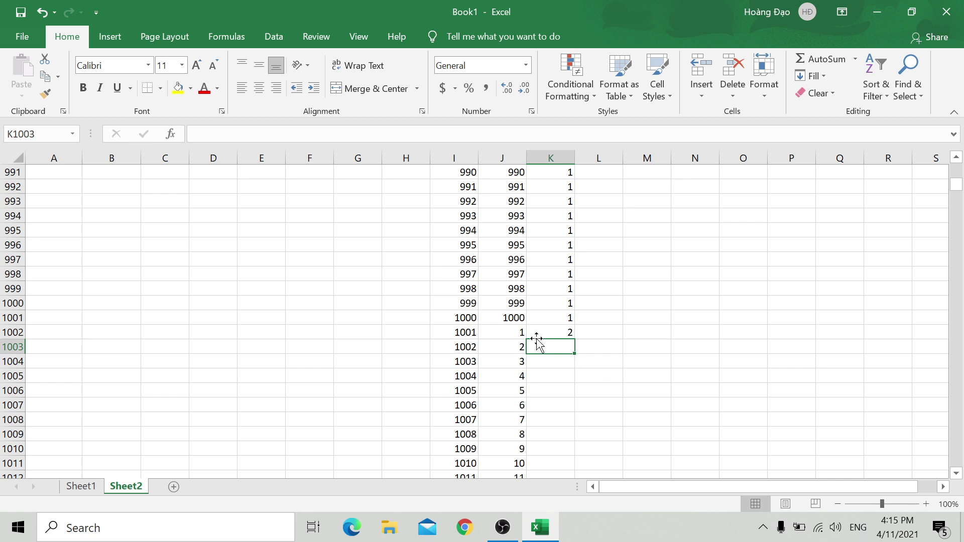
pyautogui.click(559, 336)
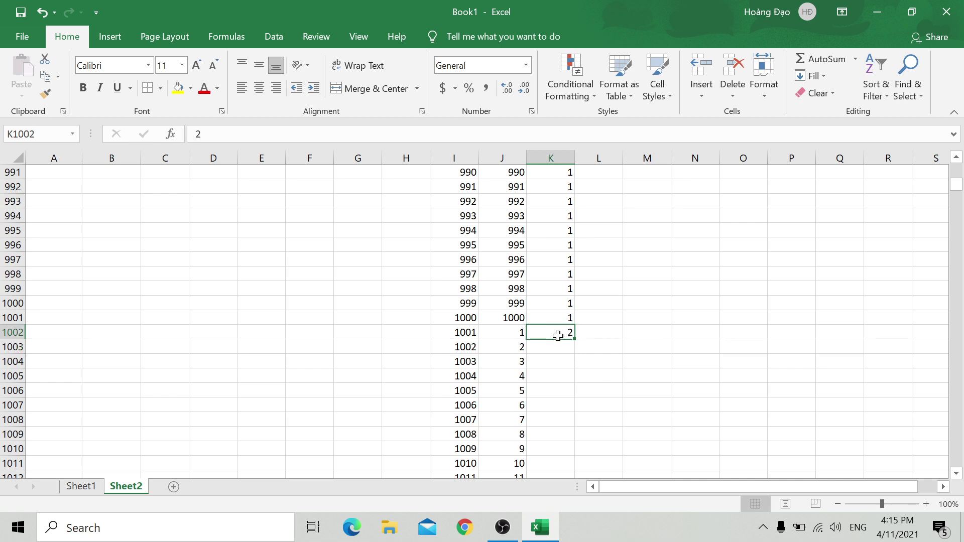
pyautogui.press('Down')
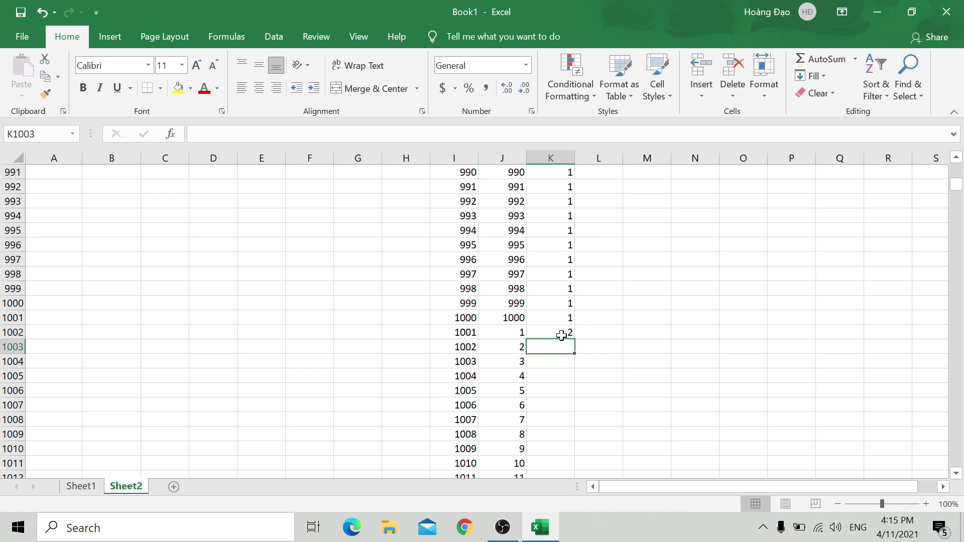
pyautogui.click(562, 336)
# Step: Clear K1002 and begin an =IF( formula in its place
pyautogui.write('=')
pyautogui.press('BackSpace')
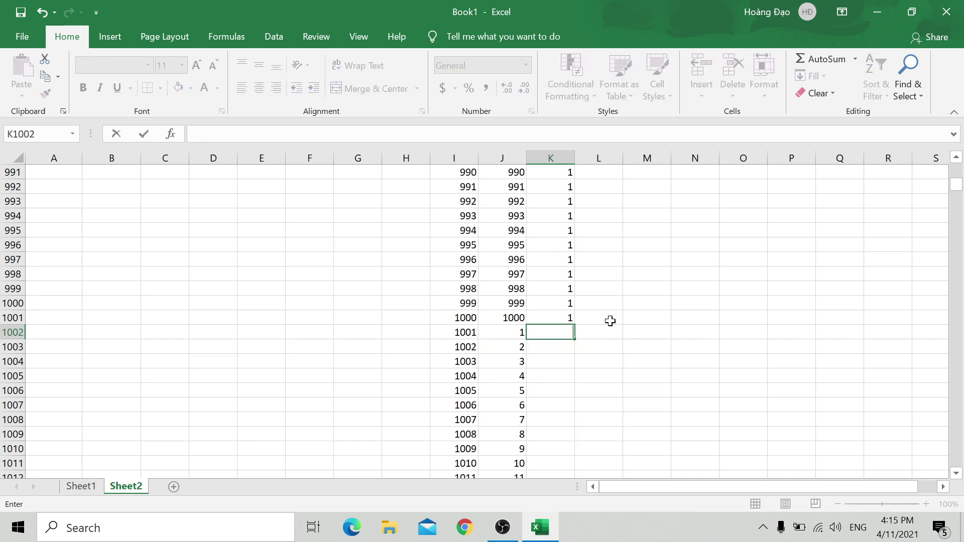
pyautogui.write('=IF')
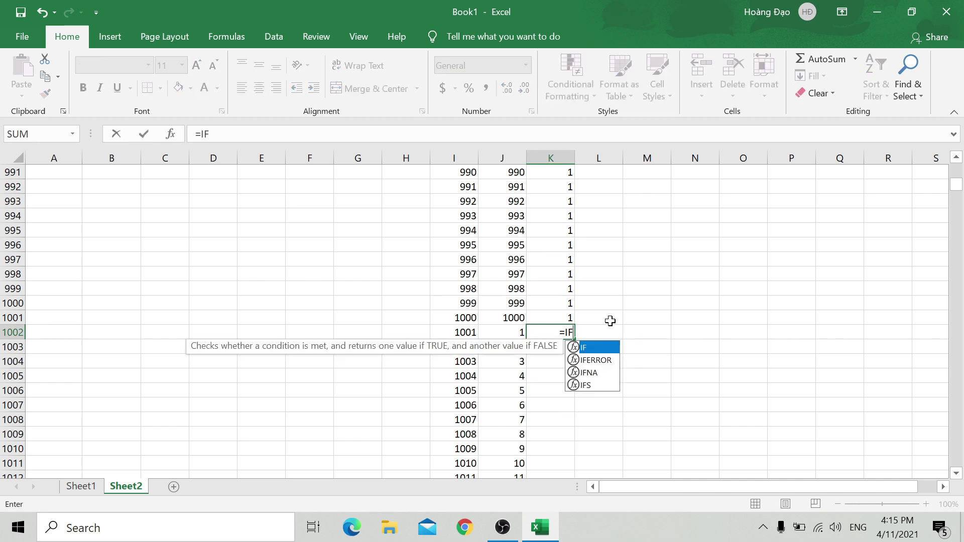
pyautogui.write('(')
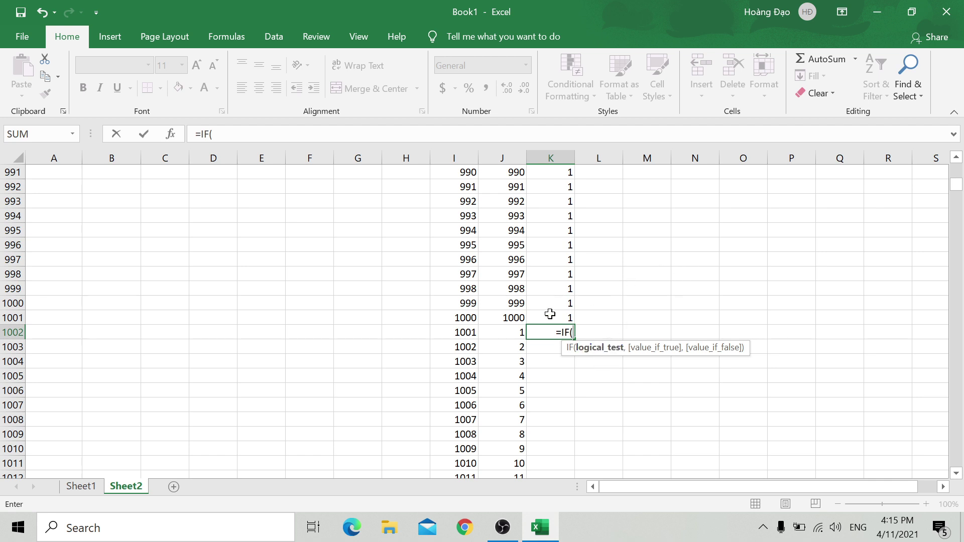
# Step: Enter =IF(J1001=1000,K1001+1,K1001) in K1002 so the count steps up every 1000 rows
pyautogui.click(510, 319)
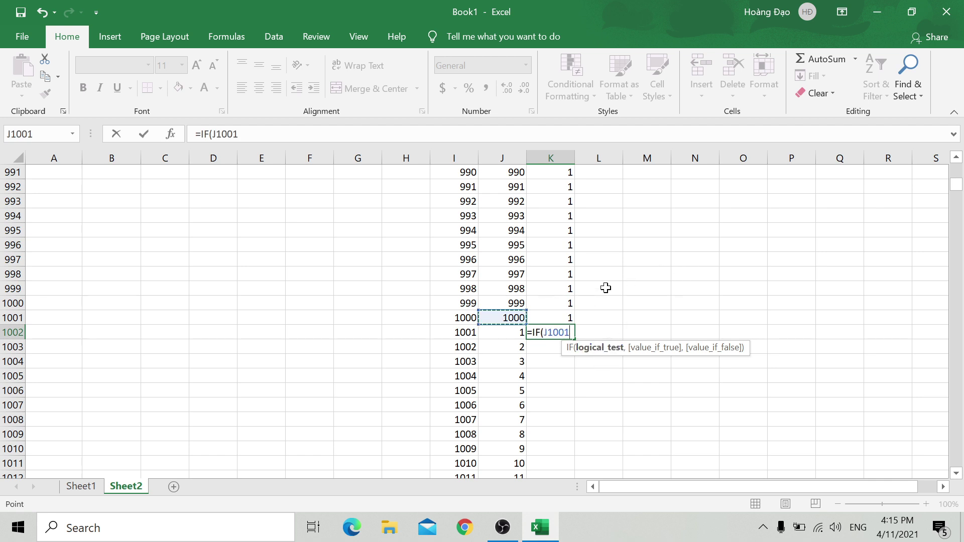
pyautogui.write('=1000')
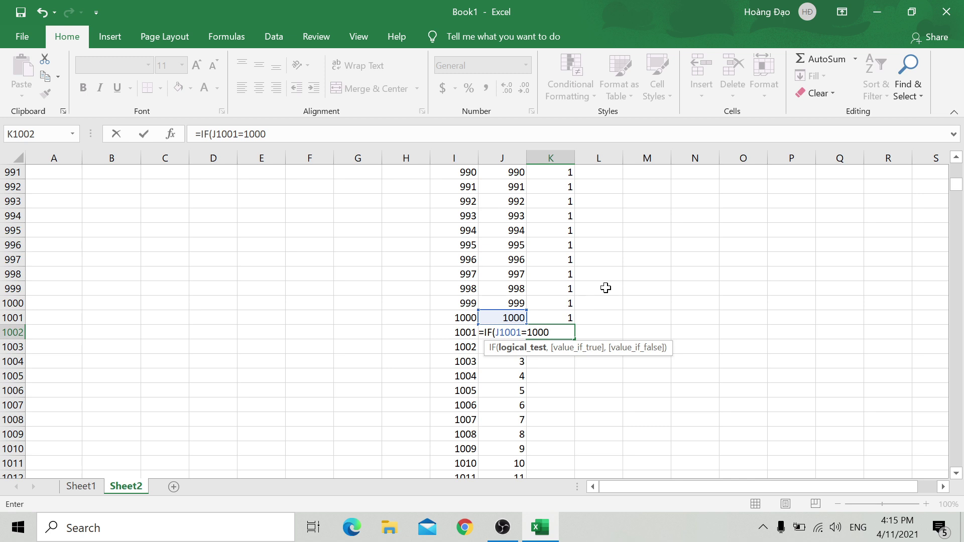
pyautogui.write(',')
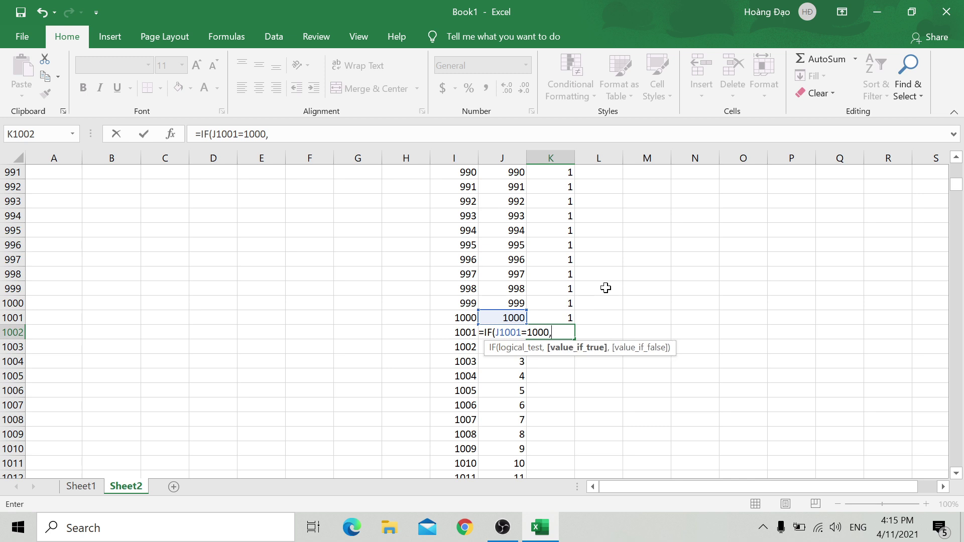
pyautogui.press('Right')
pyautogui.press('Left')
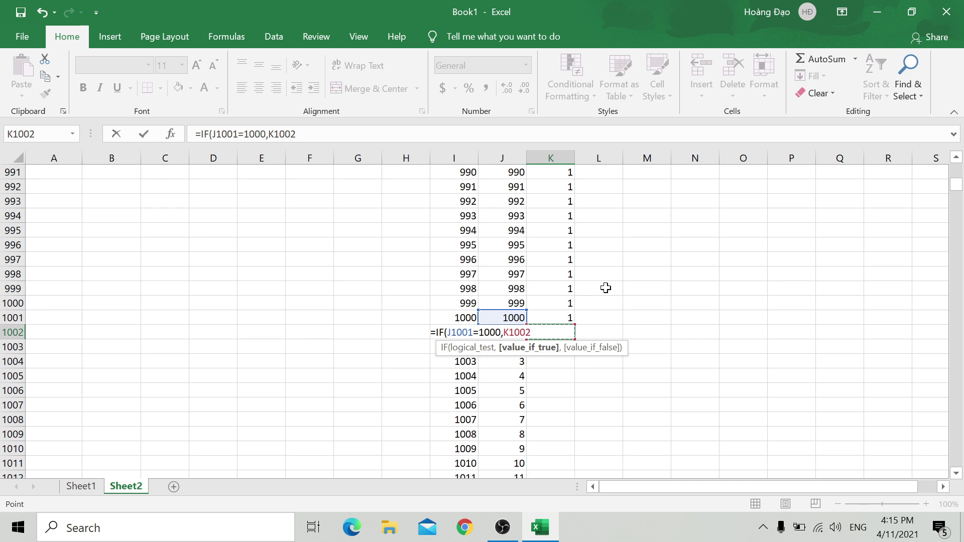
pyautogui.press('Up')
pyautogui.press('Down')
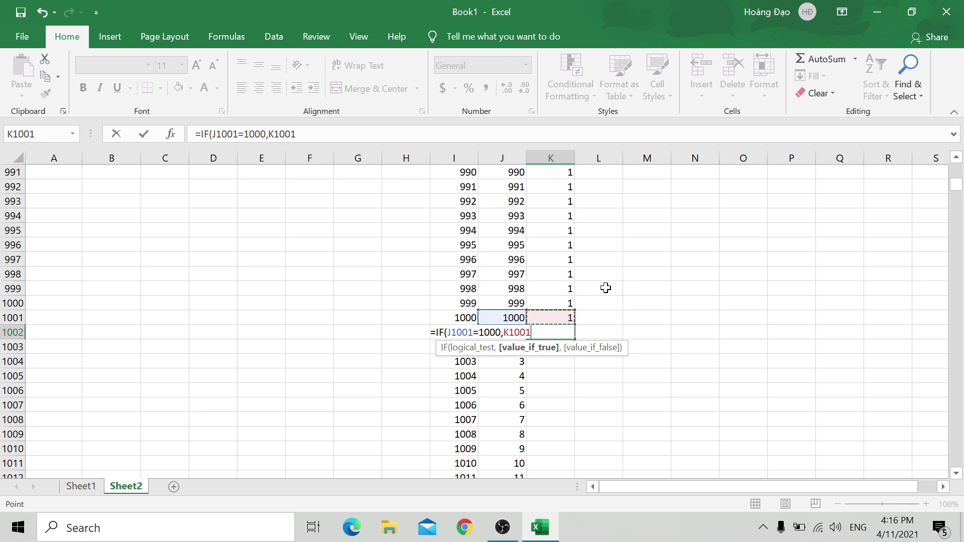
pyautogui.write('+1')
pyautogui.write(',')
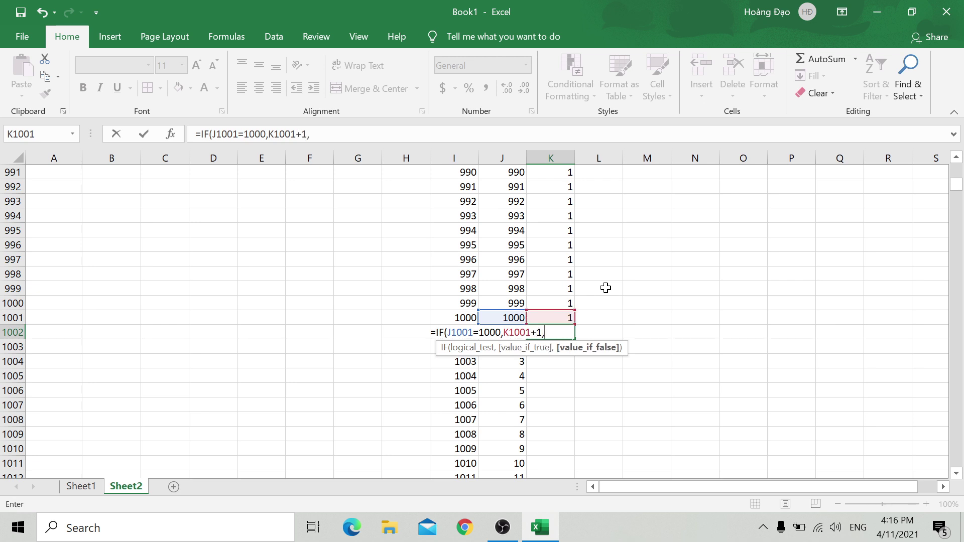
pyautogui.press('Down')
pyautogui.press('Up')
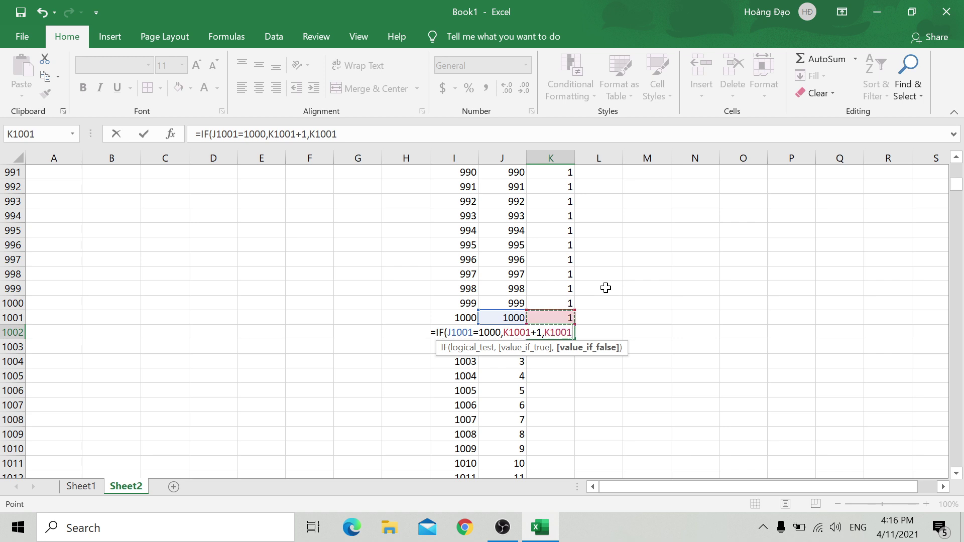
pyautogui.write(')')
pyautogui.press('Return')
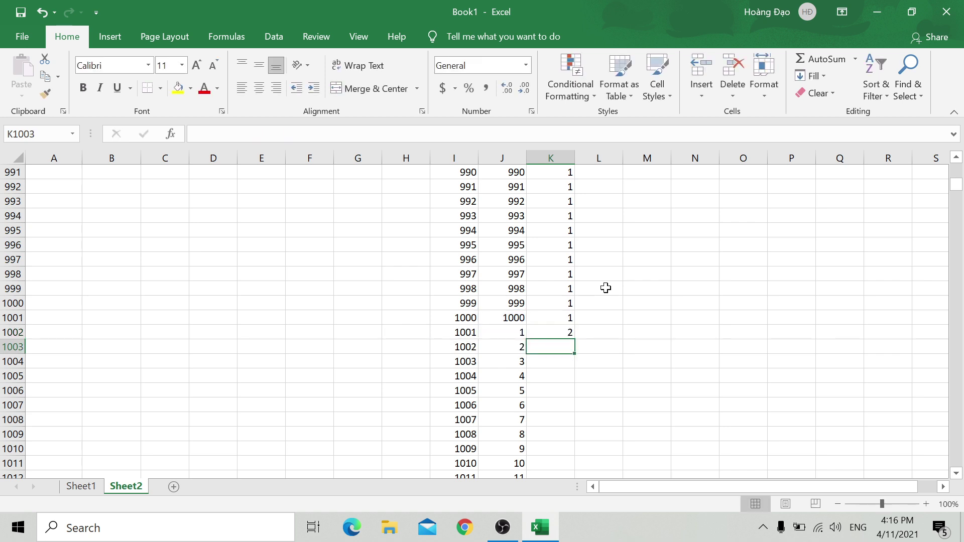
# Step: Fill the K1002 counter formula down the whole of column K
pyautogui.click(566, 330)
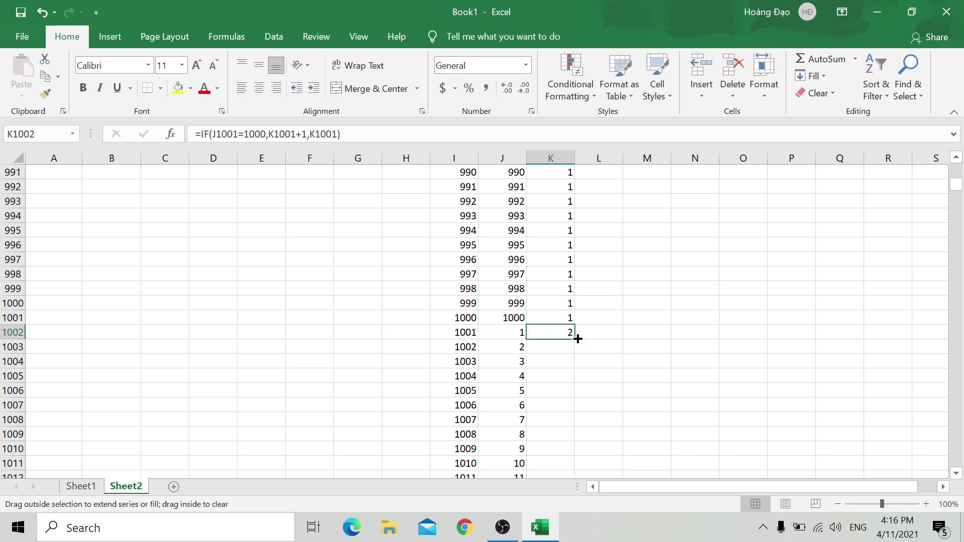
pyautogui.doubleClick(577, 339)
pyautogui.moveTo(958, 186); pyautogui.dragTo(959, 206)
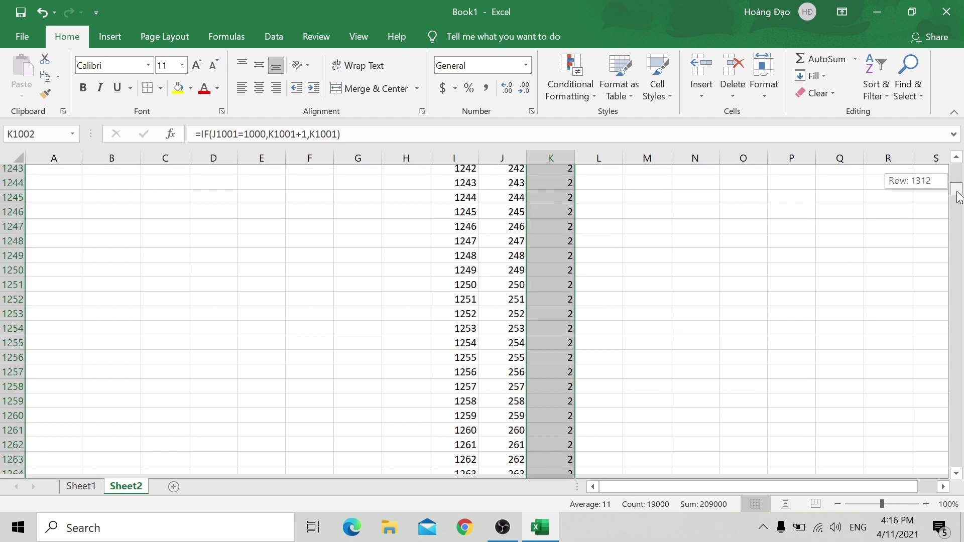
# Step: Check row 2002, where J restarts at 1 and K2002 turns 3
pyautogui.scroll(7, 592, 251)
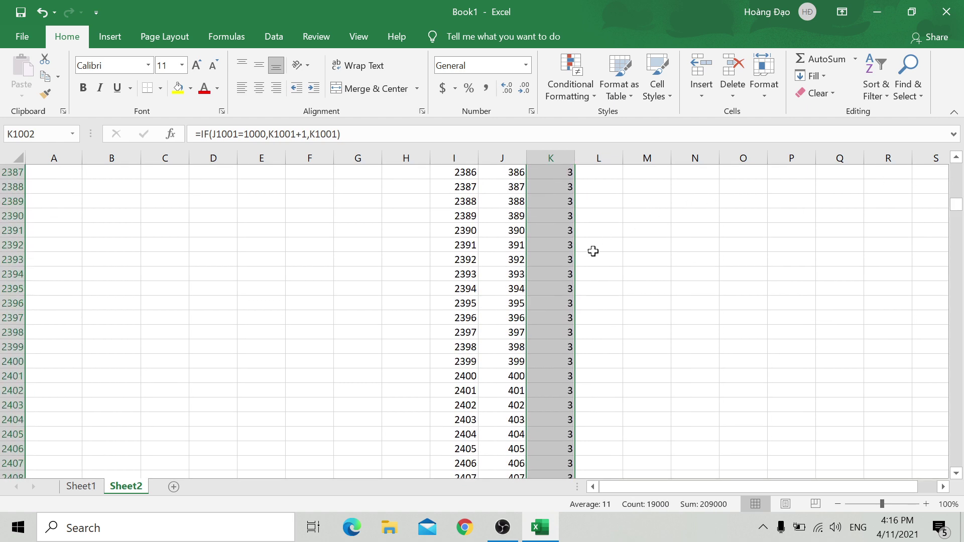
pyautogui.scroll(10, 555, 280)
pyautogui.scroll(6, 555, 282)
pyautogui.scroll(10, 555, 284)
pyautogui.scroll(12, 556, 284)
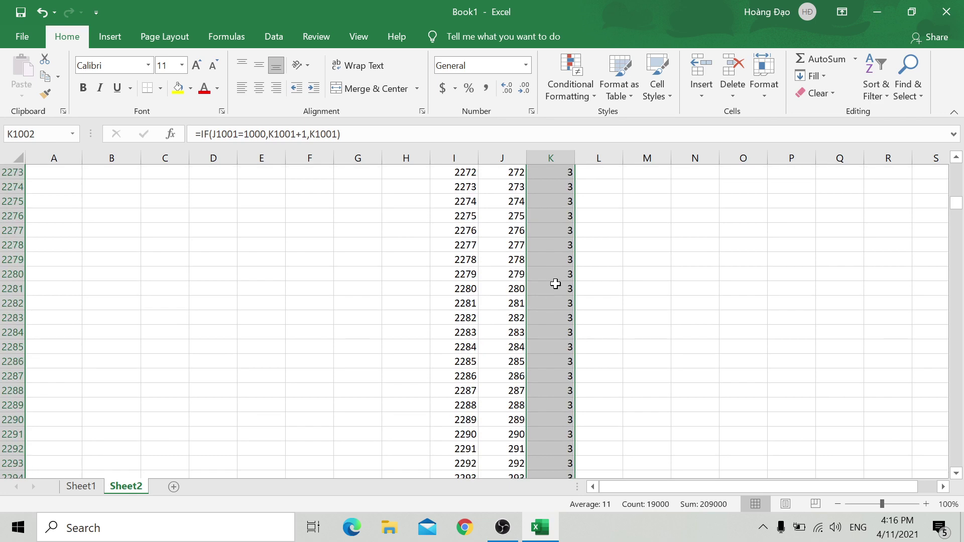
pyautogui.scroll(12, 555, 284)
pyautogui.scroll(5, 556, 284)
pyautogui.scroll(14, 556, 285)
pyautogui.scroll(4, 556, 285)
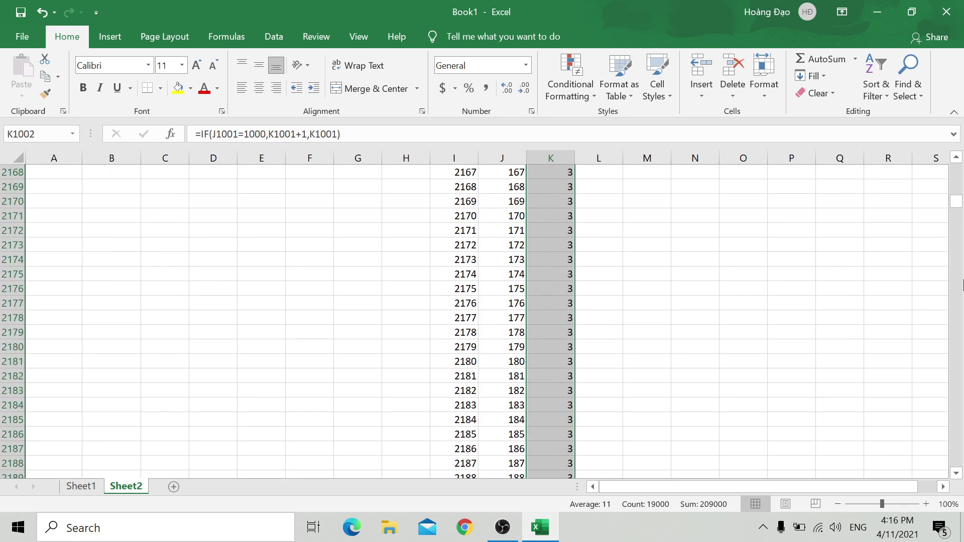
pyautogui.moveTo(955, 208); pyautogui.dragTo(958, 201)
pyautogui.scroll(8, 604, 269)
pyautogui.scroll(8, 604, 269)
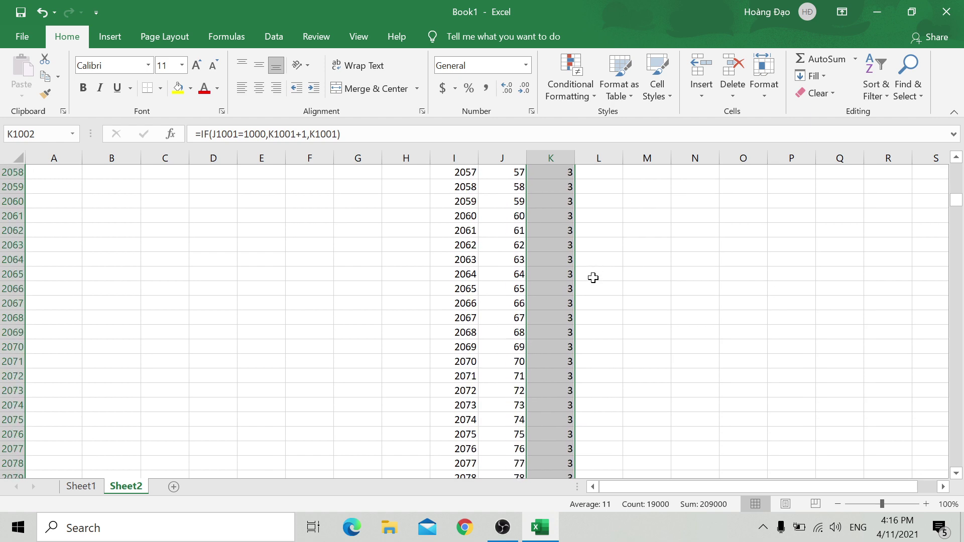
pyautogui.scroll(12, 592, 278)
pyautogui.scroll(9, 577, 297)
pyautogui.click(548, 274)
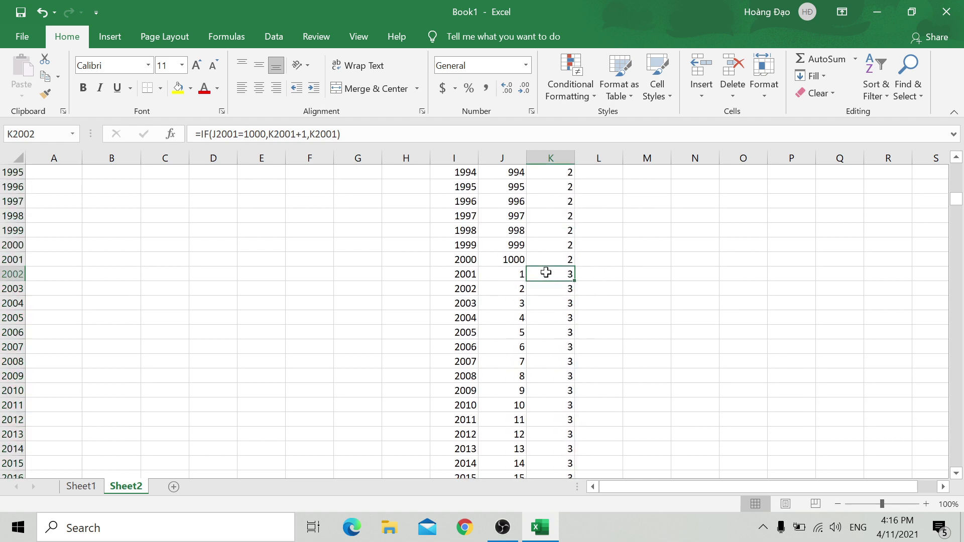
pyautogui.click(523, 275)
pyautogui.click(470, 277)
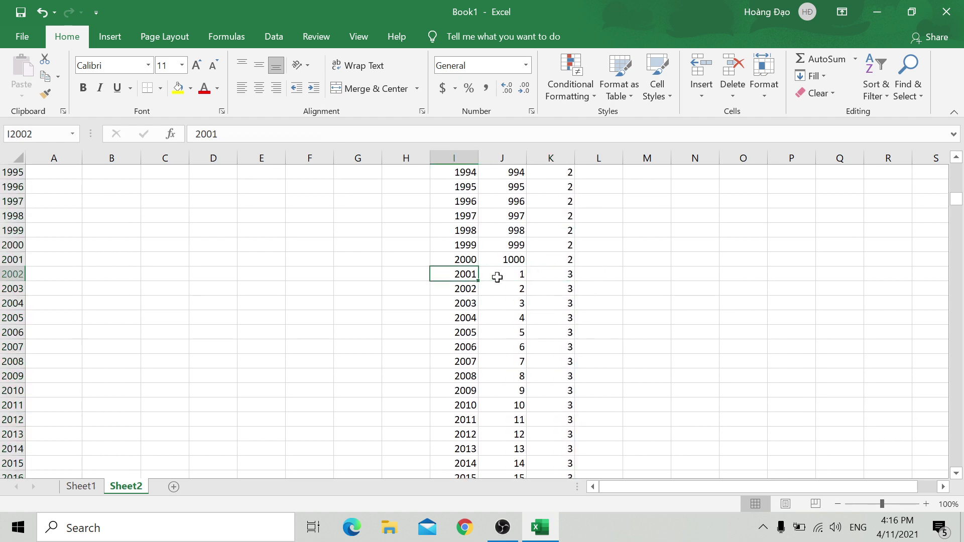
pyautogui.click(525, 277)
pyautogui.click(553, 274)
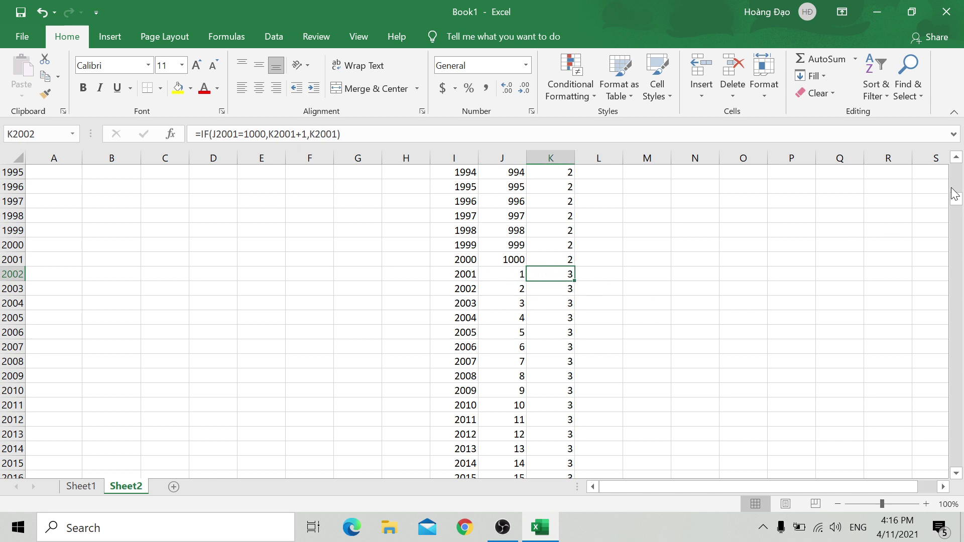
pyautogui.moveTo(956, 199); pyautogui.dragTo(957, 174)
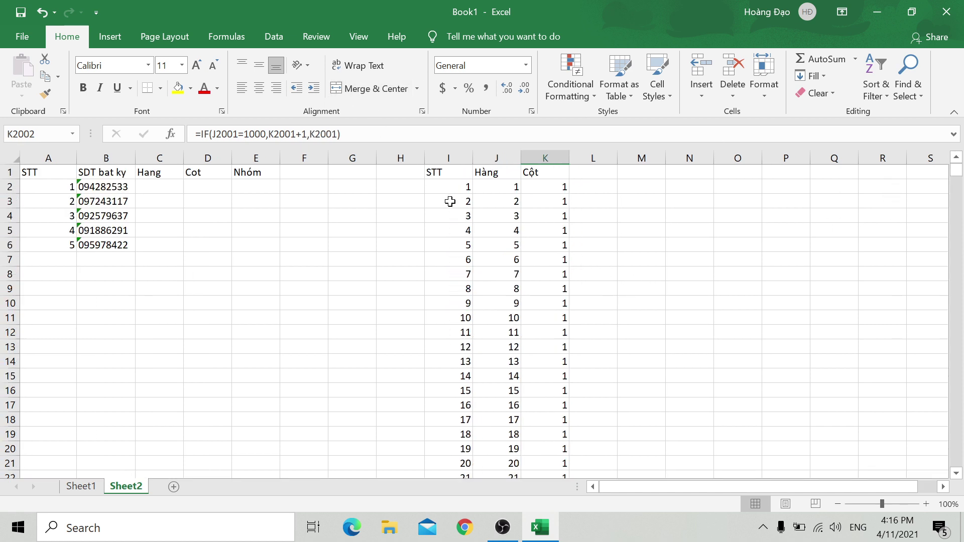
pyautogui.click(455, 173)
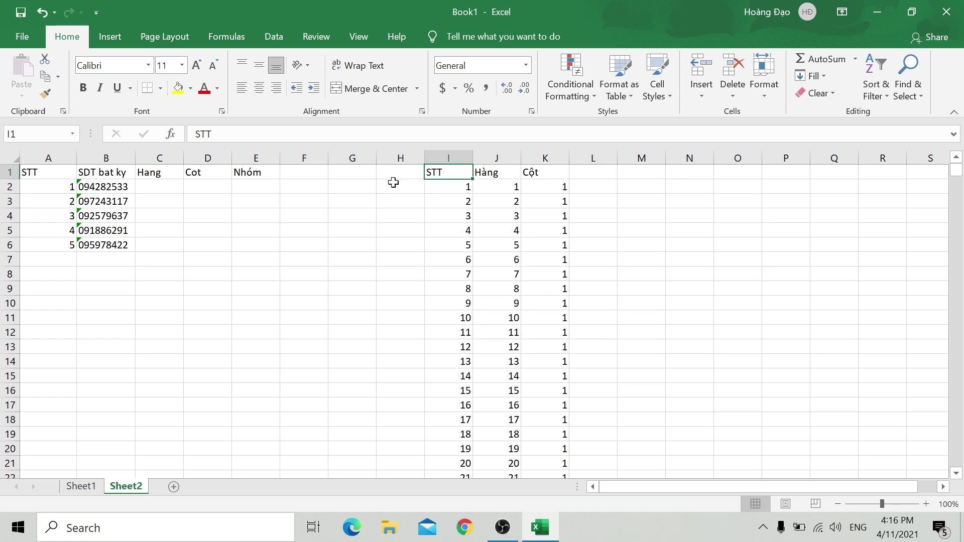
pyautogui.click(399, 173)
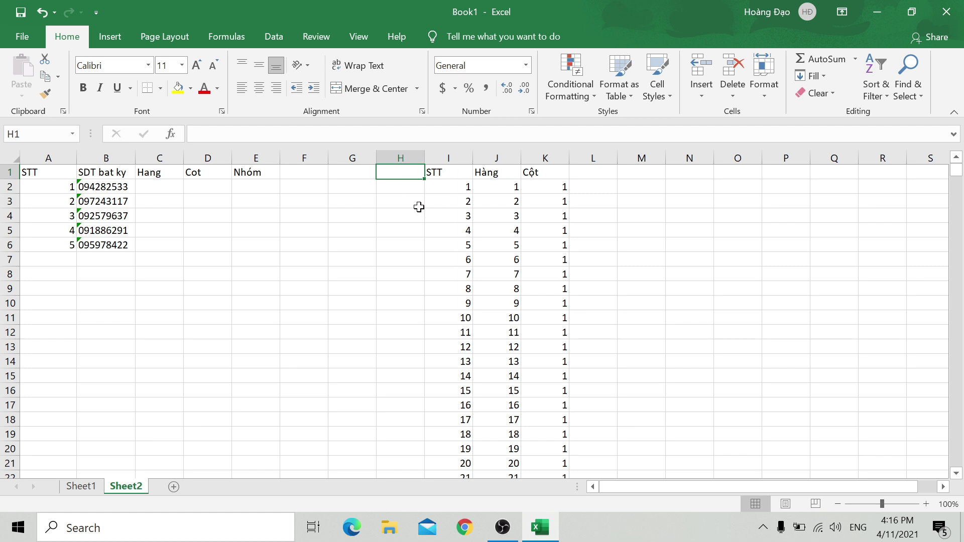
pyautogui.click(605, 174)
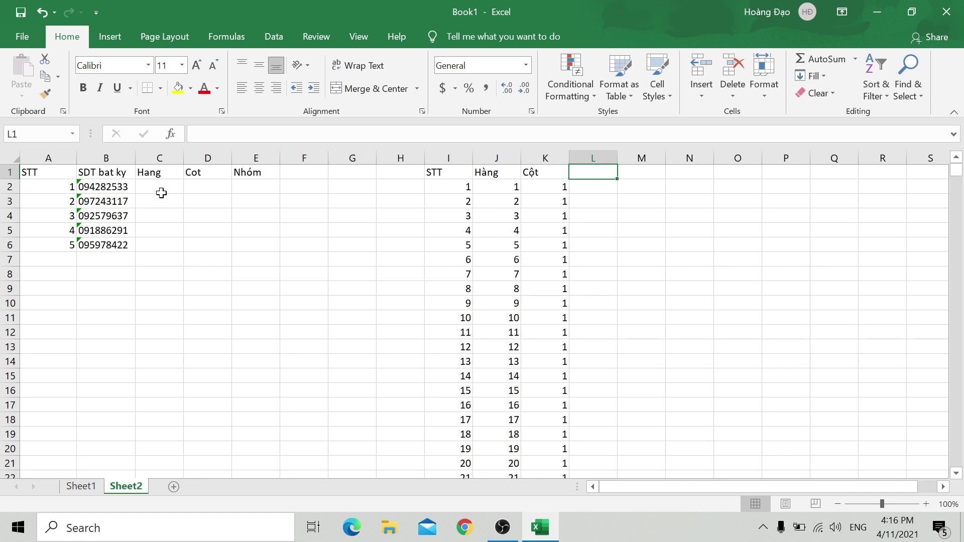
pyautogui.click(575, 189)
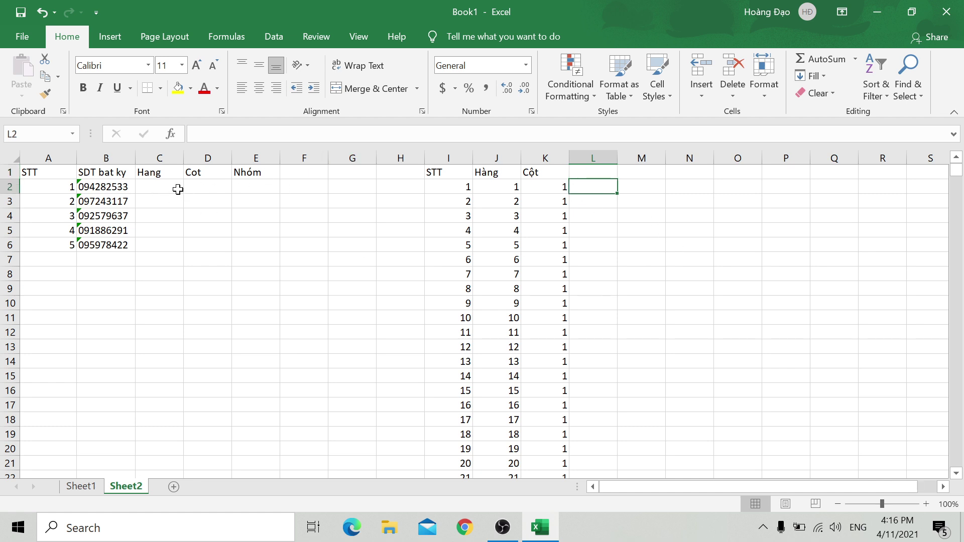
pyautogui.click(97, 185)
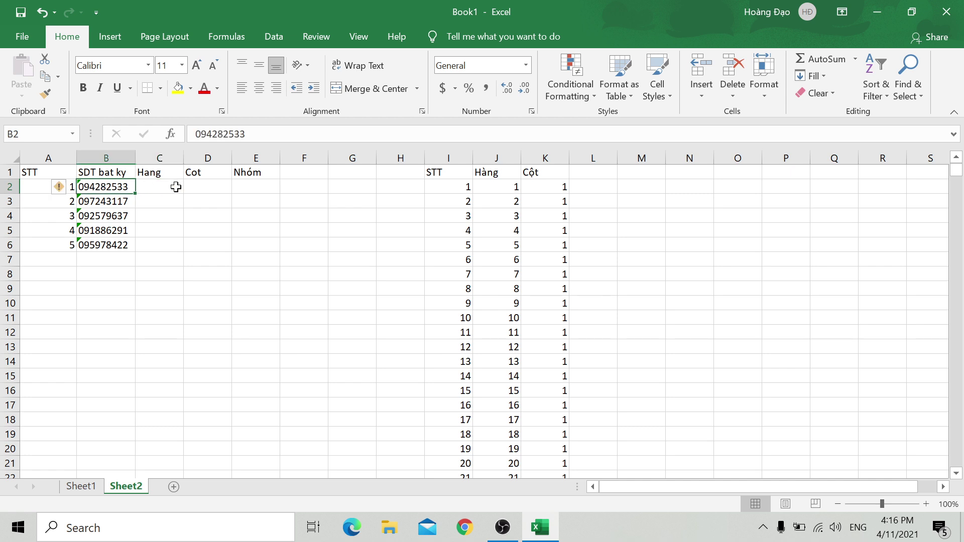
pyautogui.click(599, 193)
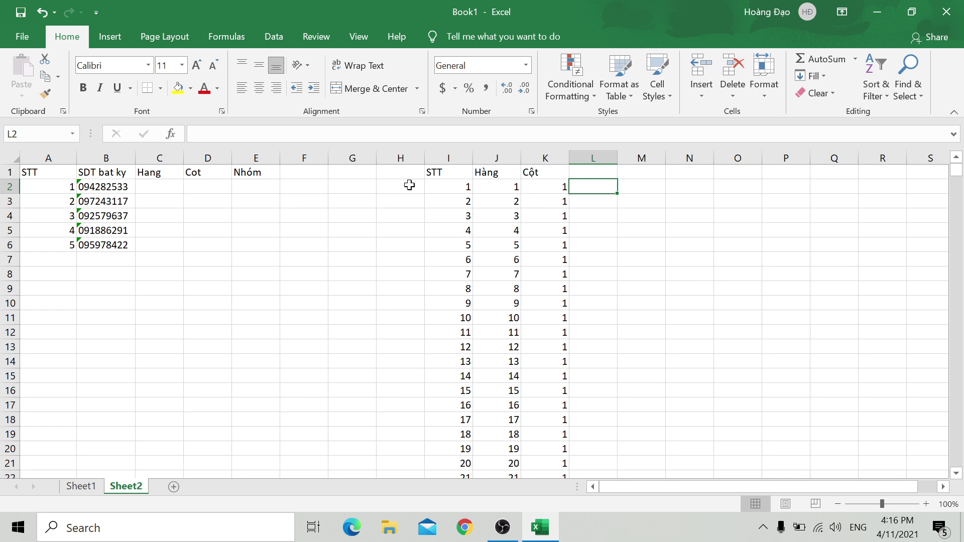
pyautogui.click(599, 169)
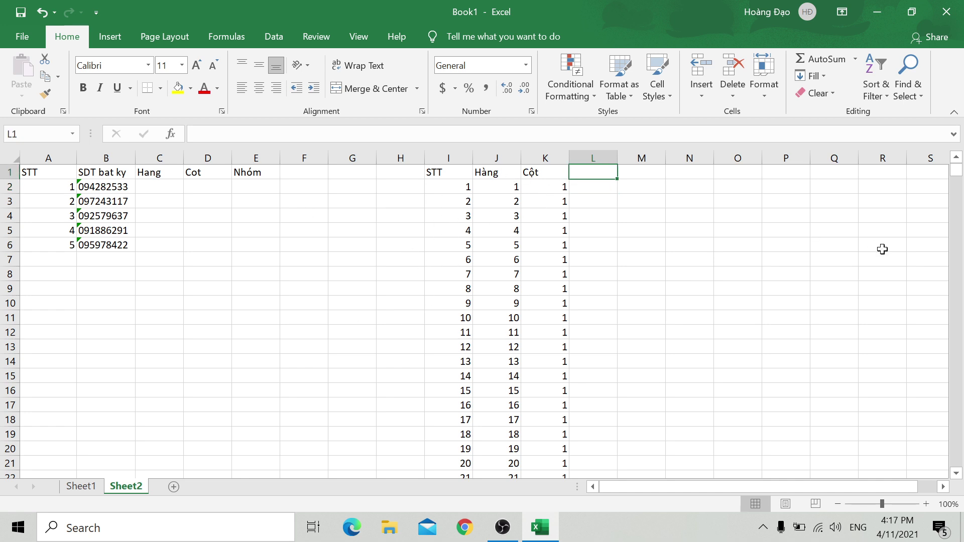
# Step: Put the header '20k SDT' in L1
pyautogui.write('SDT')
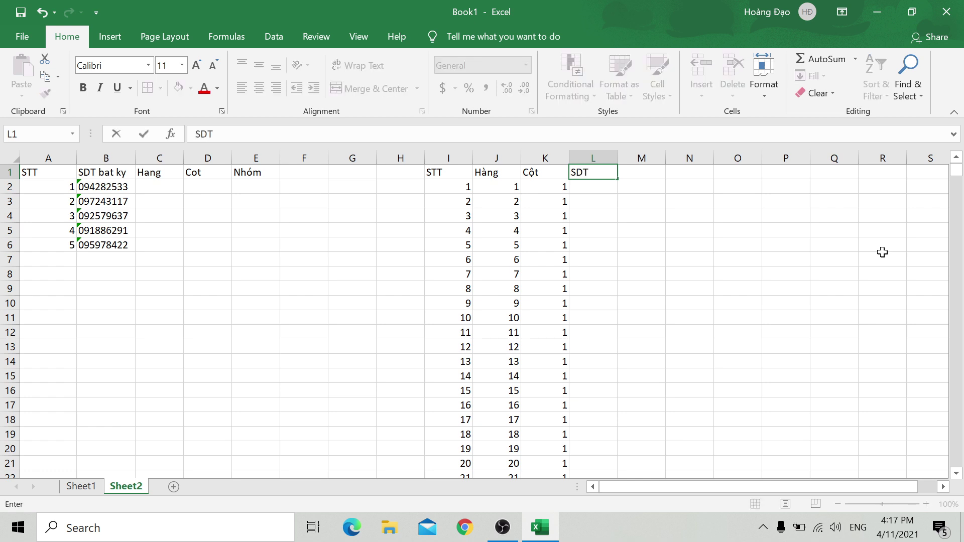
pyautogui.press('BackSpace')
pyautogui.press('BackSpace')
pyautogui.write('20k SD')
pyautogui.write('T')
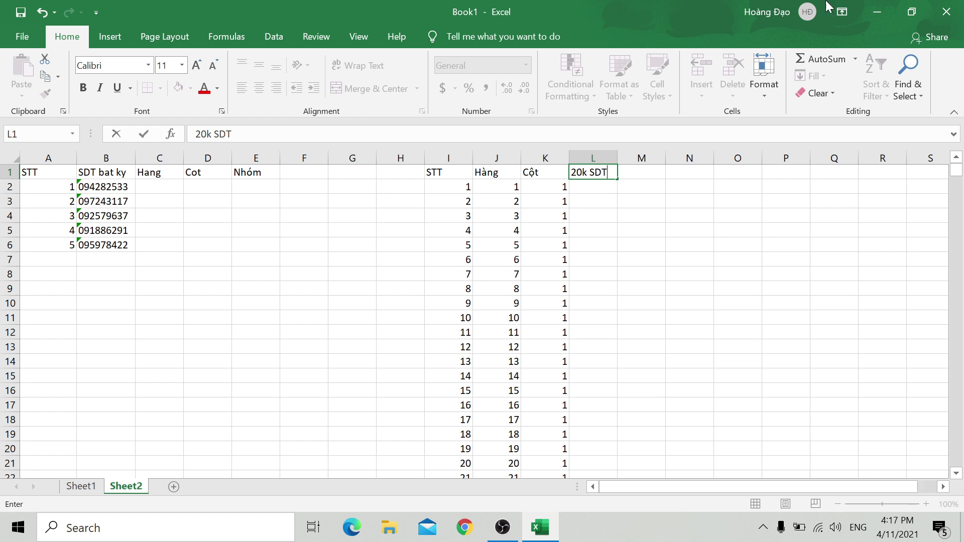
pyautogui.click(598, 192)
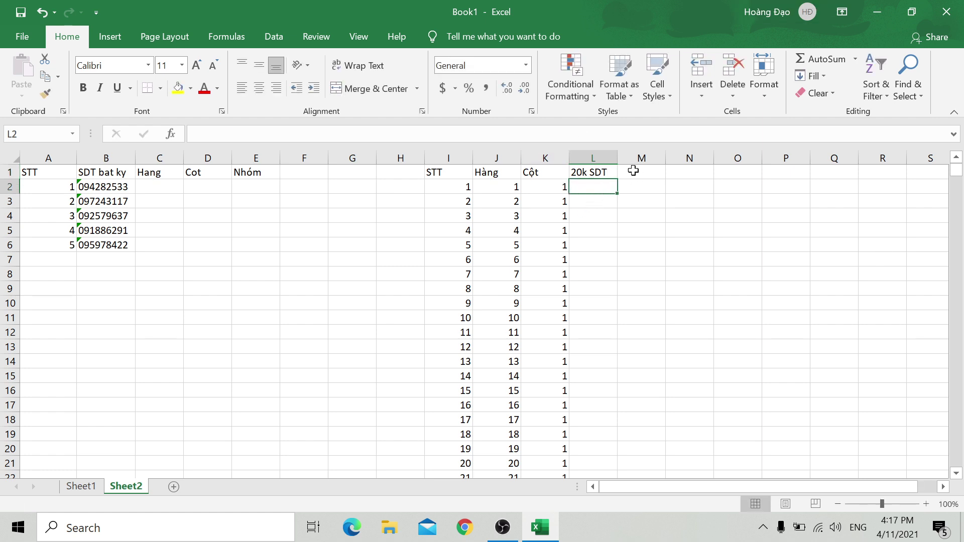
# Step: Begin an =INDEX( formula in L2, removing a stray L2 reference
pyautogui.write('=IN')
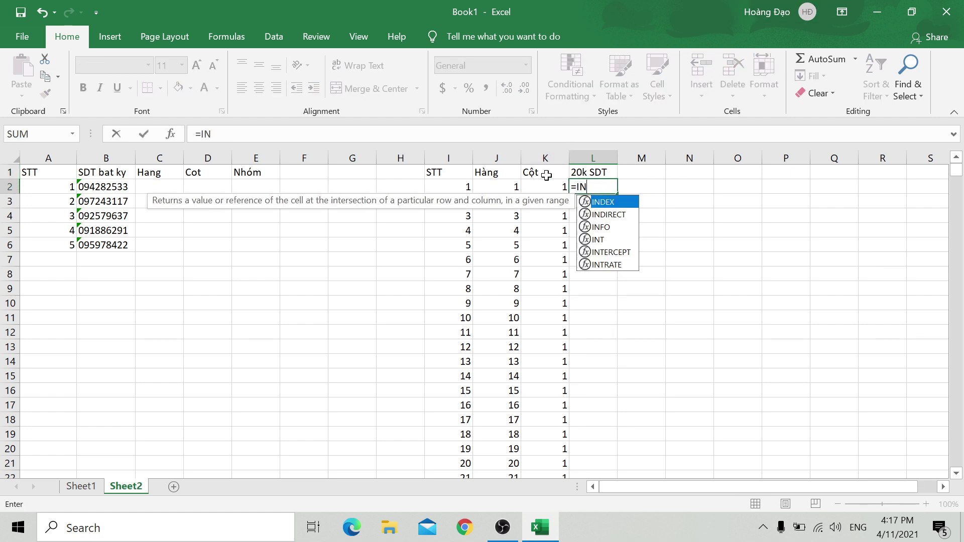
pyautogui.write('D')
pyautogui.write('E')
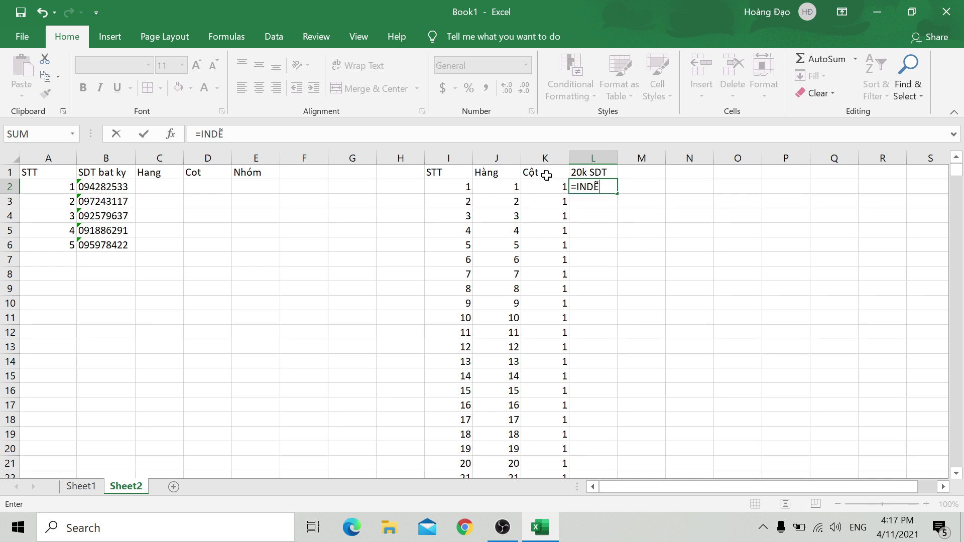
pyautogui.write('X(')
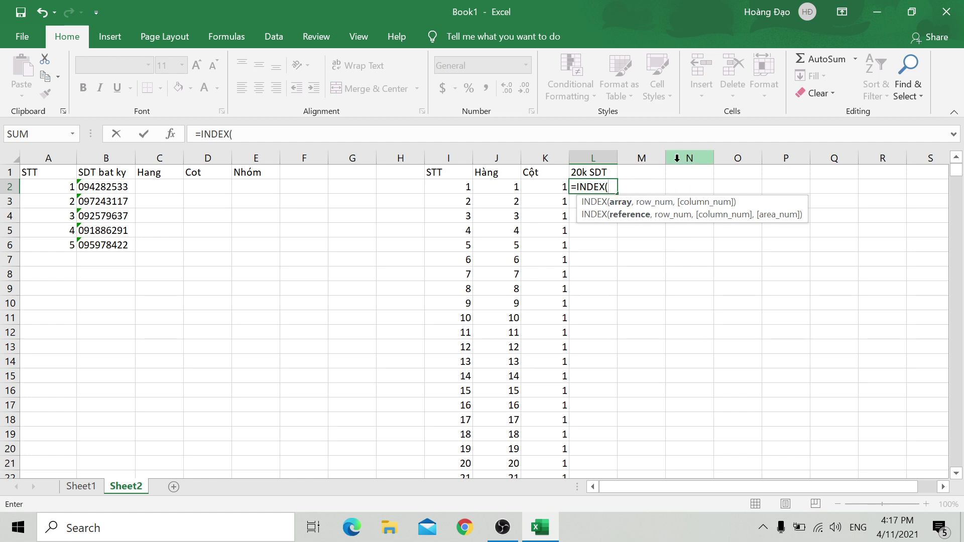
pyautogui.press('Right')
pyautogui.press('Left')
pyautogui.press('BackSpace')
pyautogui.press('BackSpace')
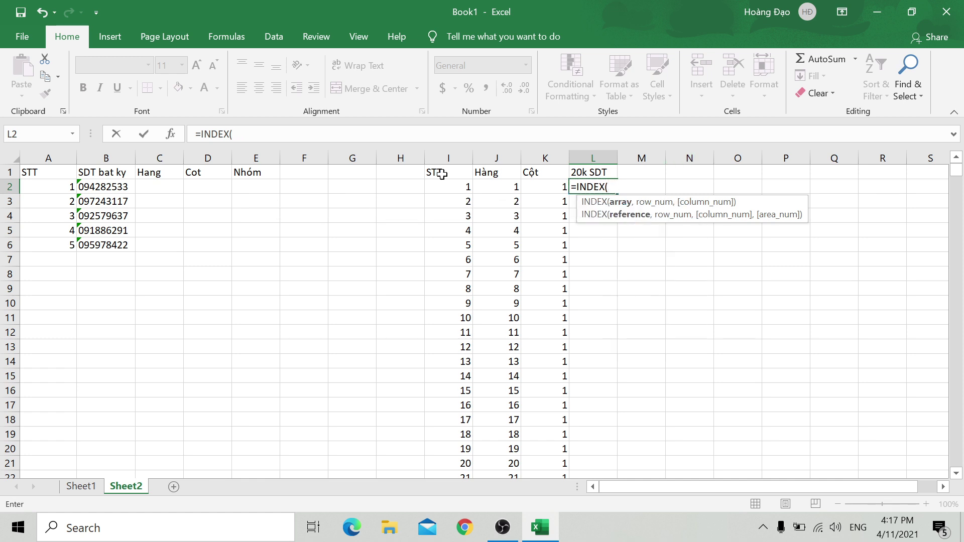
# Step: Set the INDEX array to Sheet1's table as the absolute range $A$1:$T$1000
pyautogui.click(94, 487)
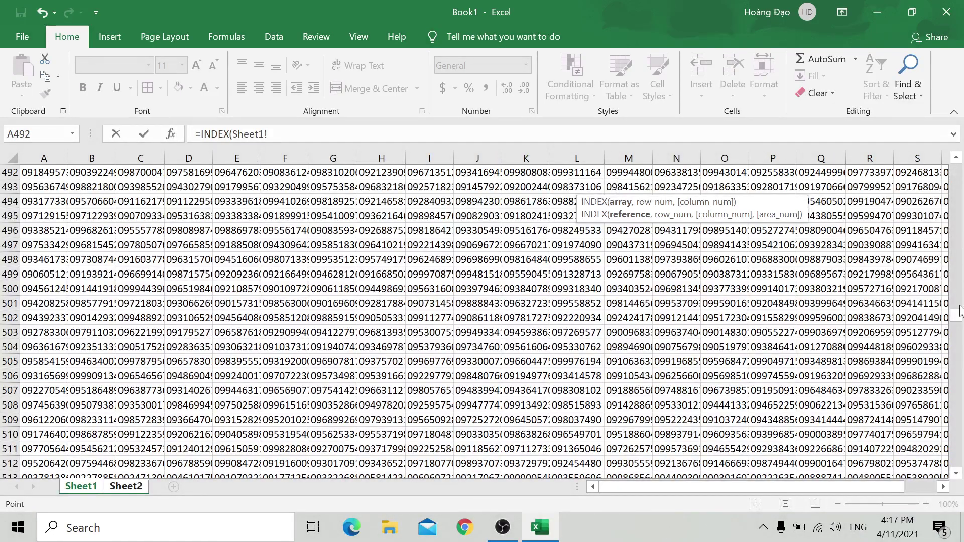
pyautogui.moveTo(960, 311); pyautogui.dragTo(955, 173)
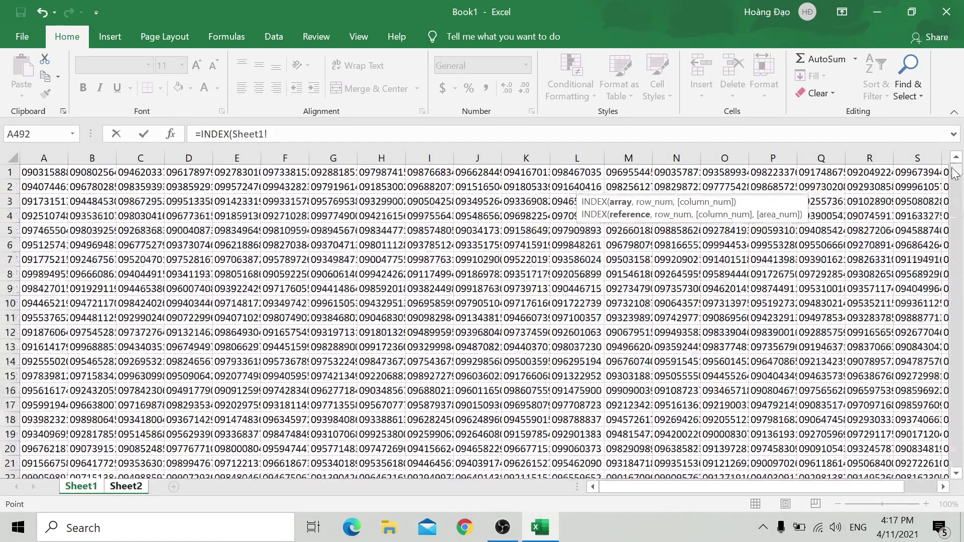
pyautogui.click(53, 175)
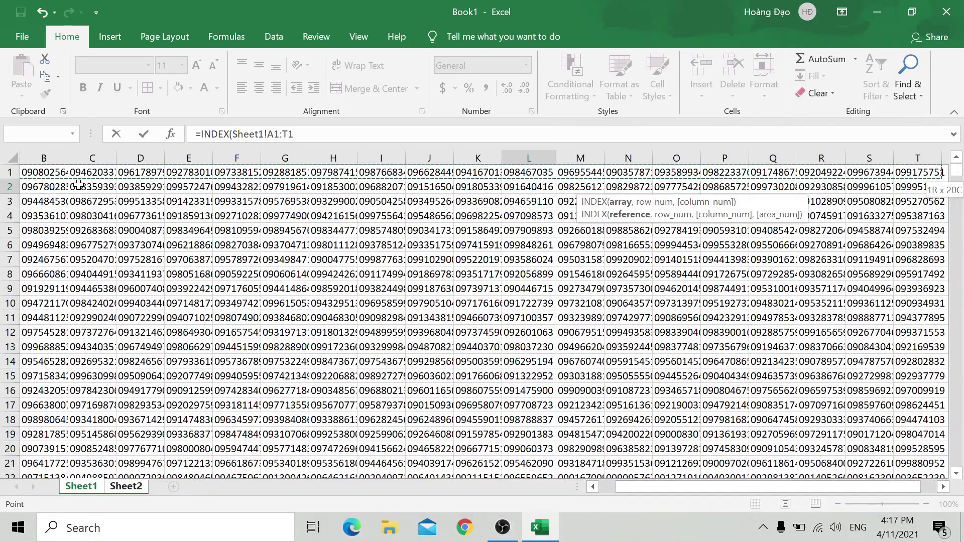
pyautogui.hotkey('shift', 'space')
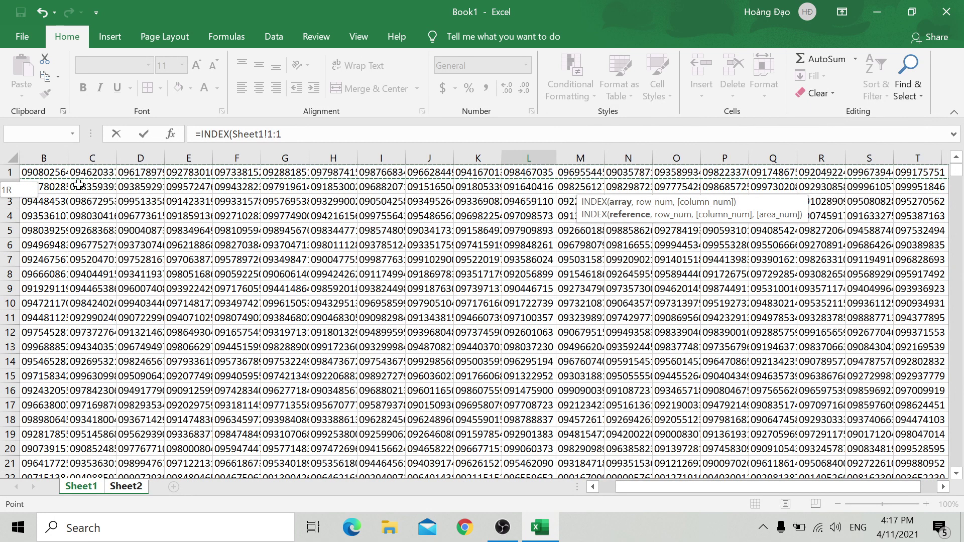
pyautogui.hotkey('shift', 'Right')
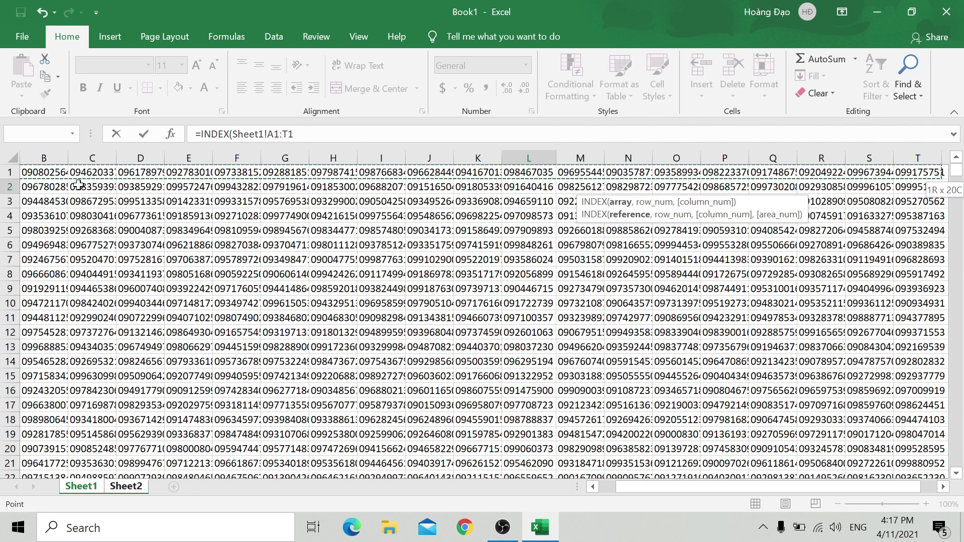
pyautogui.hotkey('shift', 'Left')
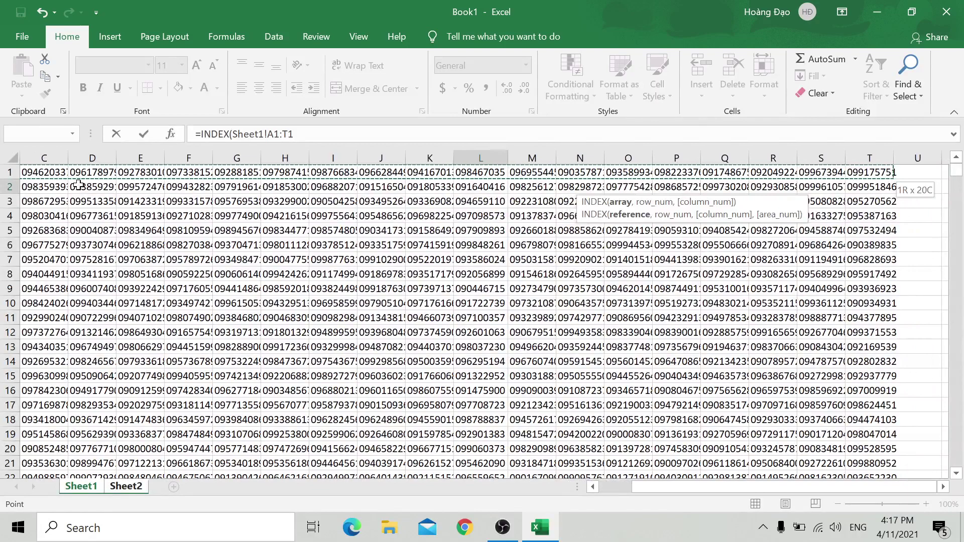
pyautogui.hotkey('ctrl', 'shift', 'Down')
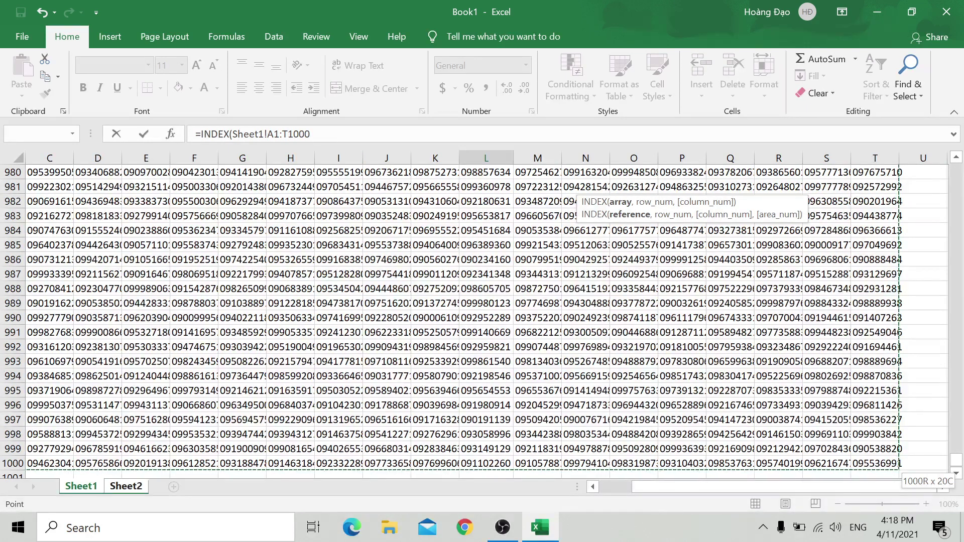
pyautogui.press('F4')
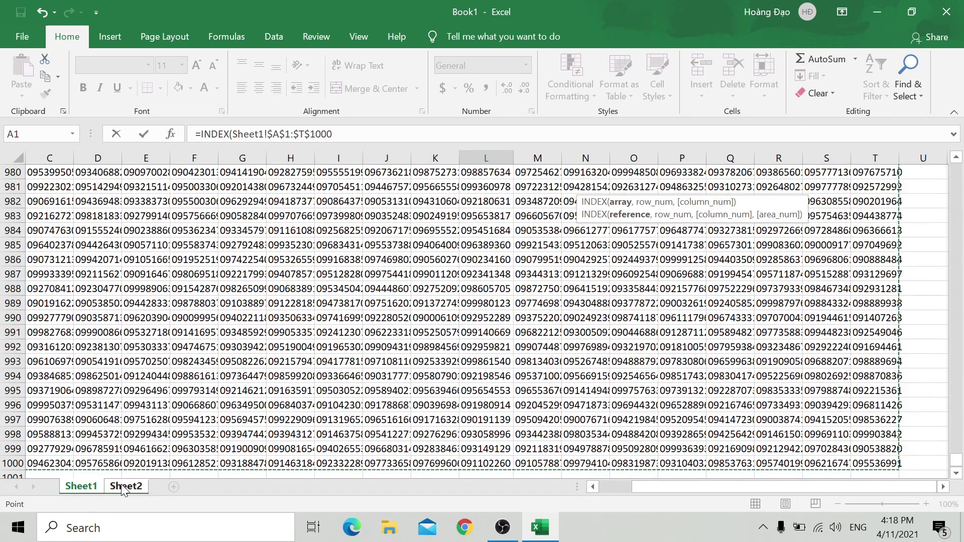
pyautogui.press('F2')
# Step: Finish L2 as =INDEX(Sheet1!$A$1:$T$1000,Sheet2!J2,Sheet2!K2), dropping the extra Sheet2! prefix
pyautogui.write(',')
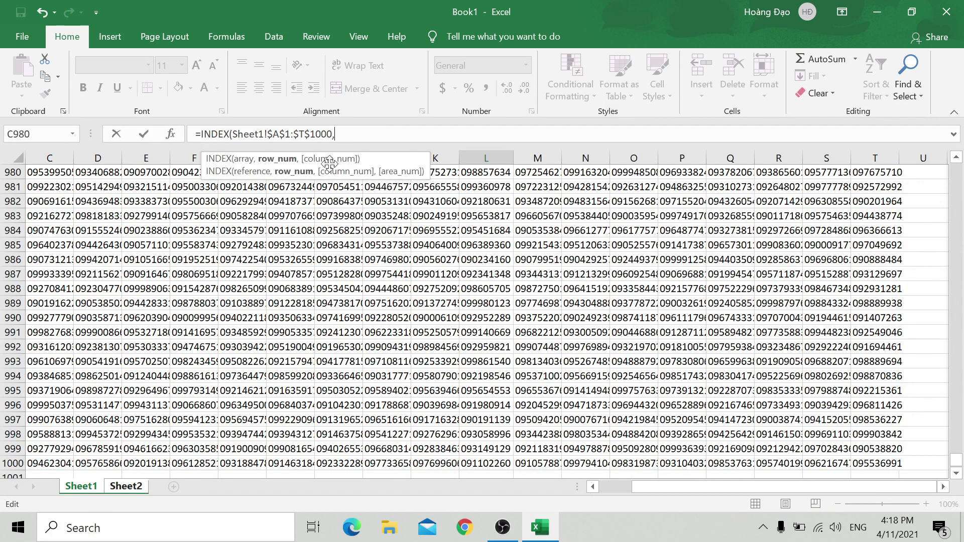
pyautogui.click(131, 490)
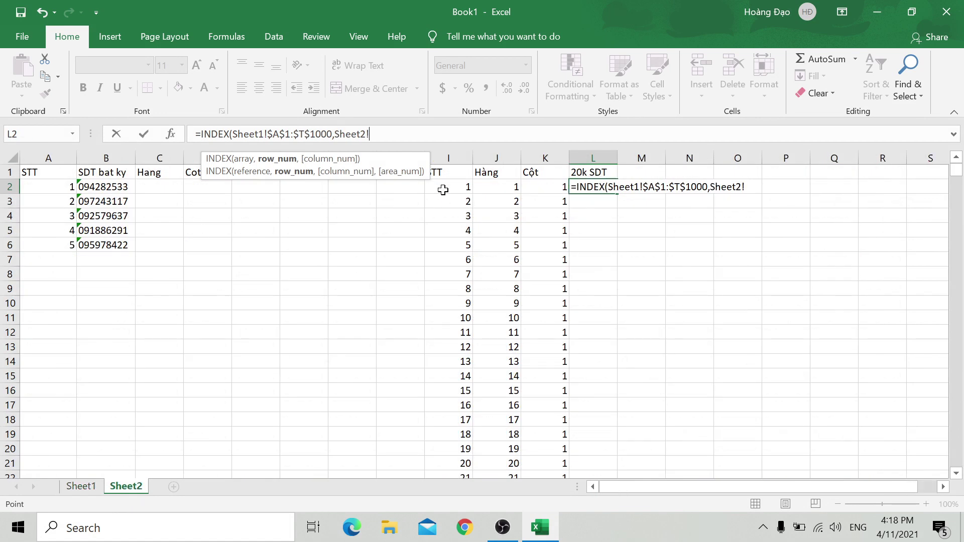
pyautogui.moveTo(370, 134); pyautogui.dragTo(335, 134)
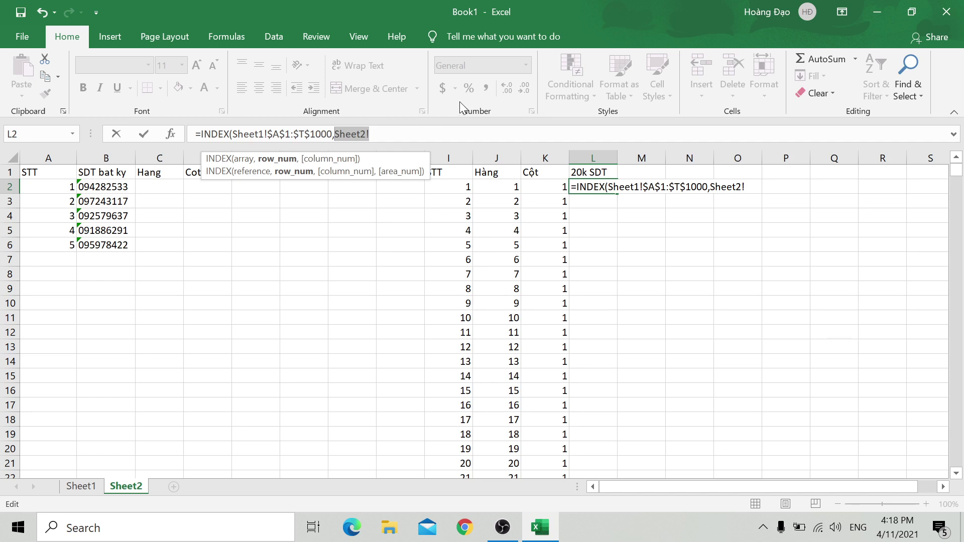
pyautogui.press('BackSpace')
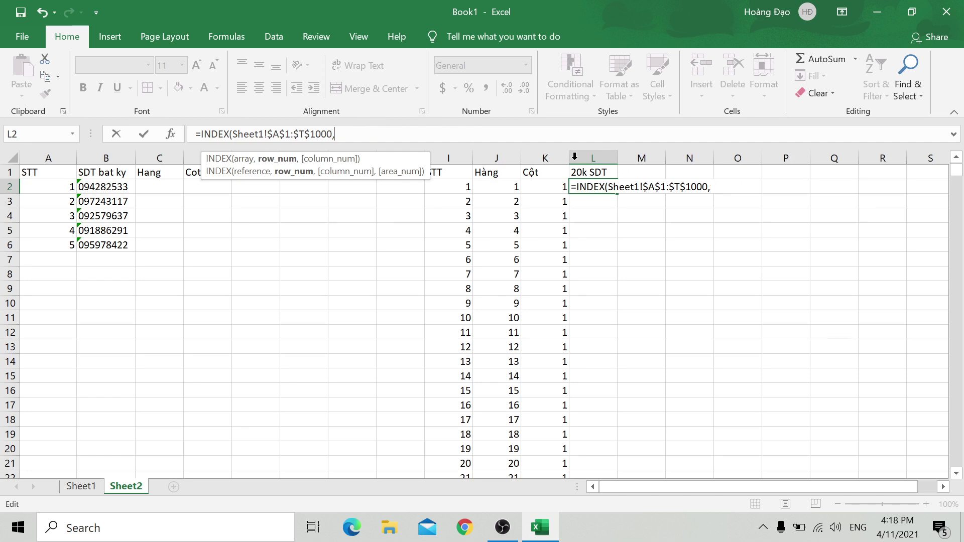
pyautogui.click(489, 188)
pyautogui.write(',')
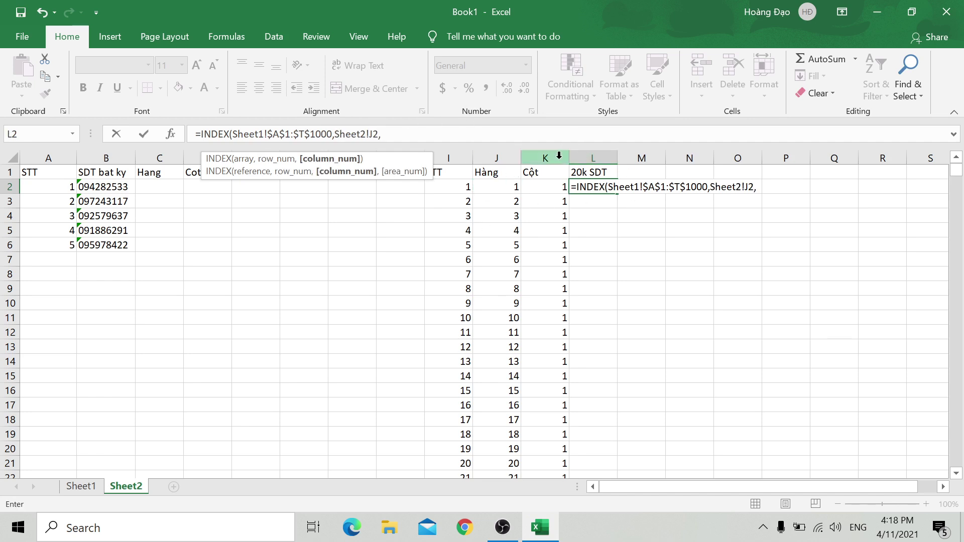
pyautogui.click(554, 185)
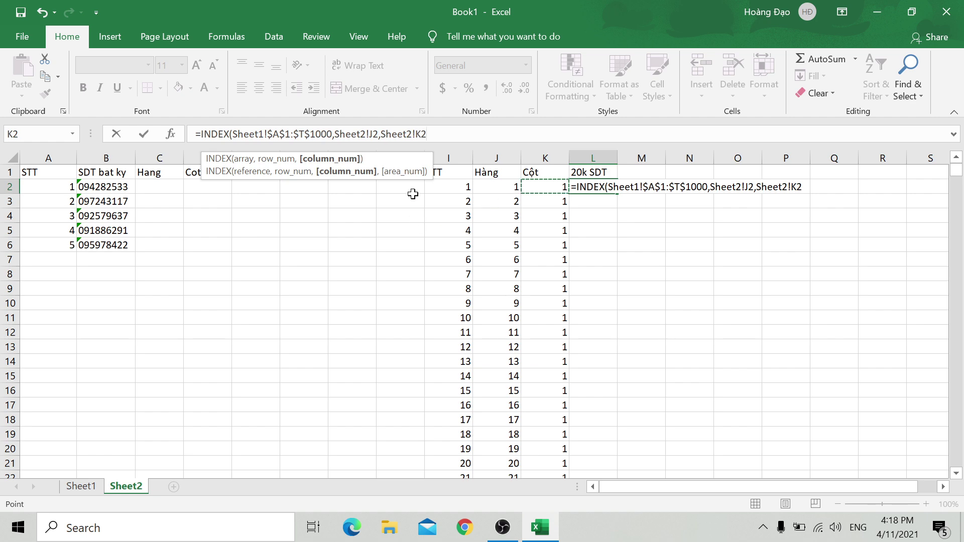
pyautogui.write(')')
pyautogui.press('Return')
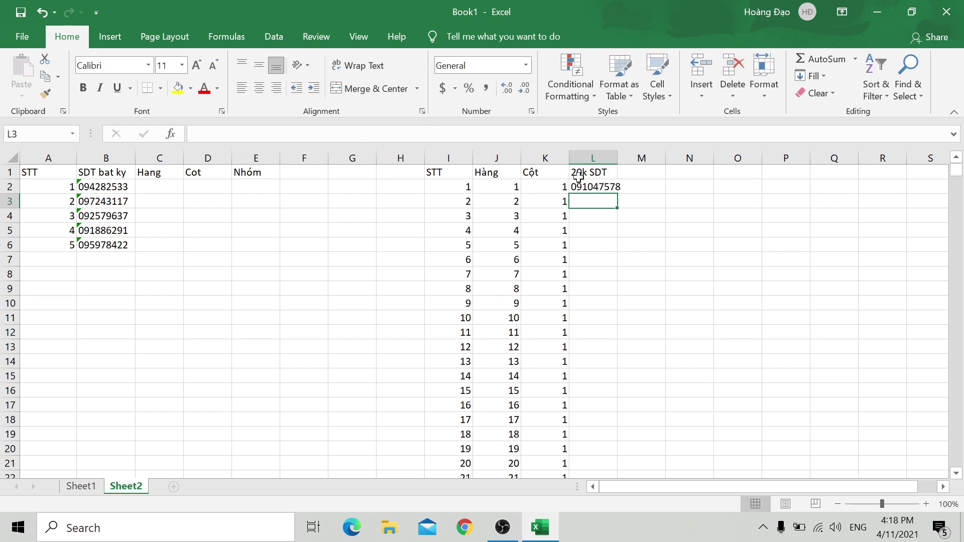
pyautogui.click(578, 186)
# Step: On Sheet1, select the phone table from the bottom up to A1 to check its extent
pyautogui.click(75, 486)
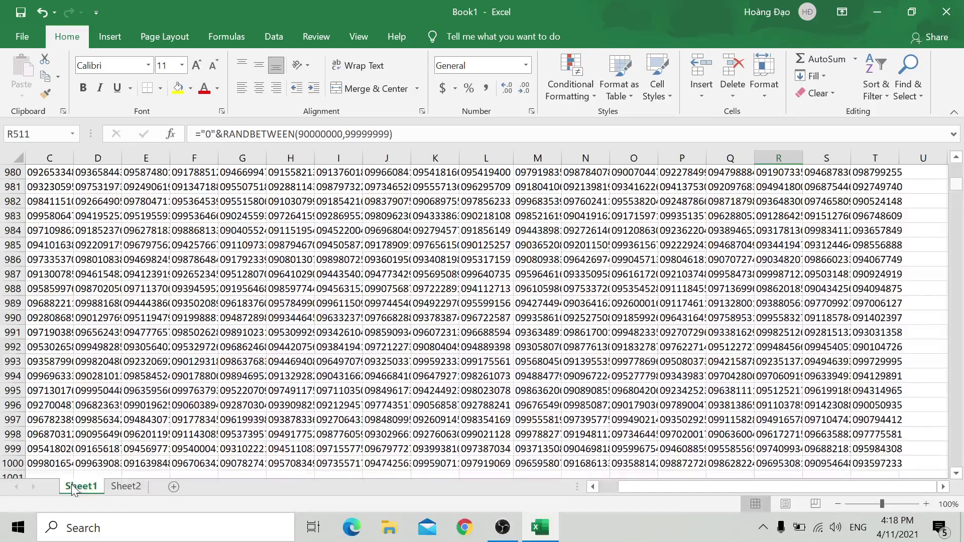
pyautogui.click(552, 391)
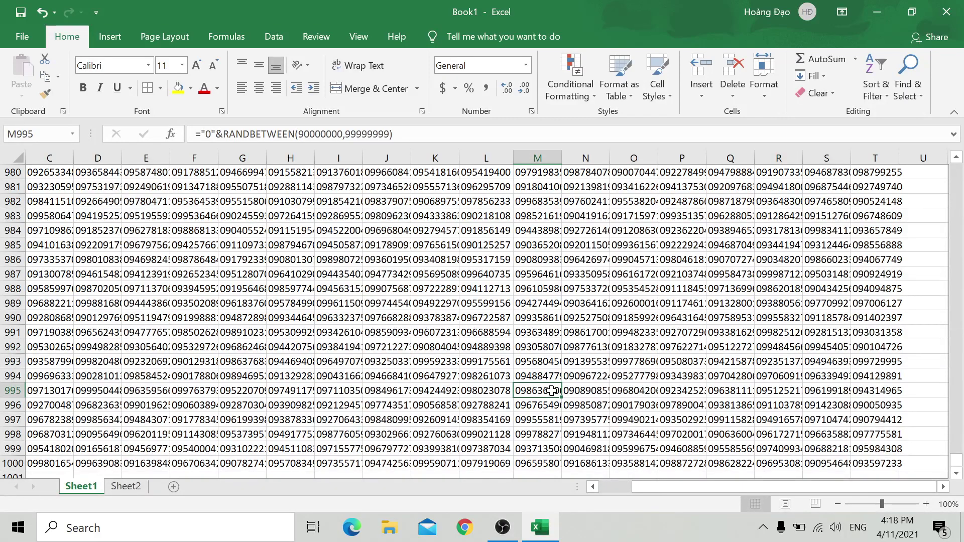
pyautogui.hotkey('ctrl', 'shift', 'Up')
pyautogui.hotkey('ctrl', 'shift', 'Left')
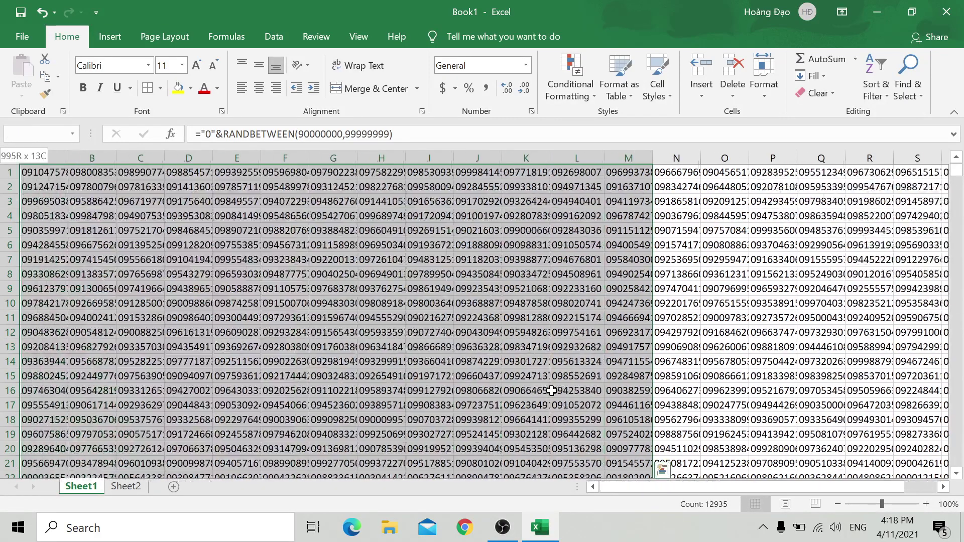
pyautogui.click(35, 177)
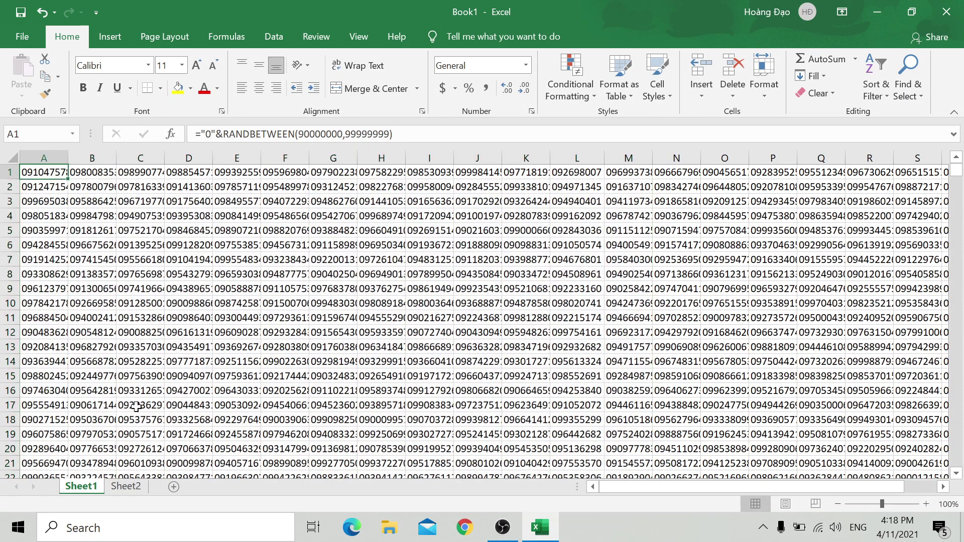
# Step: Widen Sheet1's column A so phone numbers show fully, then return to Sheet2
pyautogui.click(126, 486)
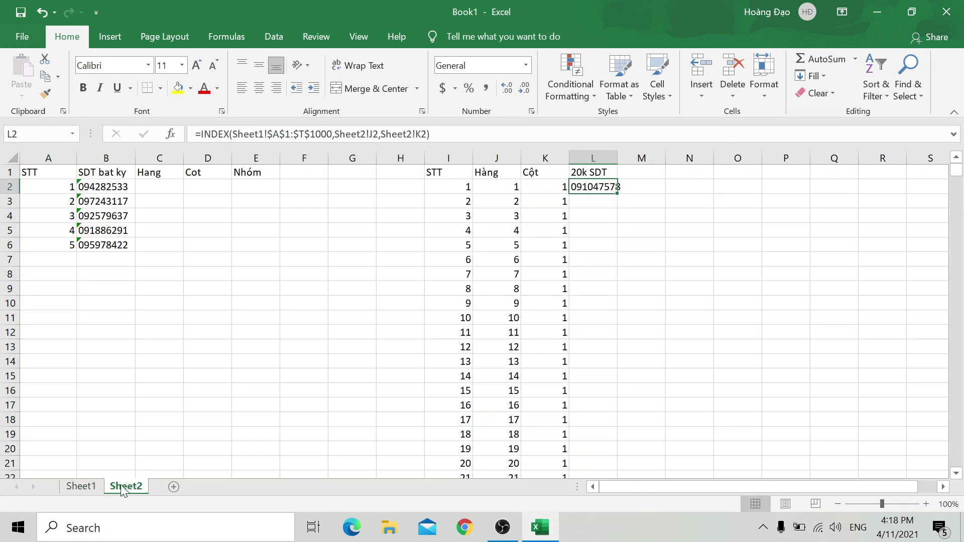
pyautogui.click(80, 486)
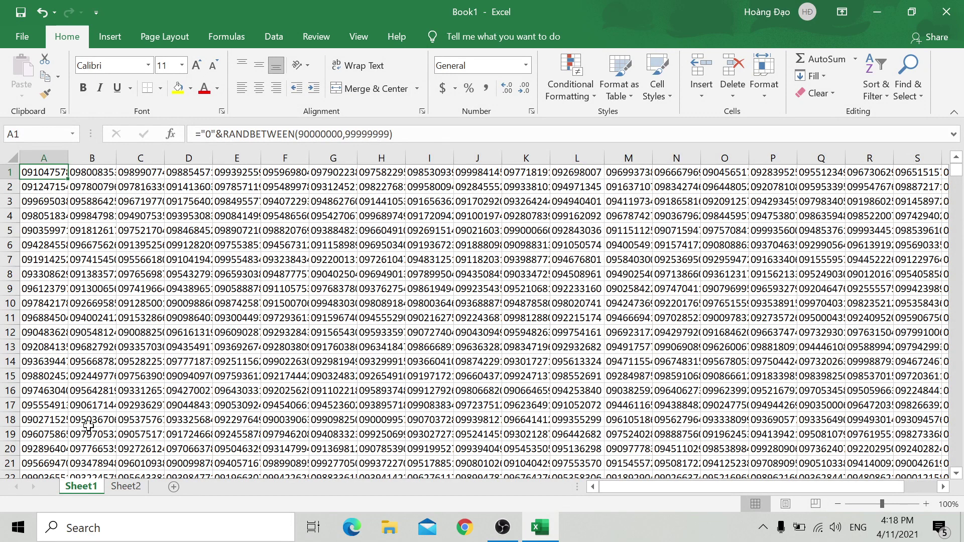
pyautogui.moveTo(67, 161)
pyautogui.mouseDown()
pyautogui.moveTo(128, 157)
pyautogui.moveTo(99, 158)
pyautogui.mouseUp()
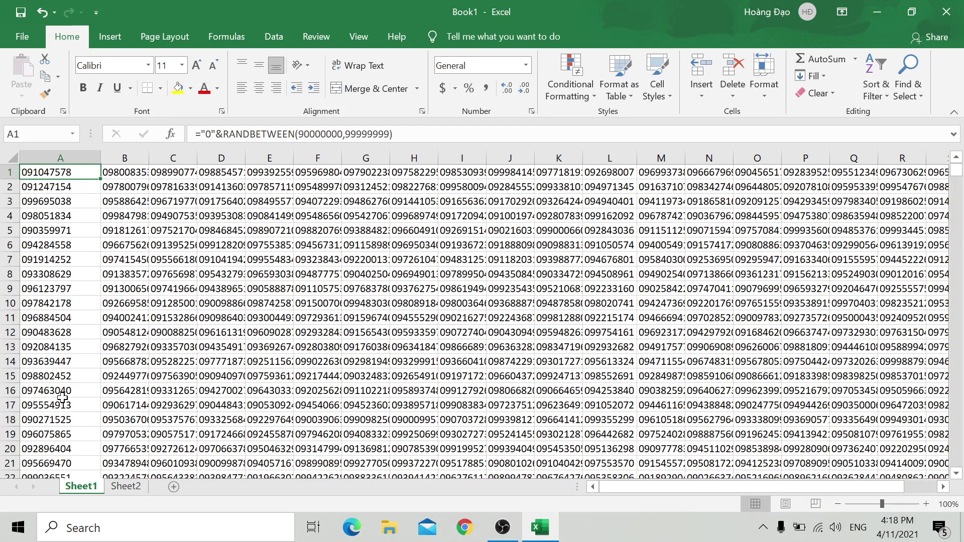
pyautogui.click(118, 490)
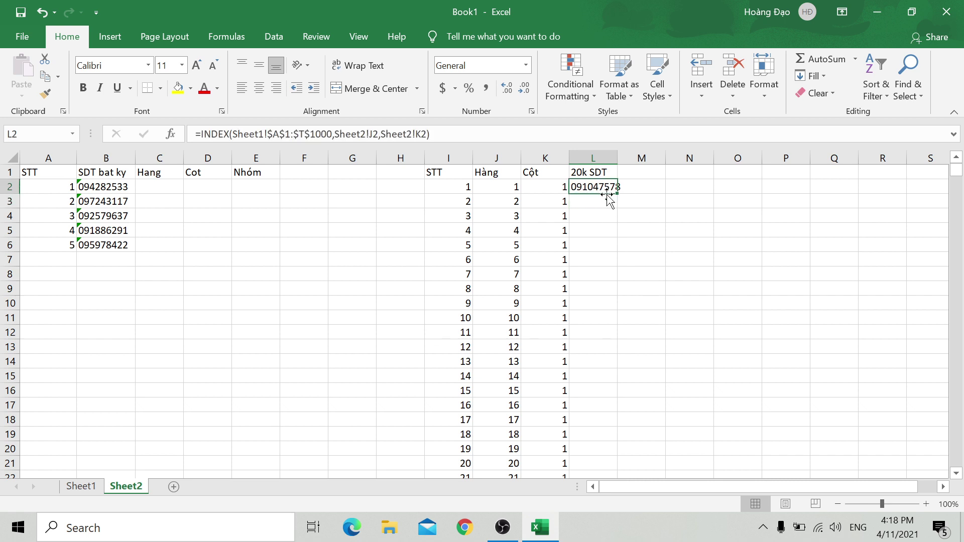
# Step: Fill the L2 INDEX formula down all 20000 rows of column L
pyautogui.doubleClick(621, 194)
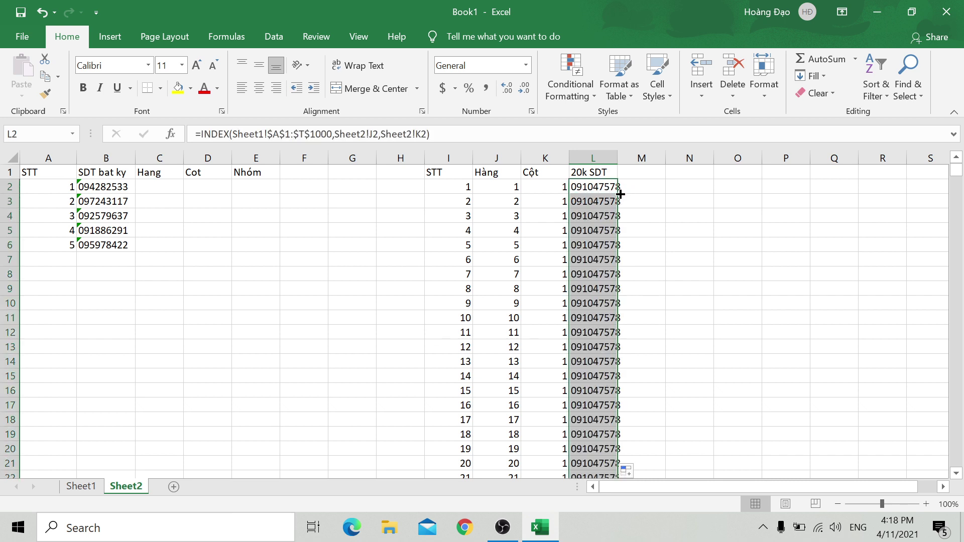
pyautogui.click(589, 205)
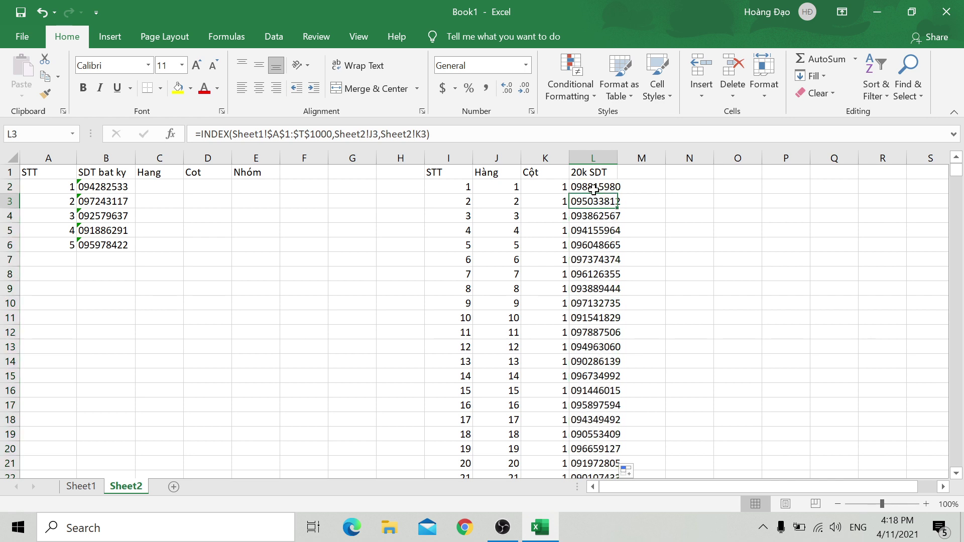
pyautogui.hotkey('ctrl', 'z')
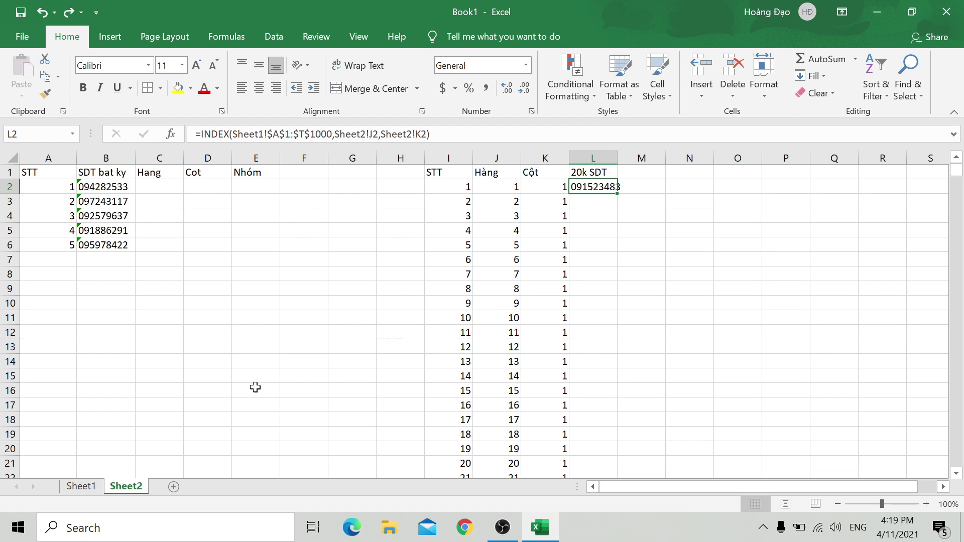
pyautogui.click(103, 487)
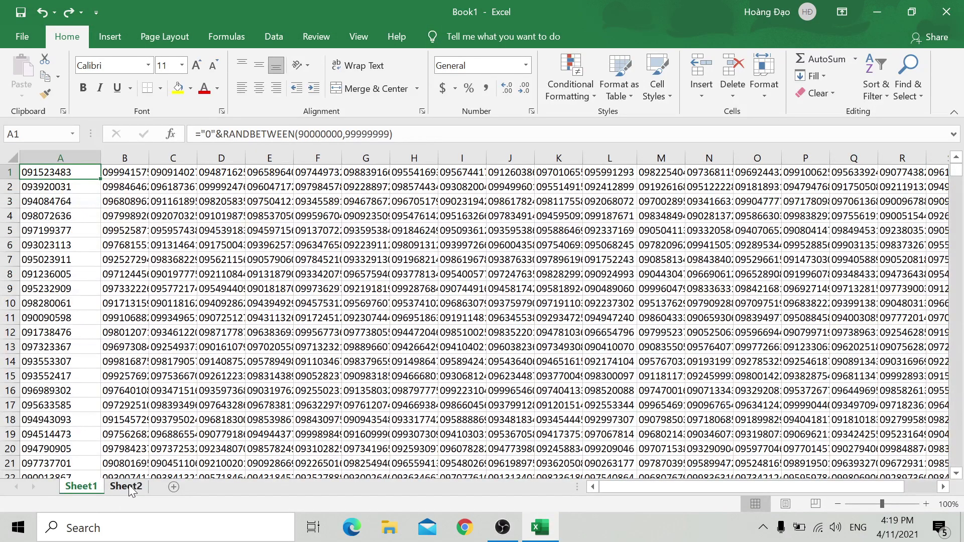
pyautogui.click(128, 486)
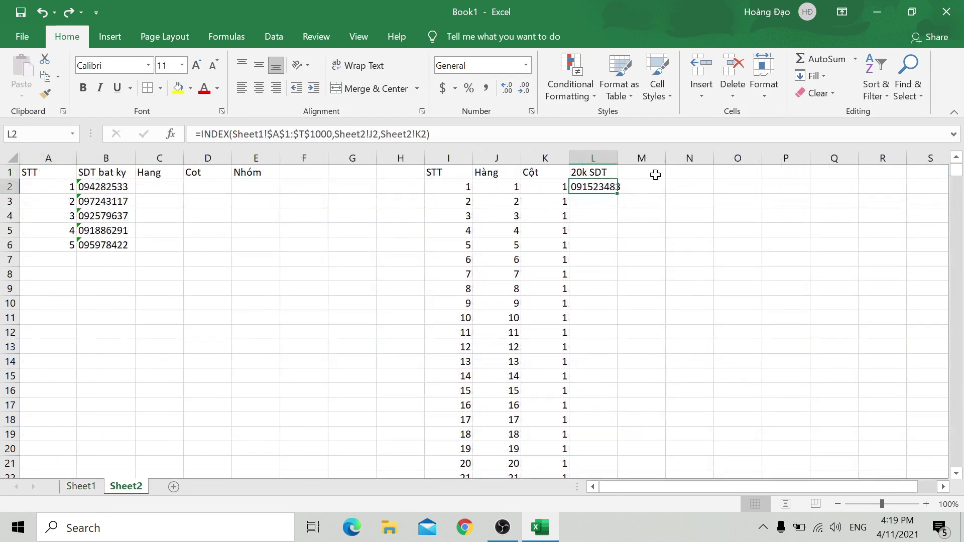
pyautogui.doubleClick(618, 194)
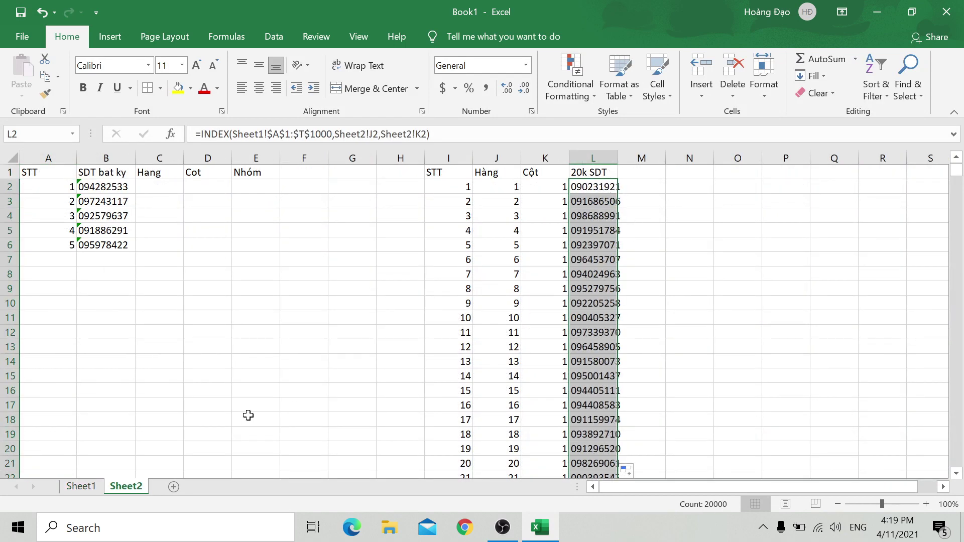
# Step: Narrow Sheet1's column A again and leave only L2 selected on Sheet2
pyautogui.click(82, 486)
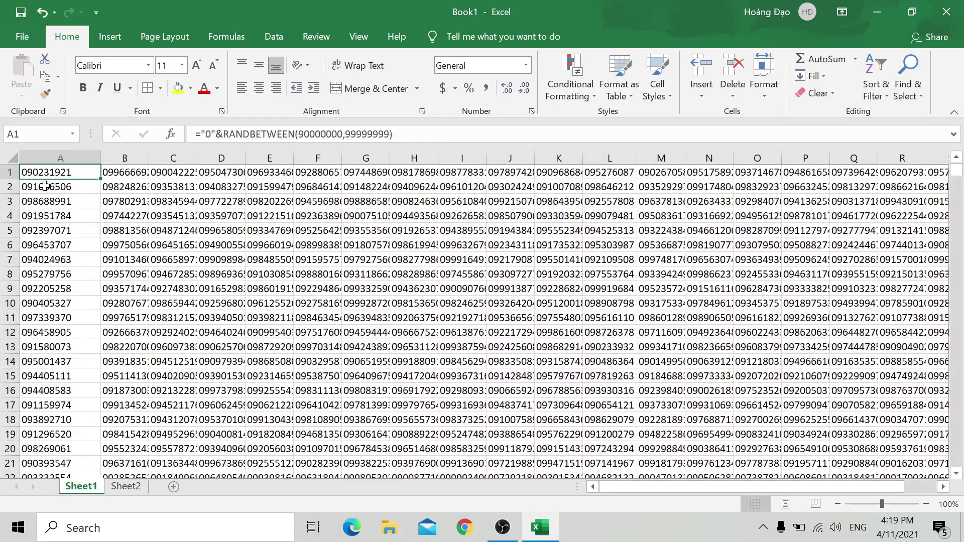
pyautogui.moveTo(105, 160); pyautogui.dragTo(71, 160)
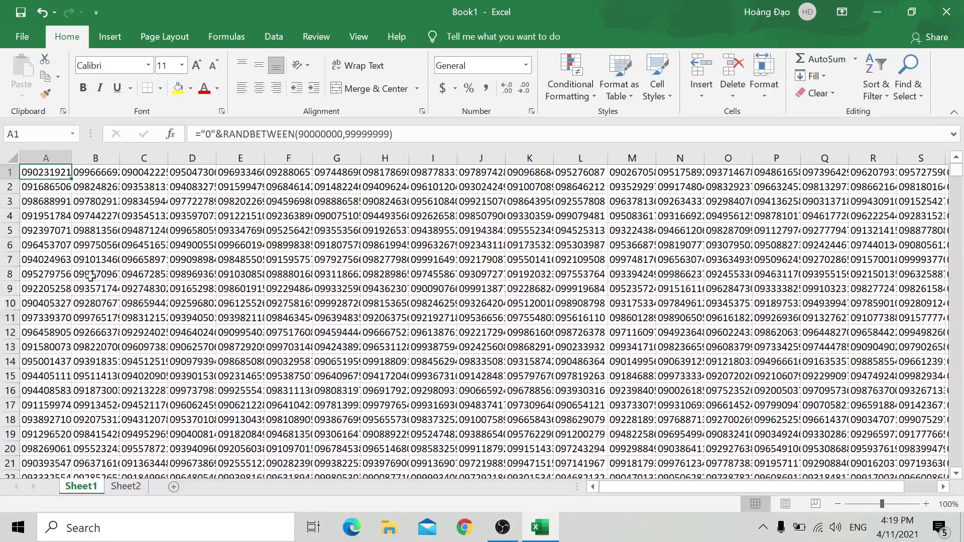
pyautogui.click(125, 487)
pyautogui.click(603, 188)
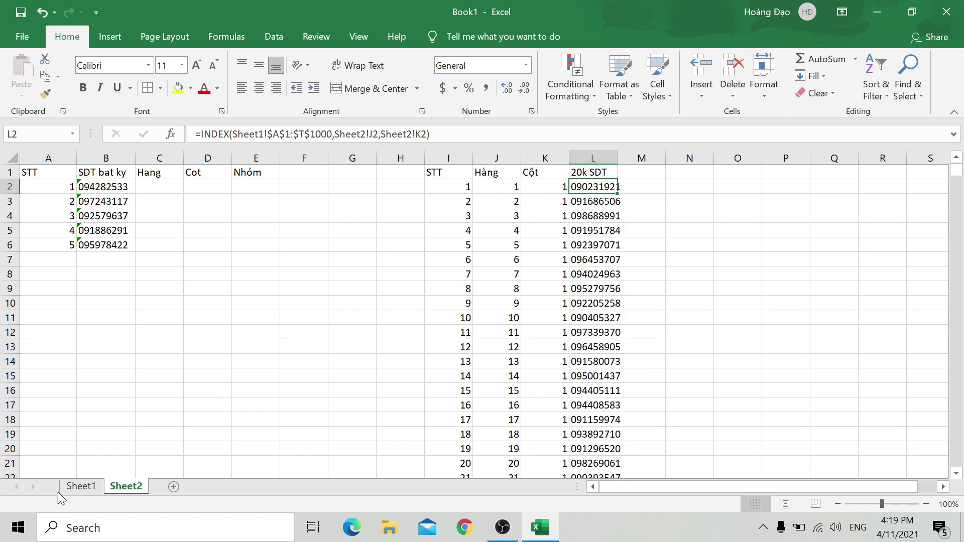
# Step: Select the sample phone numbers in B2:B6 on Sheet2
pyautogui.click(80, 486)
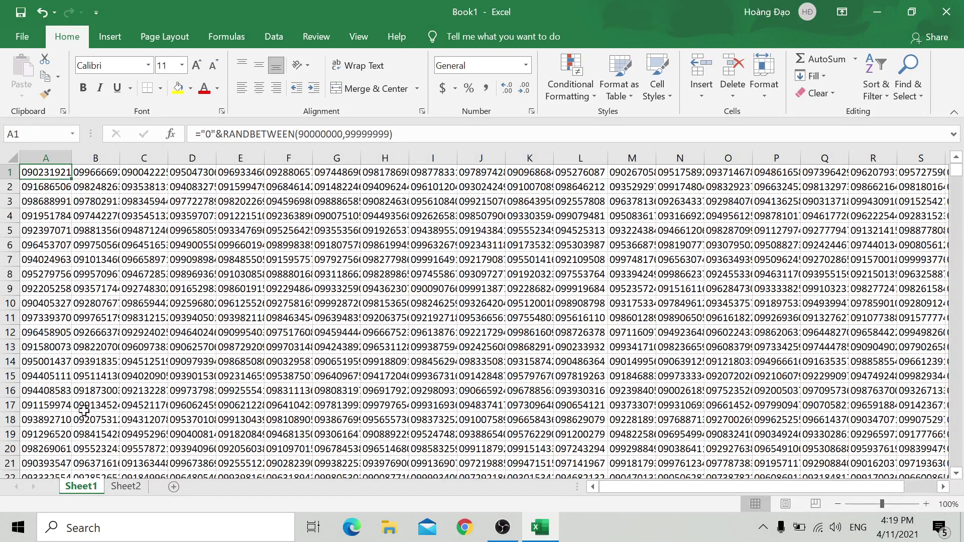
pyautogui.click(119, 491)
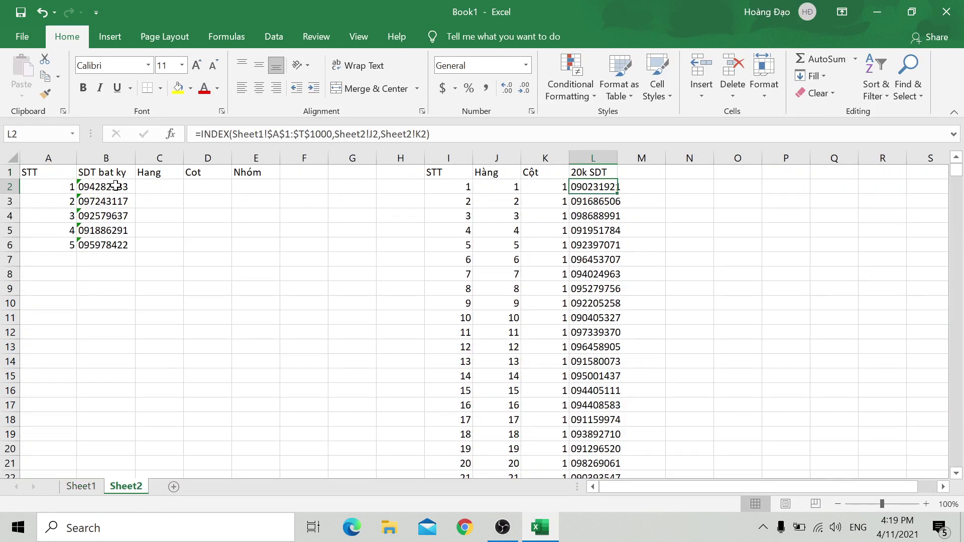
pyautogui.moveTo(116, 186); pyautogui.dragTo(124, 244)
# Step: Clear B2:B6 and paste Sheet1's K16 number into B2 as a value
pyautogui.press('Delete')
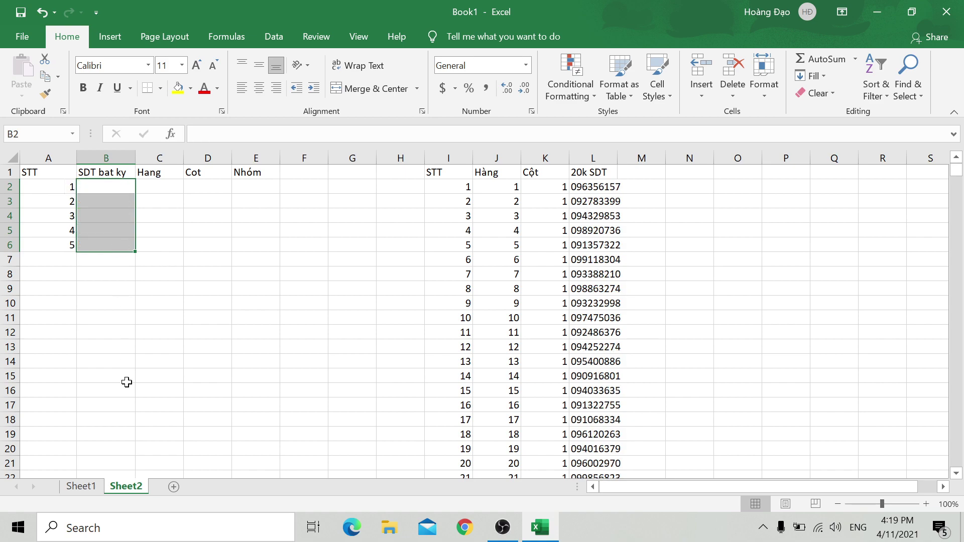
pyautogui.click(81, 486)
pyautogui.click(520, 391)
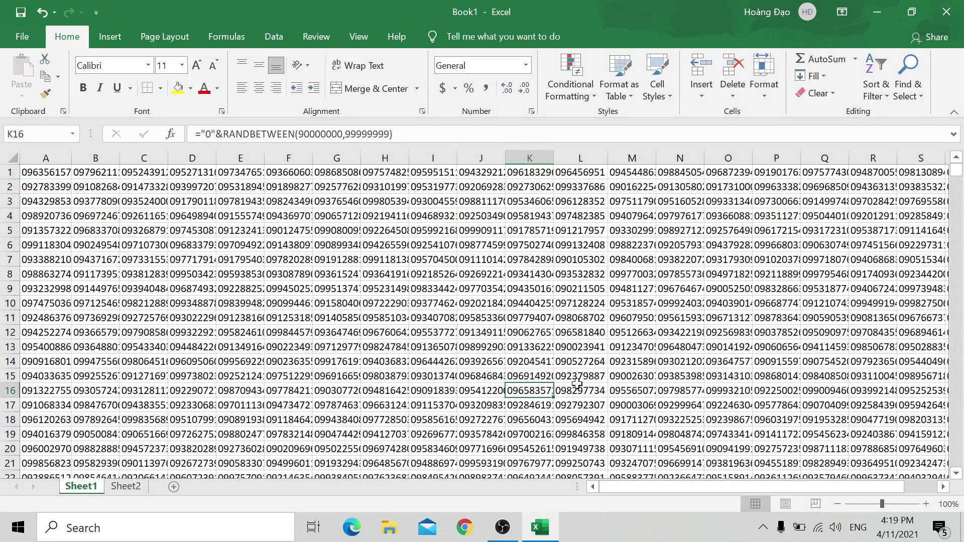
pyautogui.hotkey('ctrl', 'c')
pyautogui.click(126, 487)
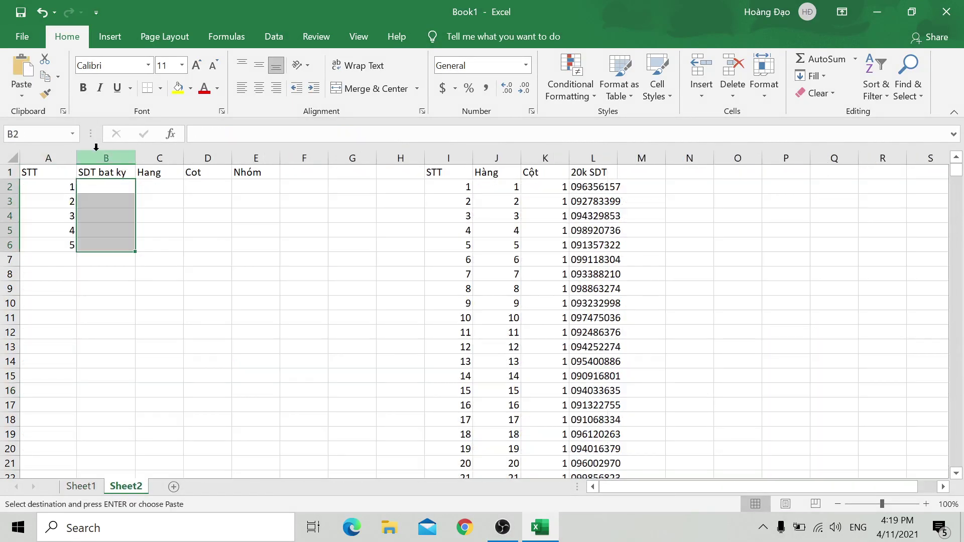
pyautogui.click(96, 181)
pyautogui.rightClick(96, 183)
pyautogui.click(162, 223)
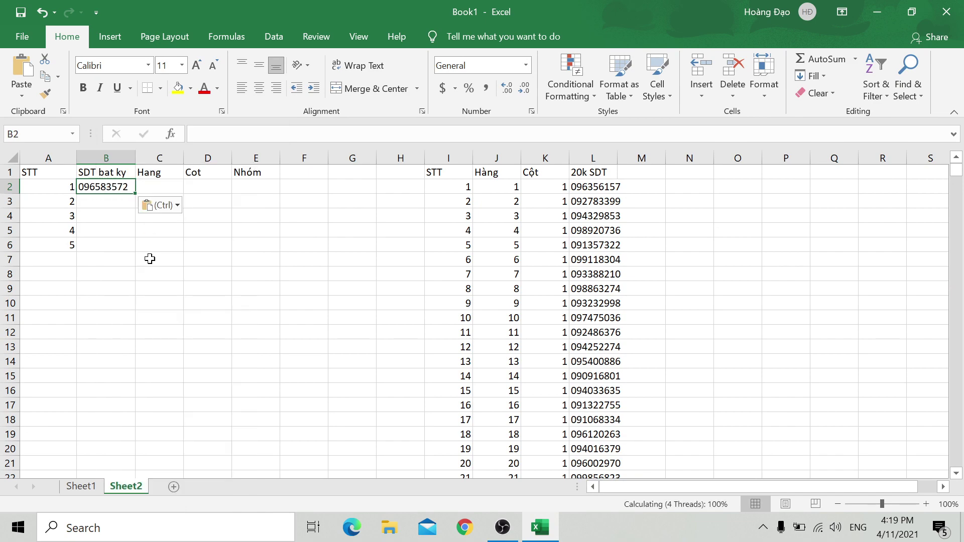
# Step: Paste Sheet1's P521 number into B3 as a value
pyautogui.click(81, 486)
pyautogui.moveTo(957, 174); pyautogui.dragTo(866, 319)
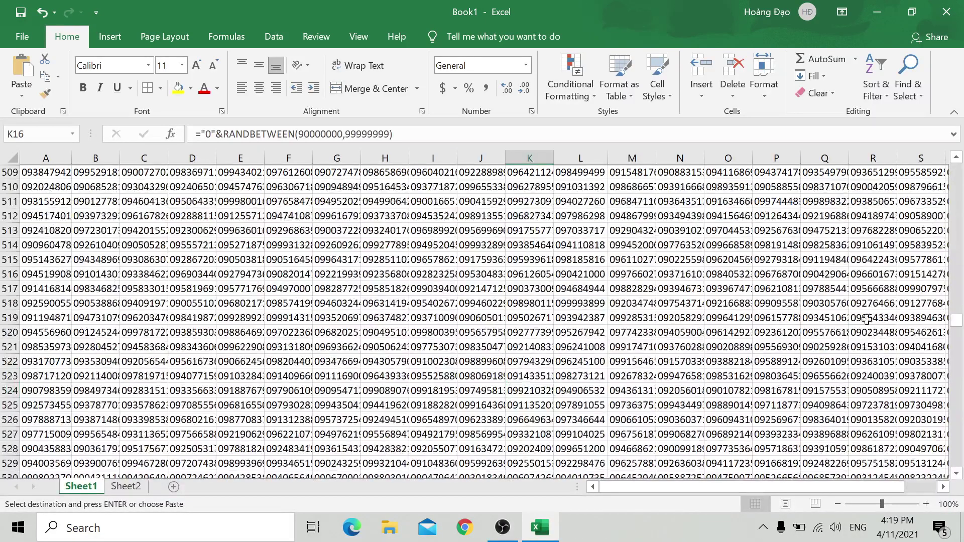
pyautogui.click(776, 347)
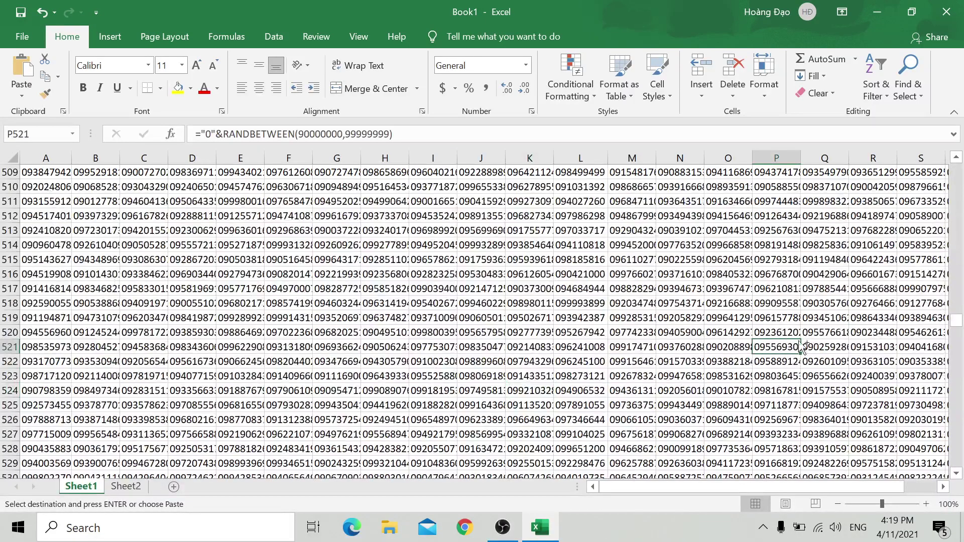
pyautogui.click(129, 490)
pyautogui.click(102, 201)
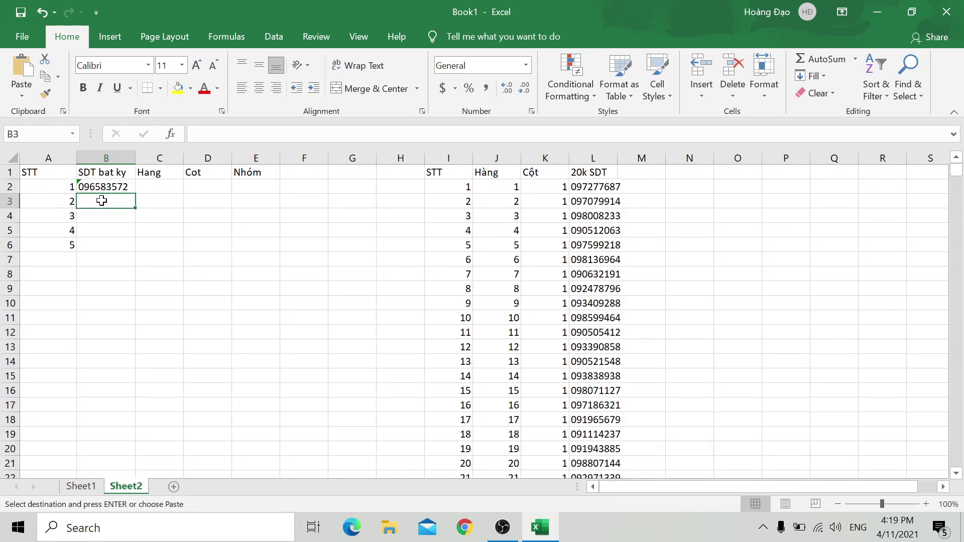
pyautogui.rightClick(103, 204)
pyautogui.click(155, 225)
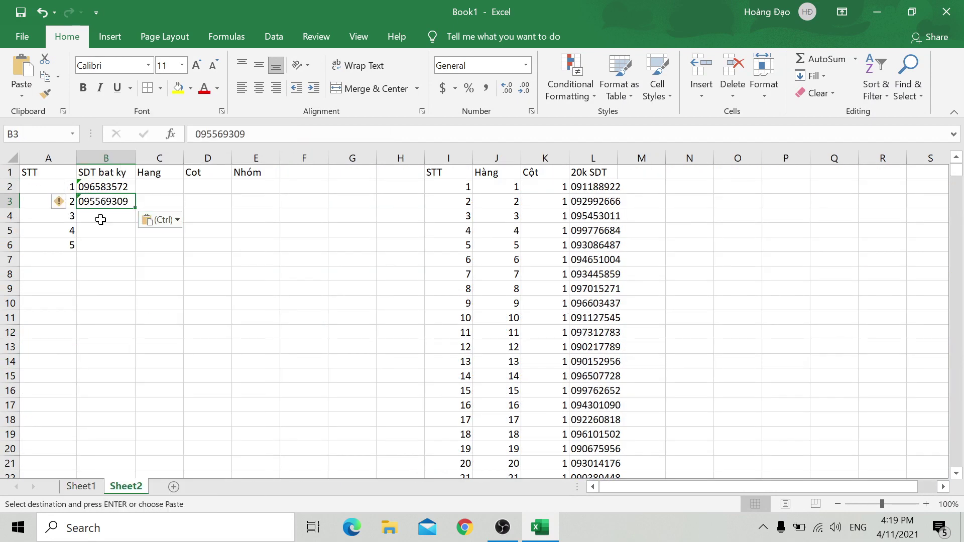
pyautogui.click(99, 220)
# Step: Paste Sheet1's H544 number into B4 as a value
pyautogui.click(82, 486)
pyautogui.scroll(-5, 261, 468)
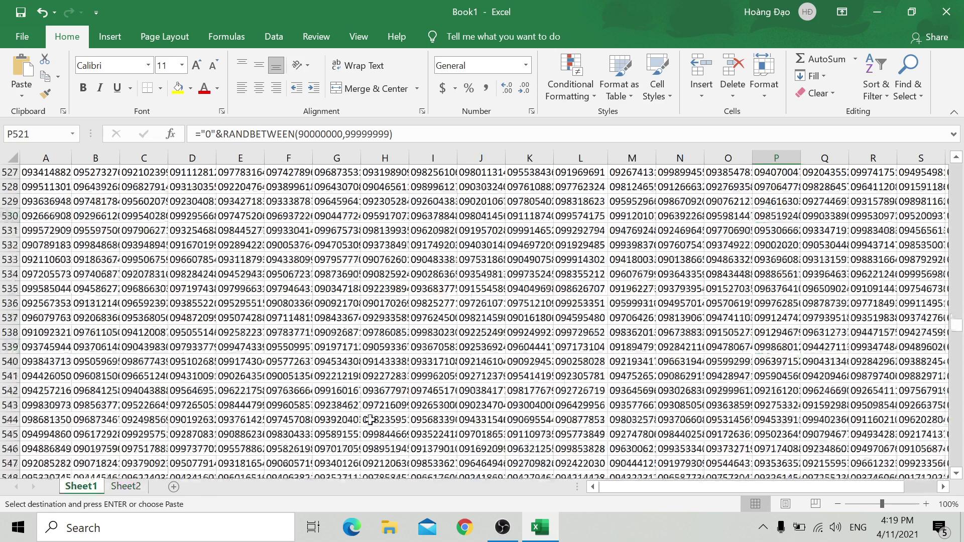
pyautogui.click(372, 420)
pyautogui.click(129, 488)
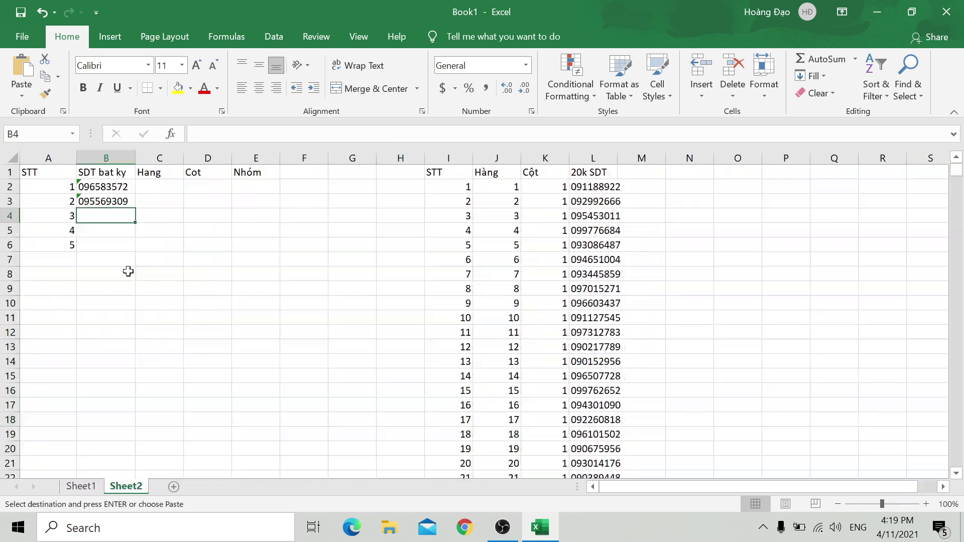
pyautogui.rightClick(107, 228)
pyautogui.click(156, 227)
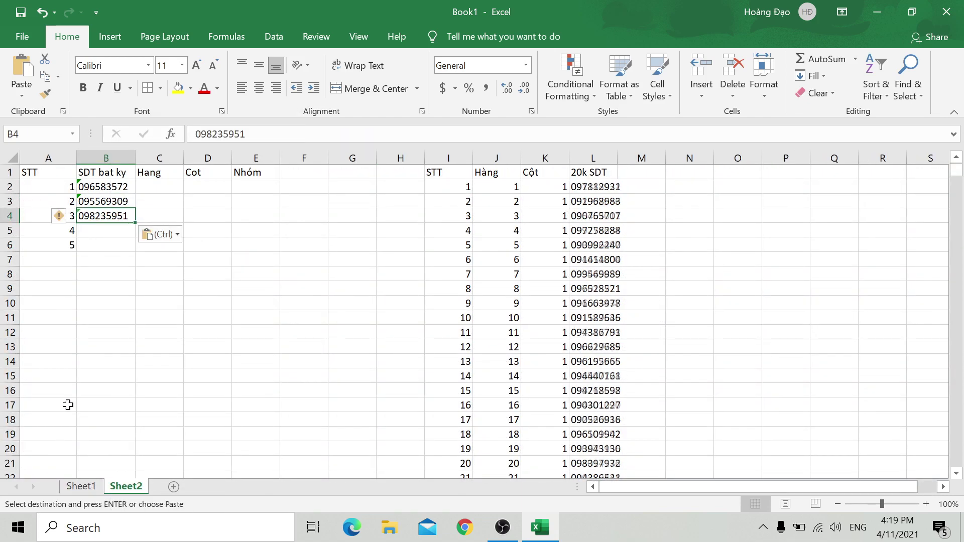
# Step: Paste Sheet1's A546 number into B5 as a value
pyautogui.click(82, 485)
pyautogui.click(60, 448)
pyautogui.hotkey('ctrl', 'c')
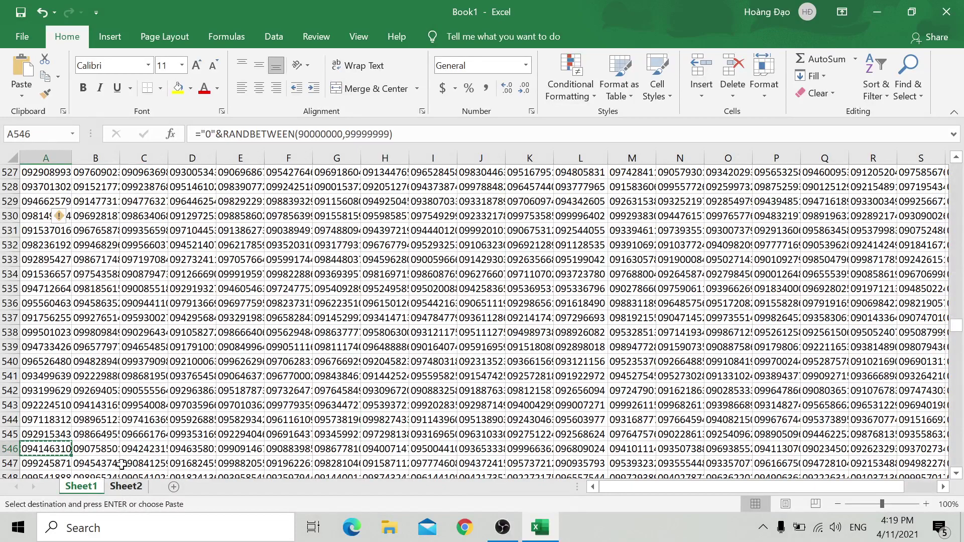
pyautogui.click(126, 486)
pyautogui.click(103, 230)
pyautogui.rightClick(103, 230)
pyautogui.click(147, 251)
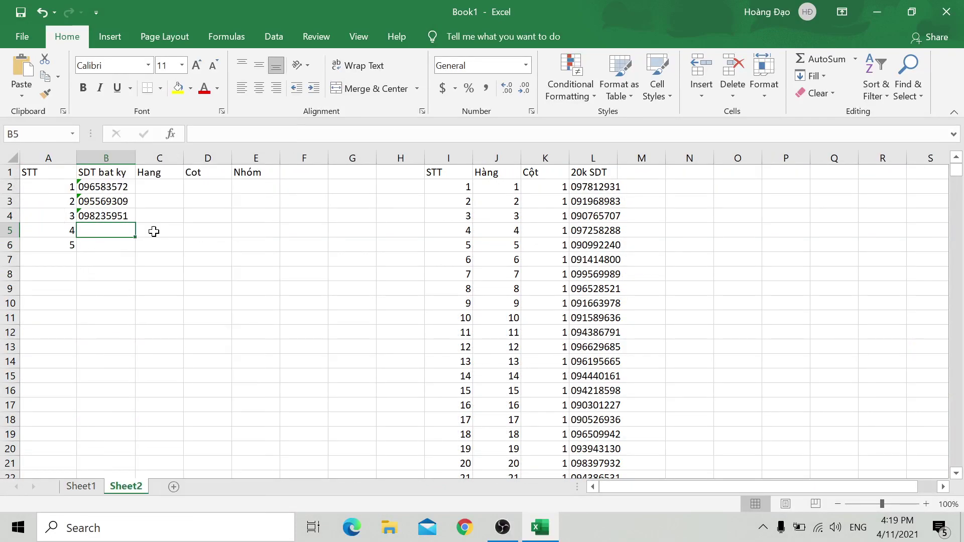
# Step: Paste one more Sheet1 number into B6 as a value
pyautogui.click(81, 486)
pyautogui.scroll(-8, 874, 384)
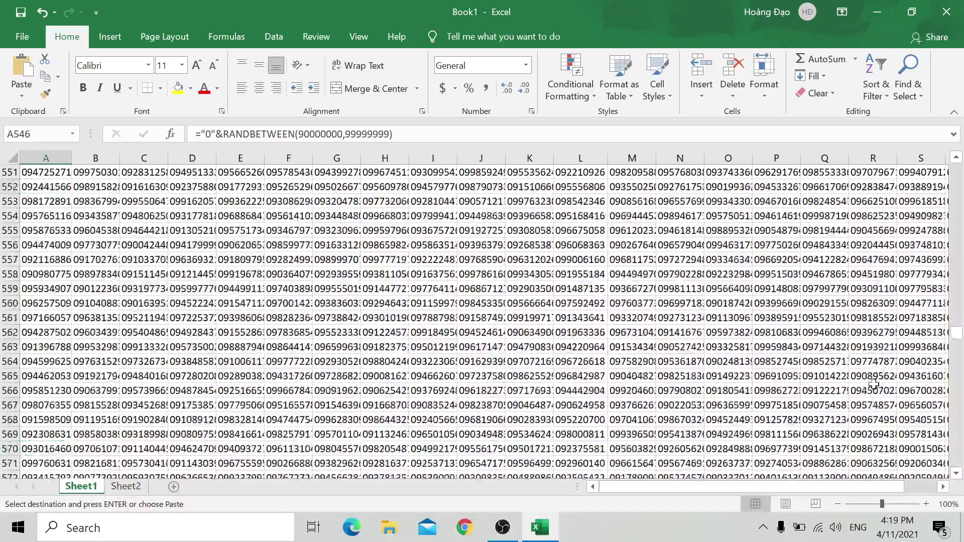
pyautogui.scroll(-4, 874, 385)
pyautogui.click(126, 486)
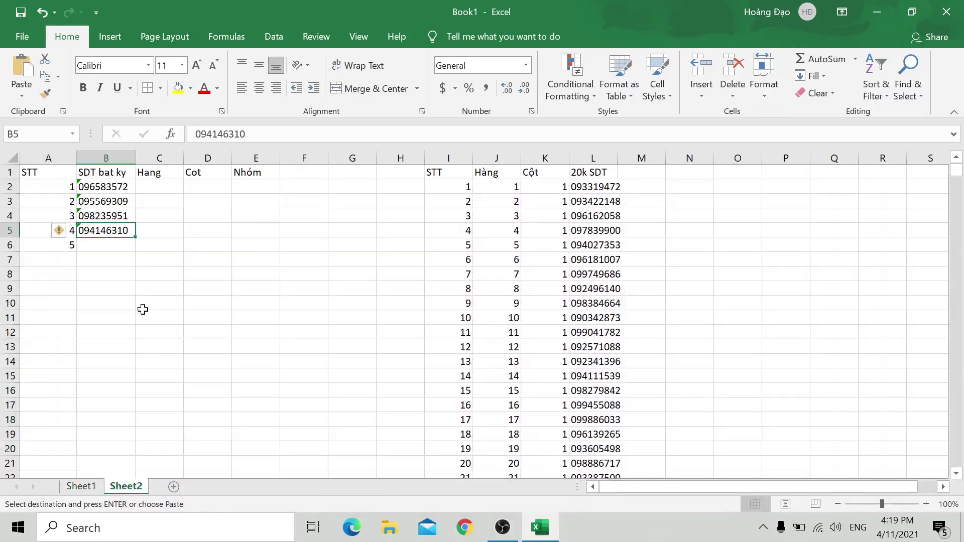
pyautogui.click(115, 245)
pyautogui.rightClick(116, 245)
pyautogui.click(167, 230)
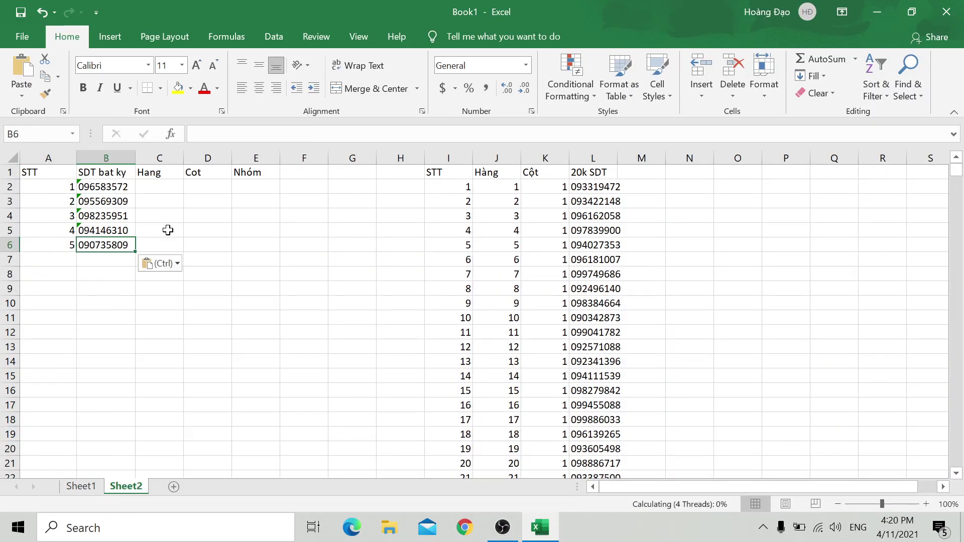
pyautogui.click(166, 187)
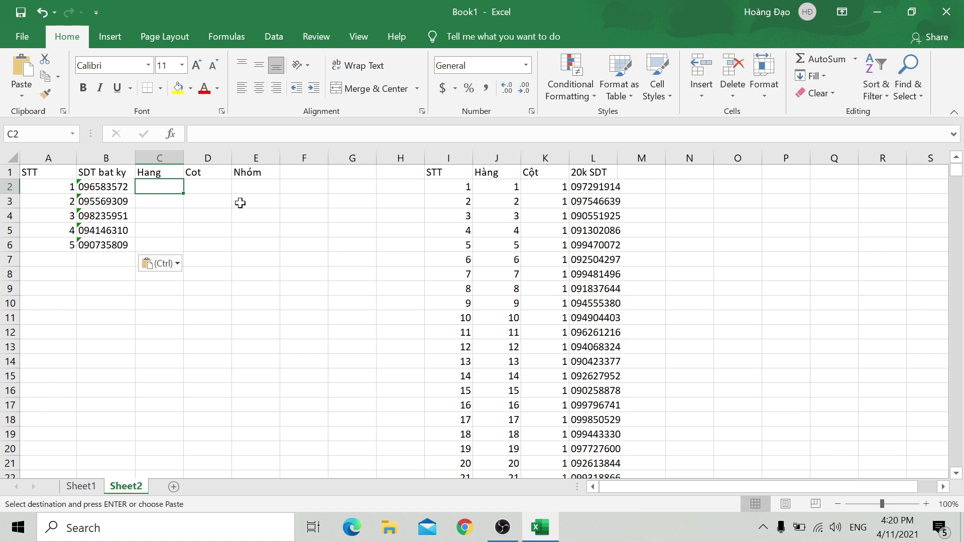
# Step: Start a VLOOKUP in C2 with lookup value B2 and table $I$1:$L$20001
pyautogui.write('=')
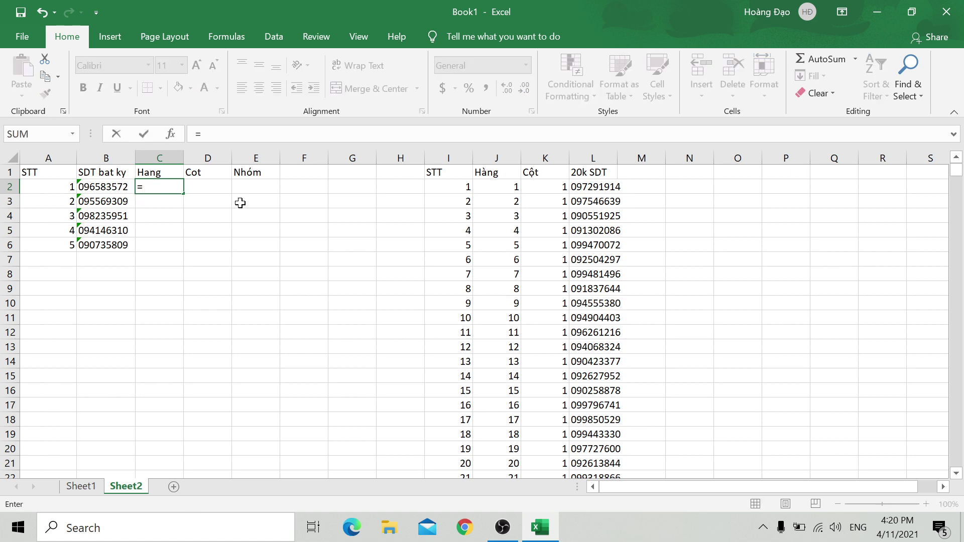
pyautogui.write('VL')
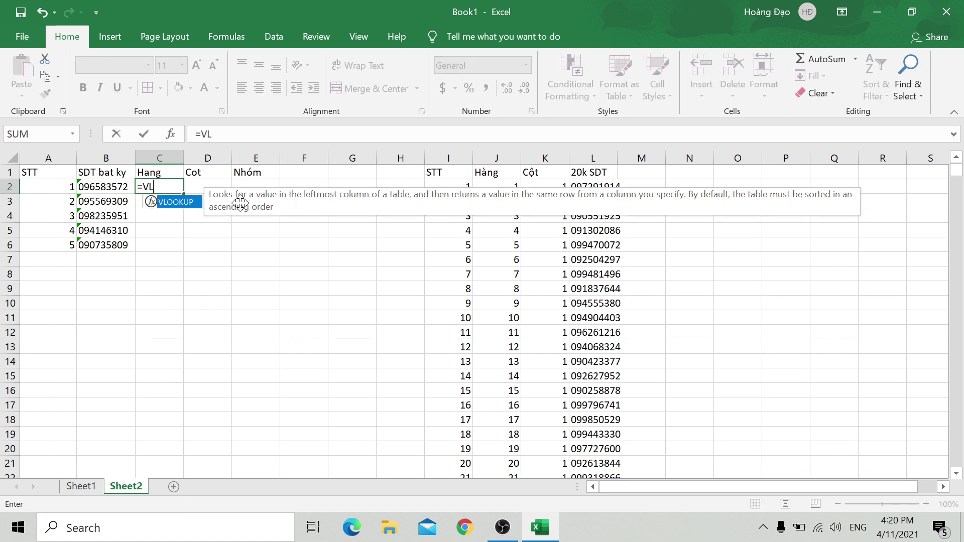
pyautogui.doubleClick(180, 206)
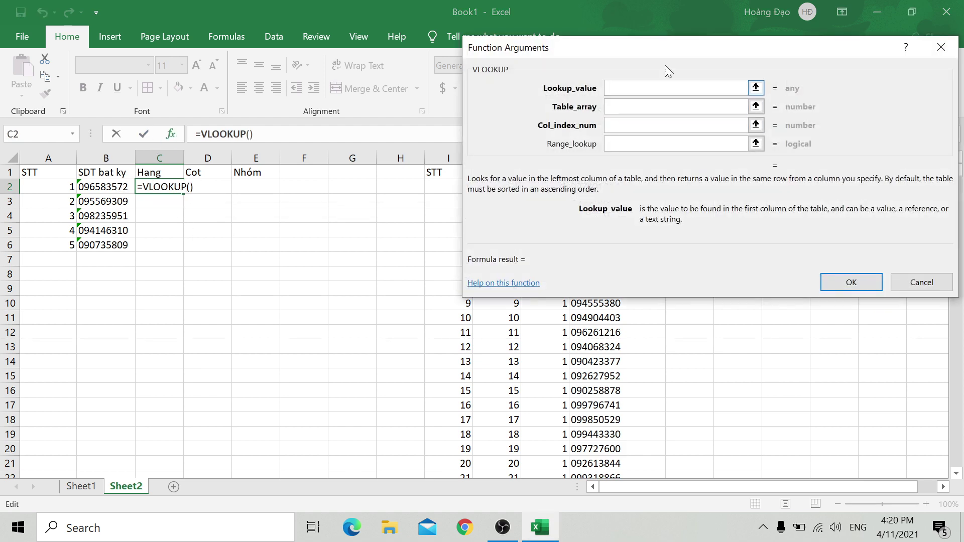
pyautogui.moveTo(674, 50); pyautogui.dragTo(482, 139)
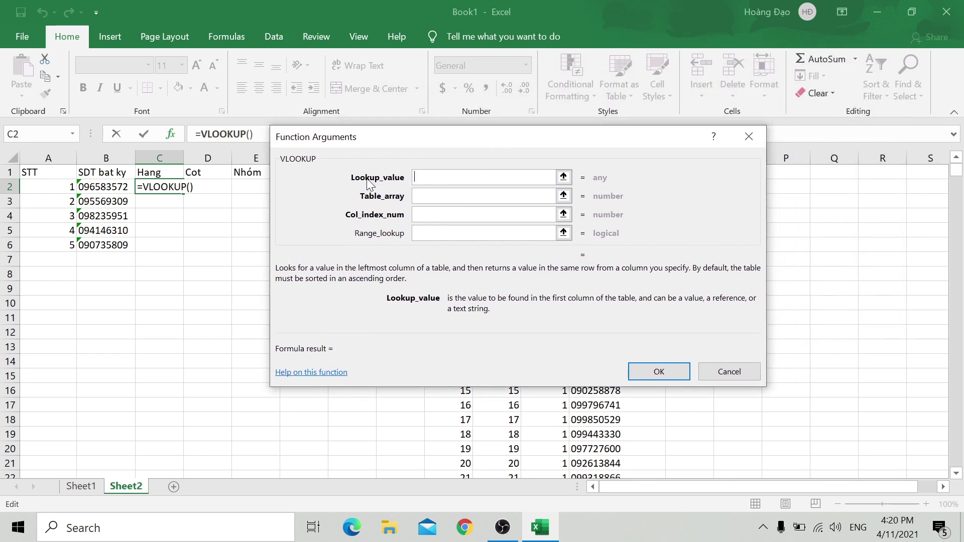
pyautogui.click(107, 187)
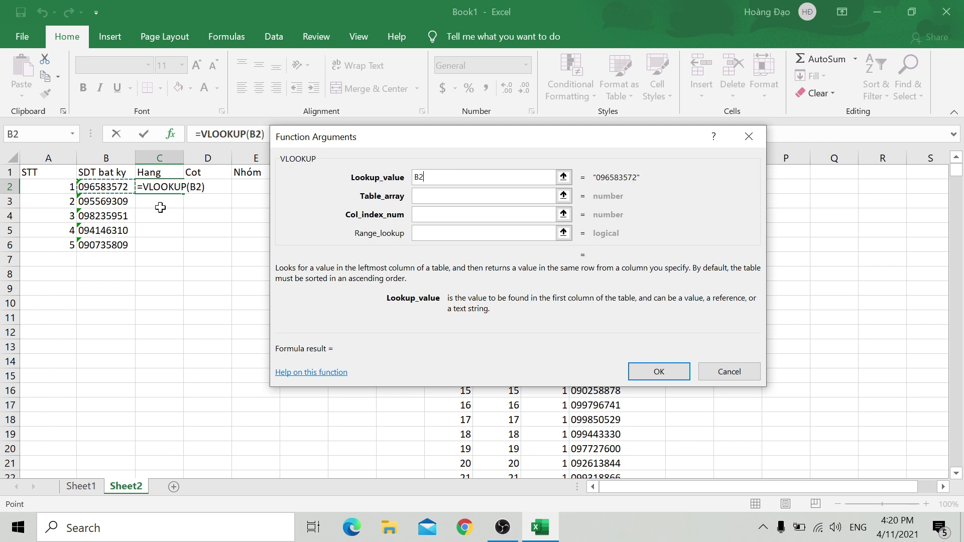
pyautogui.click(548, 196)
pyautogui.moveTo(471, 138)
pyautogui.mouseDown()
pyautogui.moveTo(247, 81)
pyautogui.moveTo(246, 102)
pyautogui.moveTo(171, 84)
pyautogui.mouseUp()
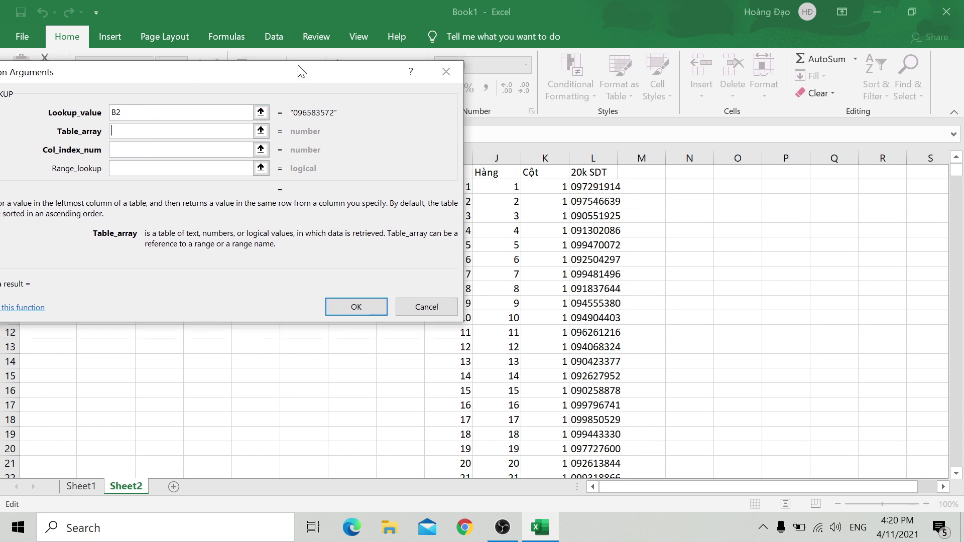
pyautogui.moveTo(300, 70); pyautogui.dragTo(224, 72)
pyautogui.click(455, 173)
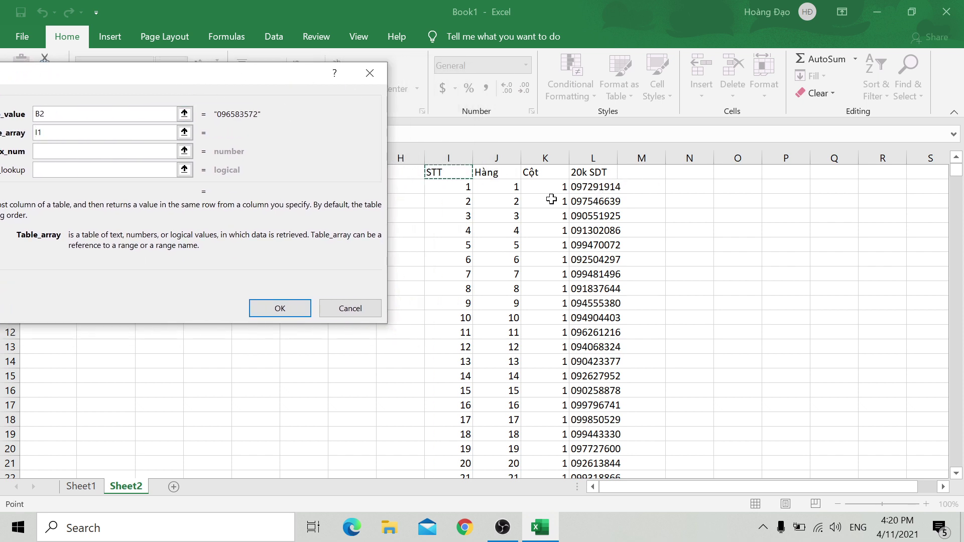
pyautogui.hotkey('ctrl', 'shift', 'Right')
pyautogui.hotkey('ctrl', 'shift', 'Down')
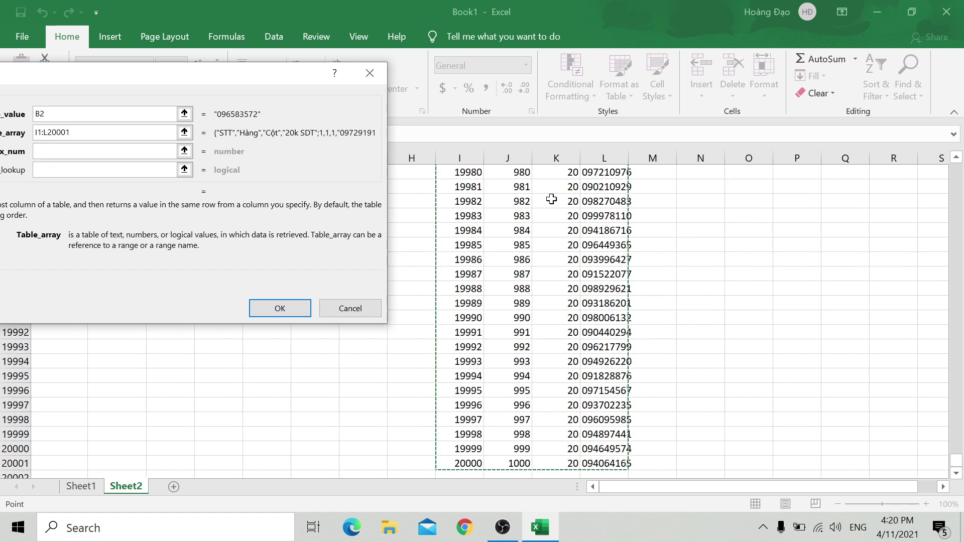
pyautogui.press('F4')
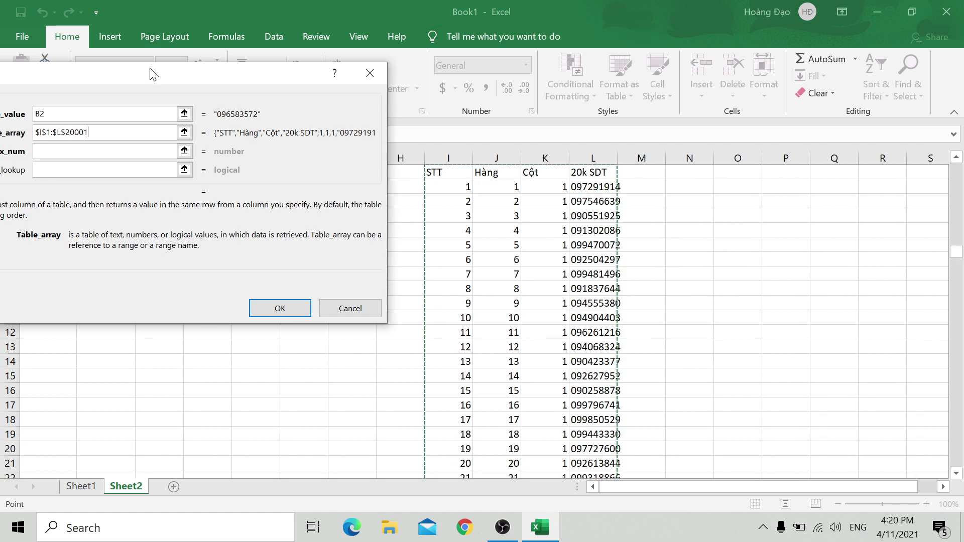
# Step: Give the VLOOKUP column index 2 and range lookup 0, and confirm it
pyautogui.moveTo(142, 69); pyautogui.dragTo(393, 71)
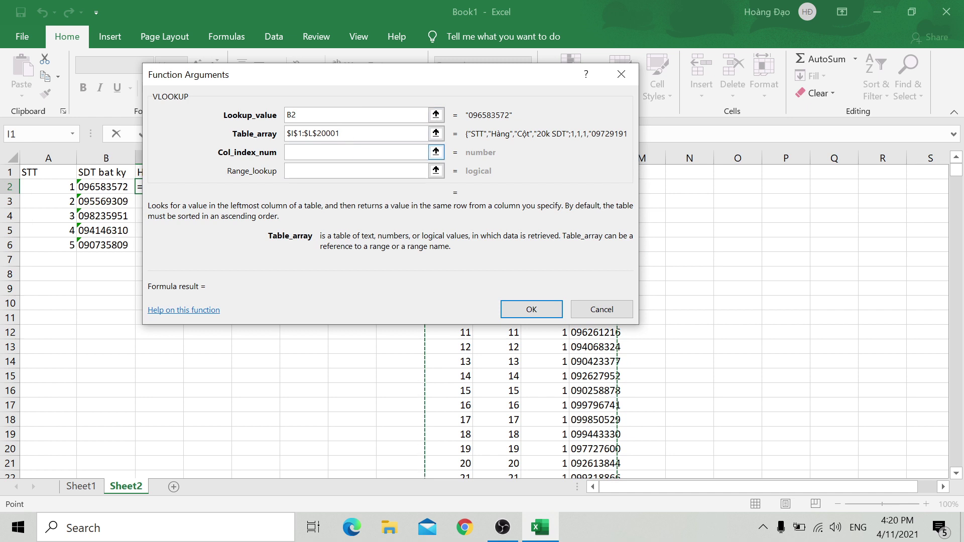
pyautogui.click(339, 161)
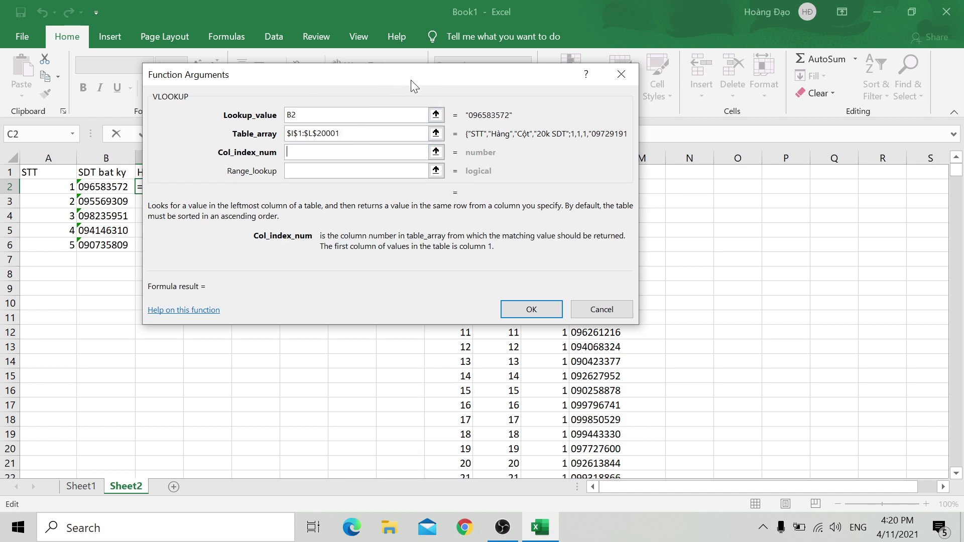
pyautogui.moveTo(411, 80); pyautogui.dragTo(276, 212)
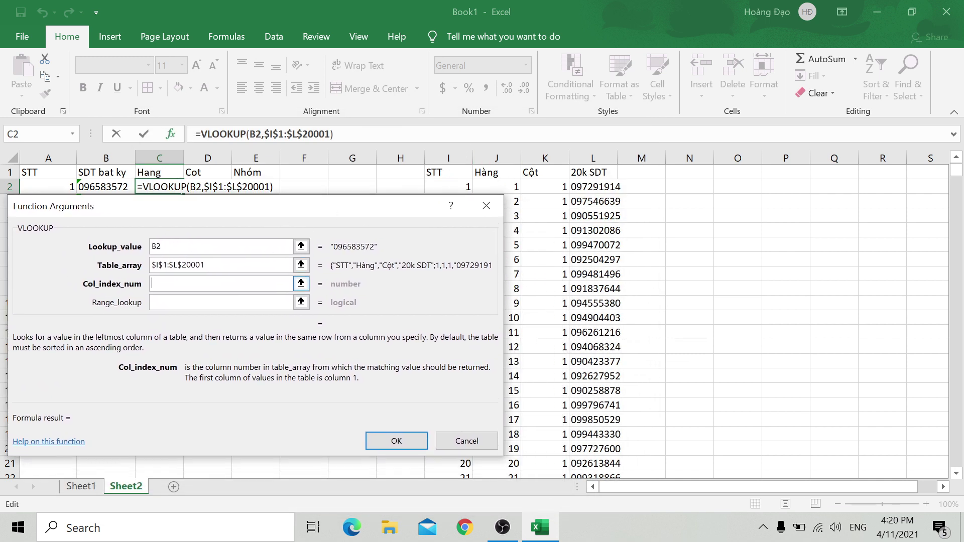
pyautogui.write('2')
pyautogui.press('BackSpace')
pyautogui.write('2')
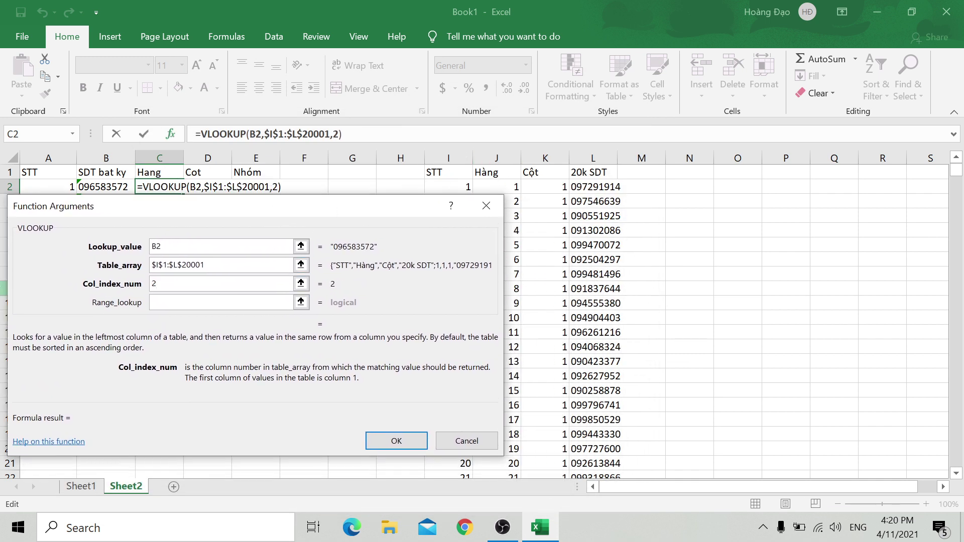
pyautogui.click(205, 304)
pyautogui.write('0')
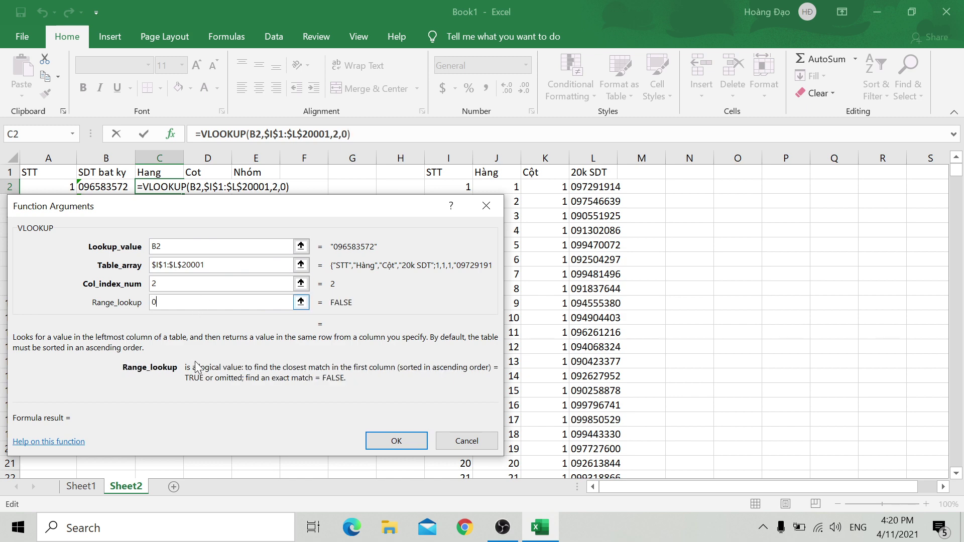
pyautogui.click(389, 438)
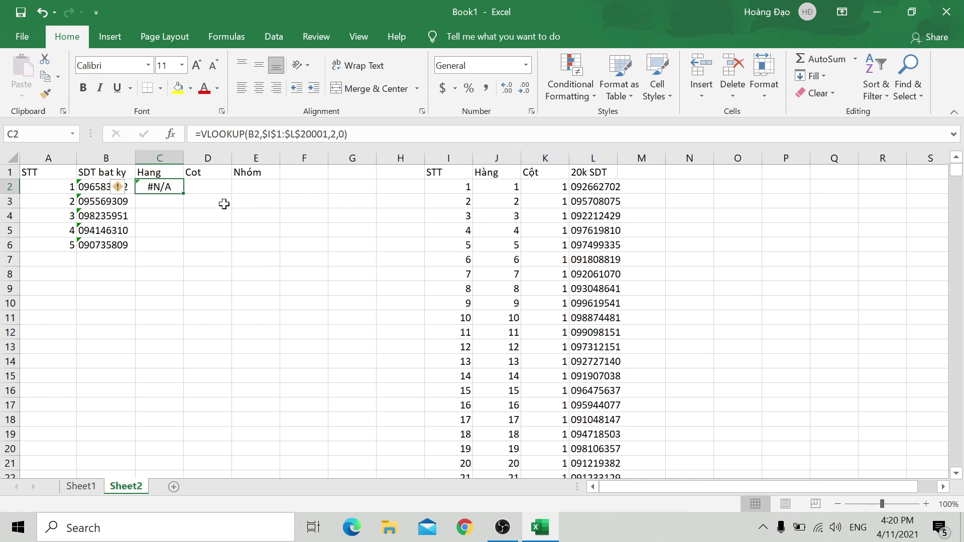
pyautogui.moveTo(224, 204); pyautogui.dragTo(736, 205)
pyautogui.moveTo(188, 248); pyautogui.dragTo(849, 247)
pyautogui.moveTo(291, 303); pyautogui.dragTo(847, 304)
pyautogui.click(395, 217)
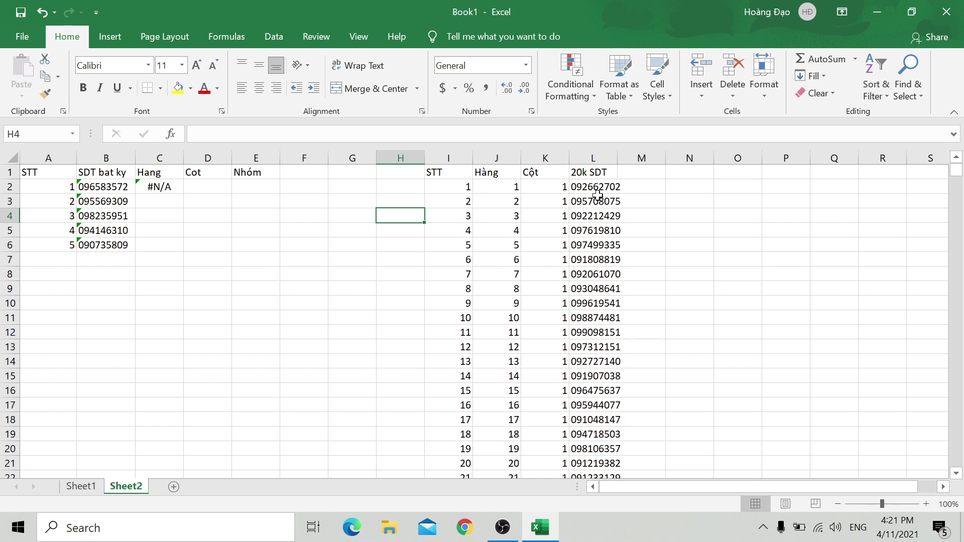
pyautogui.moveTo(591, 187); pyautogui.dragTo(592, 346)
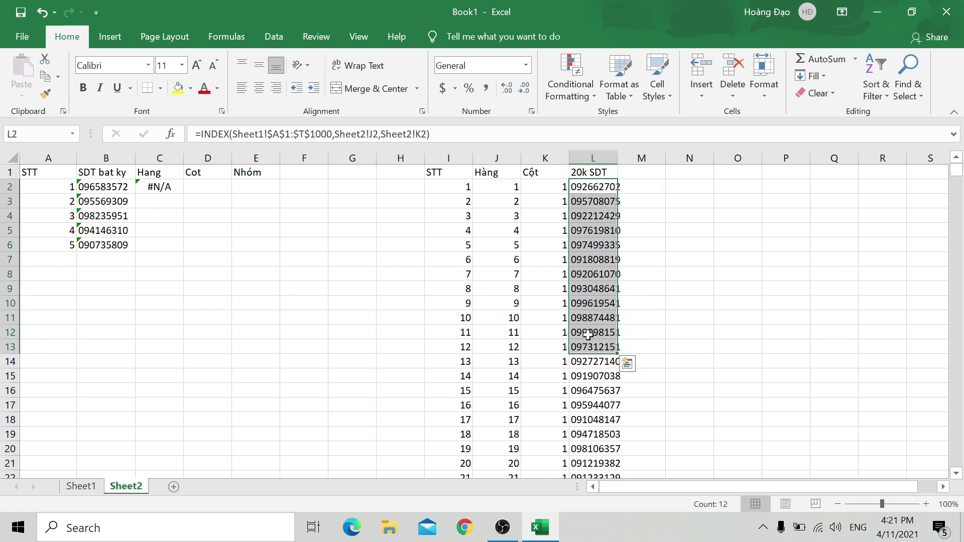
pyautogui.click(390, 196)
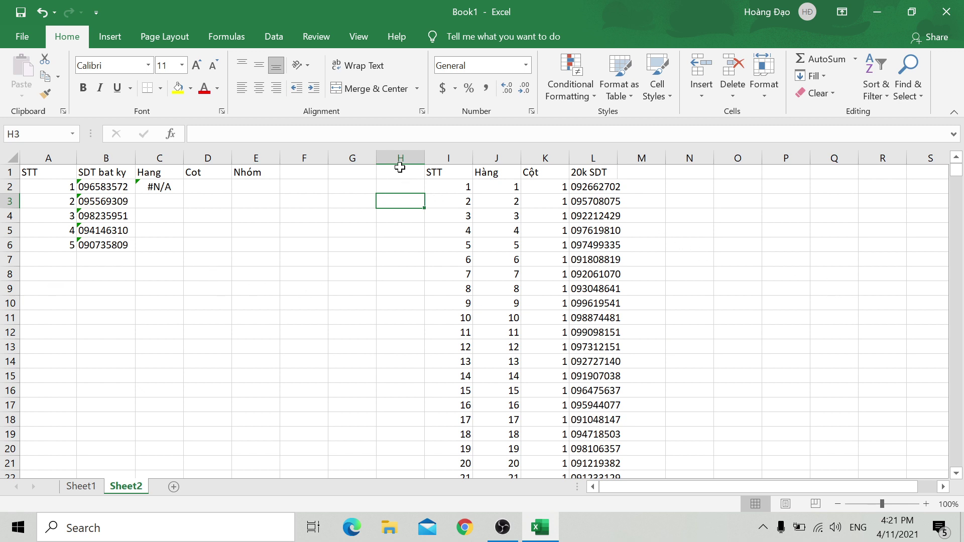
pyautogui.moveTo(441, 186); pyautogui.dragTo(456, 230)
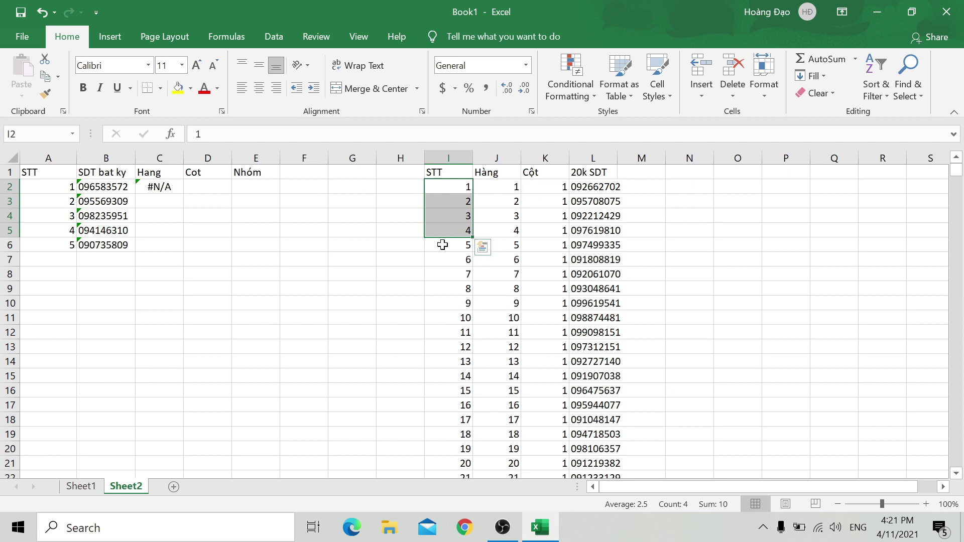
pyautogui.click(485, 202)
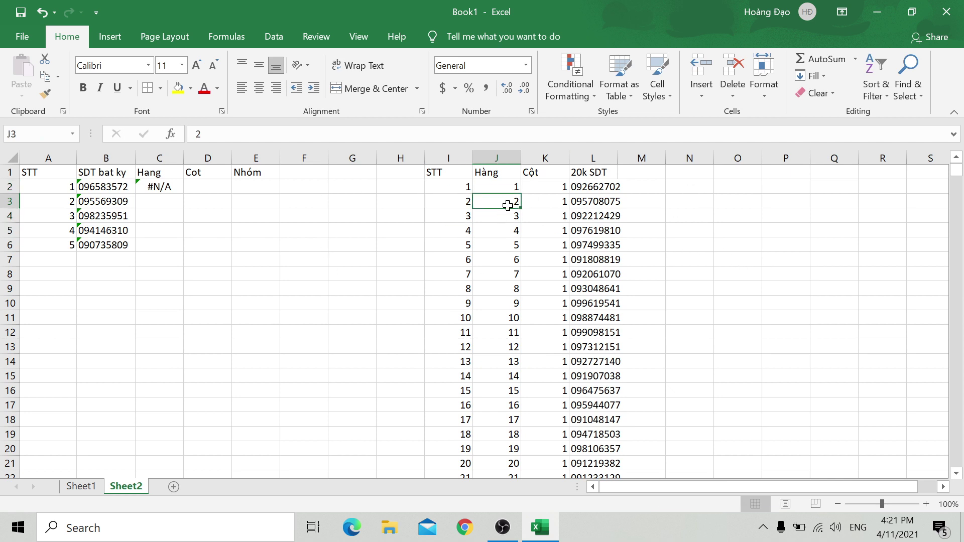
pyautogui.click(582, 175)
pyautogui.hotkey('ctrl', 'shift', 'Down')
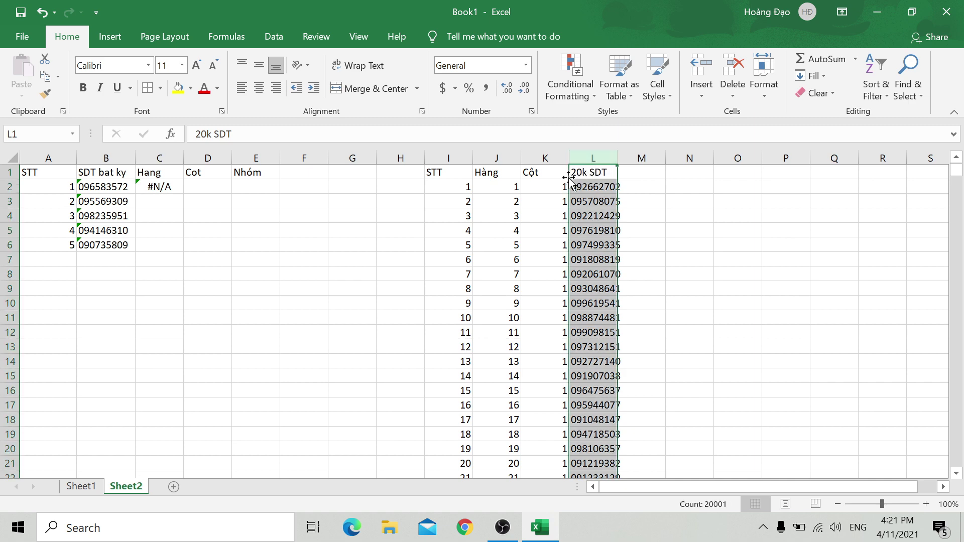
# Step: Move the 20k SDT phone column from L to H; clearing the STT column is tried and undone
pyautogui.moveTo(569, 180); pyautogui.dragTo(388, 190)
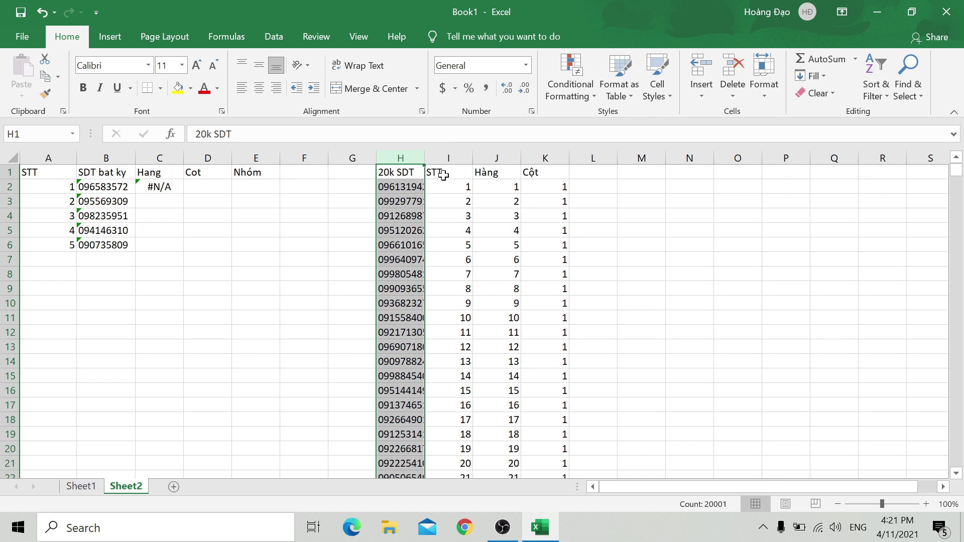
pyautogui.click(443, 175)
pyautogui.hotkey('ctrl', 'shift', 'Down')
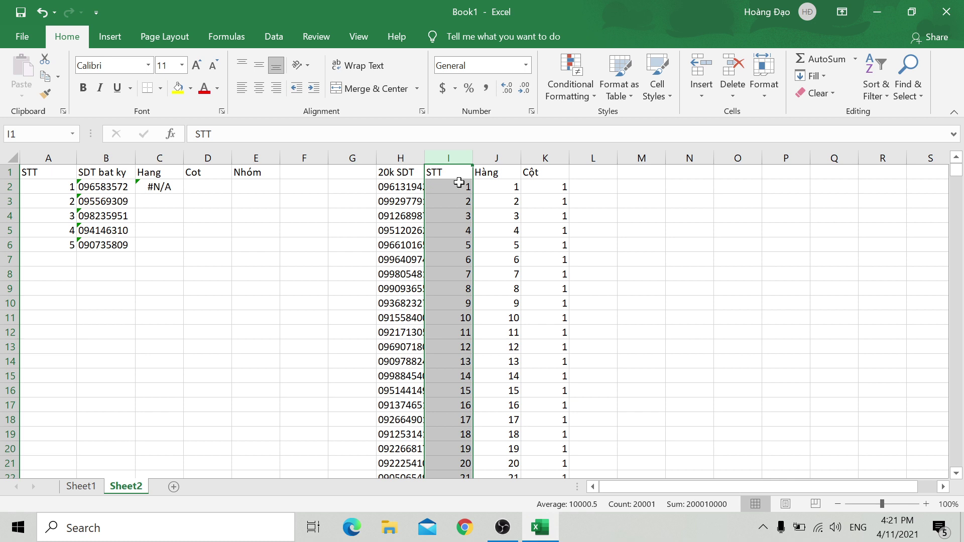
pyautogui.press('Delete')
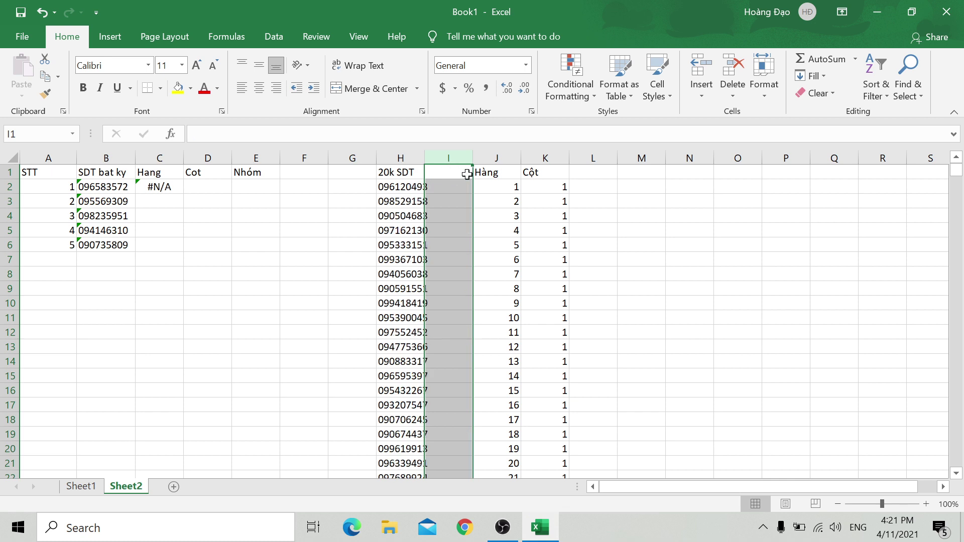
pyautogui.hotkey('ctrl', 'z')
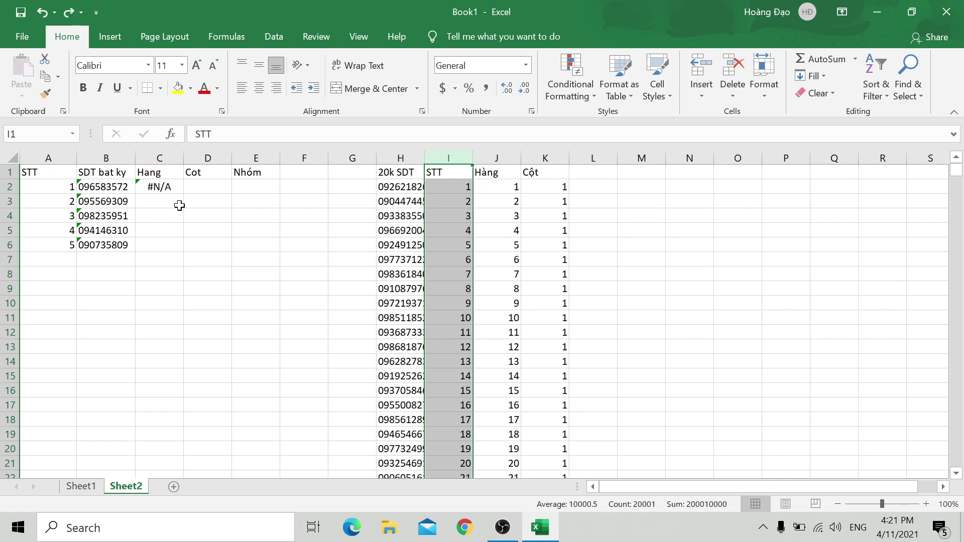
# Step: Change C2's VLOOKUP column index from 2 to 3, then select B2's phone number
pyautogui.click(166, 189)
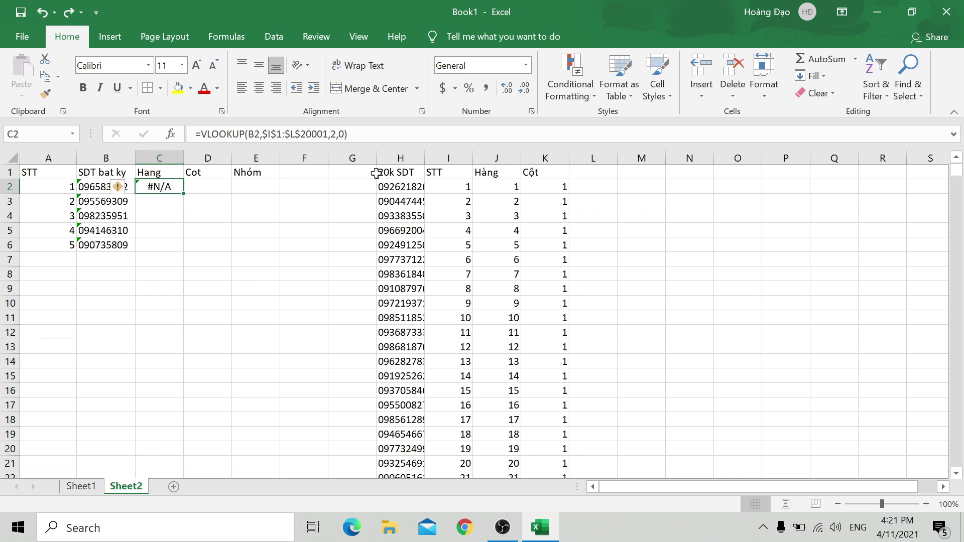
pyautogui.click(386, 134)
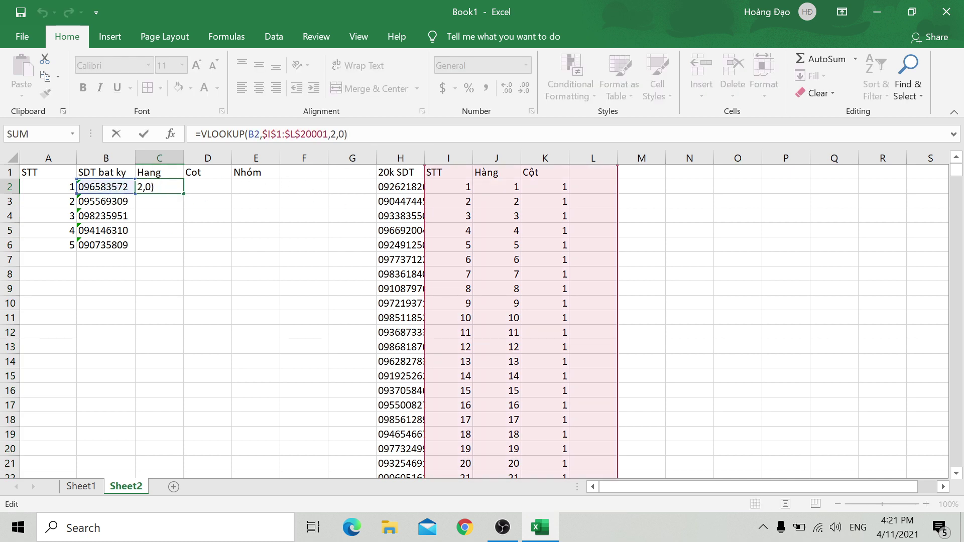
pyautogui.press('Return')
pyautogui.click(155, 187)
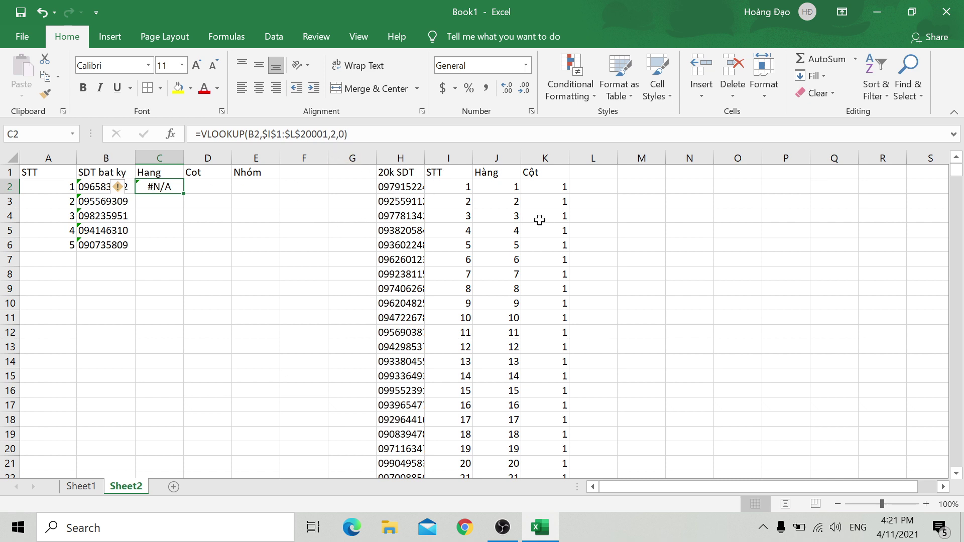
pyautogui.click(338, 133)
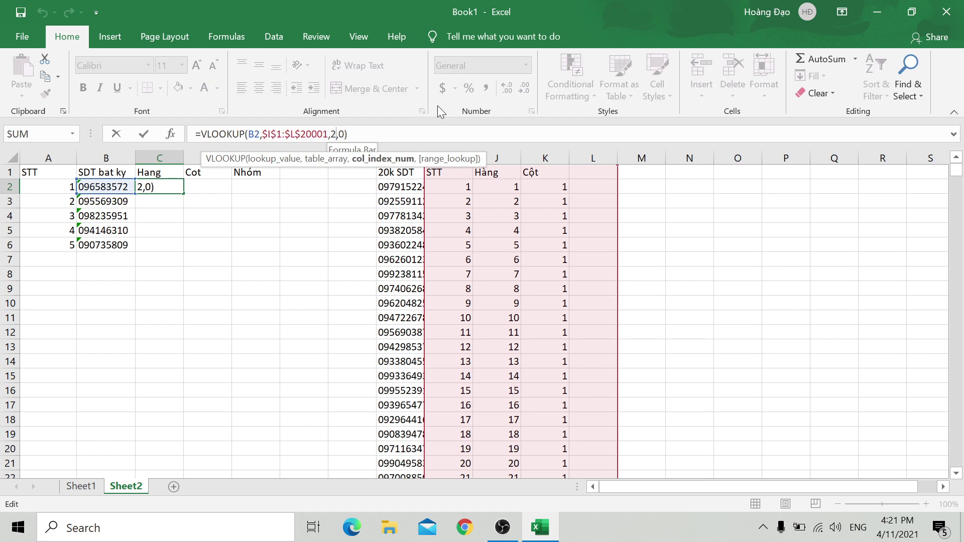
pyautogui.press('BackSpace')
pyautogui.write('3')
pyautogui.press('Return')
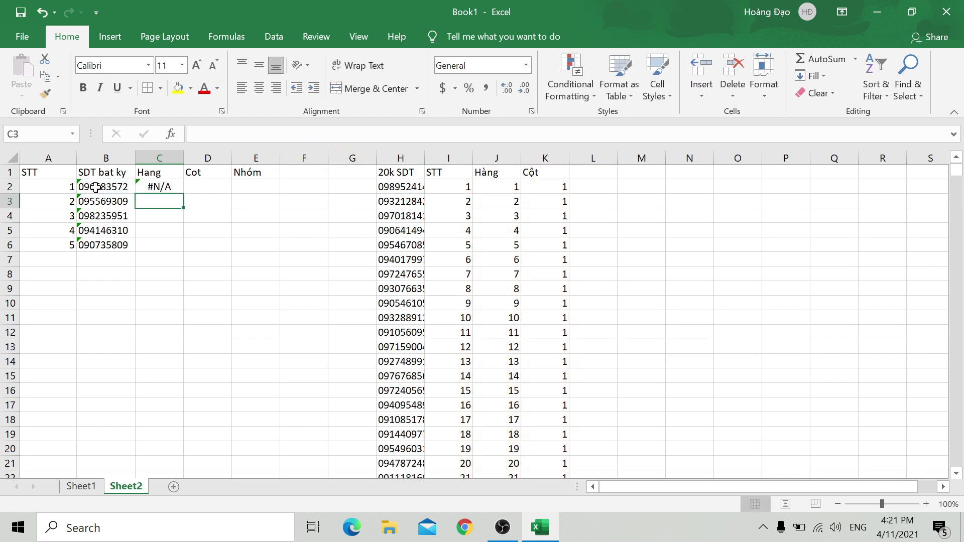
pyautogui.click(92, 185)
# Step: Copy a random phone number from Sheet1 and clear Sheet2's old sample numbers in B2:B6
pyautogui.click(81, 486)
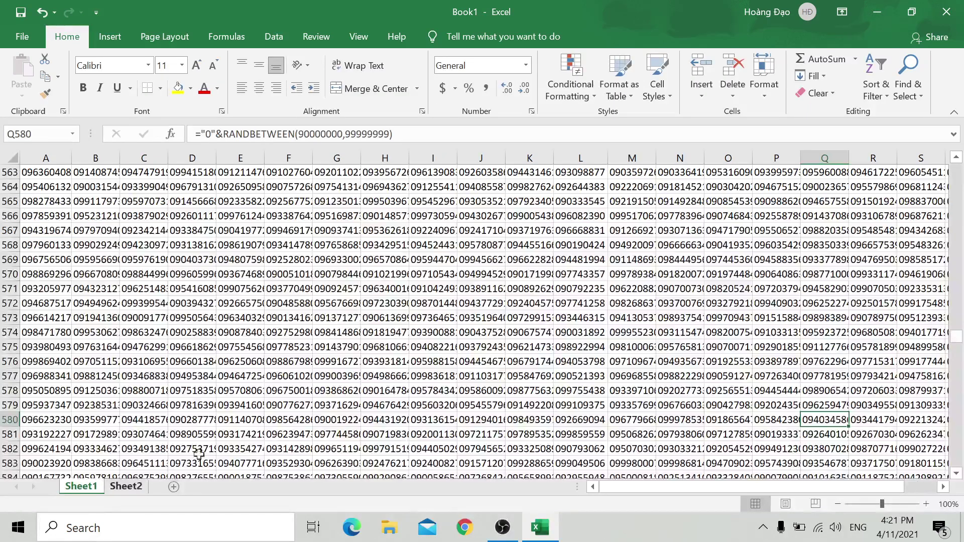
pyautogui.click(496, 374)
pyautogui.hotkey('ctrl', 'c')
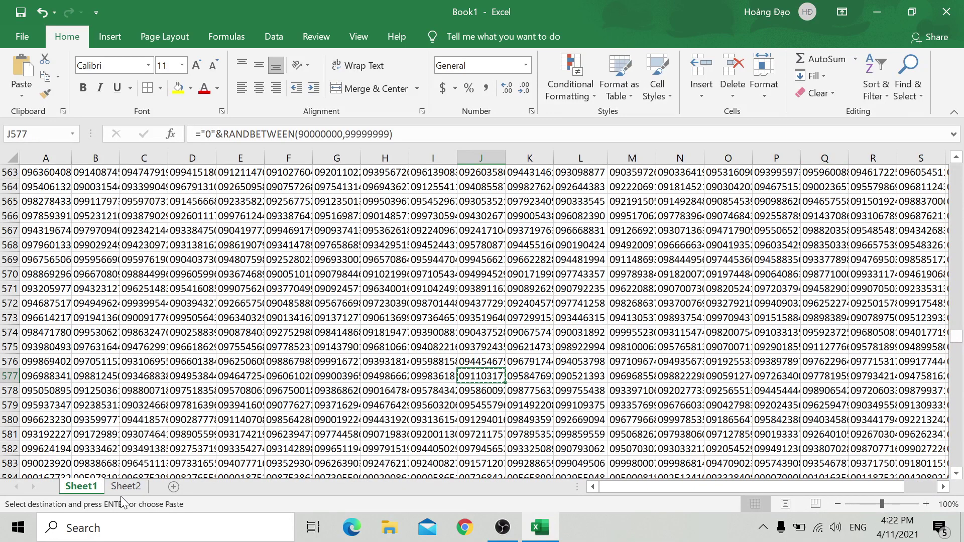
pyautogui.click(126, 487)
pyautogui.rightClick(102, 184)
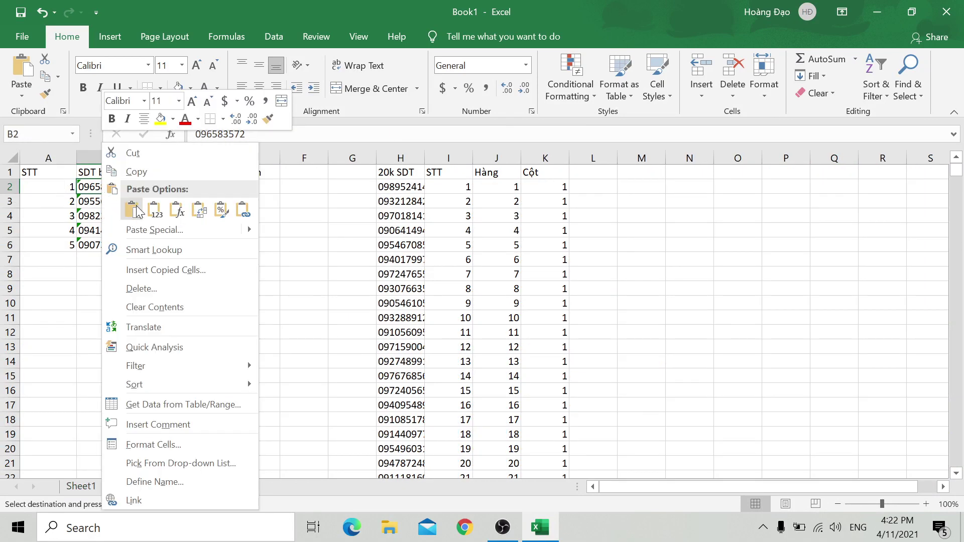
pyautogui.click(83, 185)
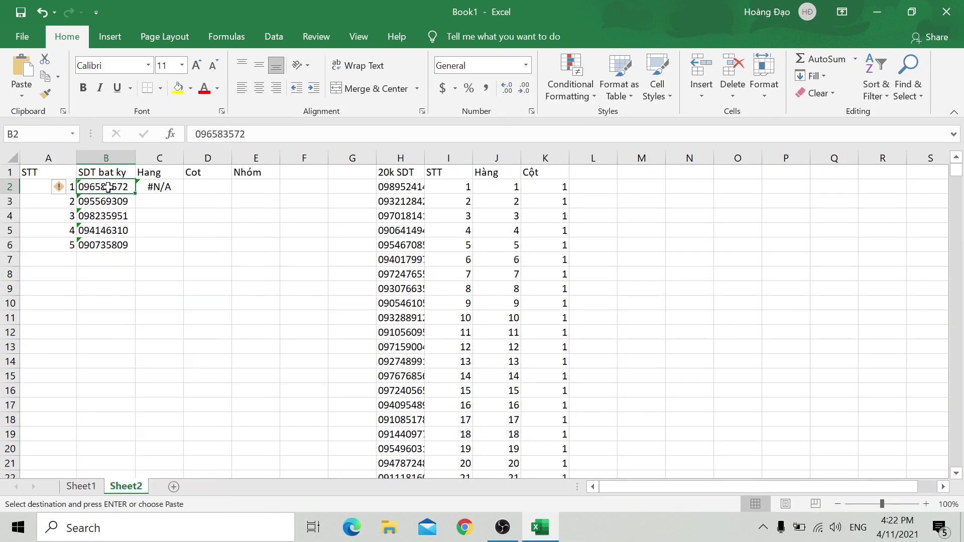
pyautogui.moveTo(108, 187); pyautogui.dragTo(102, 244)
pyautogui.press('Return')
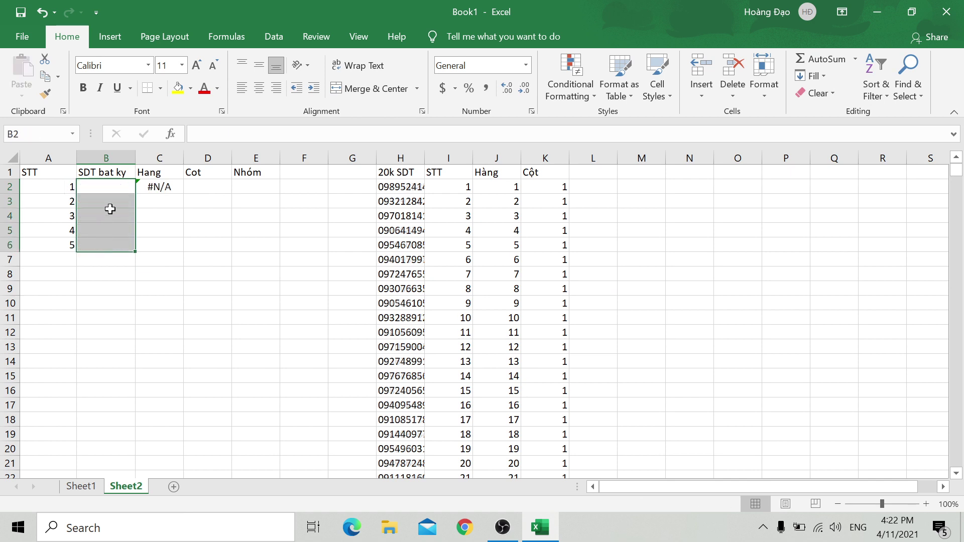
pyautogui.click(106, 187)
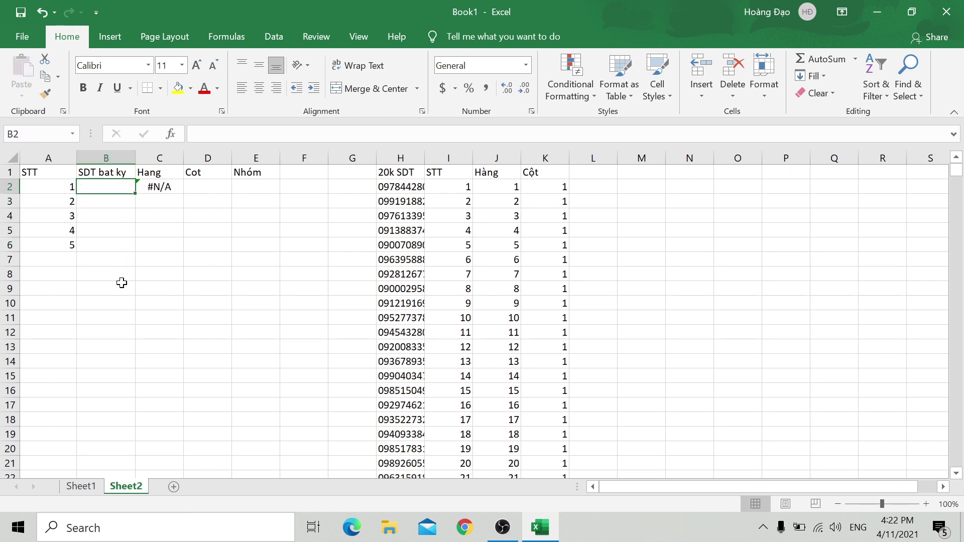
# Step: Paste random phone formulas copied from Sheet1 into B2 and B3
pyautogui.click(80, 487)
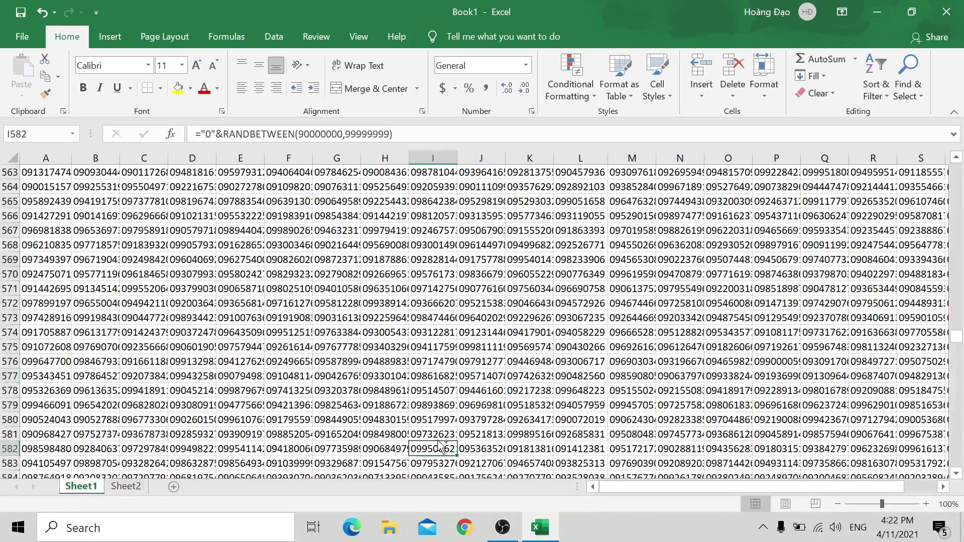
pyautogui.hotkey('ctrl', 'c')
pyautogui.click(133, 486)
pyautogui.hotkey('ctrl', 'v')
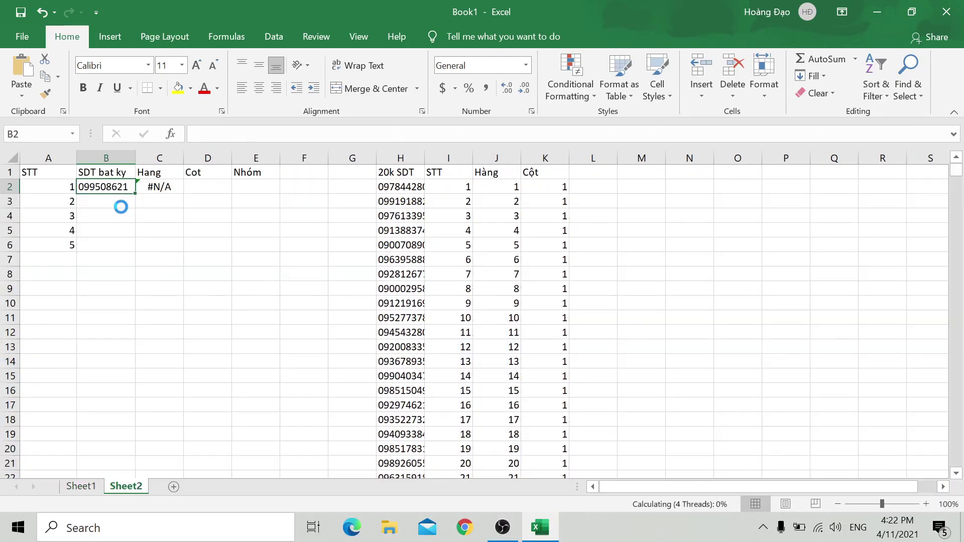
pyautogui.click(80, 486)
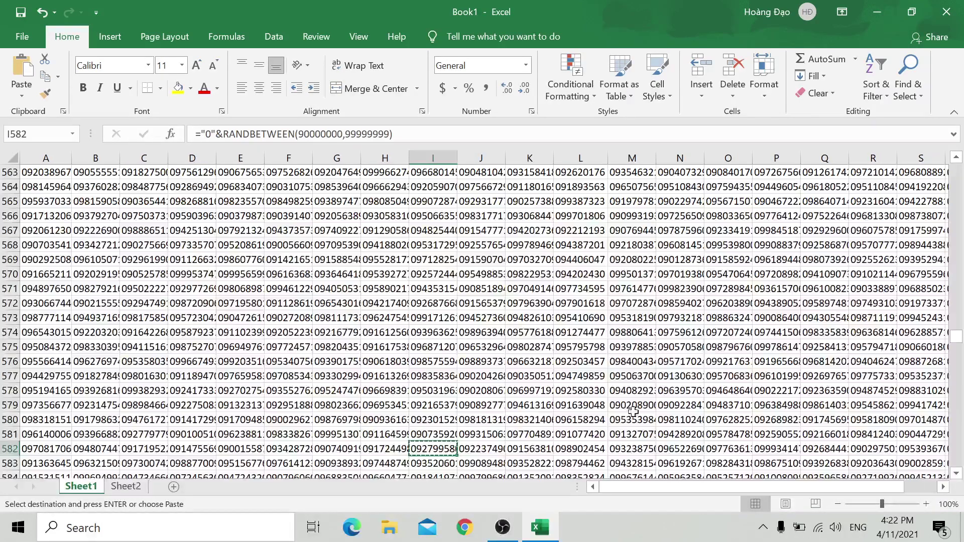
pyautogui.click(680, 362)
pyautogui.hotkey('ctrl', 'c')
pyautogui.click(126, 487)
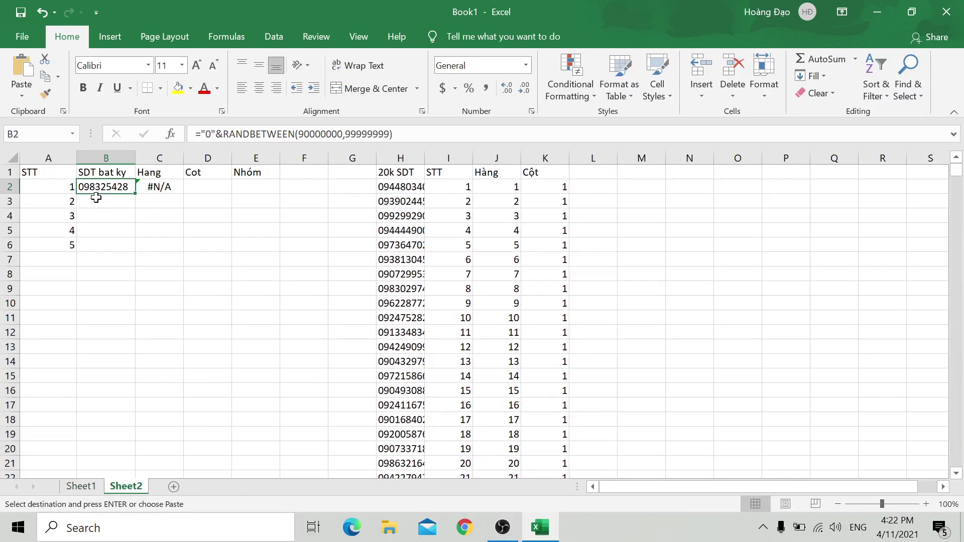
pyautogui.click(101, 200)
pyautogui.hotkey('ctrl', 'v')
# Step: Paste random phone formulas from Sheet1 cells R581 and D566 into B4 and B6
pyautogui.click(80, 487)
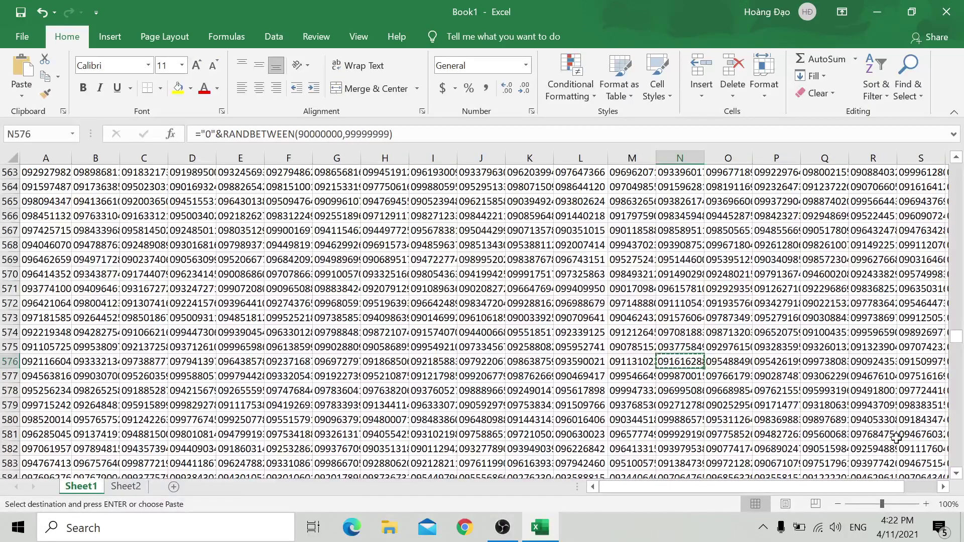
pyautogui.click(877, 435)
pyautogui.hotkey('ctrl', 'c')
pyautogui.click(123, 489)
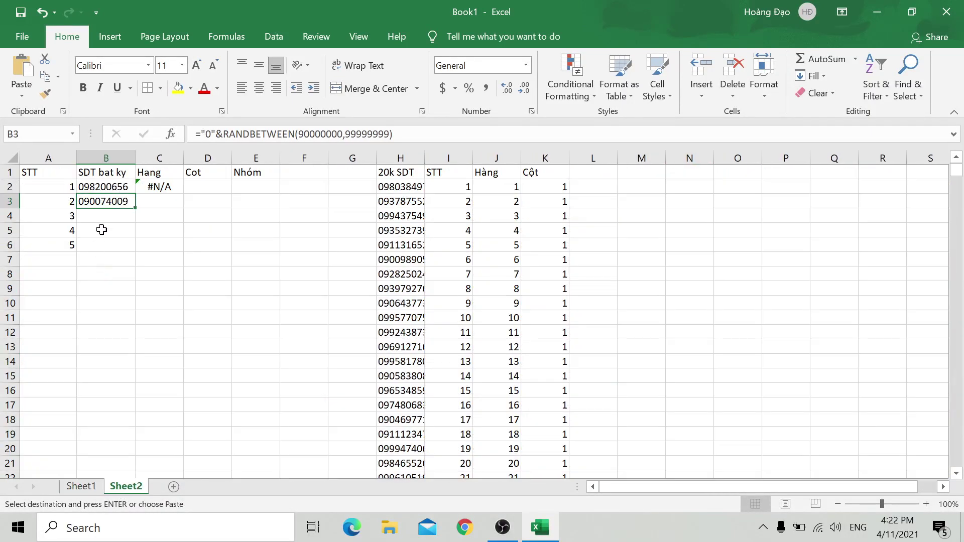
pyautogui.click(107, 216)
pyautogui.hotkey('ctrl', 'v')
pyautogui.click(80, 486)
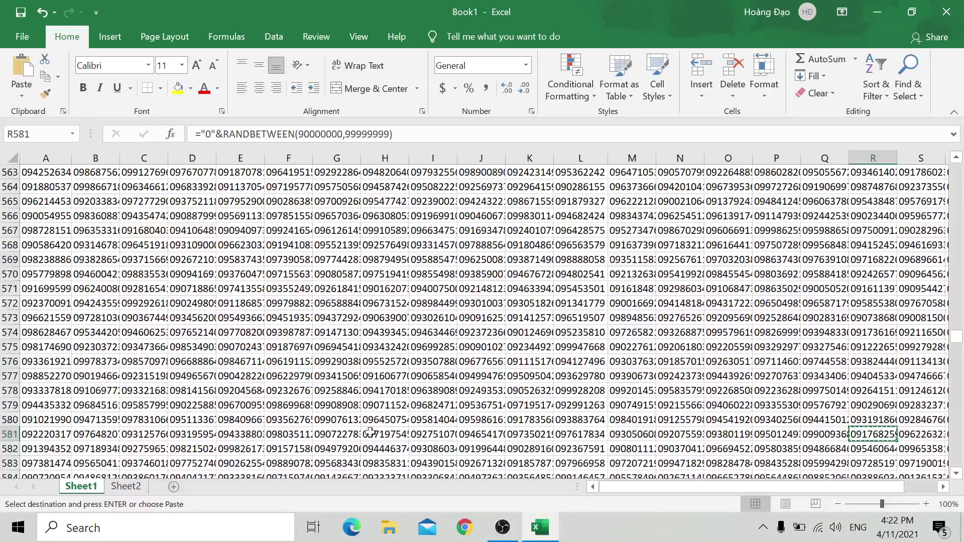
pyautogui.click(192, 216)
pyautogui.hotkey('ctrl', 'c')
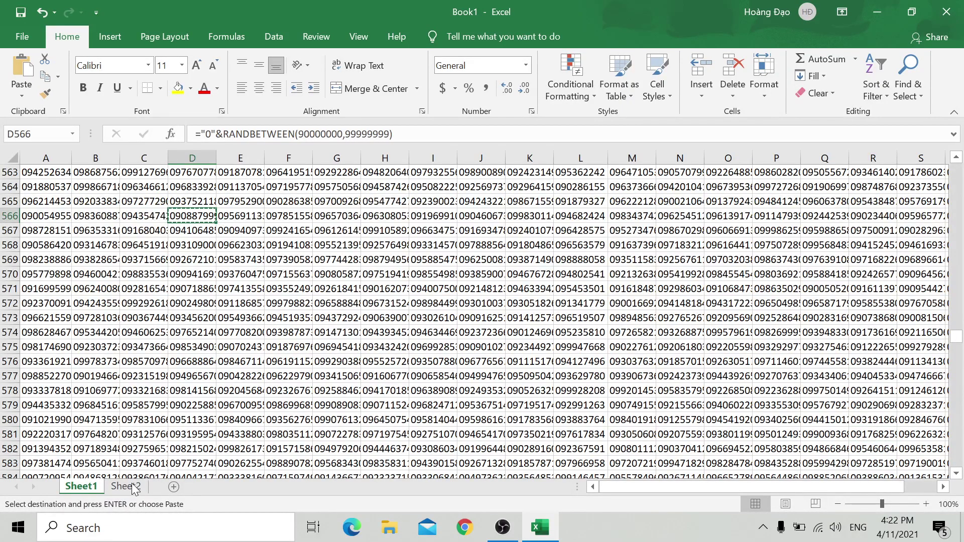
pyautogui.click(126, 487)
pyautogui.click(95, 230)
pyautogui.click(108, 245)
pyautogui.hotkey('ctrl', 'v')
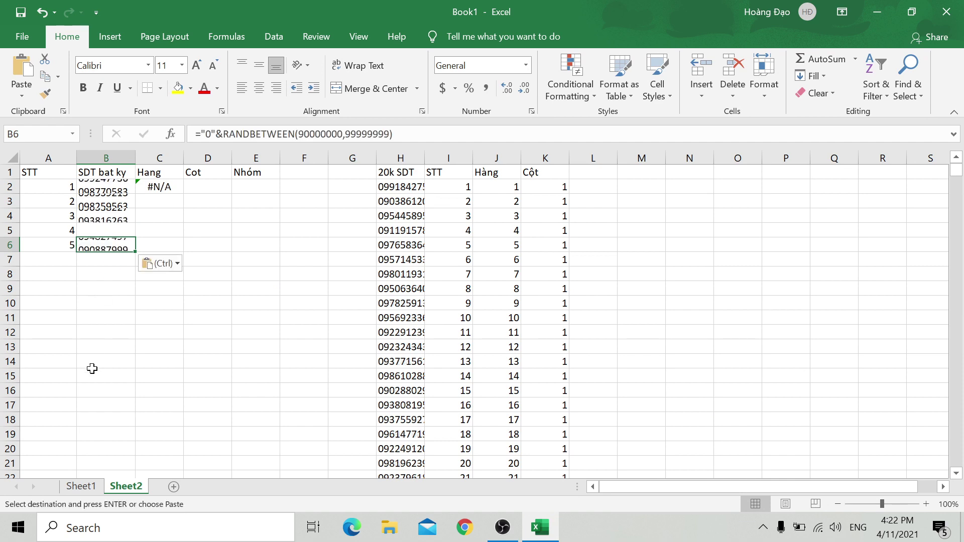
# Step: Fill the empty B5 with another random phone formula from Sheet1, then select C2
pyautogui.click(80, 486)
pyautogui.click(874, 216)
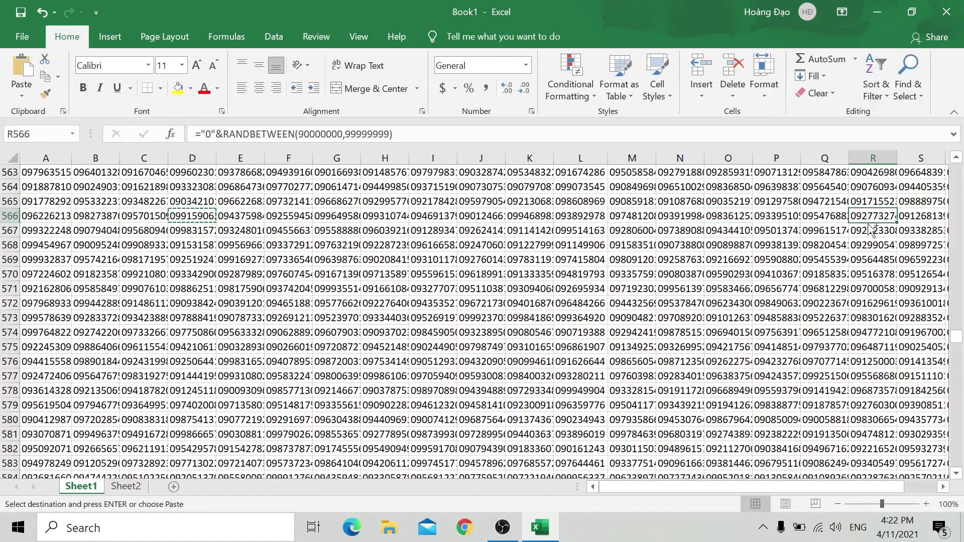
pyautogui.hotkey('ctrl', 'c')
pyautogui.click(125, 486)
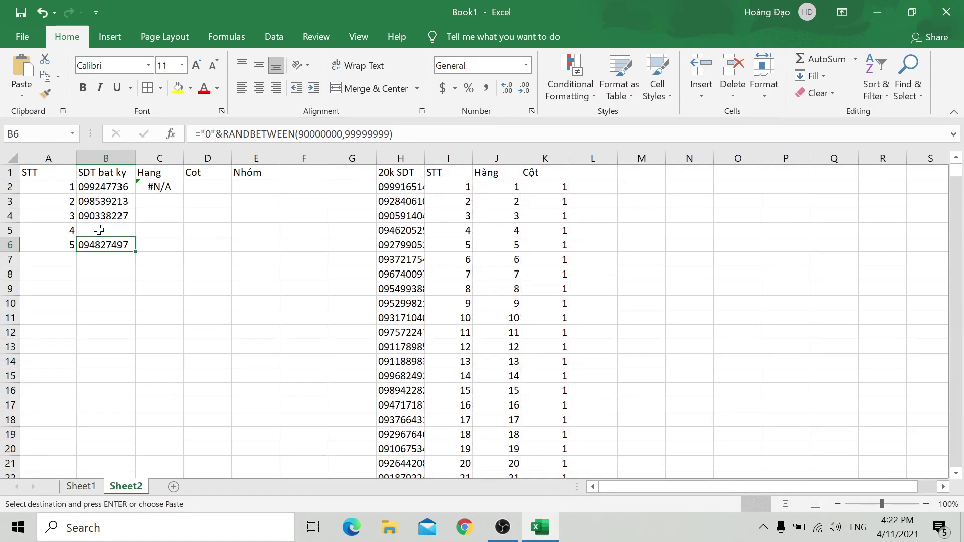
pyautogui.click(99, 230)
pyautogui.hotkey('ctrl', 'v')
pyautogui.click(166, 187)
# Step: Recommit C2's lookup formula, then delete the STT header and numbers from column I
pyautogui.click(348, 134)
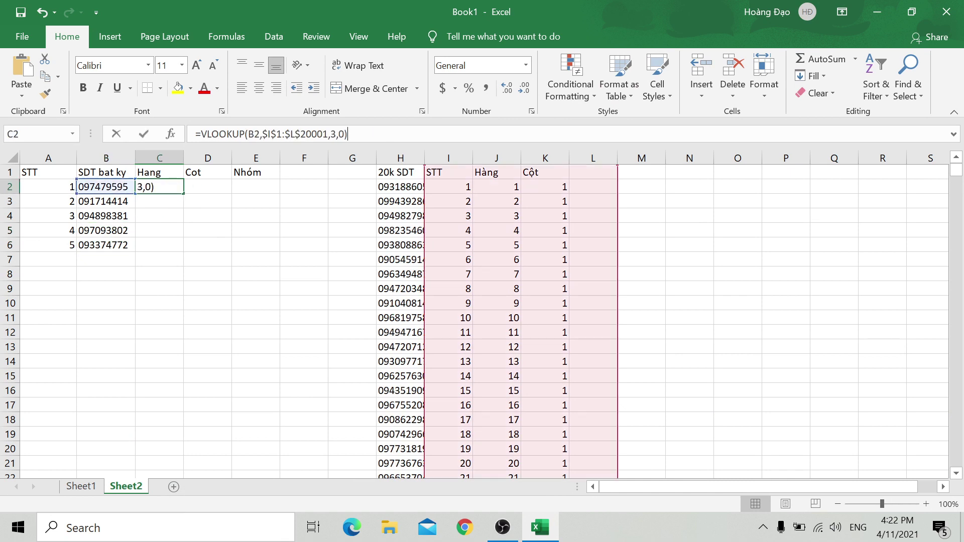
pyautogui.press('Return')
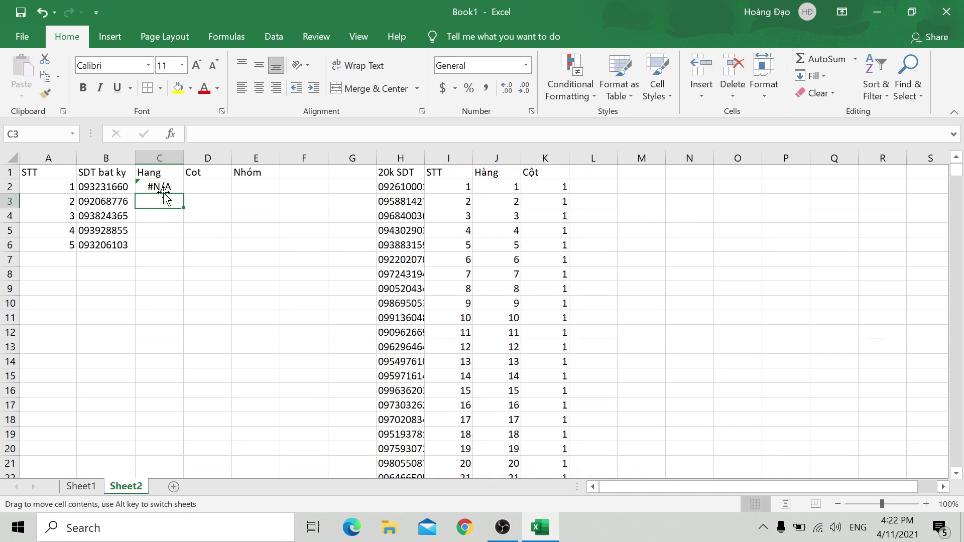
pyautogui.click(168, 186)
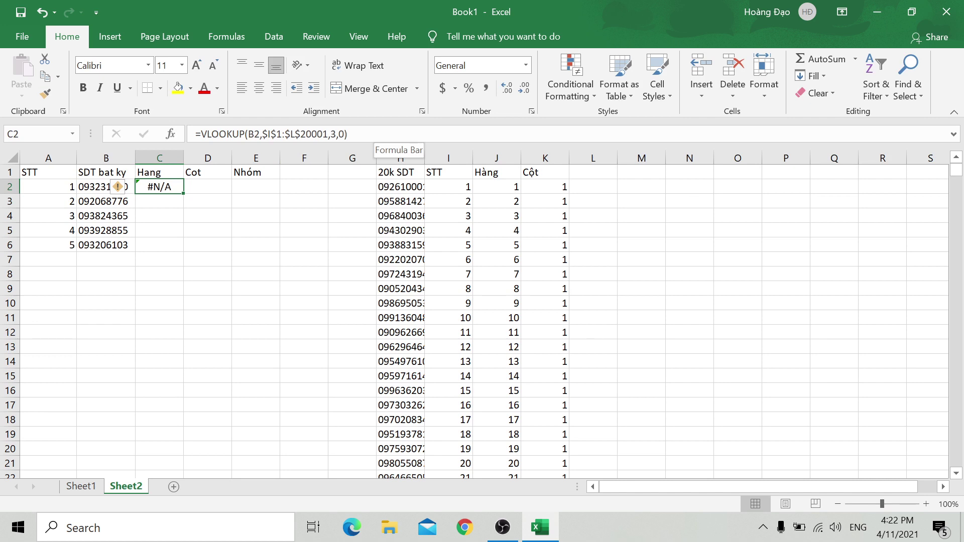
pyautogui.click(454, 173)
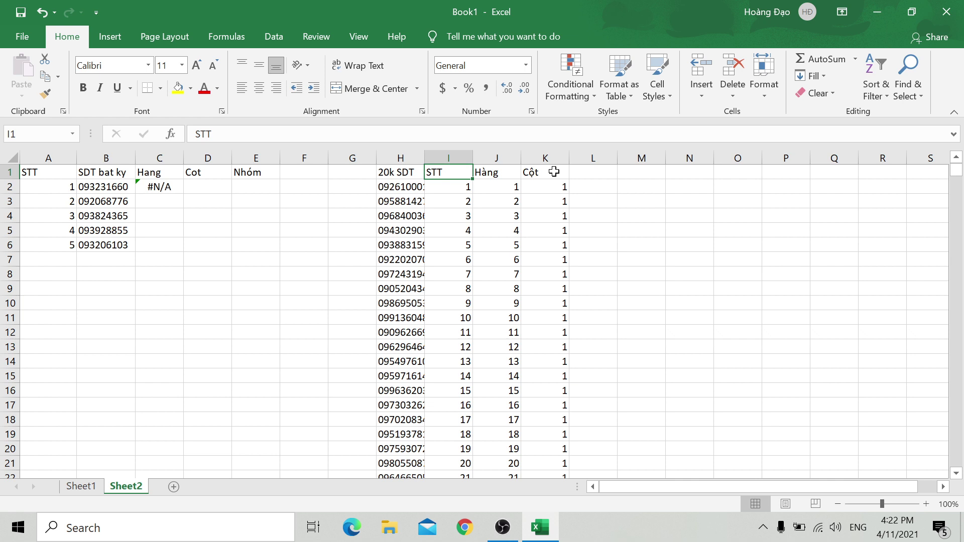
pyautogui.click(458, 161)
pyautogui.press('Delete')
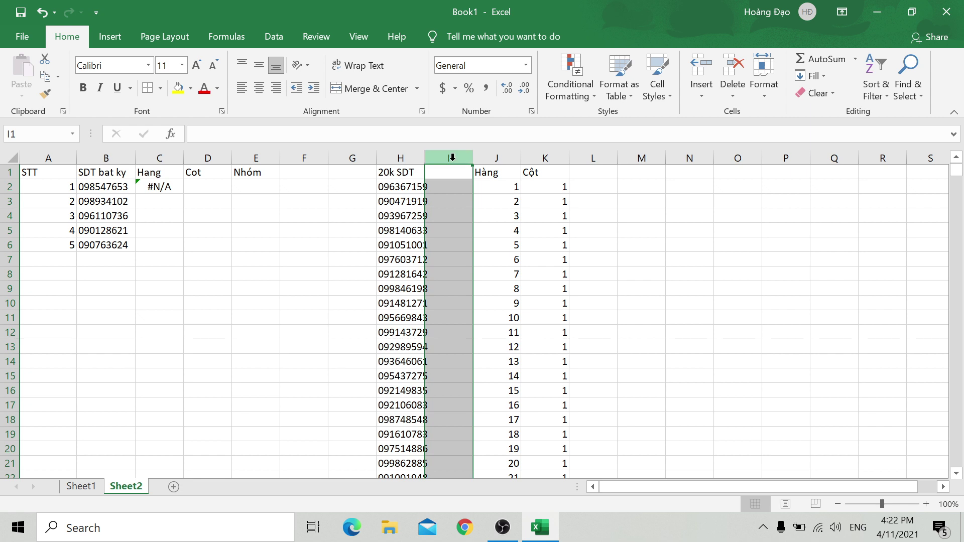
# Step: Drag the 20k SDT list from column H into column I, then recommit C2's formula
pyautogui.click(401, 172)
pyautogui.hotkey('ctrl', 'shift', 'Down')
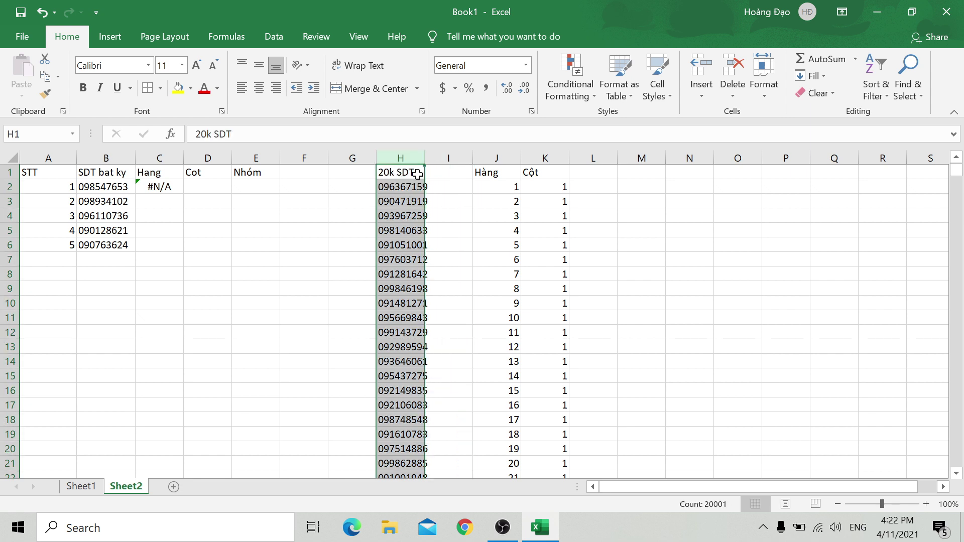
pyautogui.moveTo(417, 173); pyautogui.dragTo(451, 175)
pyautogui.doubleClick(168, 190)
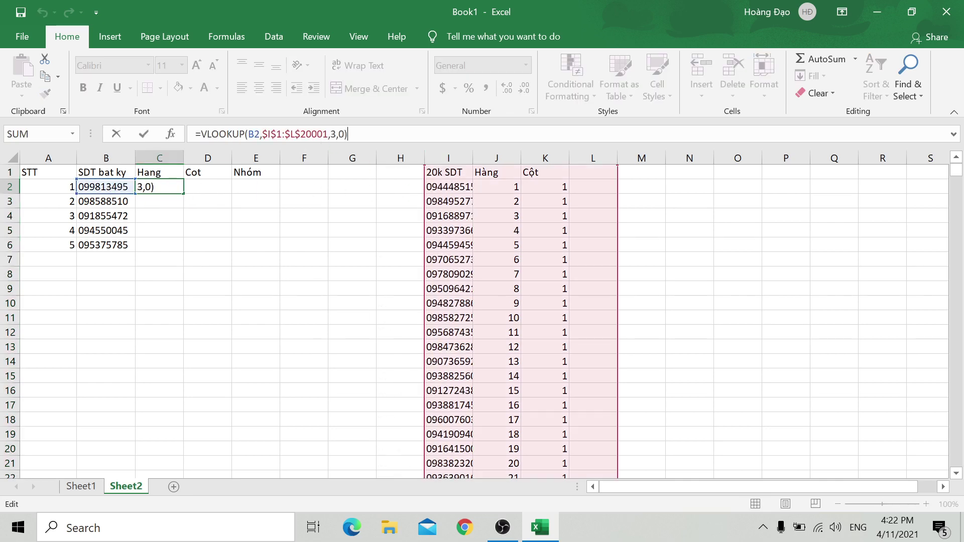
pyautogui.press('Return')
pyautogui.click(170, 187)
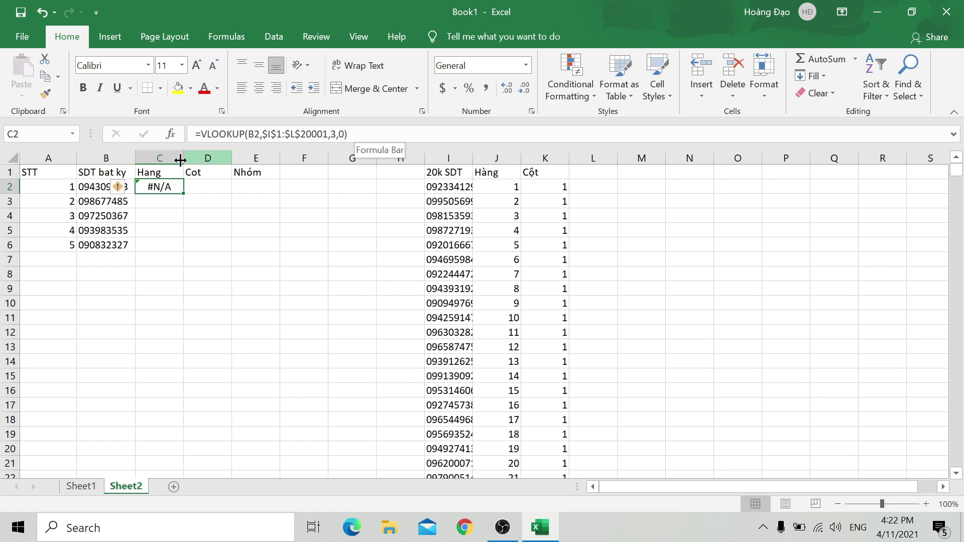
# Step: Set C2's VLOOKUP Table_array to I1:$K$20001 and Col_index_num to 2
pyautogui.click(180, 135)
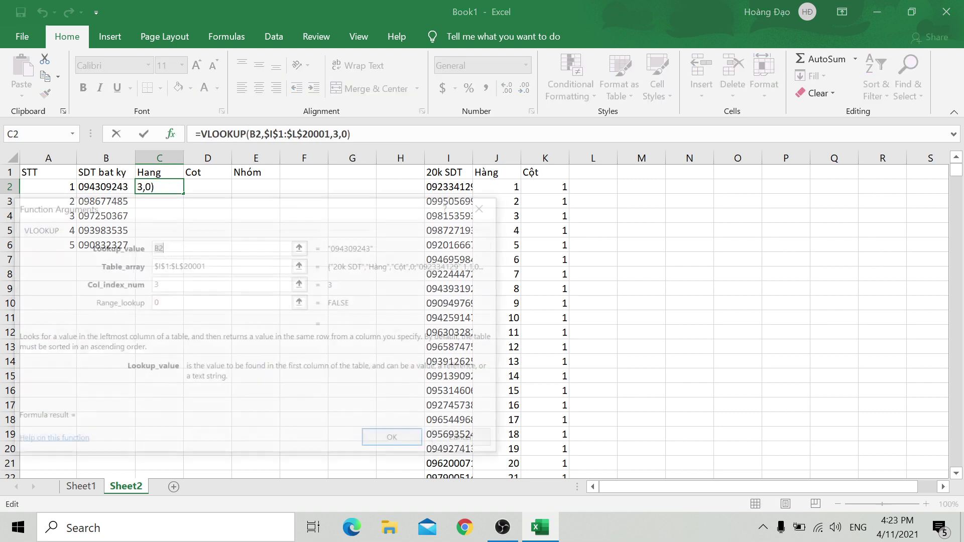
pyautogui.moveTo(184, 209)
pyautogui.mouseDown()
pyautogui.moveTo(212, 217)
pyautogui.moveTo(203, 216)
pyautogui.mouseUp()
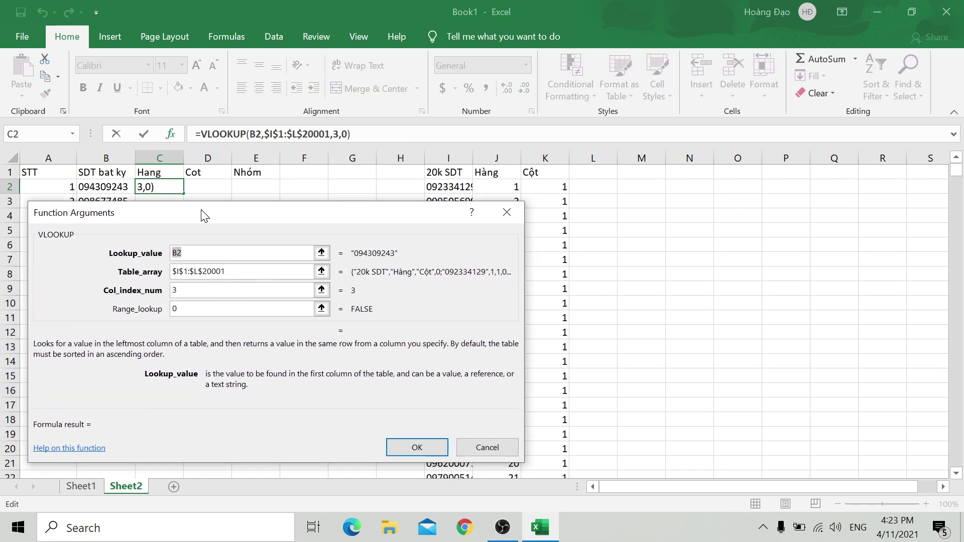
pyautogui.press('Tab')
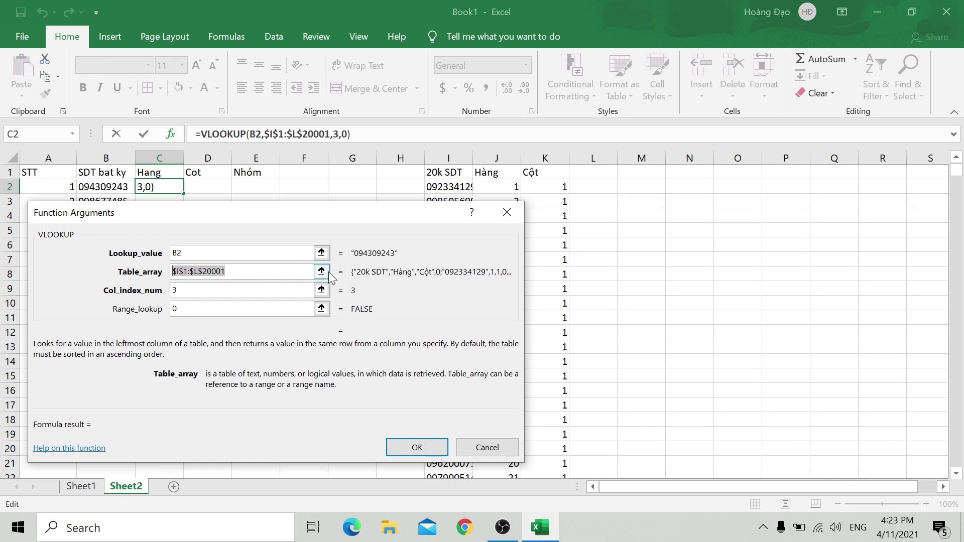
pyautogui.press('Delete')
pyautogui.click(322, 272)
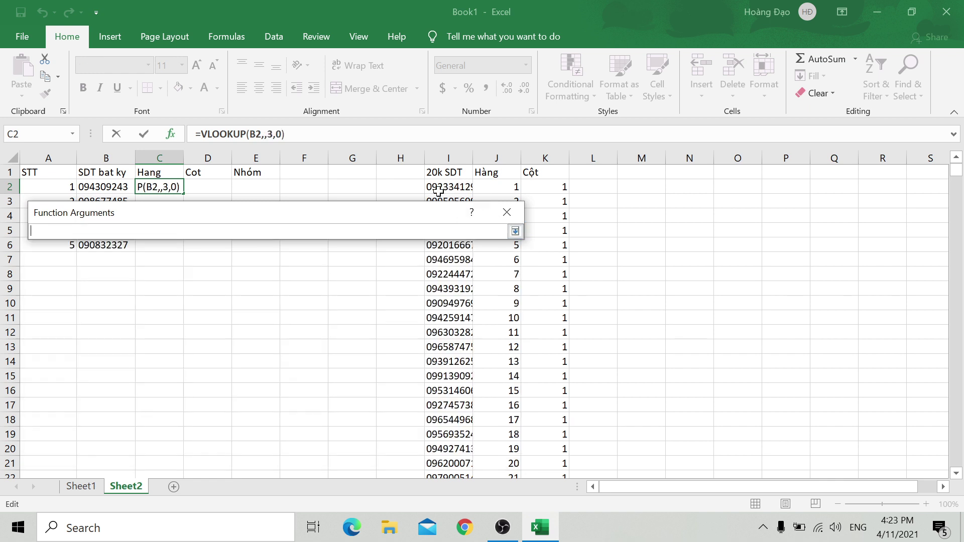
pyautogui.click(437, 174)
pyautogui.hotkey('ctrl', 'shift', 'Right')
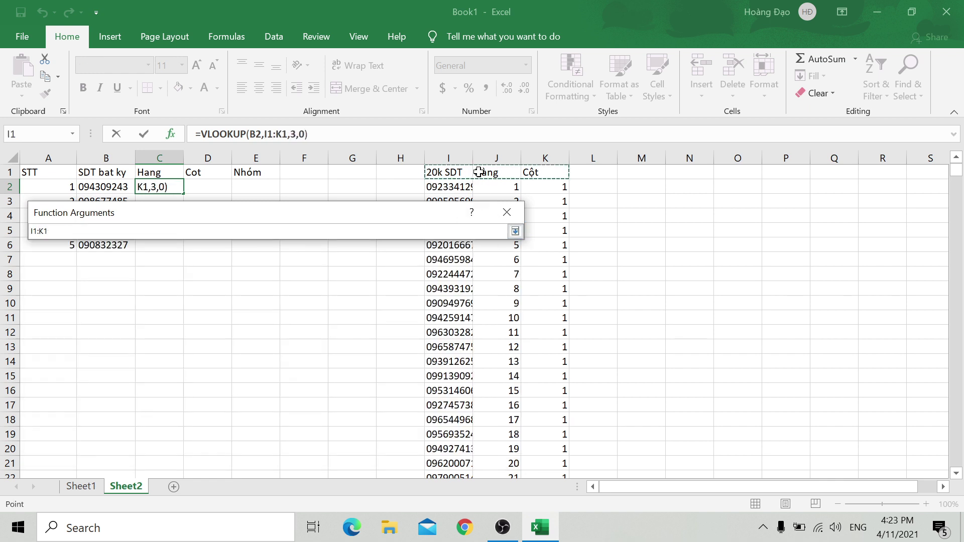
pyautogui.hotkey('ctrl', 'shift', 'Down')
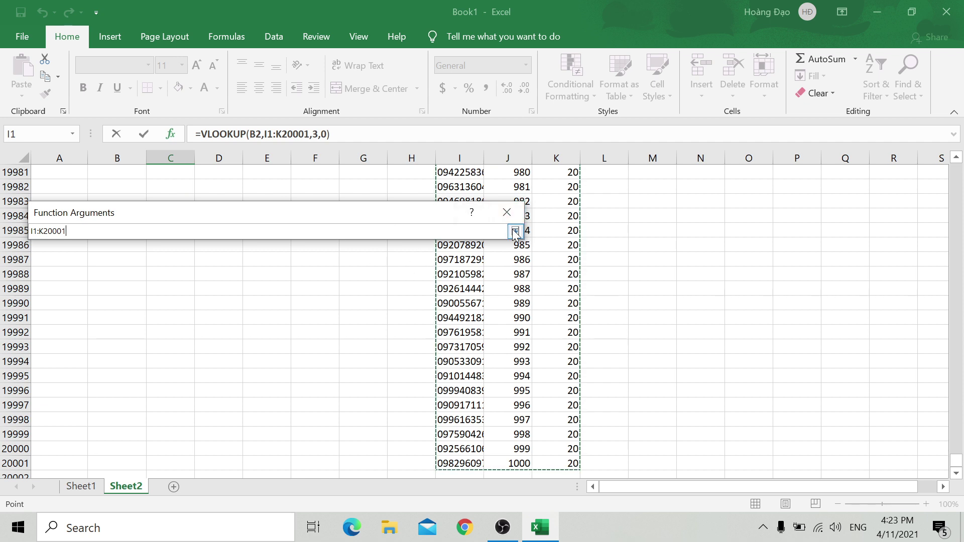
pyautogui.click(516, 231)
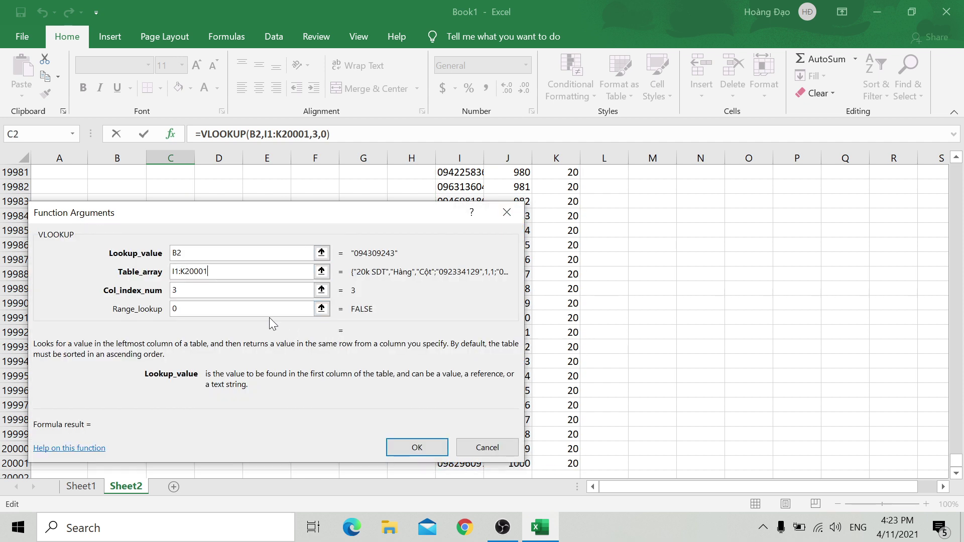
pyautogui.press('F4')
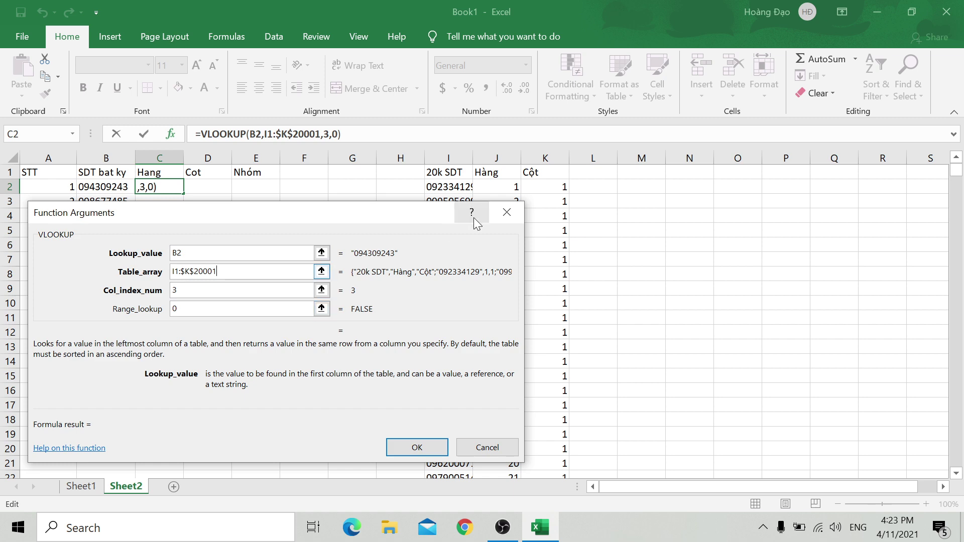
pyautogui.press('Tab')
pyautogui.write('2')
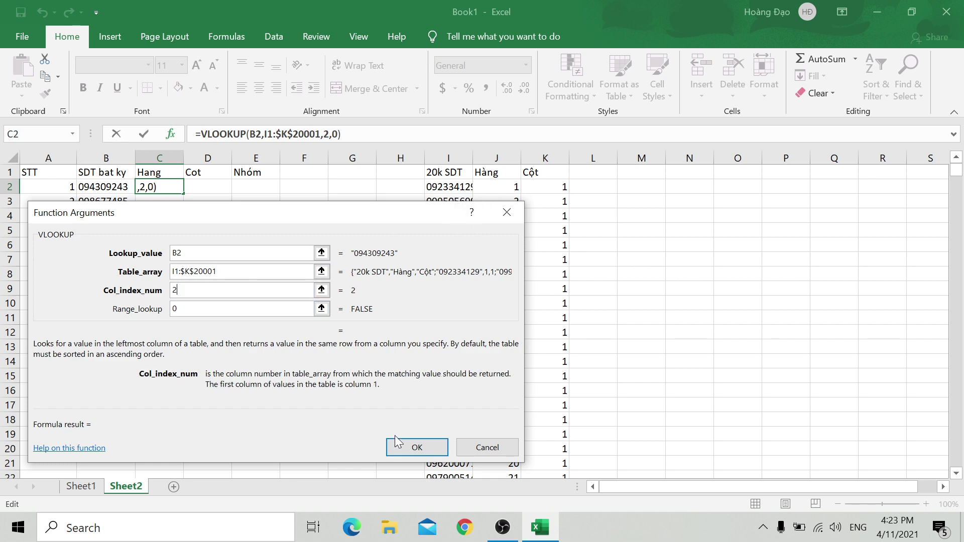
pyautogui.click(402, 446)
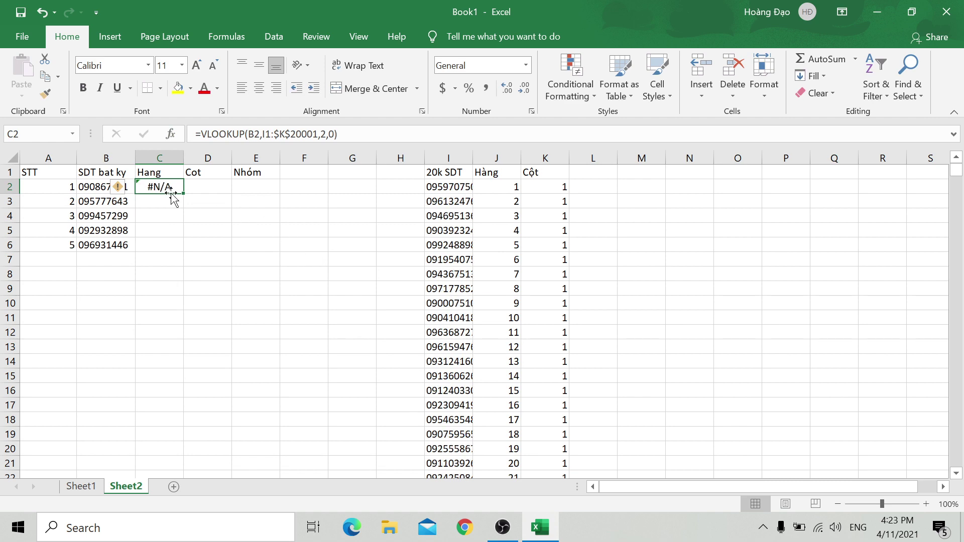
# Step: Reselect C2's Table_array as I1:K20001 and make it fully absolute as $I$1:$K$20001
pyautogui.click(170, 134)
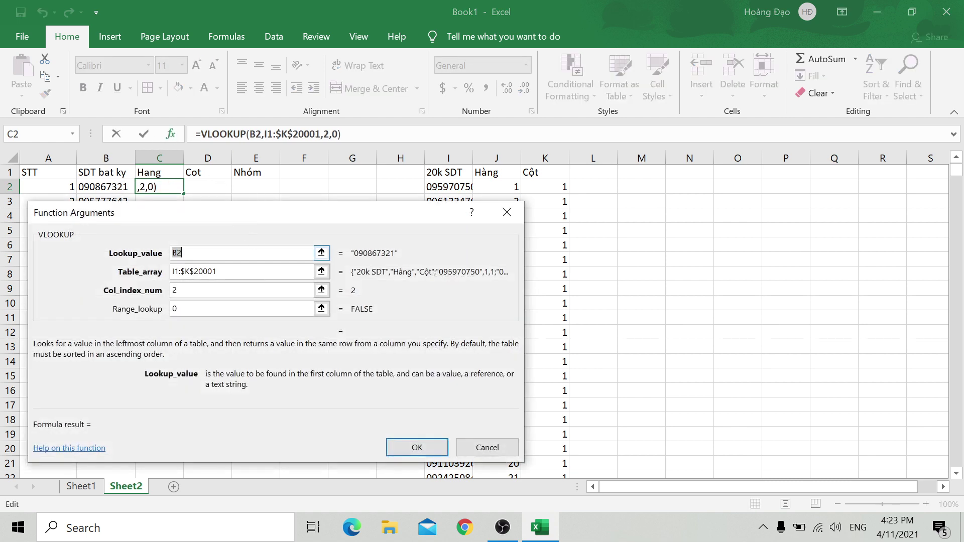
pyautogui.click(218, 272)
pyautogui.moveTo(218, 271); pyautogui.dragTo(61, 267)
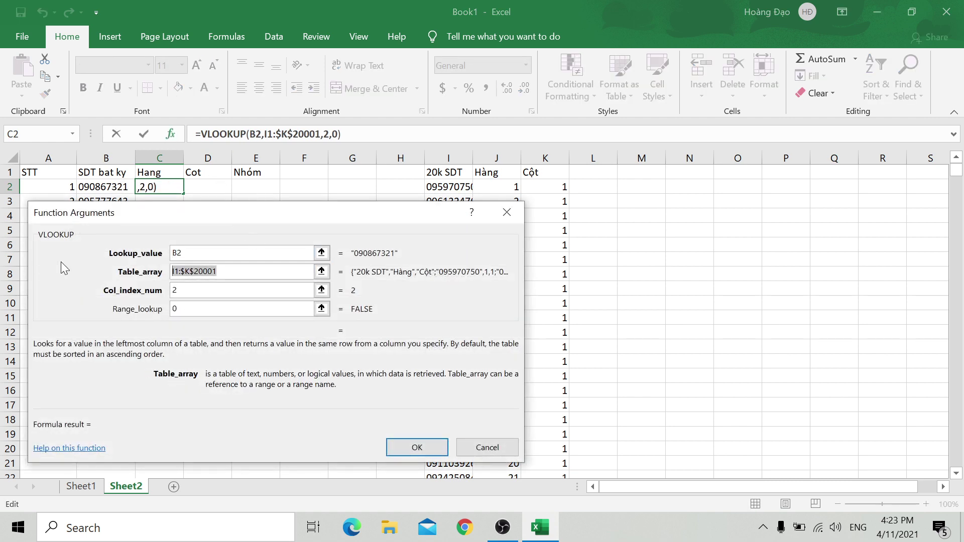
pyautogui.press('BackSpace')
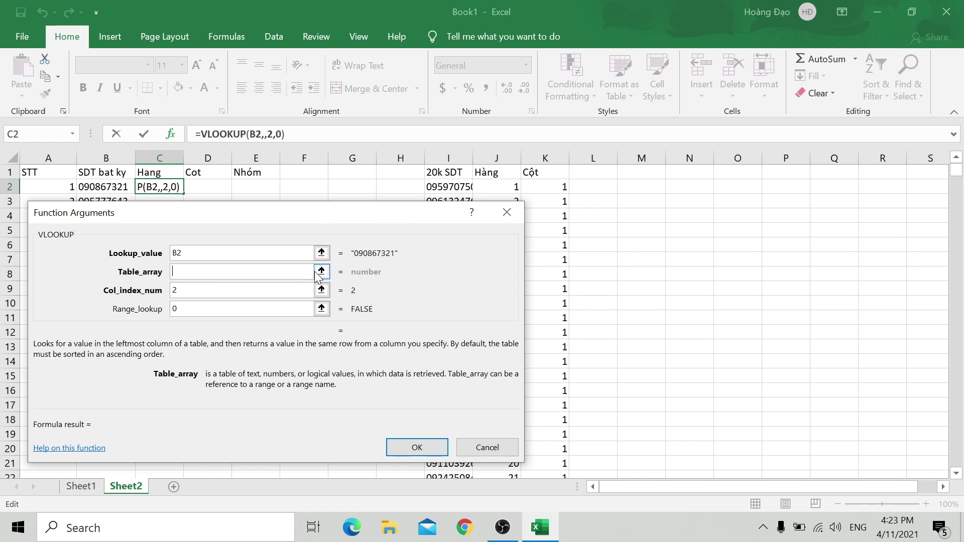
pyautogui.click(322, 272)
pyautogui.moveTo(442, 173); pyautogui.dragTo(545, 174)
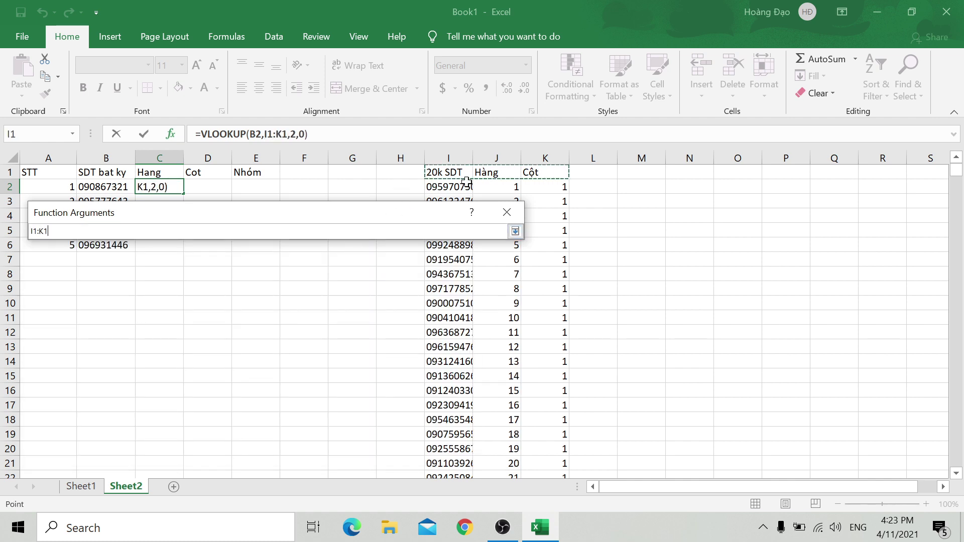
pyautogui.hotkey('ctrl', 'shift', 'Down')
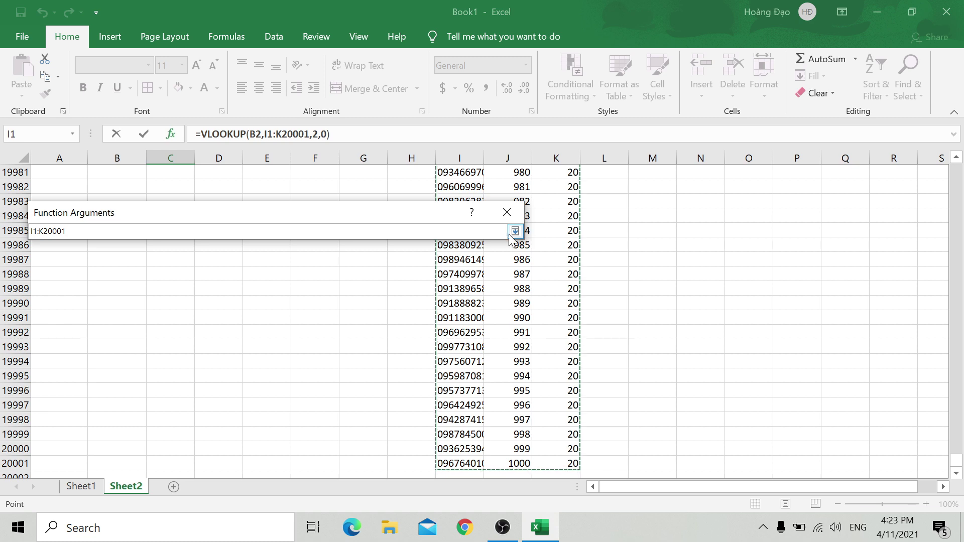
pyautogui.click(35, 232)
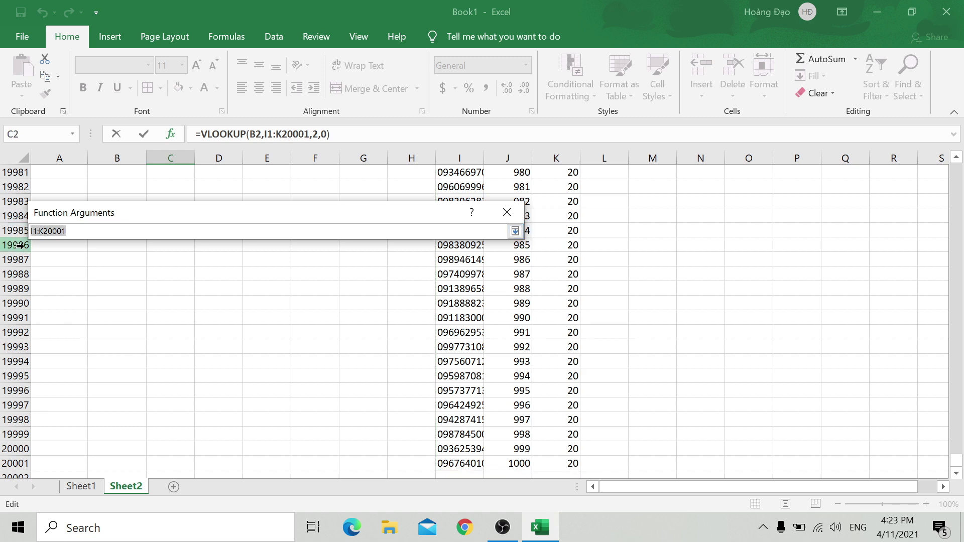
pyautogui.press('F4')
pyautogui.click(515, 231)
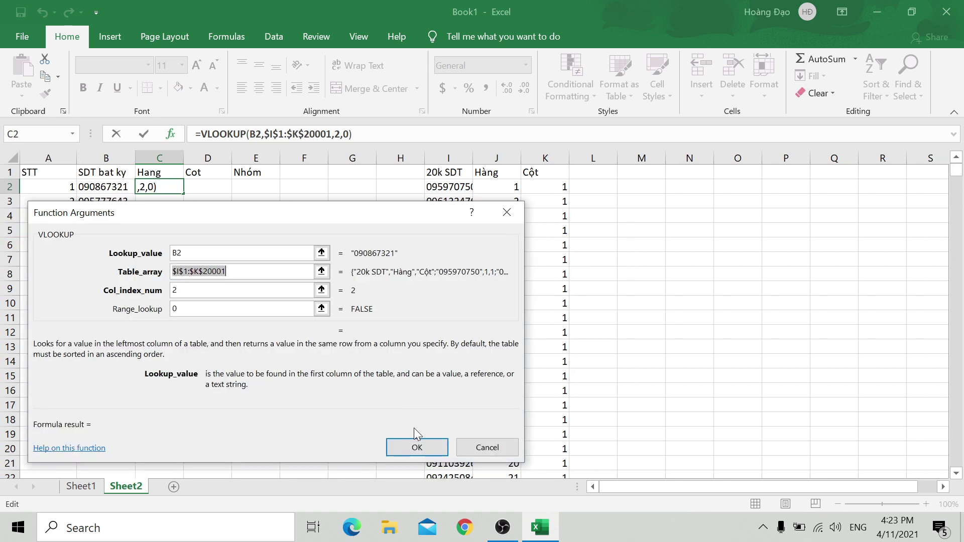
pyautogui.click(416, 446)
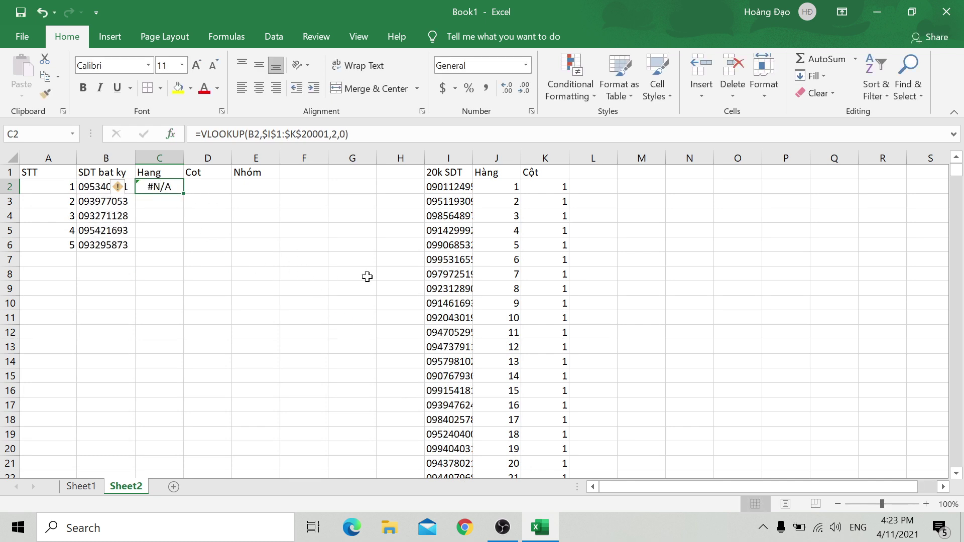
# Step: Inspect the contents of I4, C2 and the Hàng value in J2
pyautogui.click(442, 216)
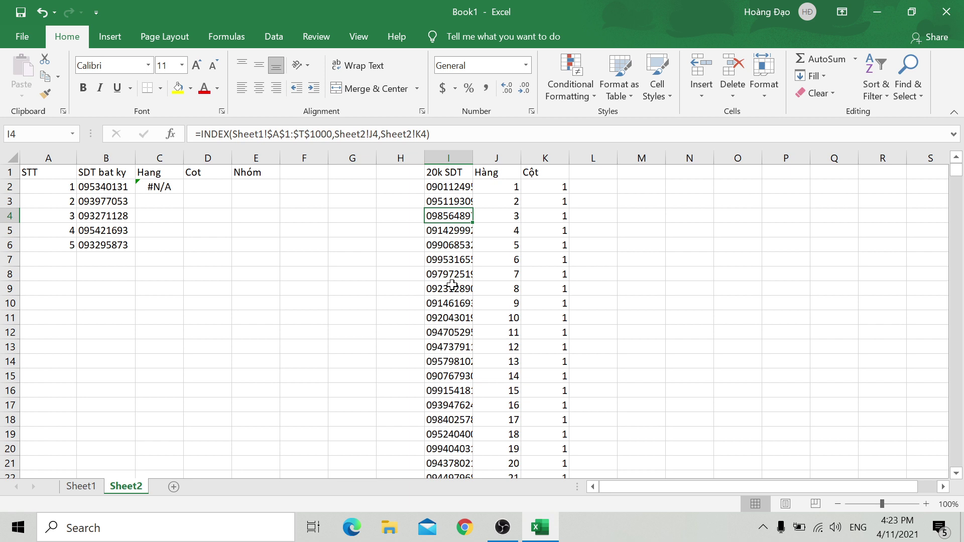
pyautogui.click(157, 193)
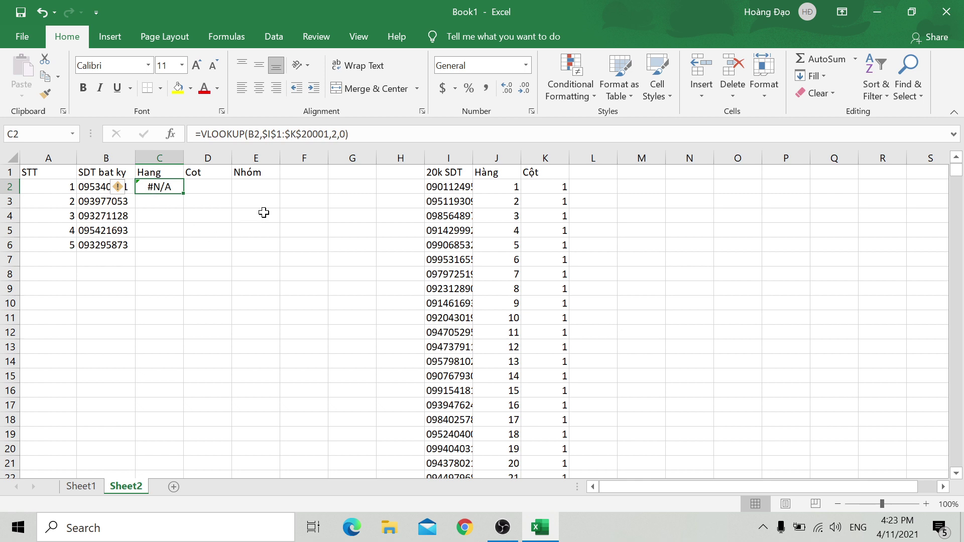
pyautogui.click(507, 190)
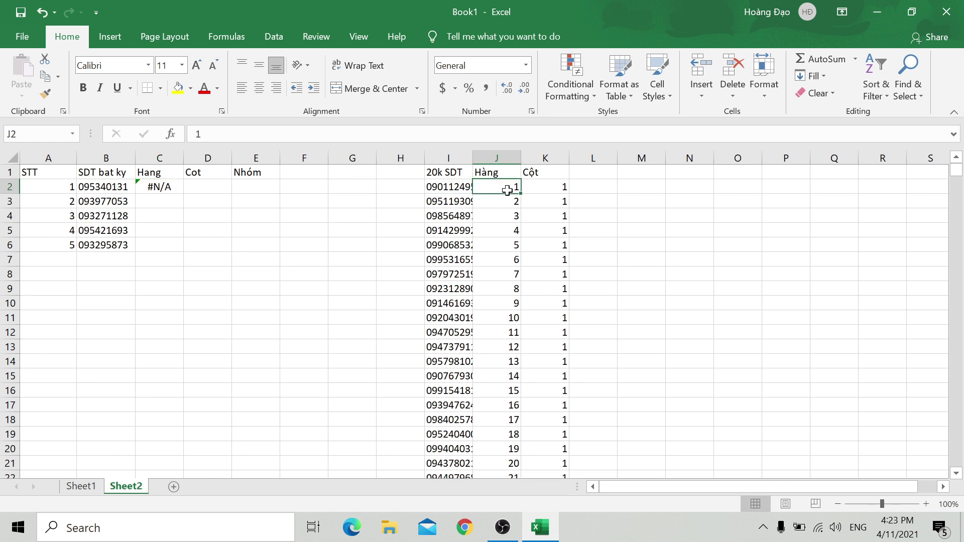
pyautogui.click(165, 190)
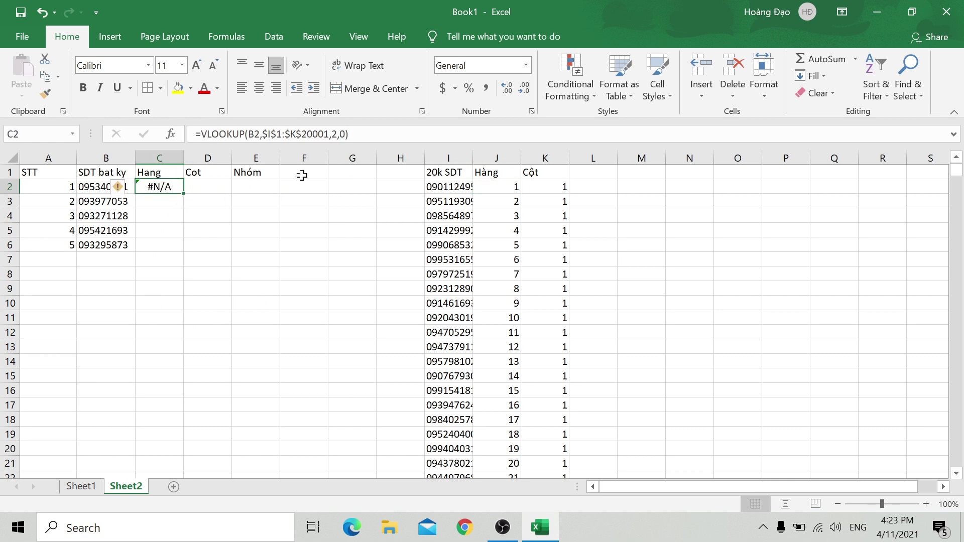
# Step: Recommit =VLOOKUP(B2,$I$1:$K$20001,2,0) in C2 and fill it down to C6
pyautogui.click(389, 134)
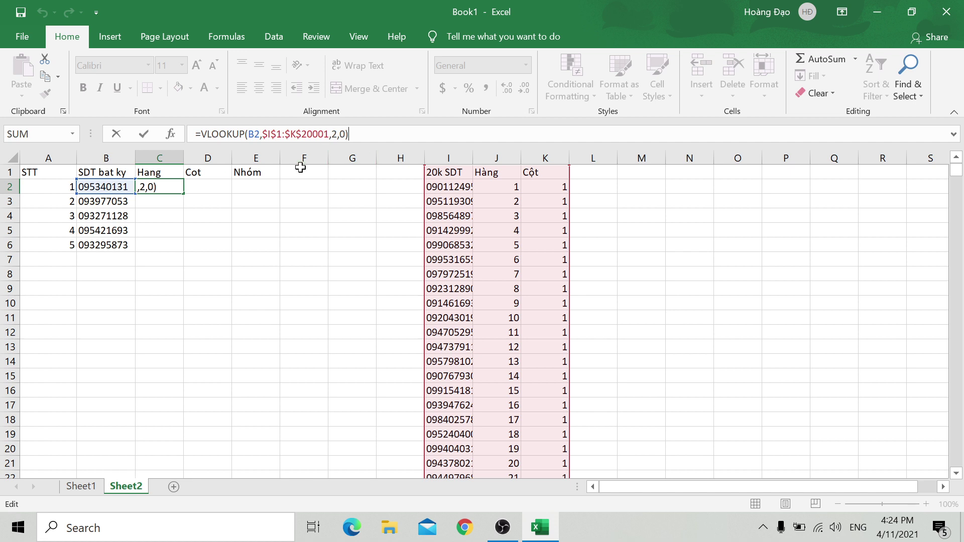
pyautogui.press('Return')
pyautogui.click(177, 191)
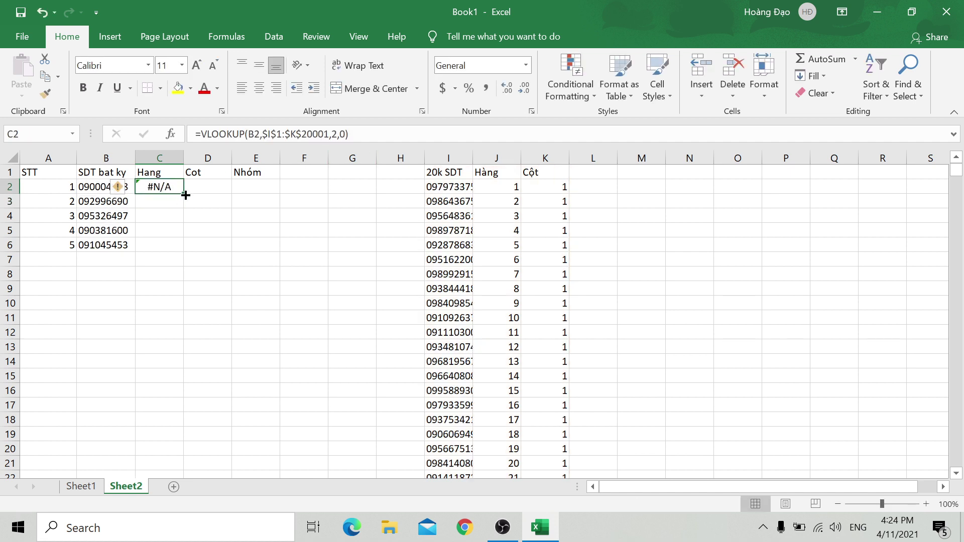
pyautogui.doubleClick(185, 195)
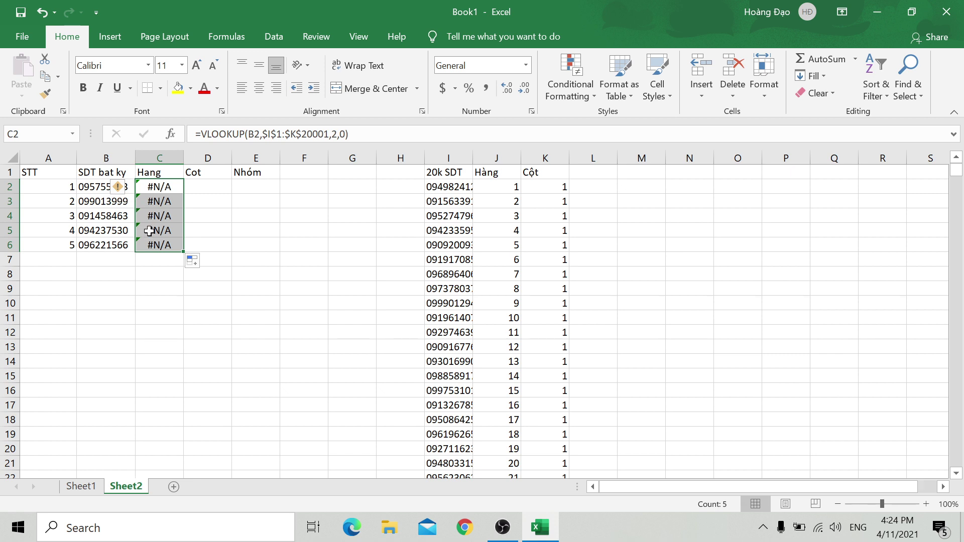
pyautogui.click(163, 217)
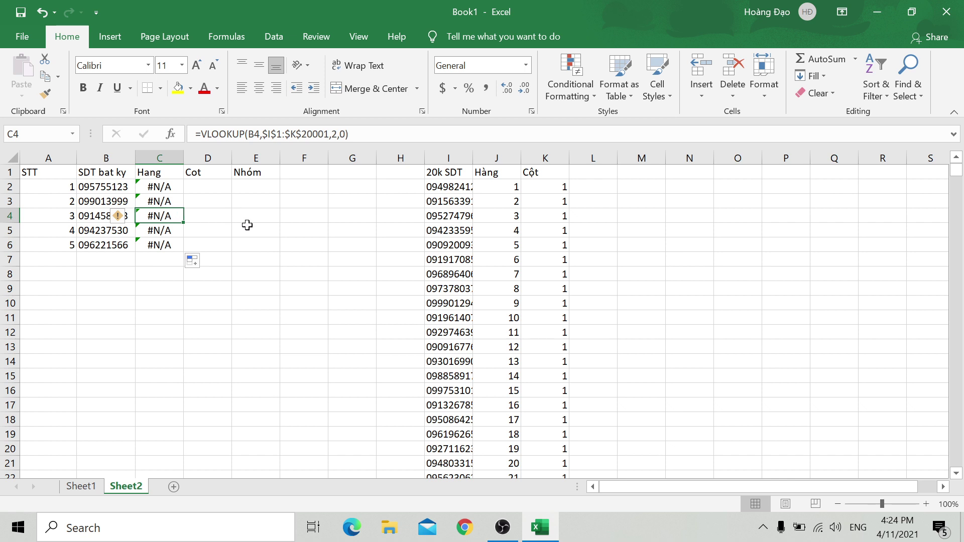
pyautogui.click(169, 190)
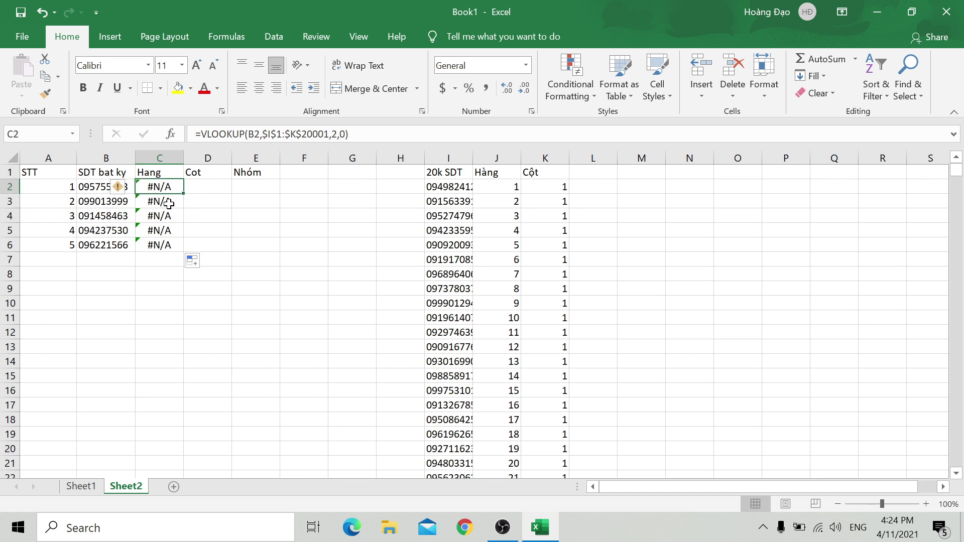
# Step: Set C2's Range_lookup to 1 for approximate match and fill it down through C6
pyautogui.click(90, 187)
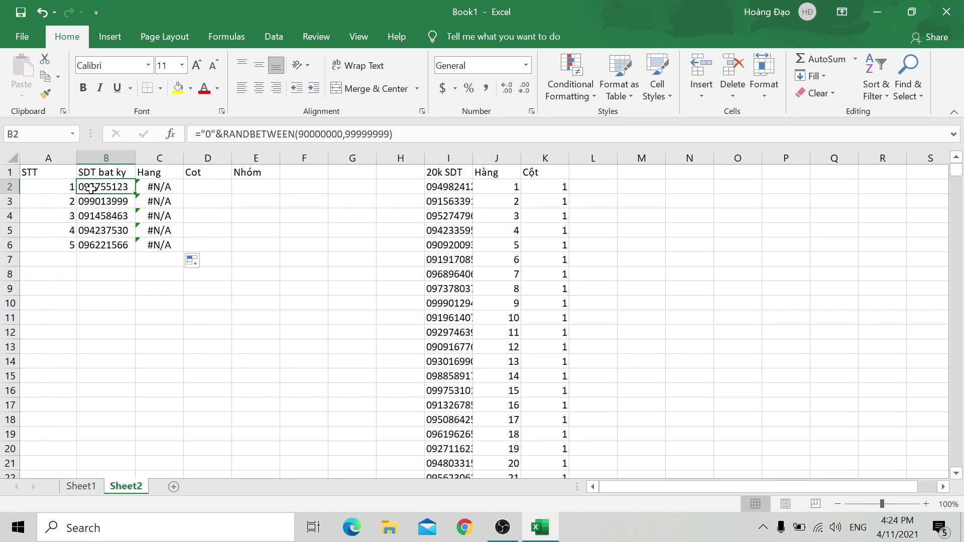
pyautogui.click(170, 187)
pyautogui.click(171, 134)
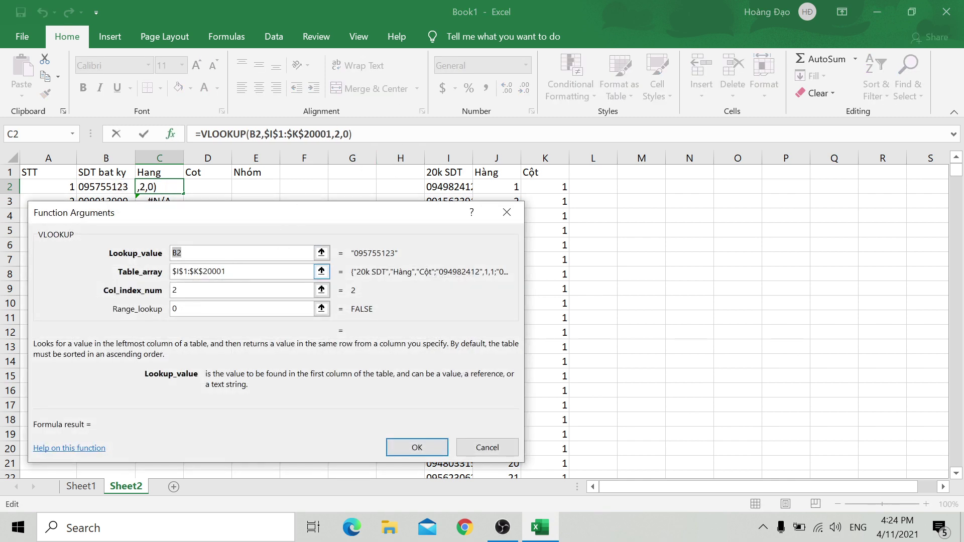
pyautogui.click(211, 291)
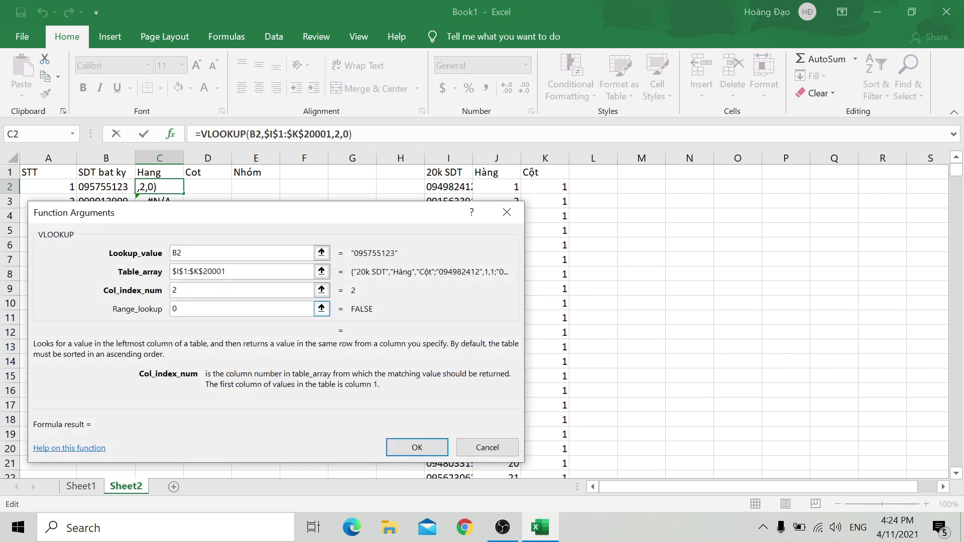
pyautogui.press('Tab')
pyautogui.write('1')
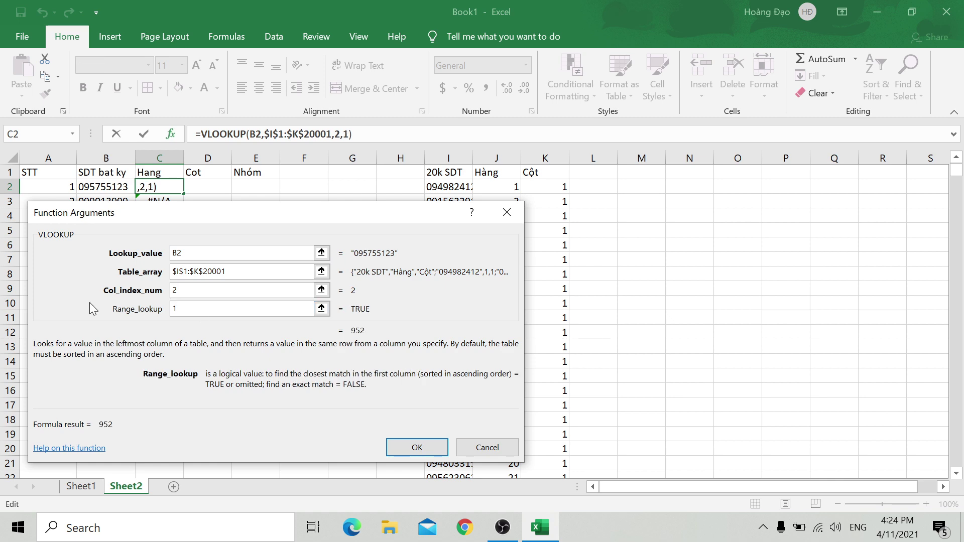
pyautogui.press('Return')
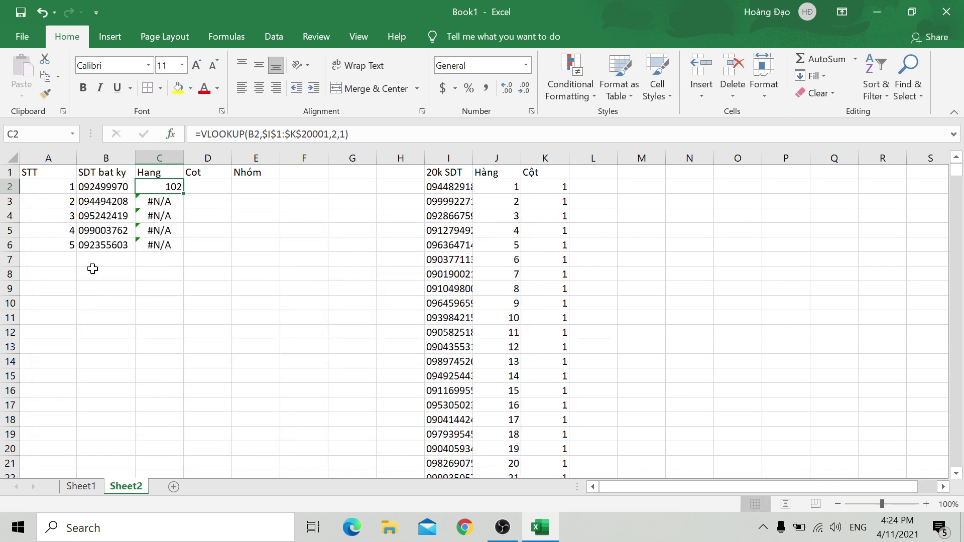
pyautogui.moveTo(184, 195); pyautogui.dragTo(183, 249)
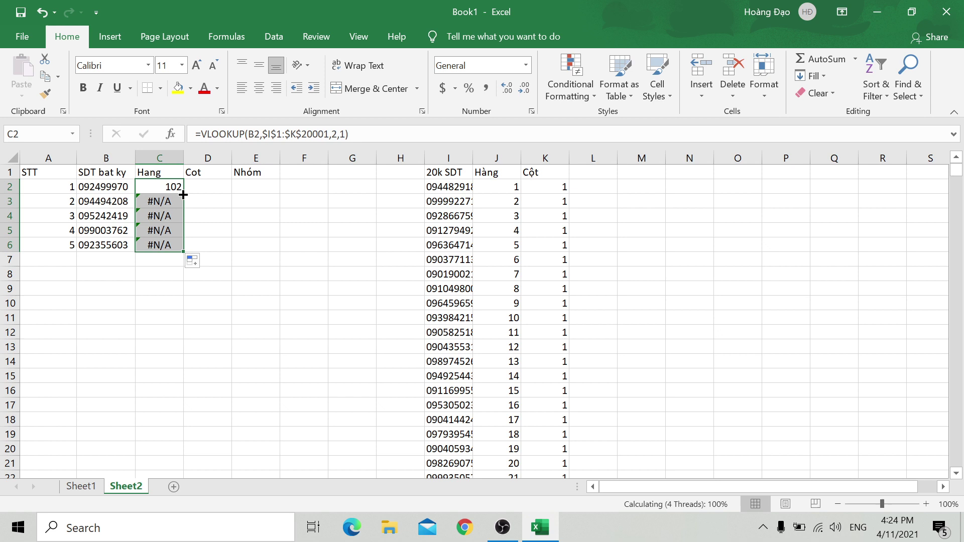
pyautogui.click(171, 231)
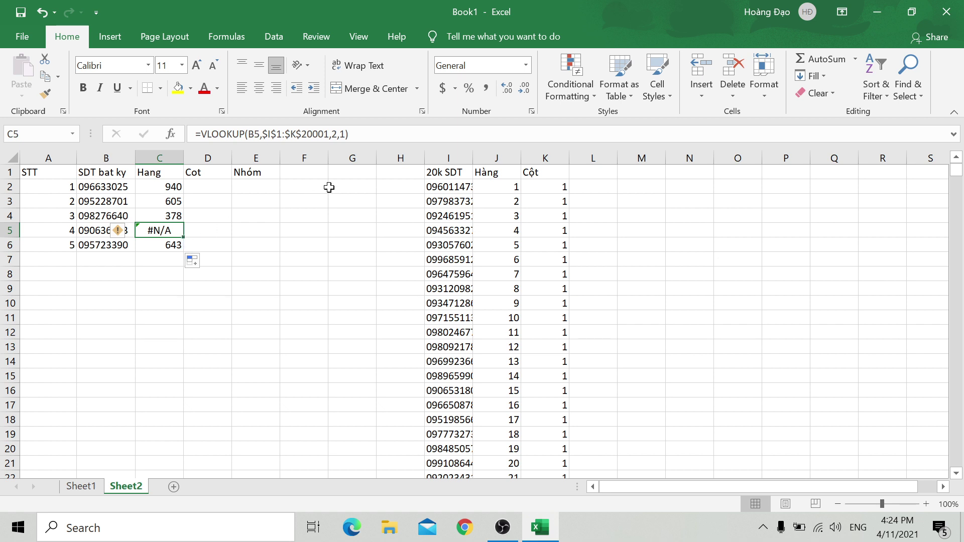
# Step: Test exact matching by changing C5's last lookup argument from 1 to 0
pyautogui.click(348, 134)
pyautogui.press('Left')
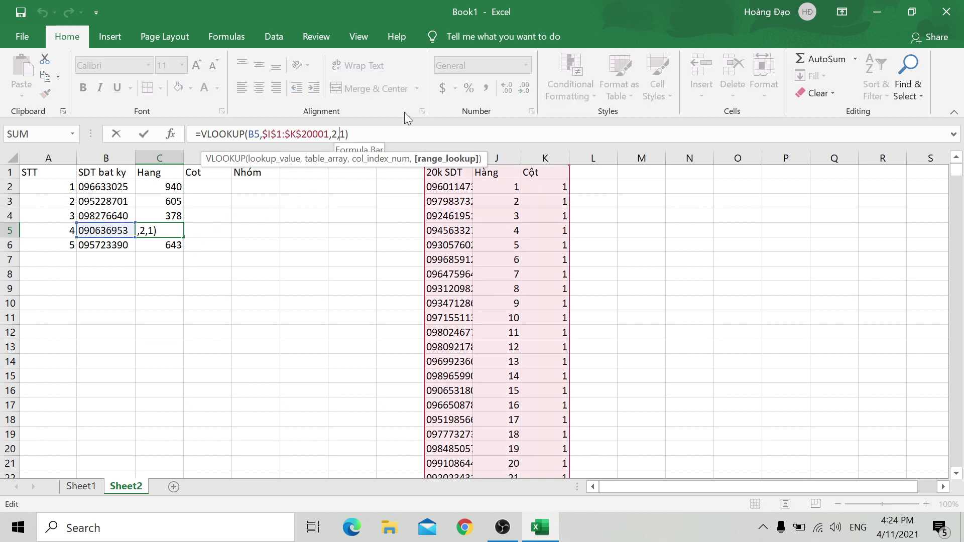
pyautogui.press('BackSpace')
pyautogui.write('0')
pyautogui.press('Return')
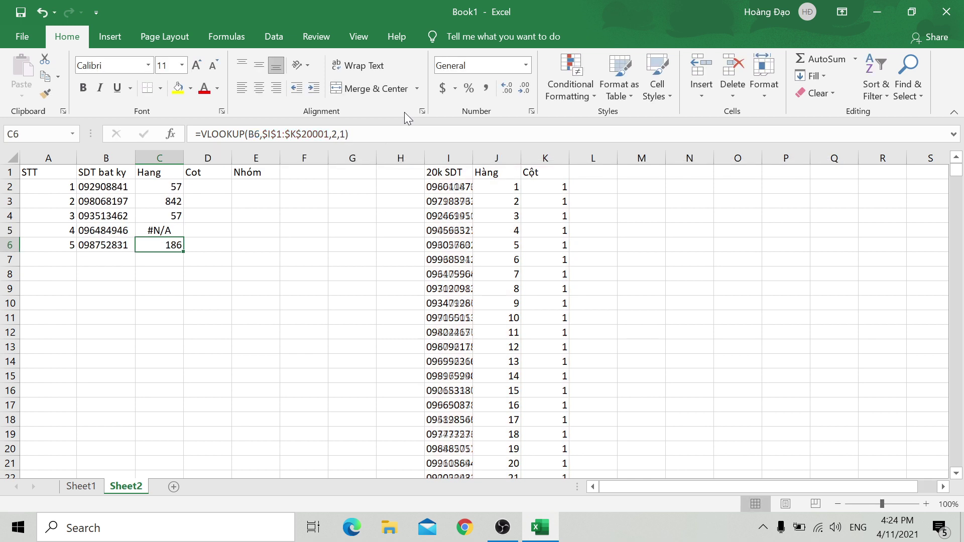
pyautogui.click(172, 230)
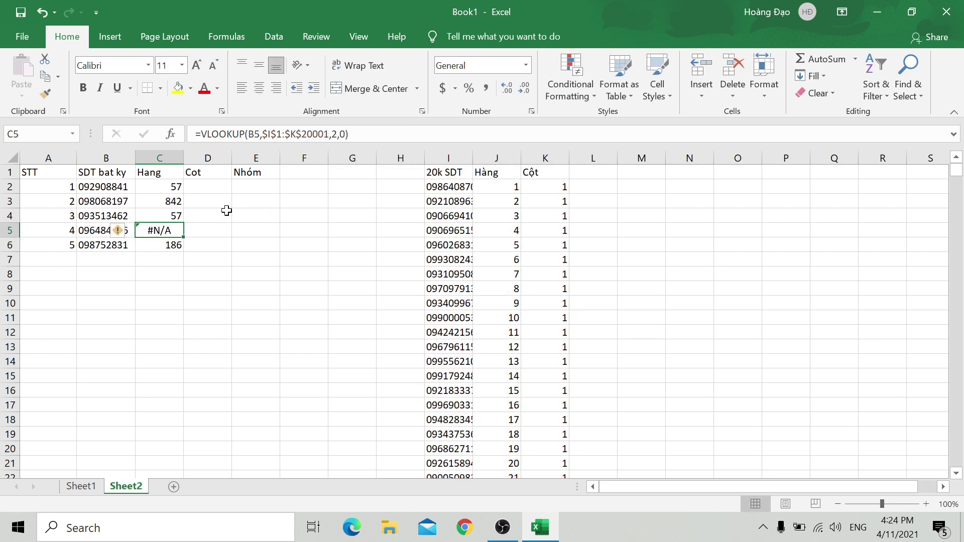
# Step: Restore C5's approximate match so all five Hang cells return numbers, then select D2
pyautogui.click(342, 135)
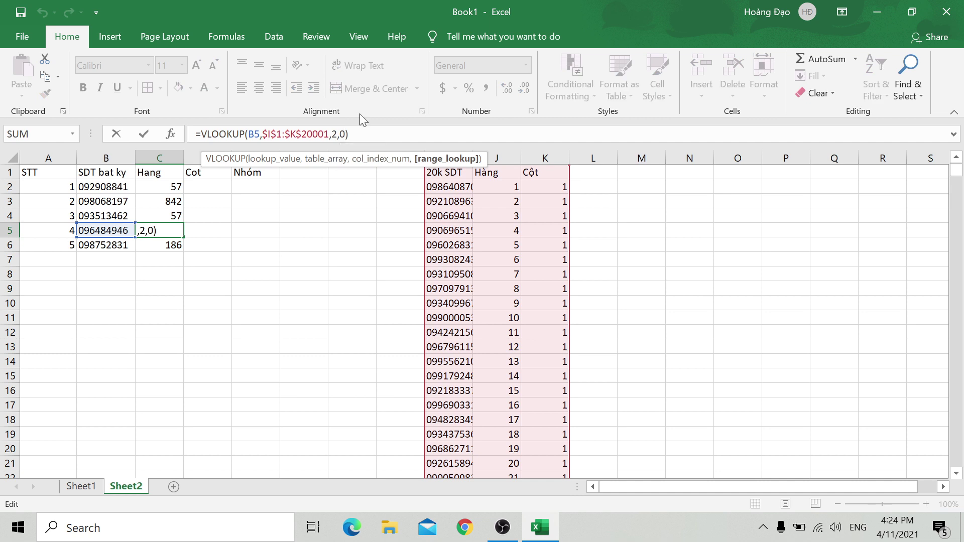
pyautogui.press('BackSpace')
pyautogui.write('1')
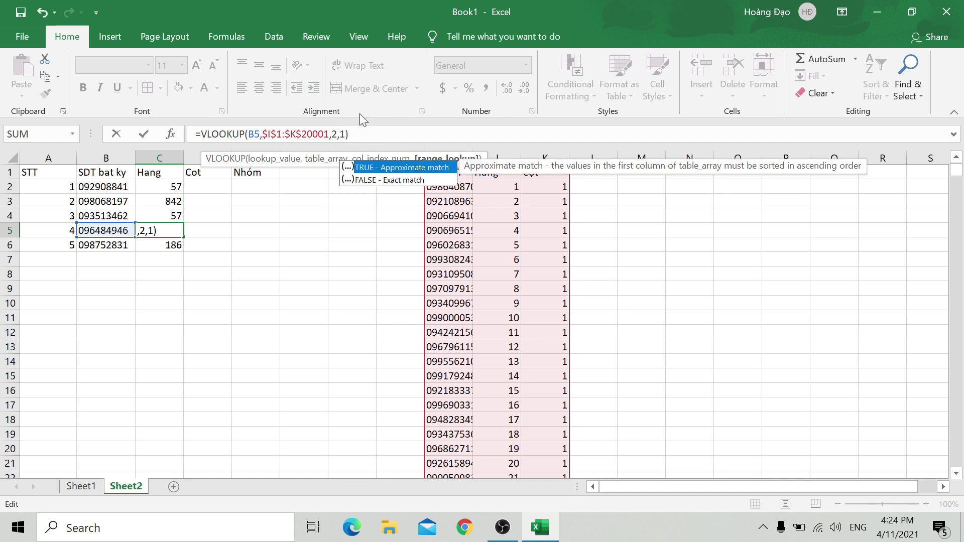
pyautogui.press('Return')
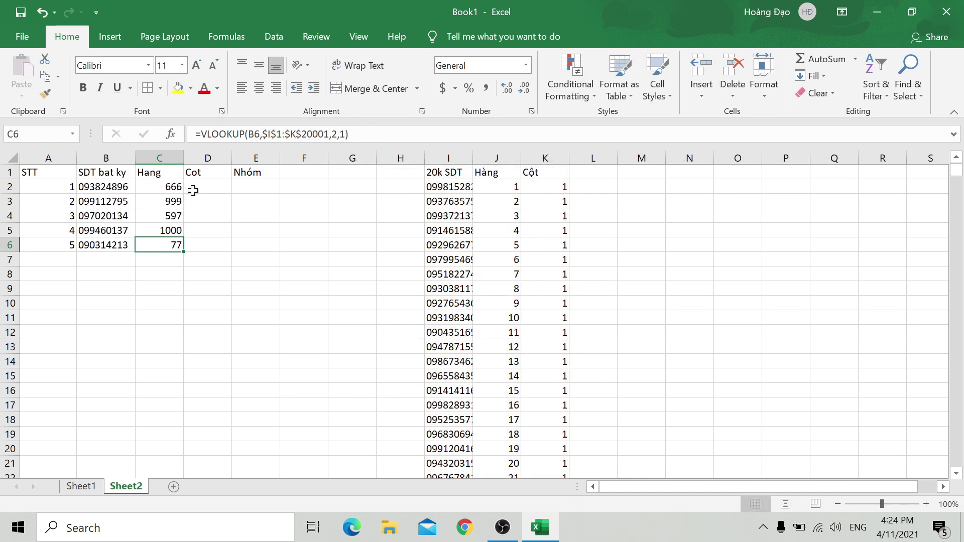
pyautogui.click(197, 188)
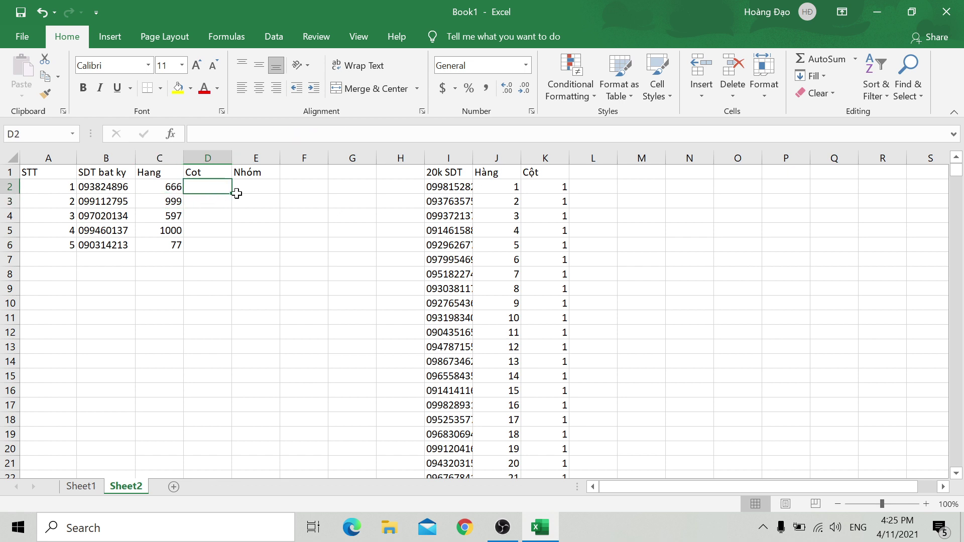
# Step: Start a VLOOKUP in D2 using B2's phone number as the lookup value
pyautogui.write('=V')
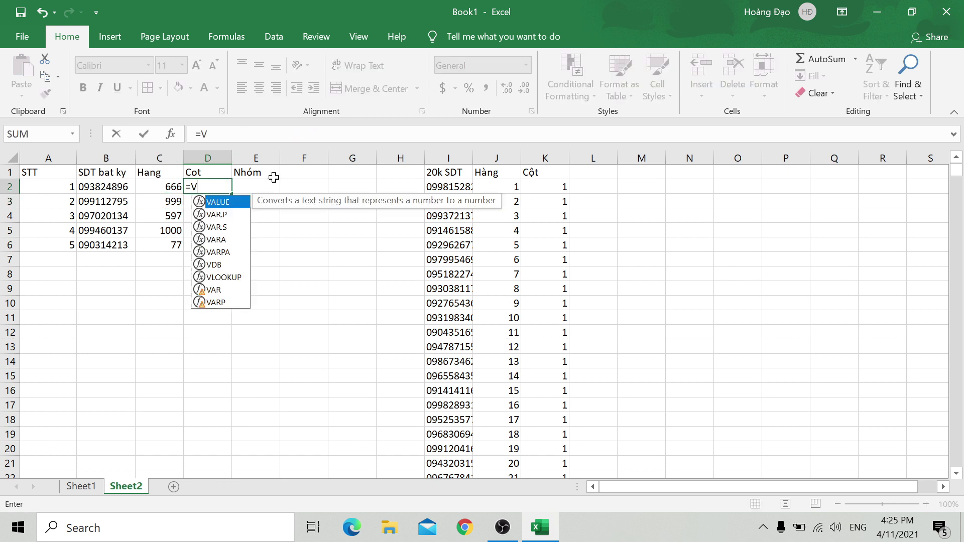
pyautogui.write('L')
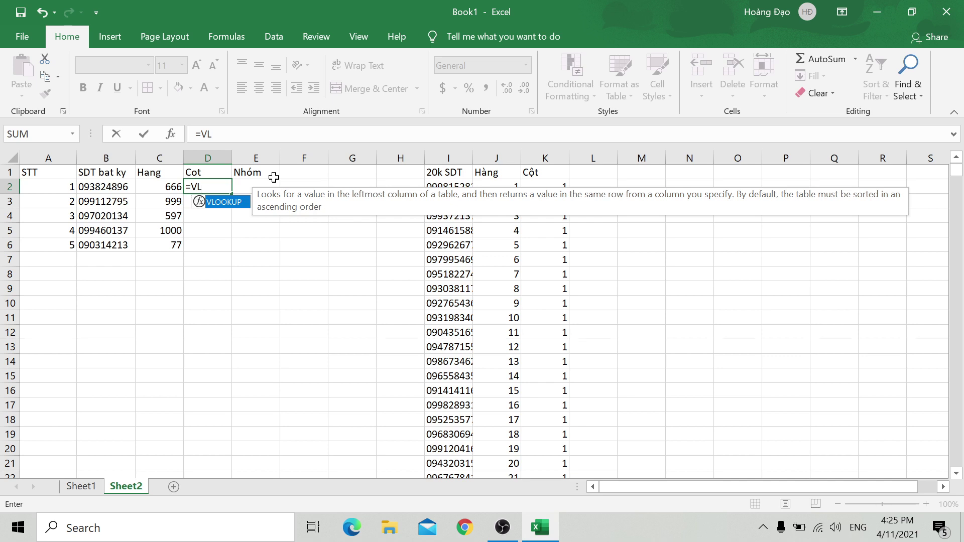
pyautogui.doubleClick(221, 203)
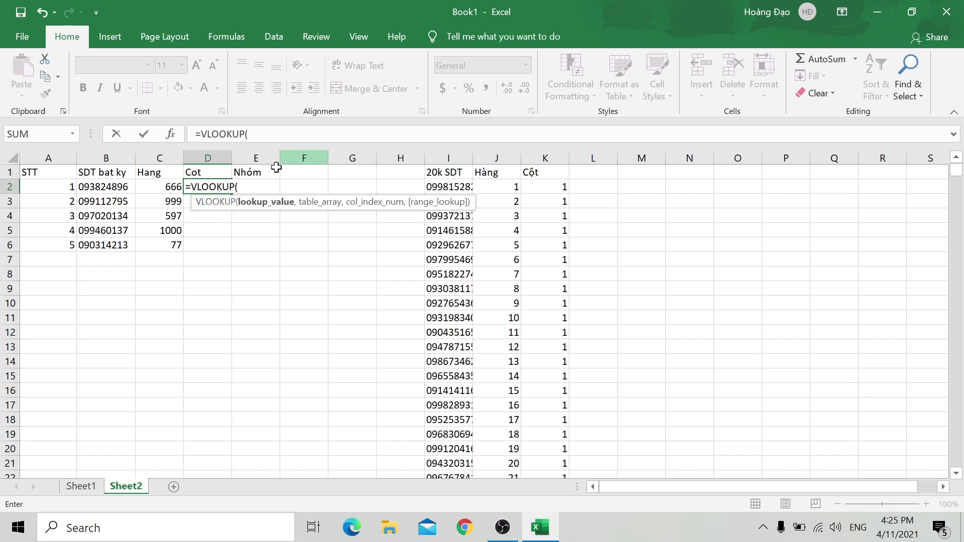
pyautogui.click(170, 135)
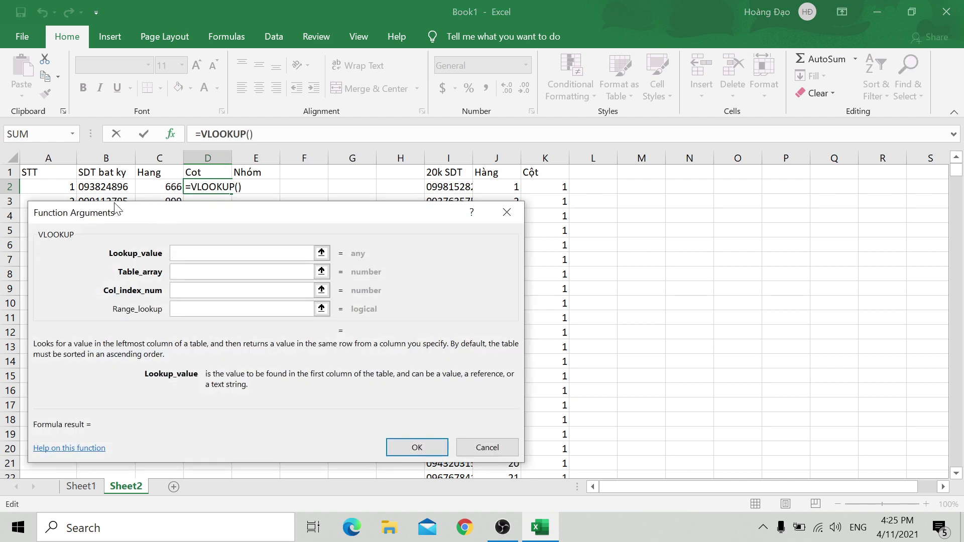
pyautogui.click(99, 186)
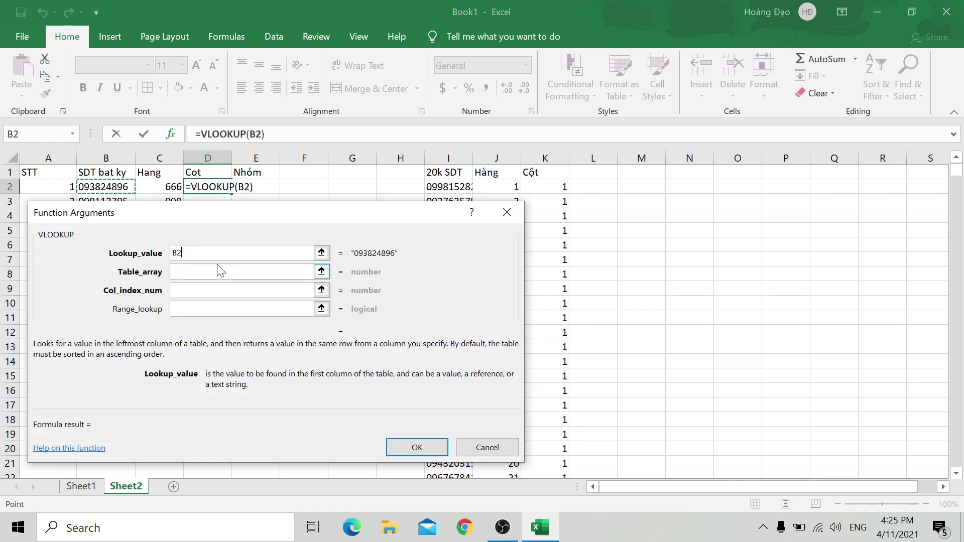
pyautogui.click(327, 276)
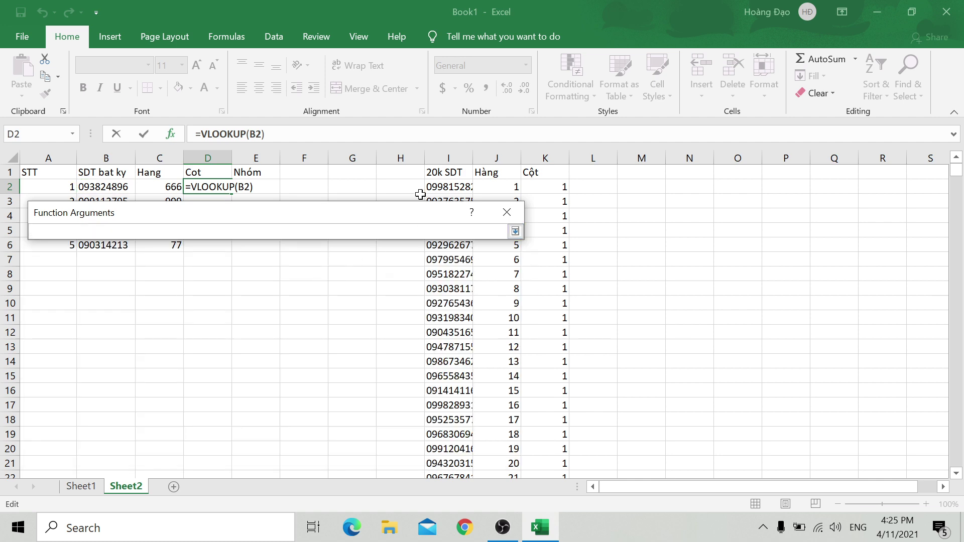
# Step: Set the lookup table to the absolute range $I$1:$K$20001
pyautogui.click(440, 174)
pyautogui.hotkey('ctrl', 'shift', 'Right')
pyautogui.hotkey('ctrl', 'shift', 'Down')
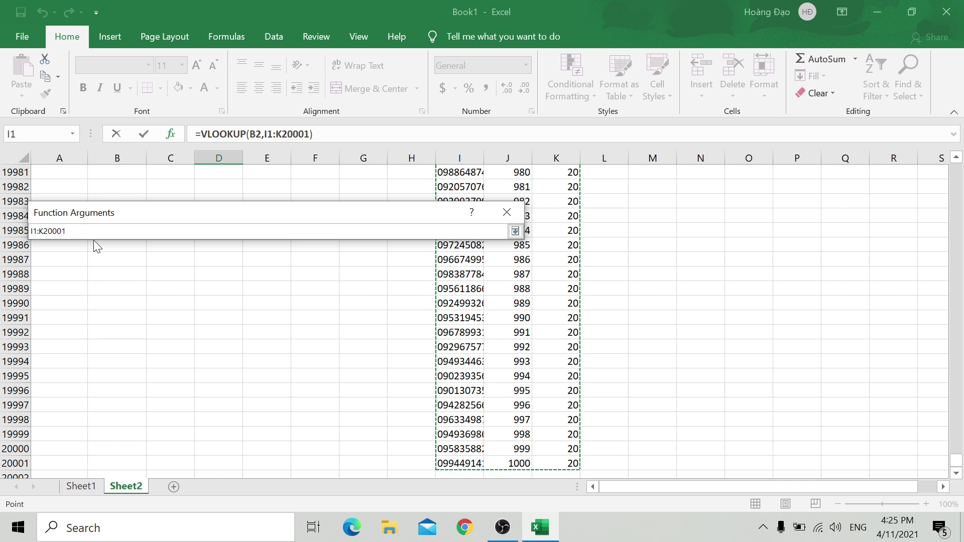
pyautogui.write('A1:I6')
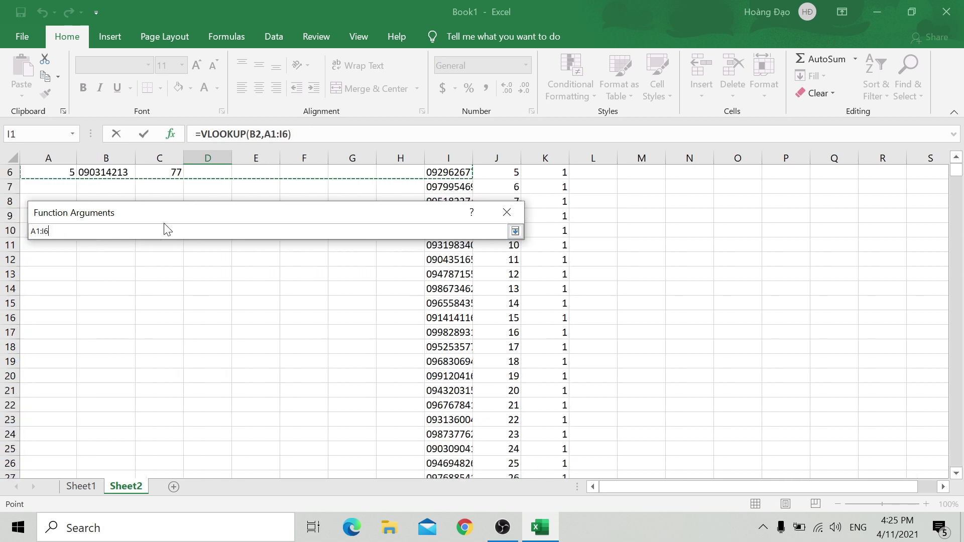
pyautogui.press('BackSpace')
pyautogui.press('BackSpace')
pyautogui.press('BackSpace')
pyautogui.press('BackSpace')
pyautogui.press('BackSpace')
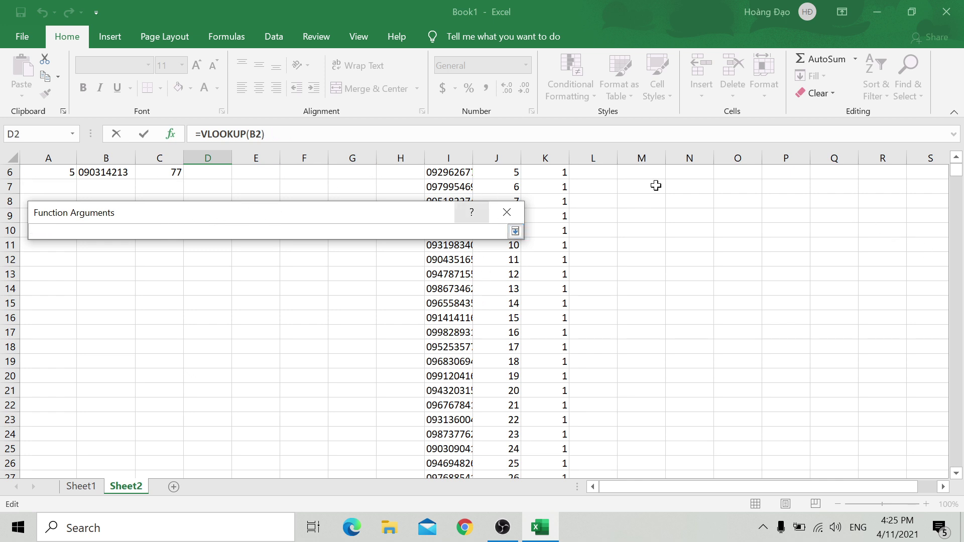
pyautogui.scroll(2, 478, 171)
pyautogui.click(465, 172)
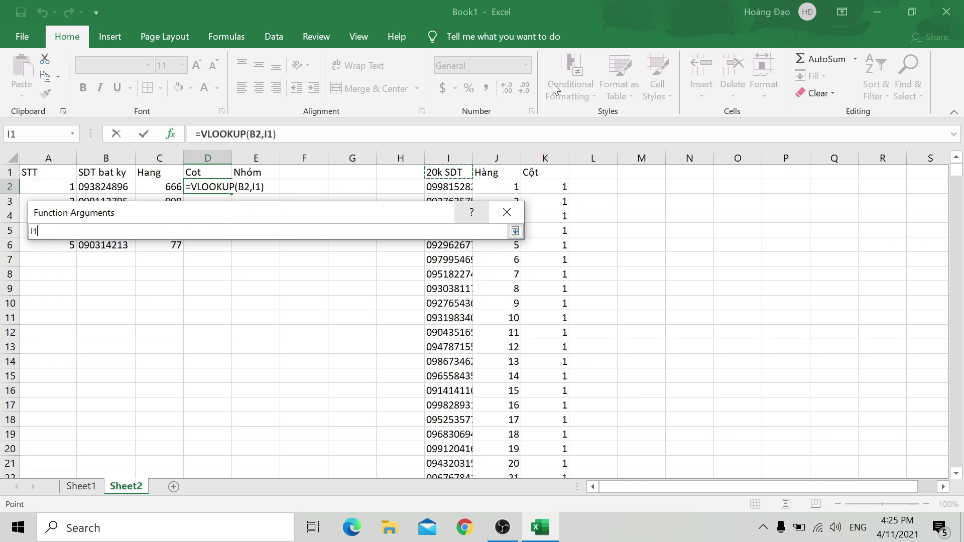
pyautogui.hotkey('ctrl', 'shift', 'Right')
pyautogui.hotkey('ctrl', 'shift', 'Down')
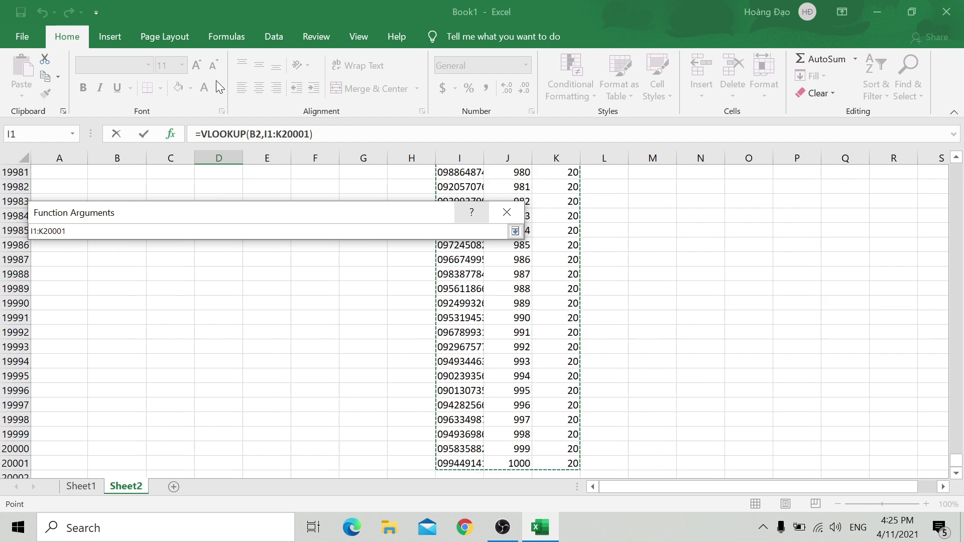
pyautogui.moveTo(67, 231); pyautogui.dragTo(31, 231)
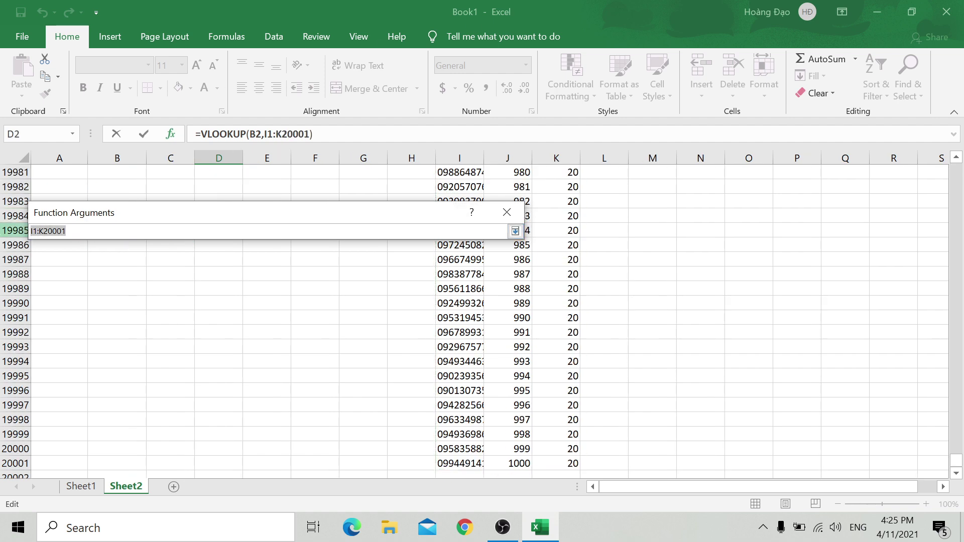
pyautogui.press('F4')
pyautogui.click(523, 230)
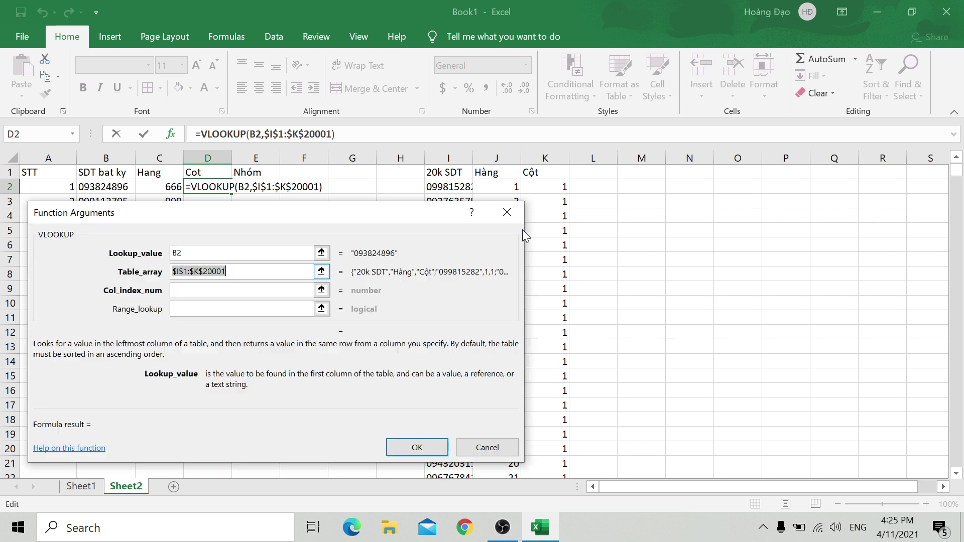
# Step: Set column index 3 and range lookup 1, committing the formula so D2 shows 15
pyautogui.press('Tab')
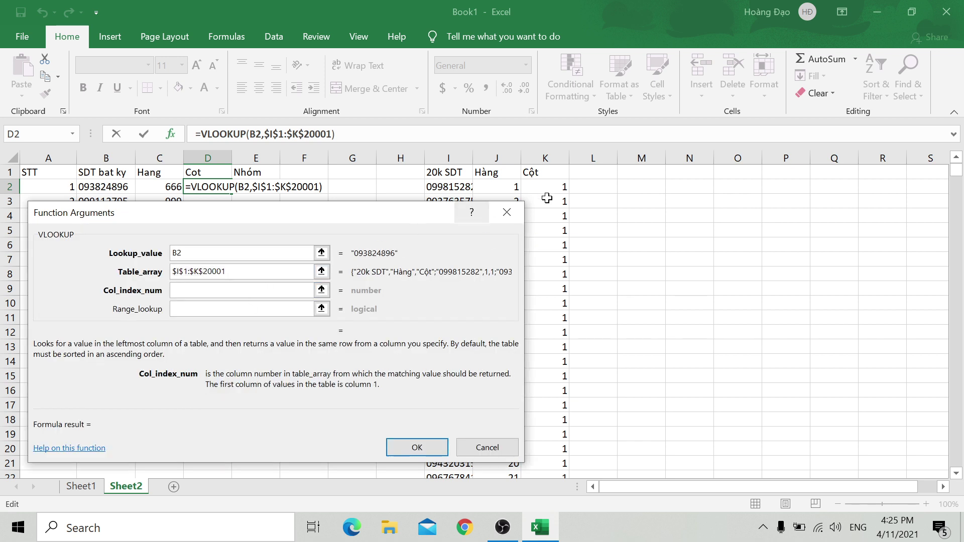
pyautogui.write('3')
pyautogui.click(173, 309)
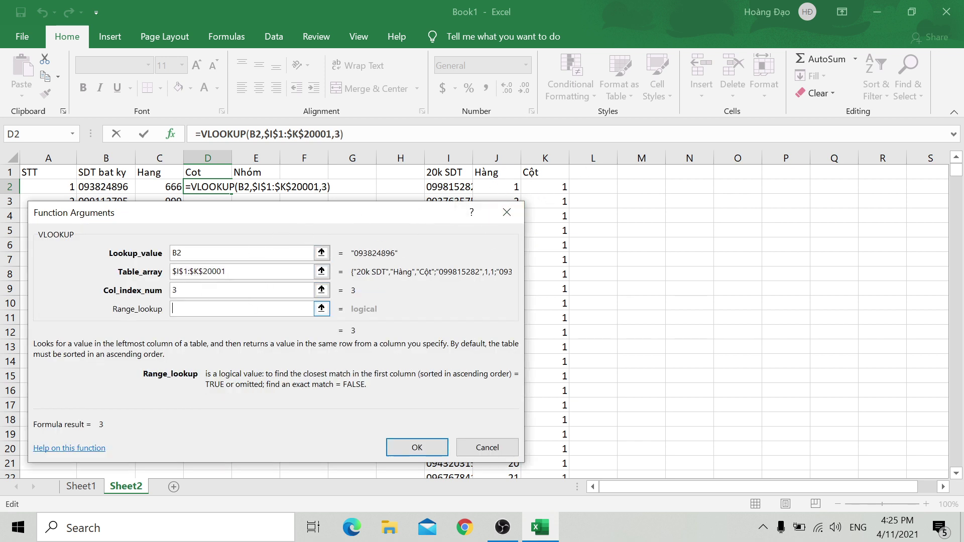
pyautogui.write('0')
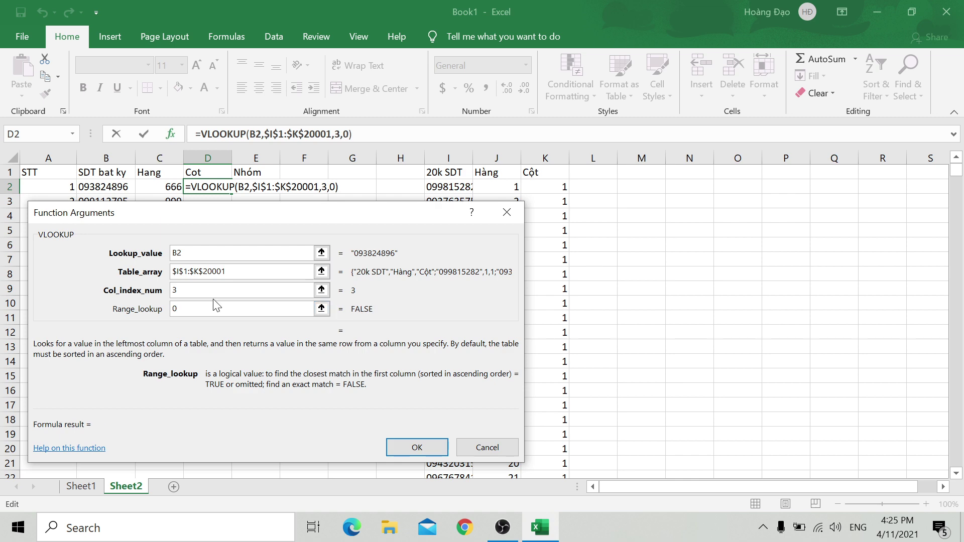
pyautogui.press('BackSpace')
pyautogui.write('1')
pyautogui.press('Return')
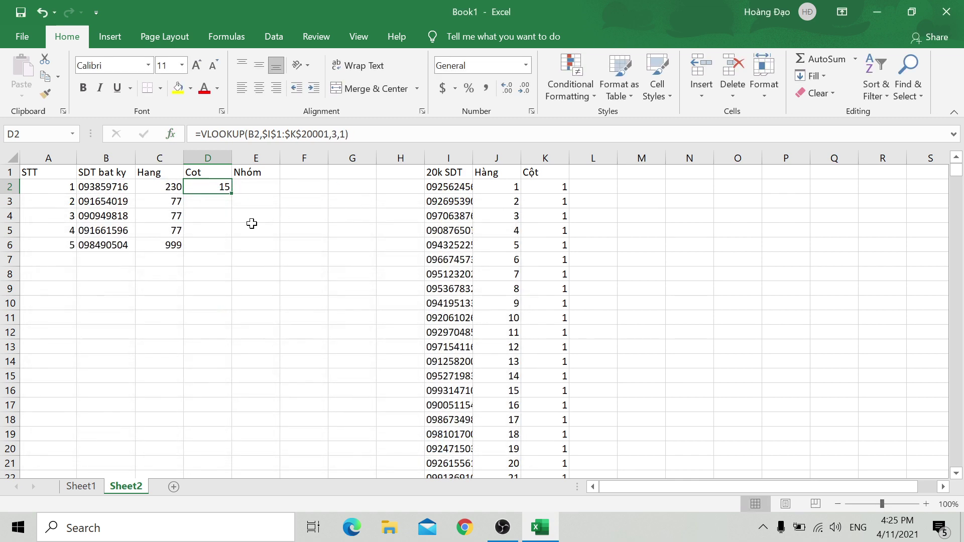
# Step: Fill the Cot formula down D2:D6 (10, 1, 10, 20, 10) and clear E1's Nhóm header
pyautogui.doubleClick(231, 188)
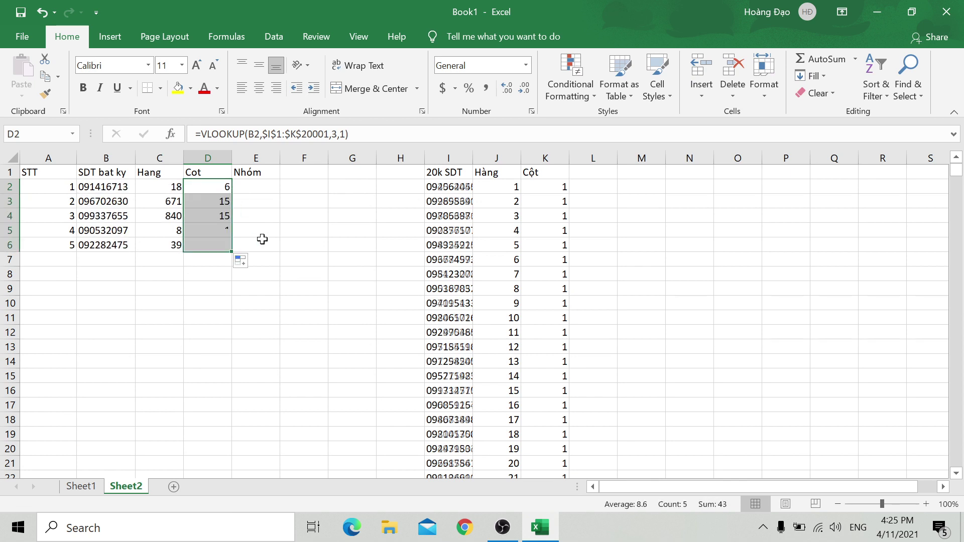
pyautogui.click(228, 210)
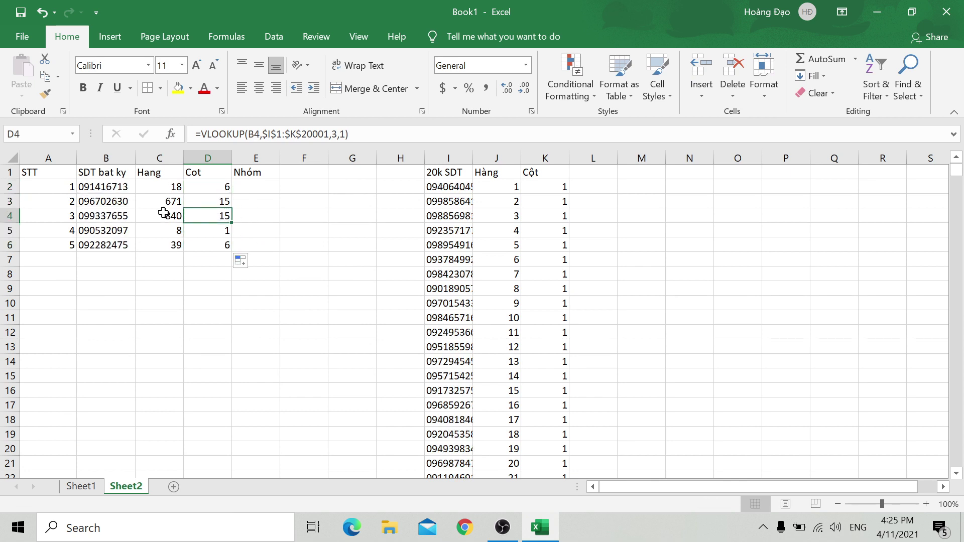
pyautogui.click(255, 172)
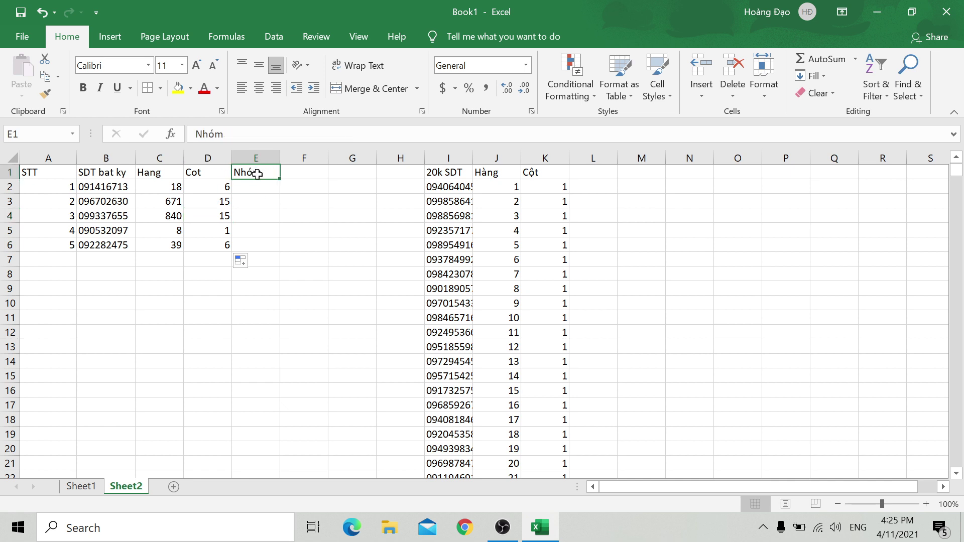
pyautogui.press('Delete')
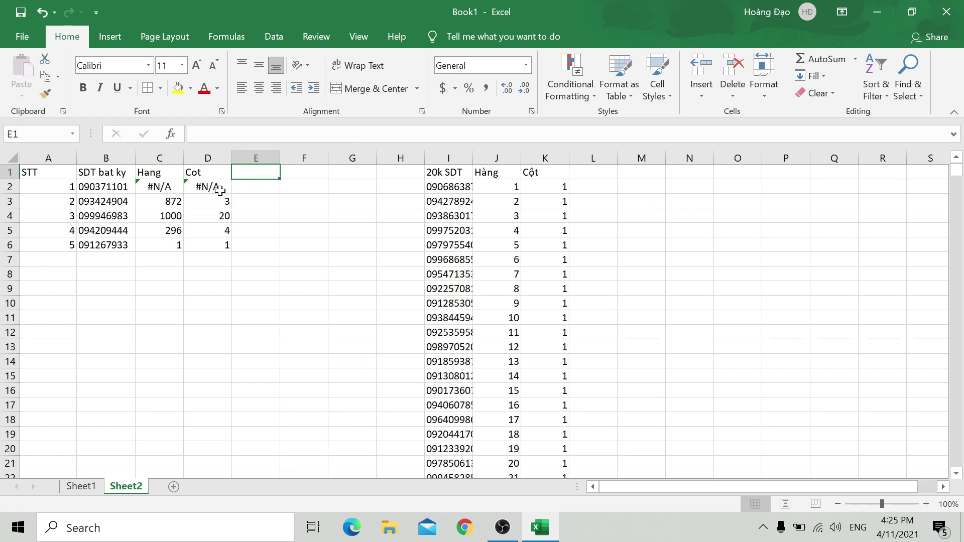
pyautogui.click(214, 204)
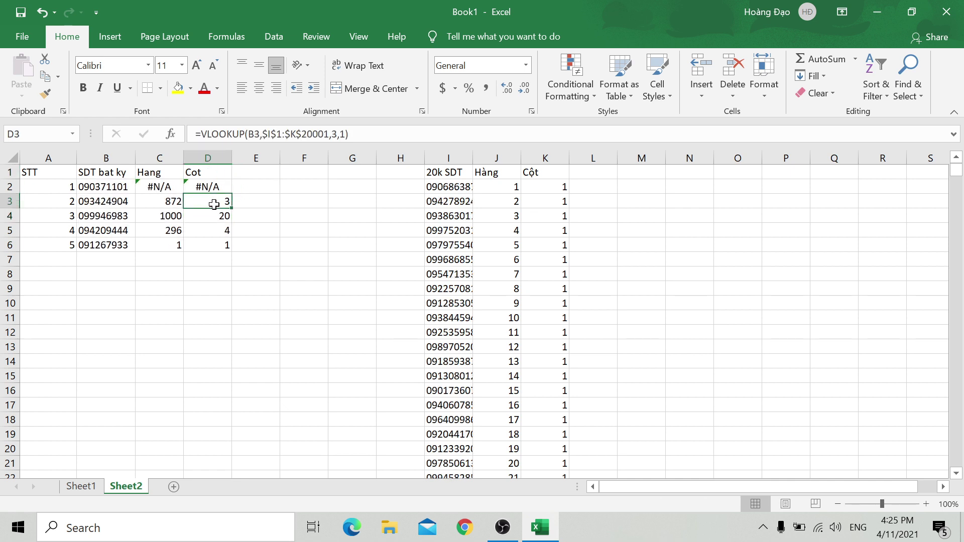
# Step: Re-enter a Nhom header in E1, then delete it so E1 is empty
pyautogui.click(259, 186)
pyautogui.click(261, 174)
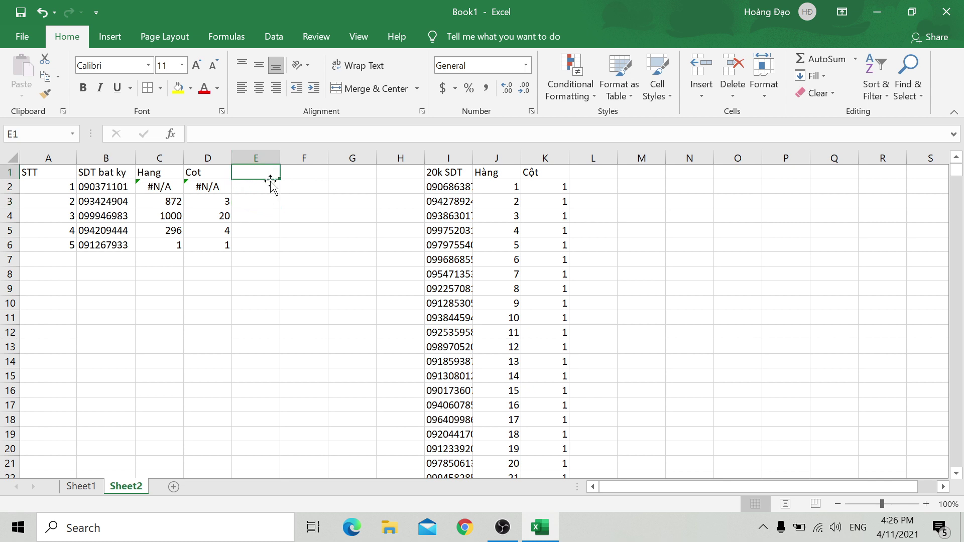
pyautogui.write('g')
pyautogui.press('Return')
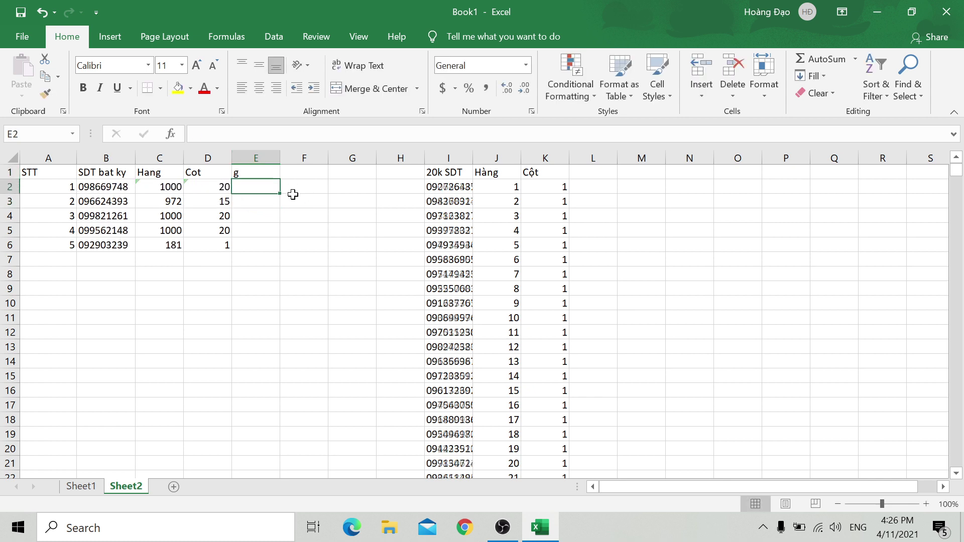
pyautogui.click(269, 173)
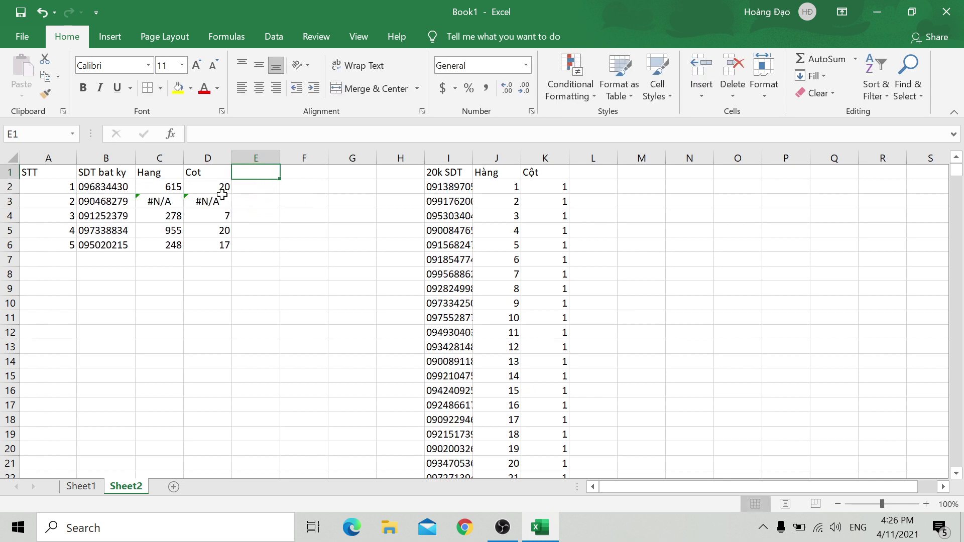
pyautogui.click(255, 187)
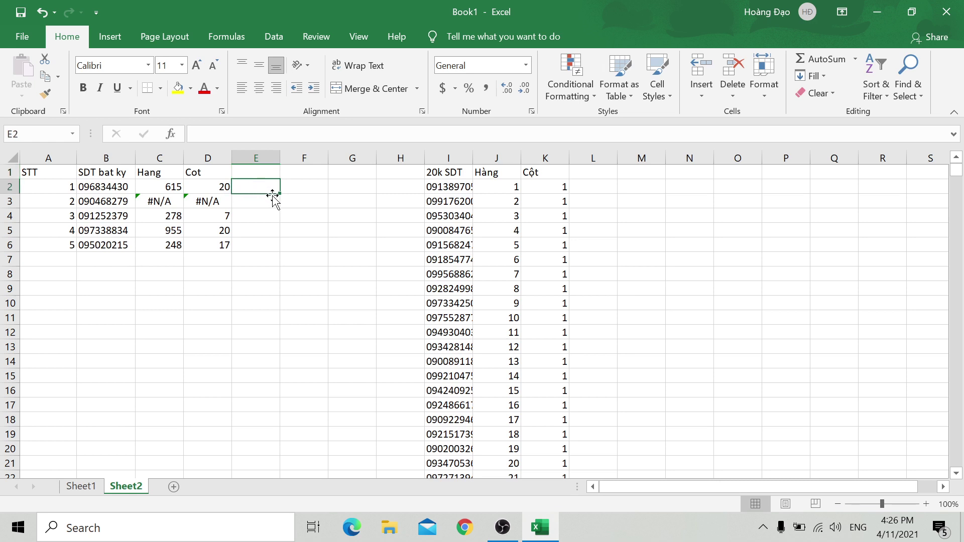
pyautogui.click(261, 174)
pyautogui.write('Nhom')
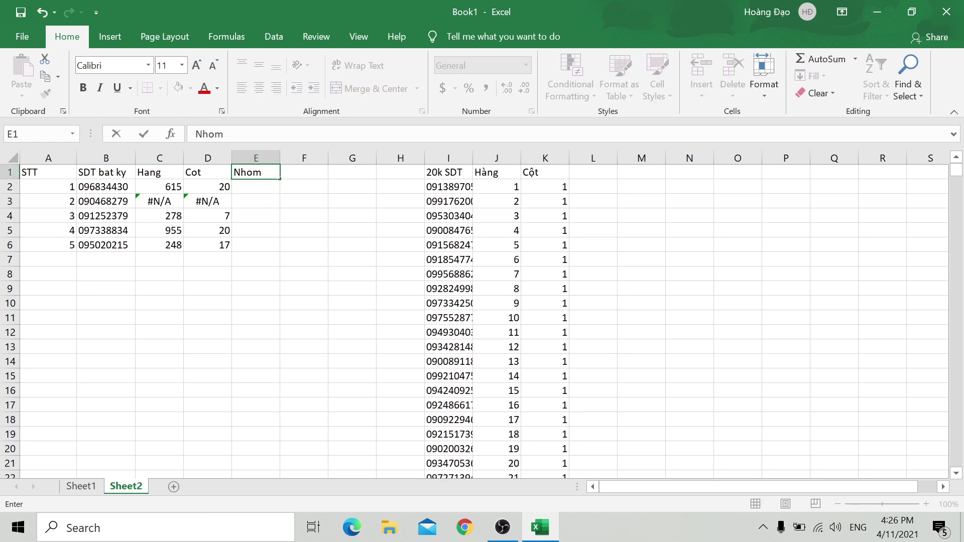
pyautogui.press('Return')
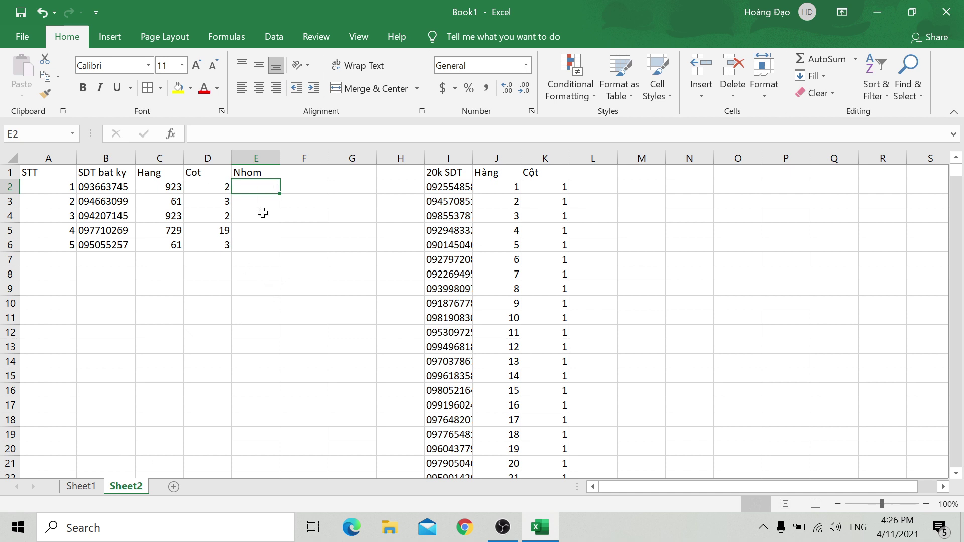
pyautogui.click(239, 174)
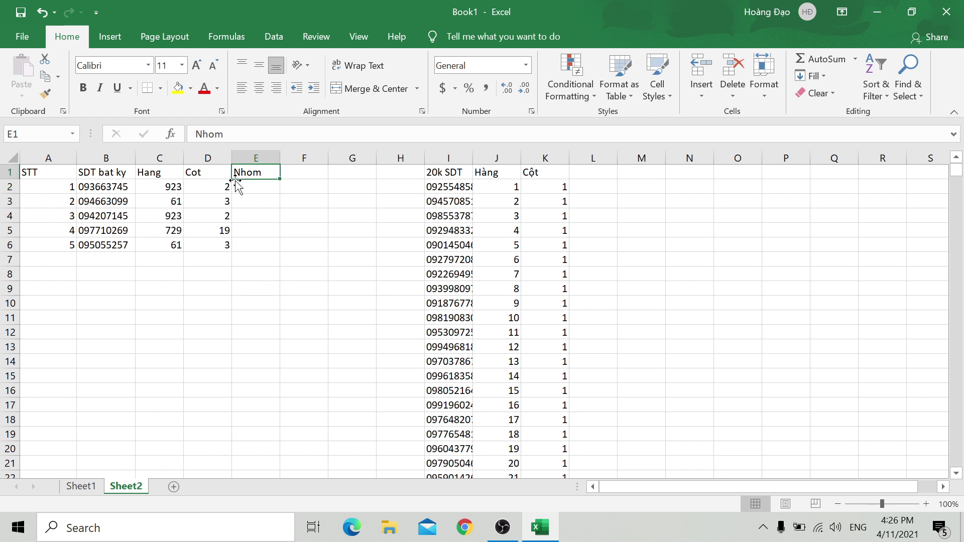
pyautogui.press('Delete')
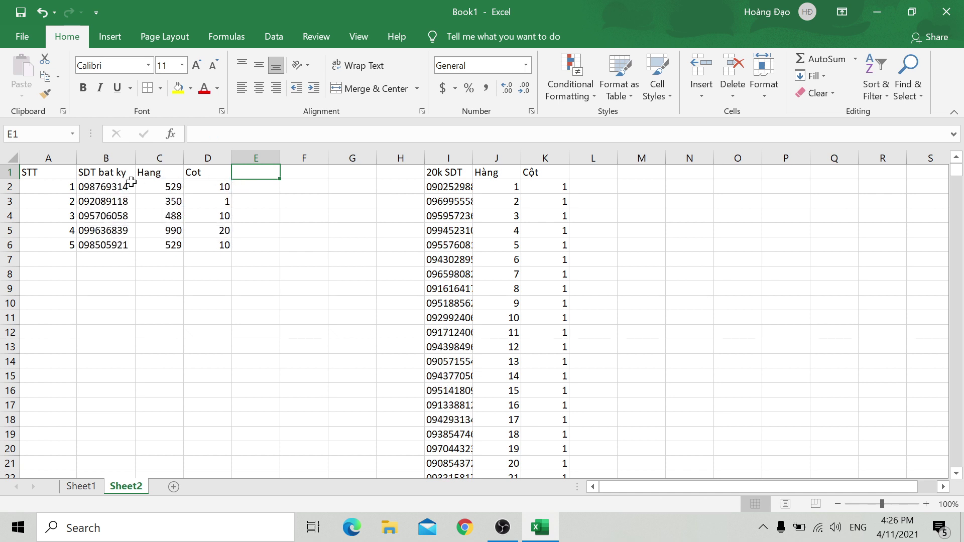
# Step: Review Sheet2's Hang and Cot lookup formulas in rows 2 and 3
pyautogui.click(177, 189)
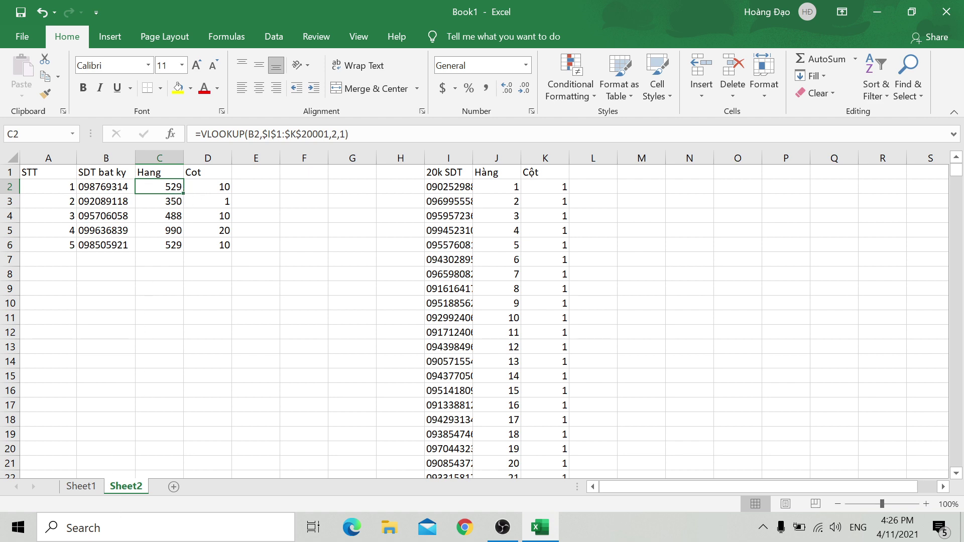
pyautogui.click(88, 488)
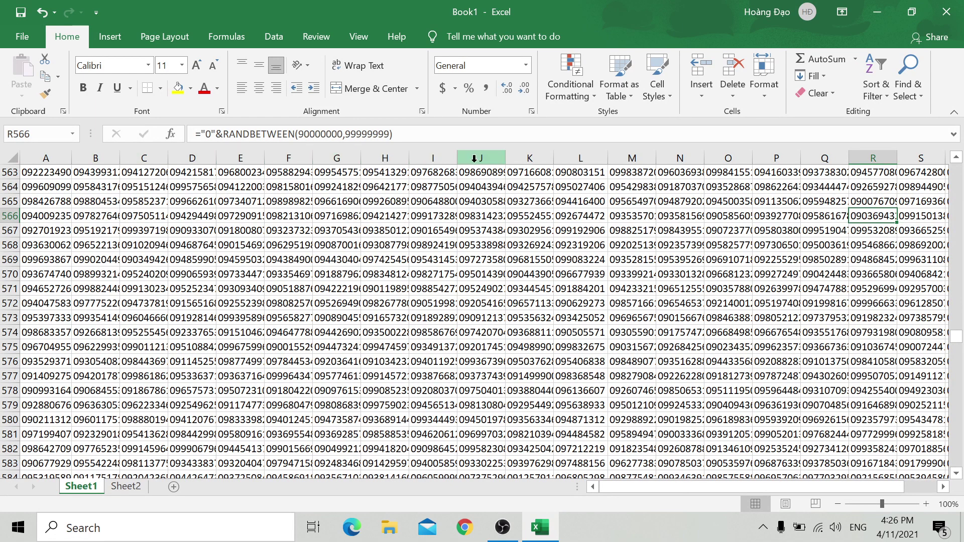
pyautogui.click(144, 485)
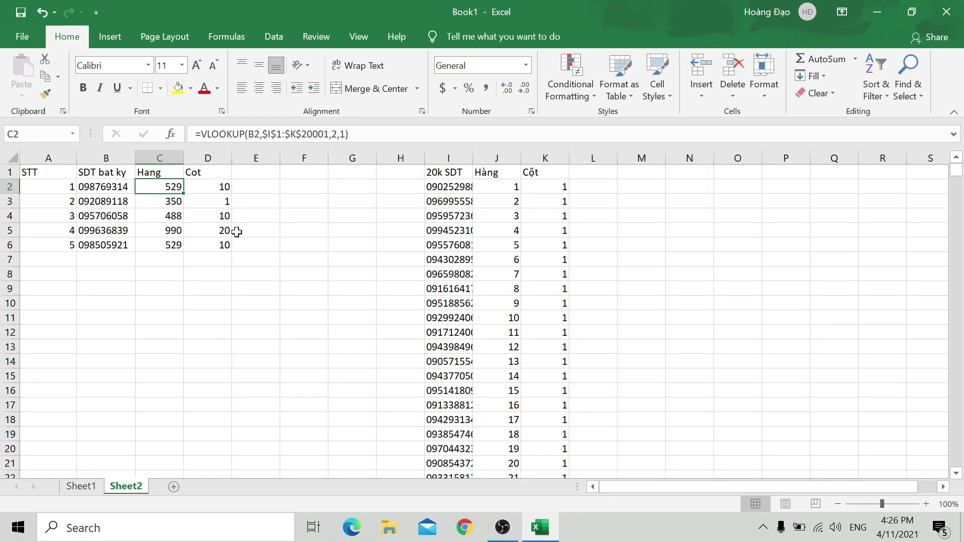
pyautogui.click(208, 202)
pyautogui.click(177, 201)
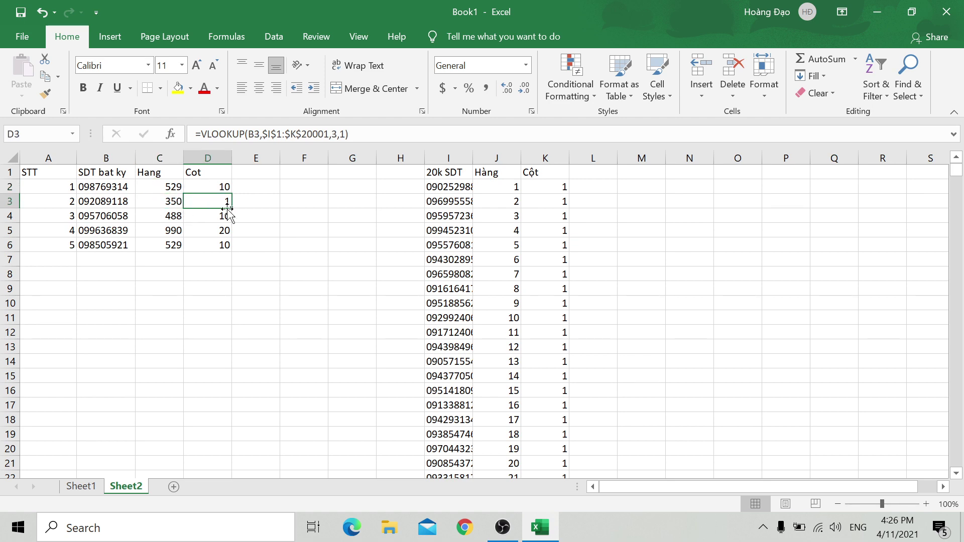
# Step: Compare Sheet1's random phone numbers with Sheet2's lookup results, then bring OBS Studio forward
pyautogui.click(81, 486)
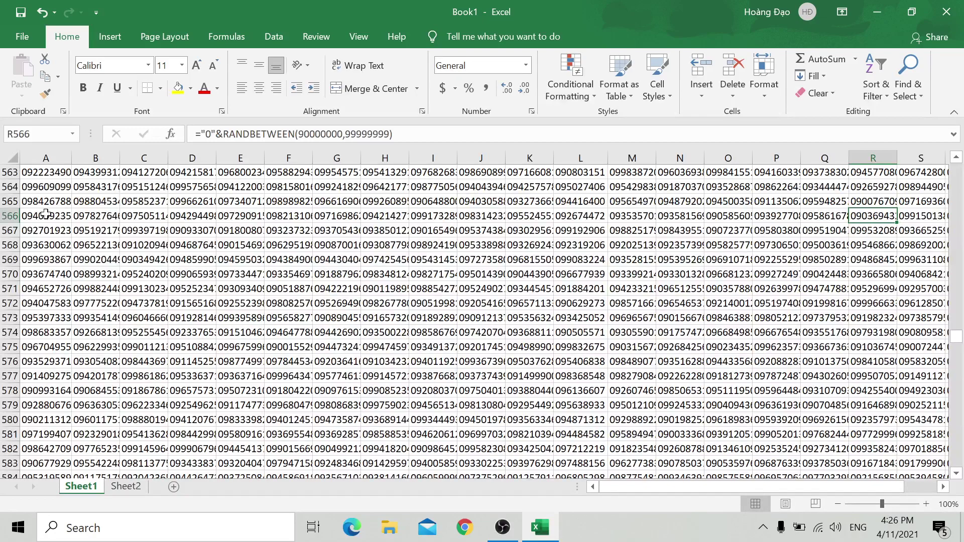
pyautogui.click(105, 488)
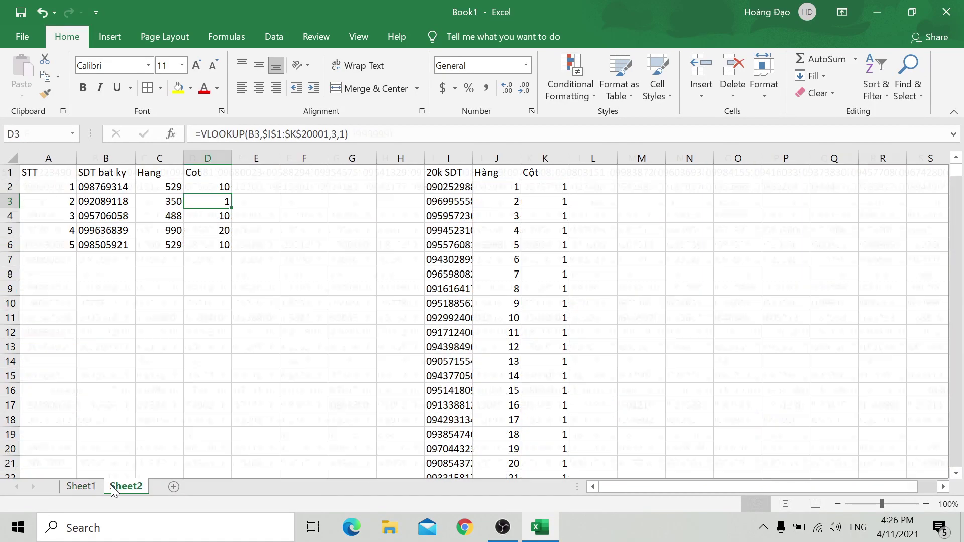
pyautogui.click(102, 486)
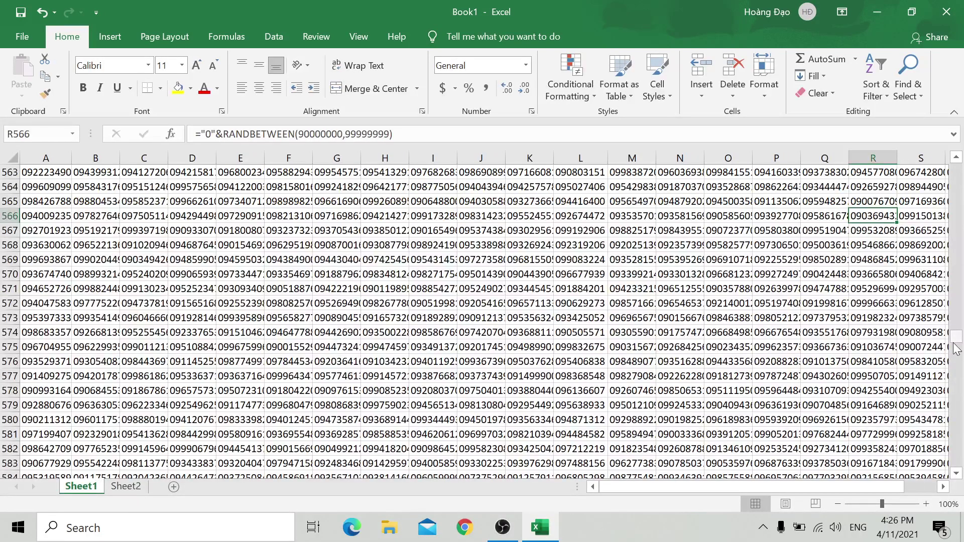
pyautogui.moveTo(957, 335); pyautogui.dragTo(957, 271)
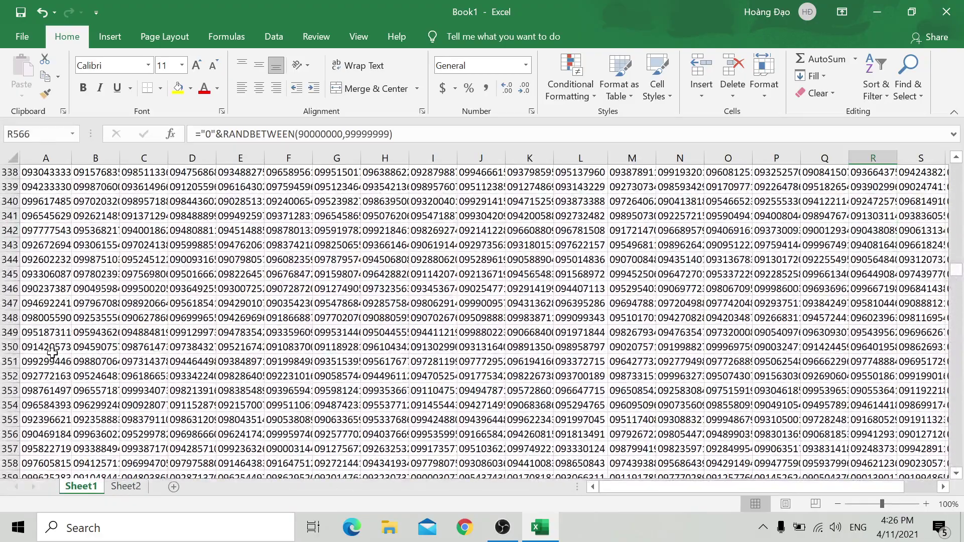
pyautogui.click(53, 349)
pyautogui.click(120, 487)
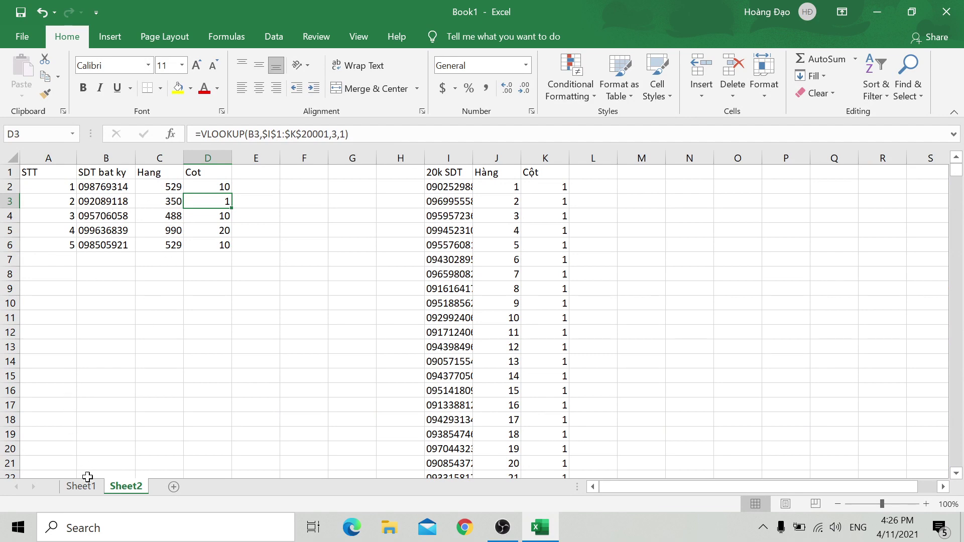
pyautogui.click(264, 242)
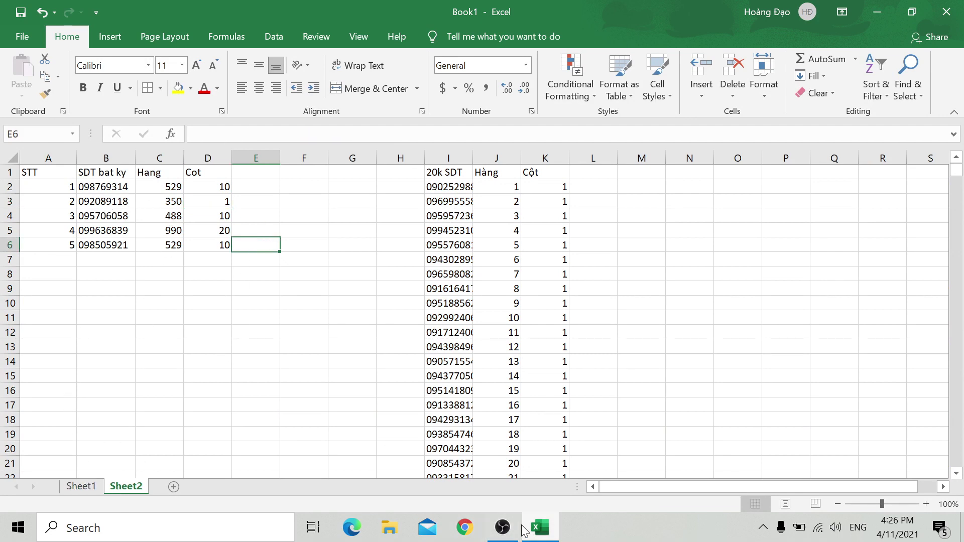
pyautogui.click(502, 527)
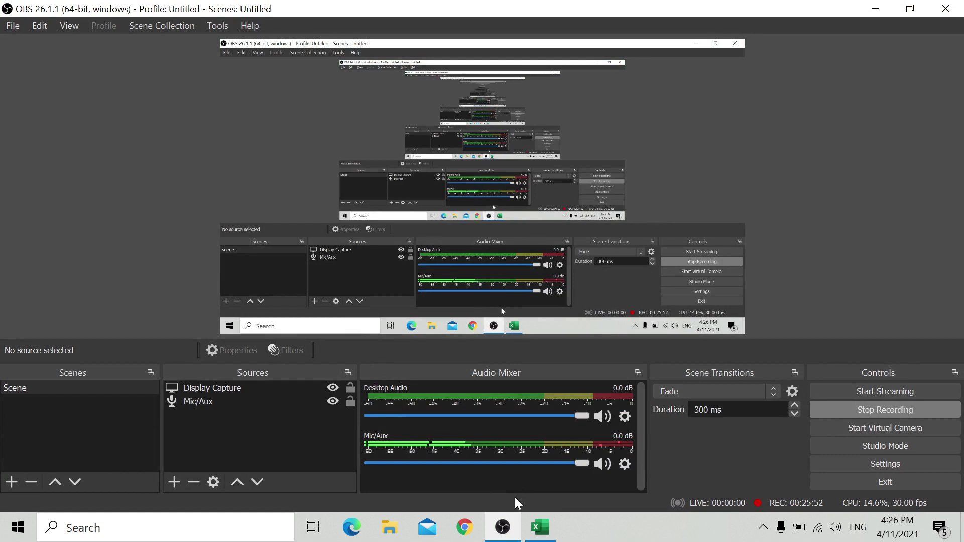